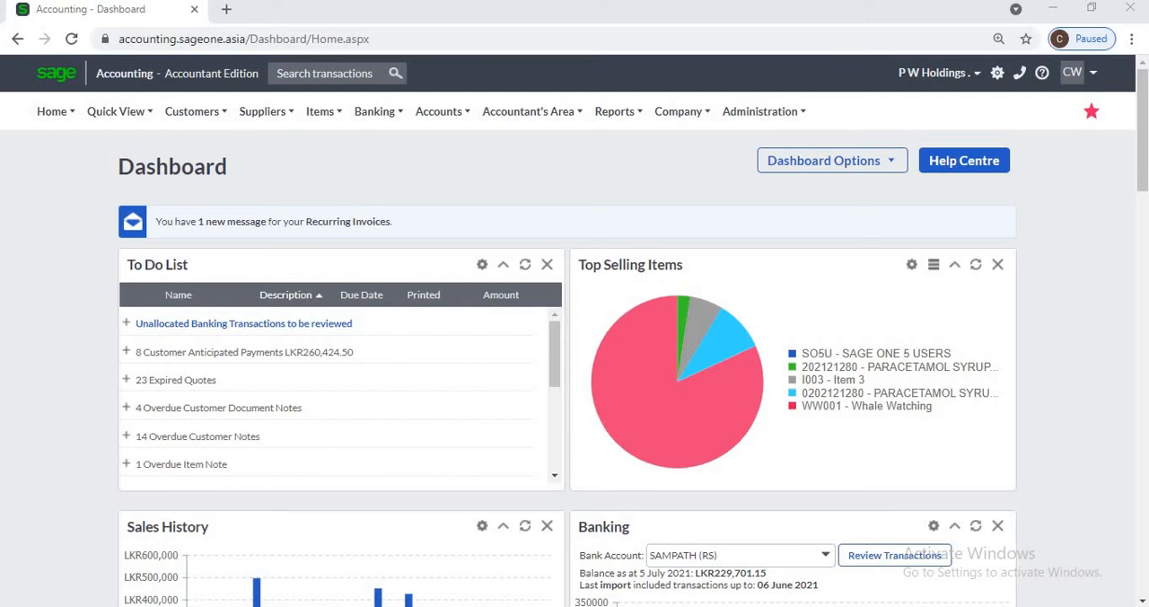
Step: Open the list of customer categories and duplicate its browser tab
{"action": "mouse_move", "coordinate": [195, 112]}
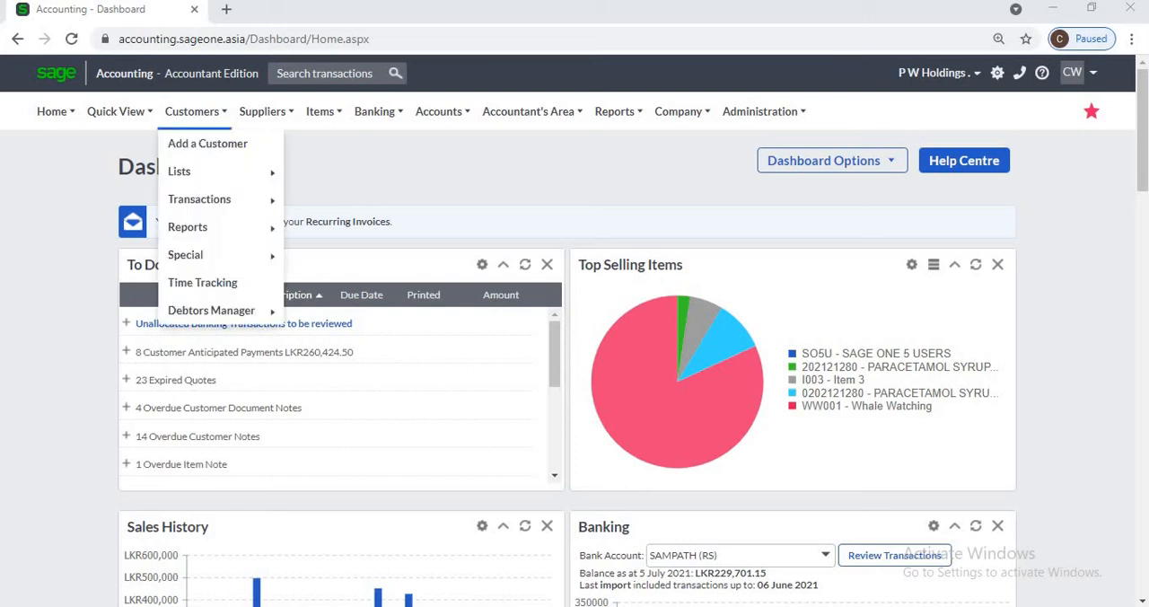
{"action": "mouse_move", "coordinate": [180, 172]}
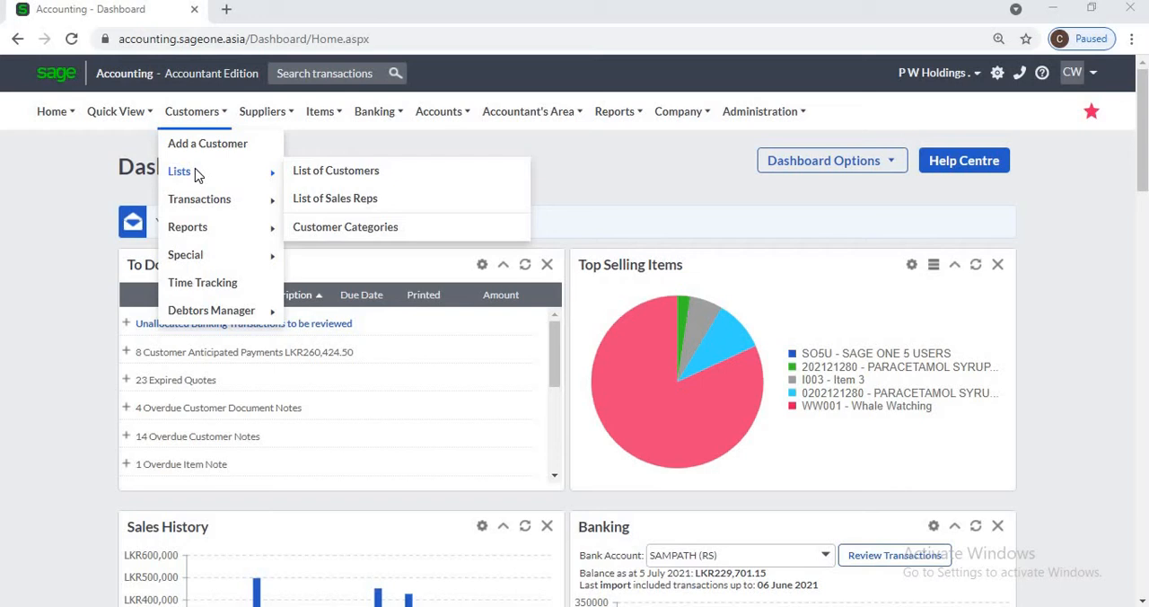
{"action": "left_click", "coordinate": [343, 228]}
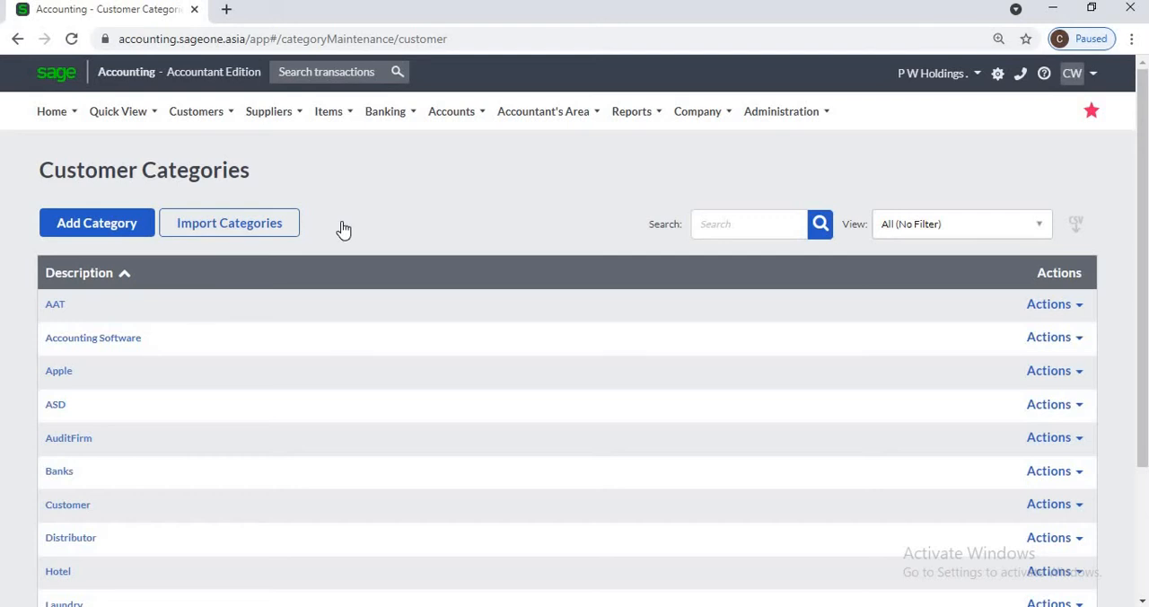
{"action": "right_click", "coordinate": [162, 16]}
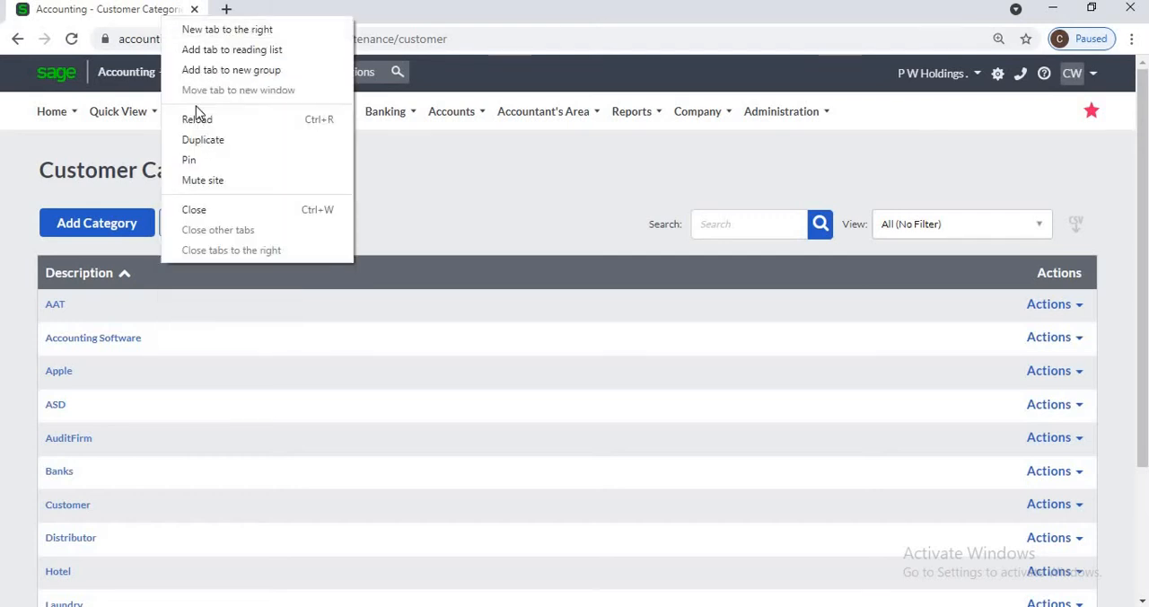
{"action": "left_click", "coordinate": [203, 141]}
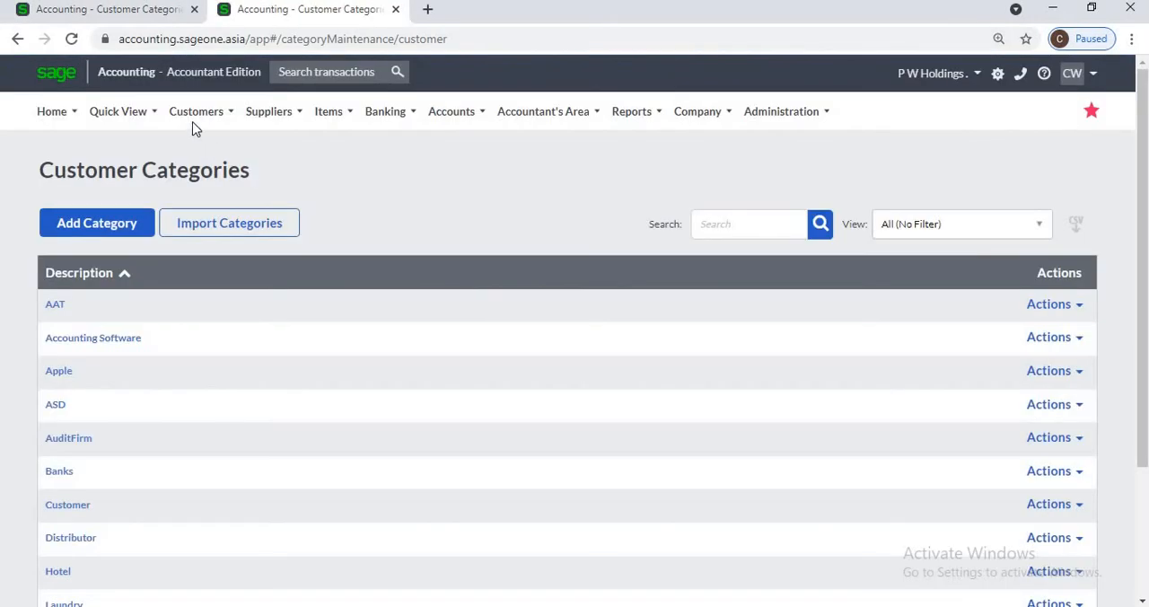
Step: View the Sales by Customer report in the duplicated tab, filtered from the Distributor category
{"action": "left_click", "coordinate": [198, 113]}
{"action": "mouse_move", "coordinate": [207, 233]}
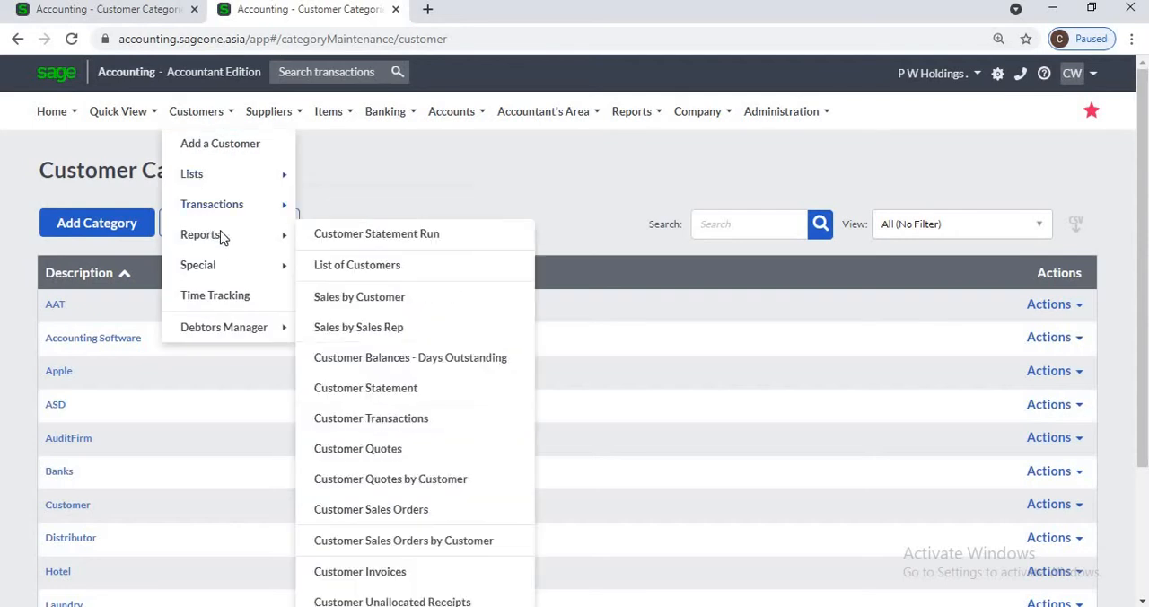
{"action": "left_click", "coordinate": [395, 297]}
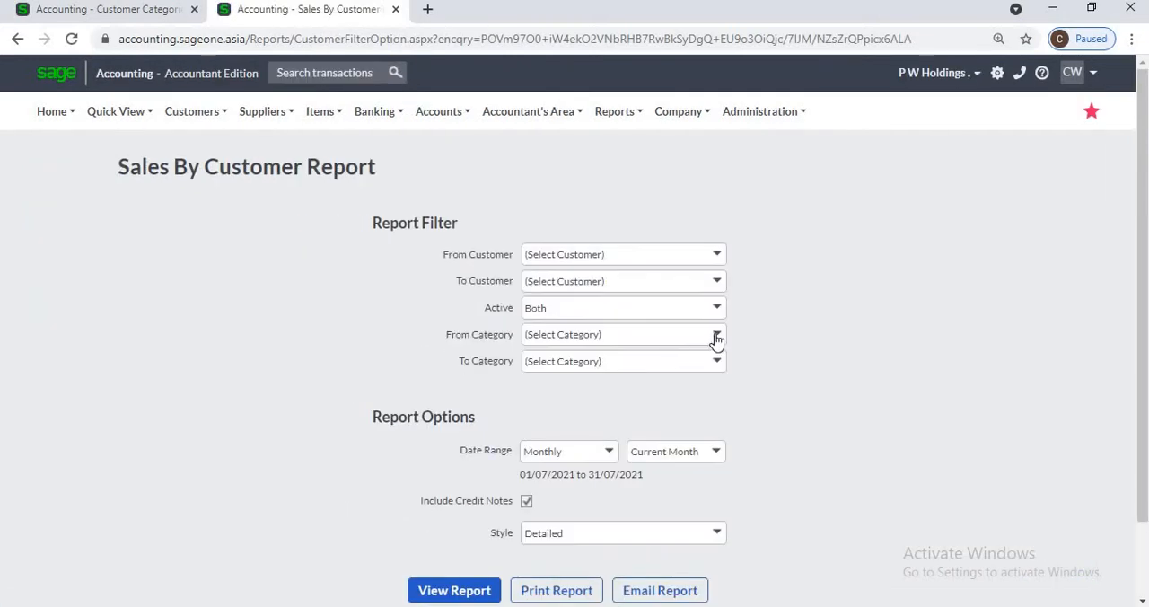
{"action": "left_click", "coordinate": [716, 339]}
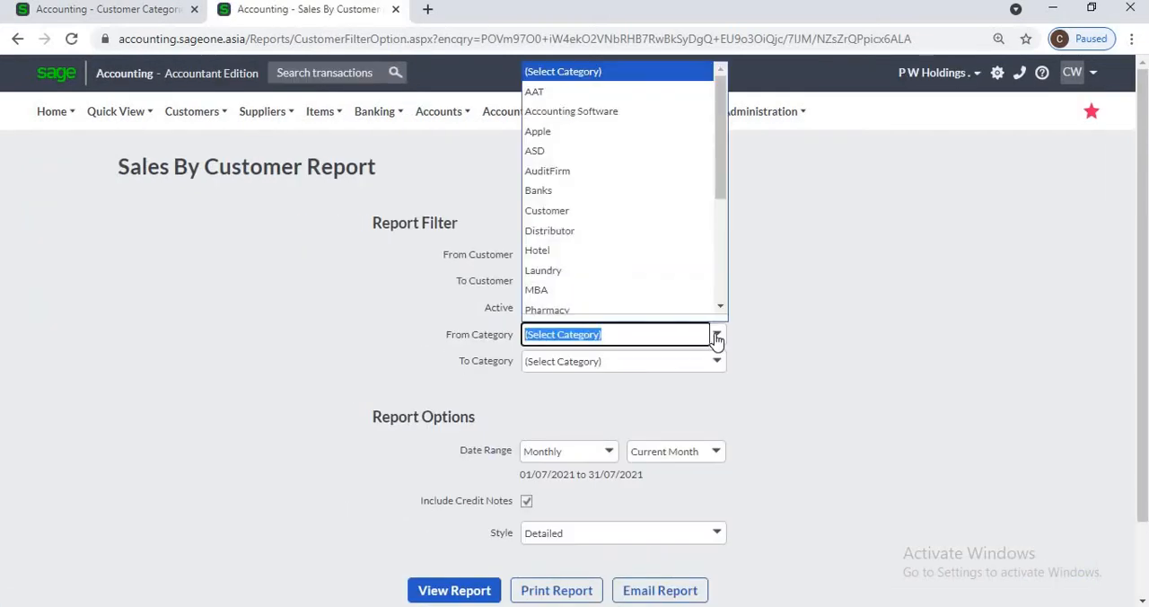
{"action": "left_click", "coordinate": [600, 231]}
{"action": "left_click", "coordinate": [460, 590]}
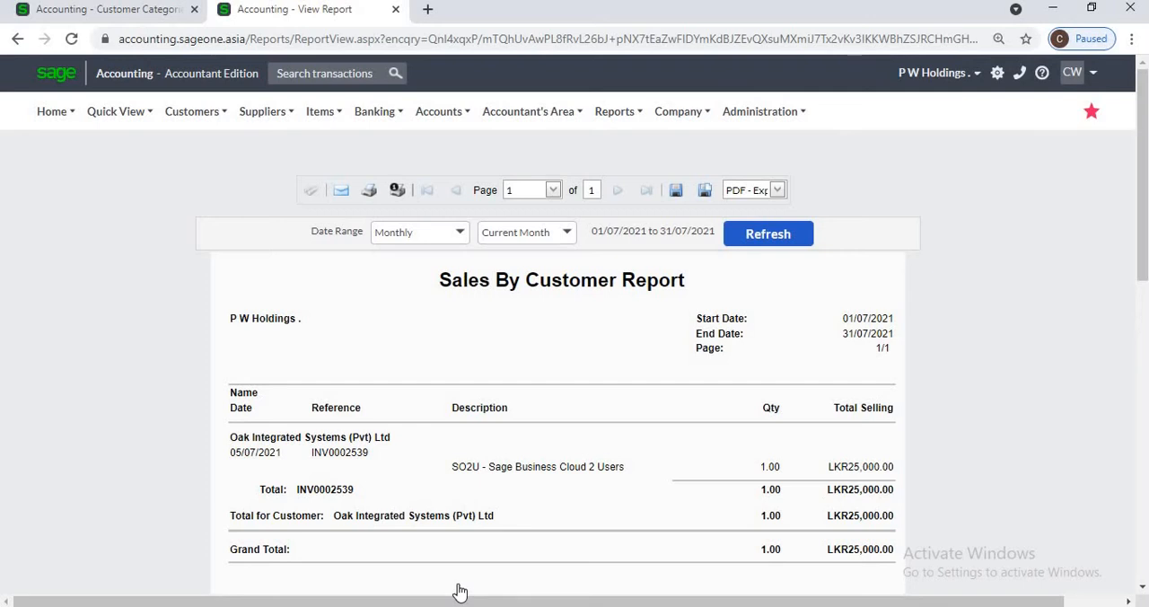
Step: Return to the customer categories and try to delete the Distributor category
{"action": "left_click", "coordinate": [109, 14]}
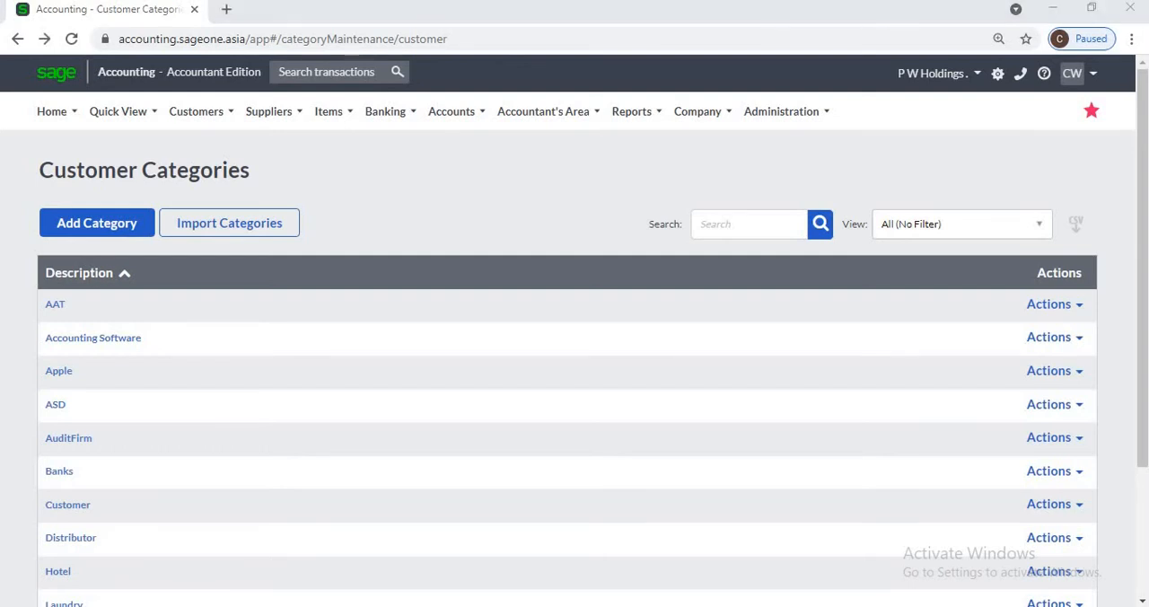
{"action": "left_click", "coordinate": [1049, 537]}
{"action": "left_click", "coordinate": [1061, 591]}
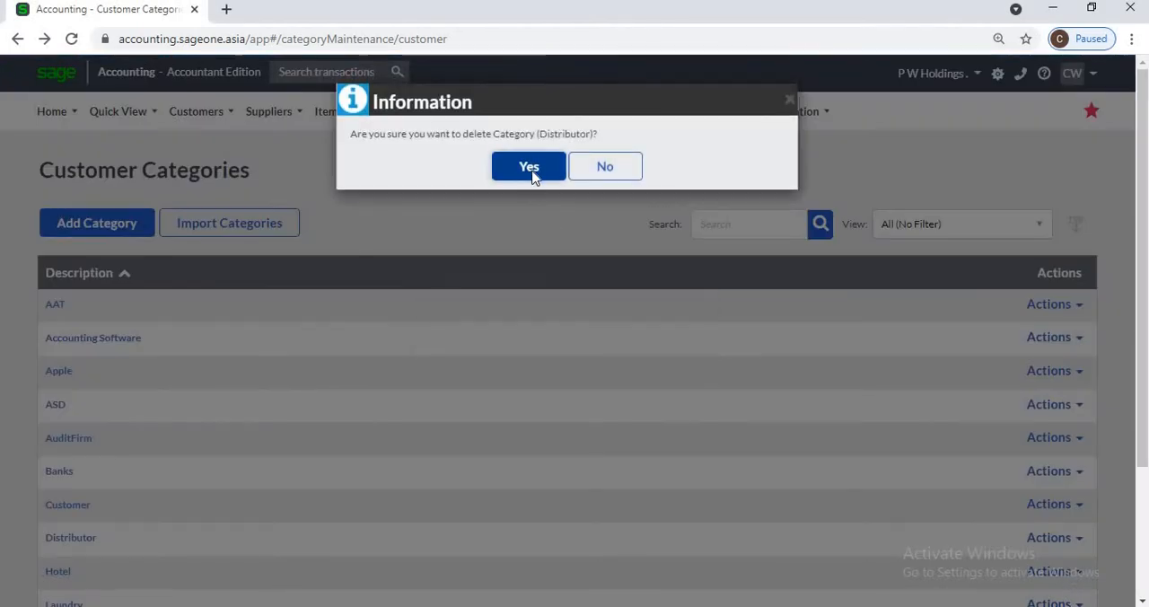
{"action": "left_click", "coordinate": [532, 173]}
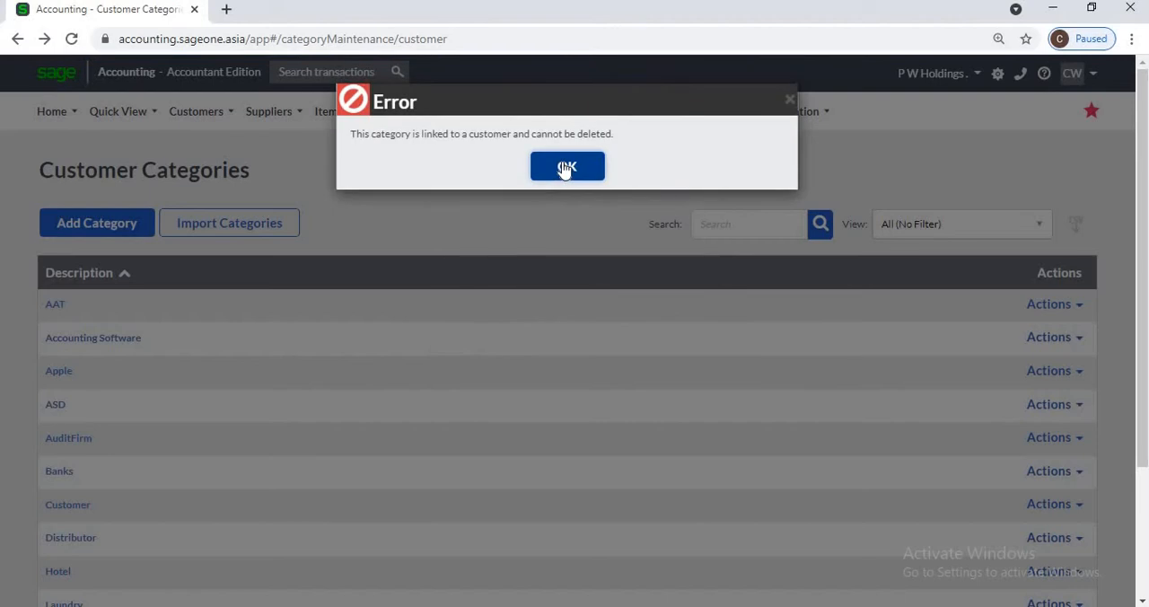
{"action": "left_click", "coordinate": [567, 167]}
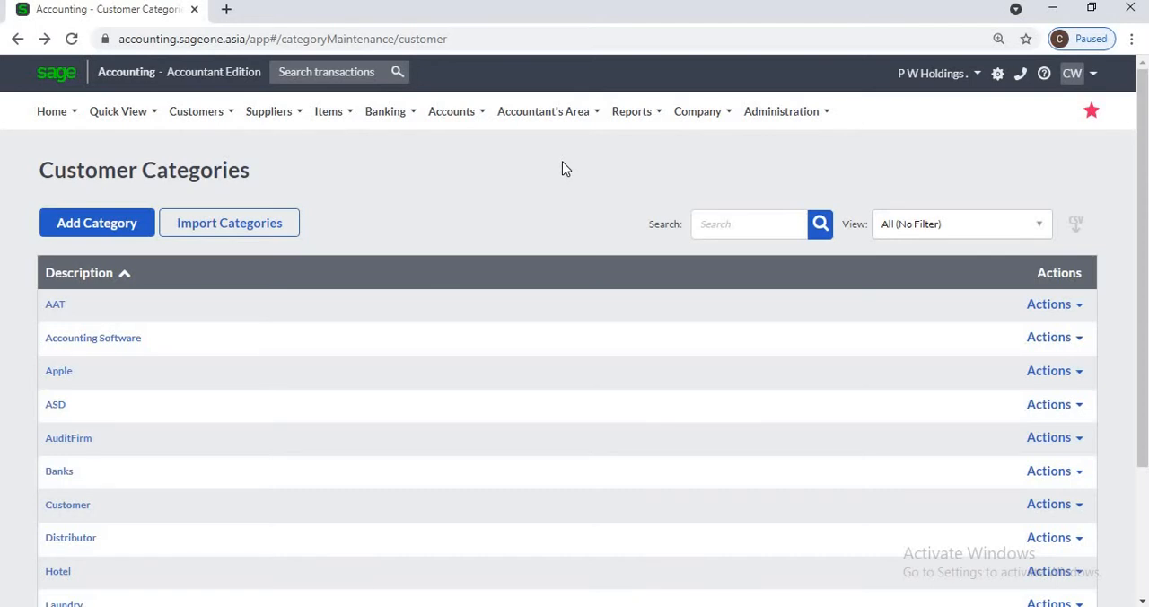
Step: Add a new customer category named University from the customer categories list and save it
{"action": "left_click", "coordinate": [191, 111]}
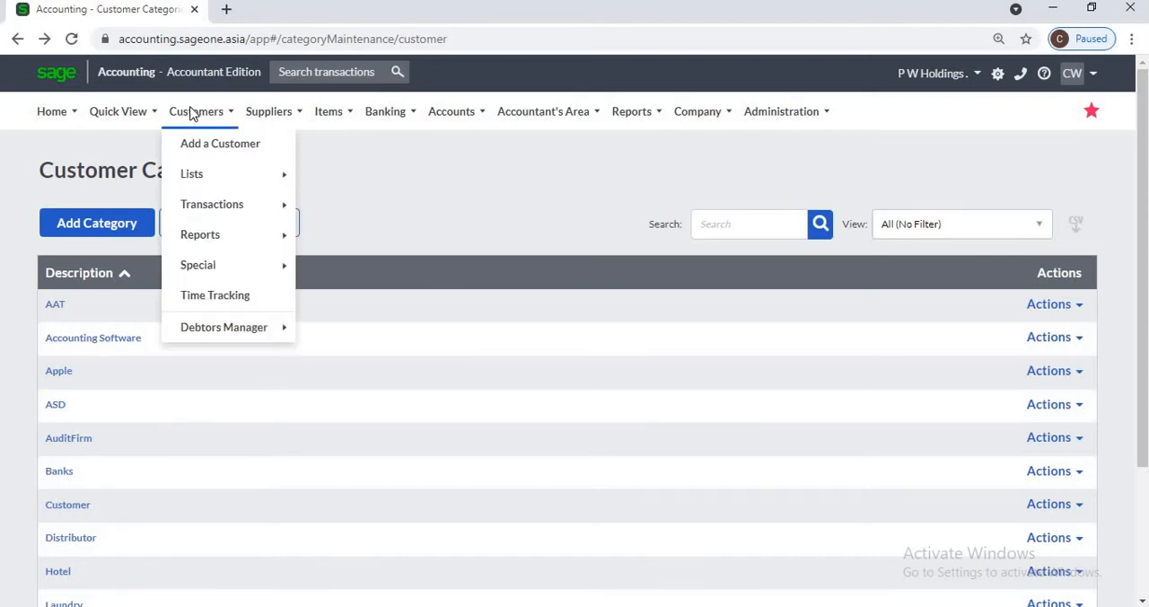
{"action": "mouse_move", "coordinate": [199, 173]}
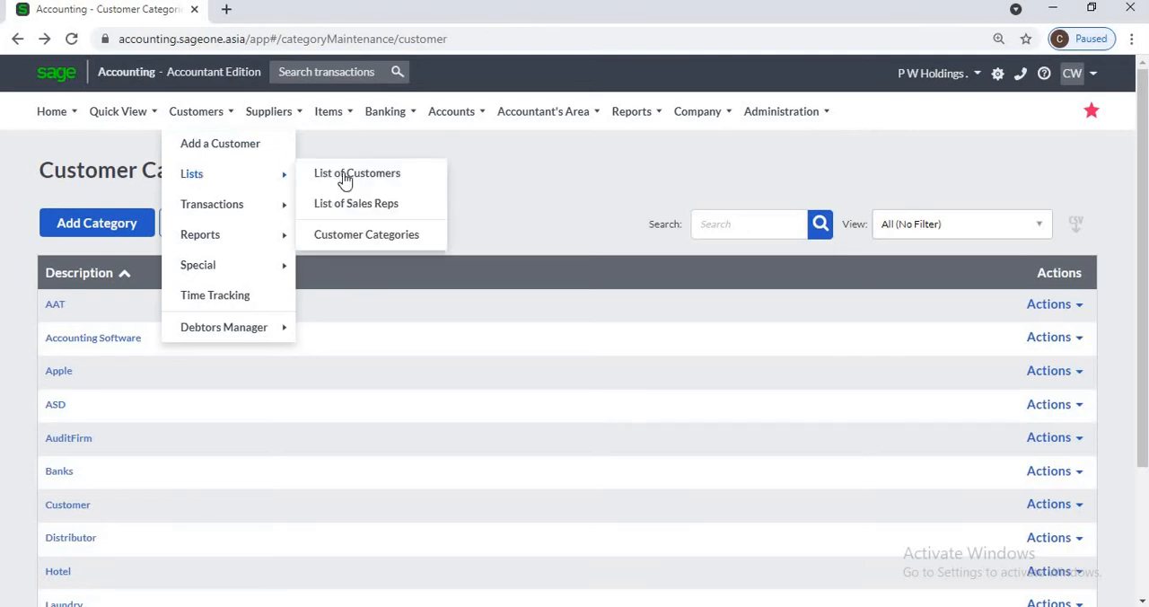
{"action": "left_click", "coordinate": [347, 230]}
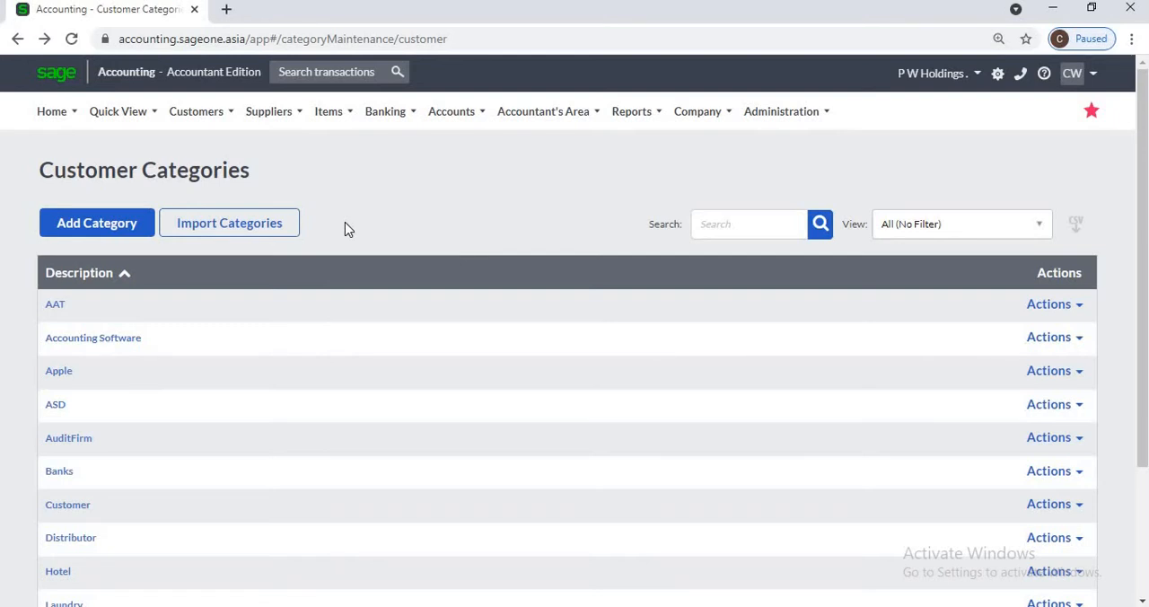
{"action": "left_click", "coordinate": [133, 235]}
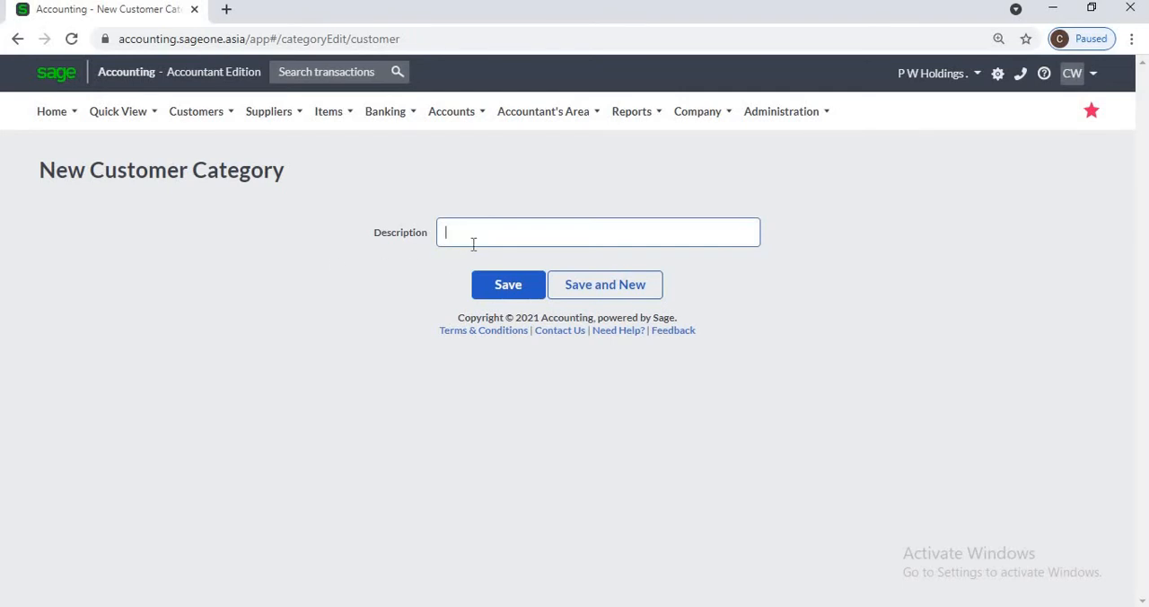
{"action": "type", "text": "University"}
{"action": "left_click", "coordinate": [492, 289]}
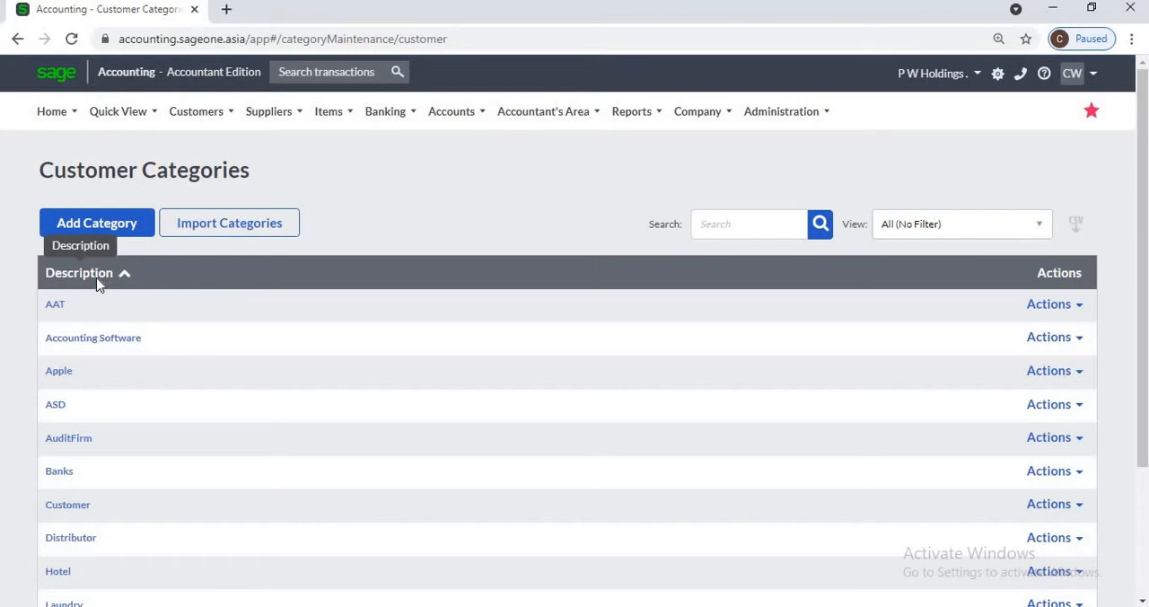
Step: Sort the customer categories by description in descending order
{"action": "left_click", "coordinate": [97, 284]}
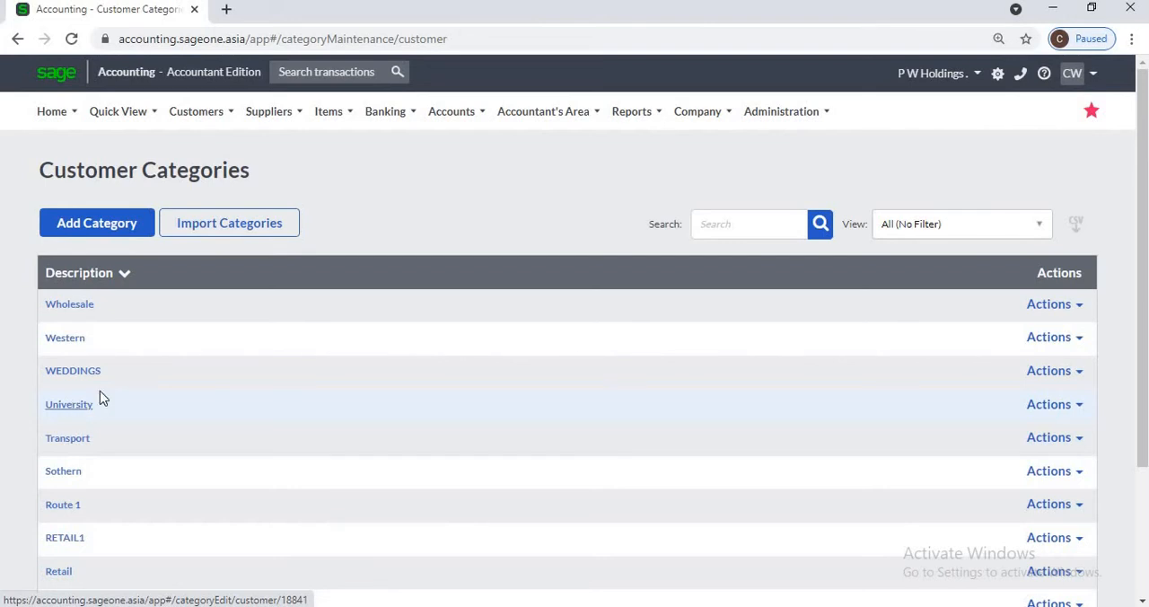
{"action": "left_click", "coordinate": [81, 278]}
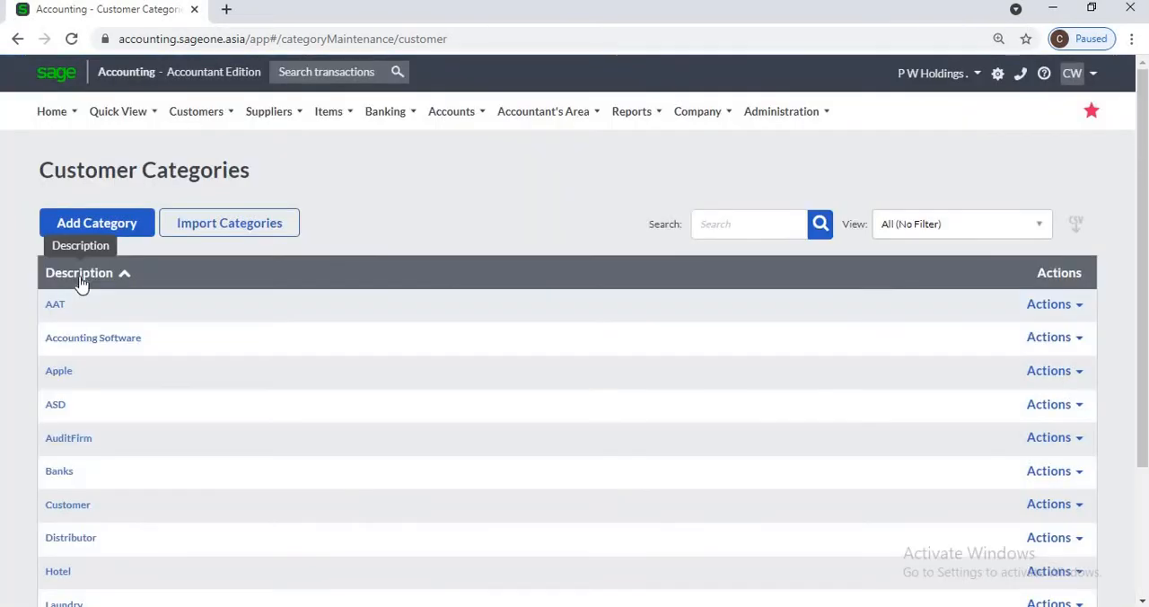
{"action": "left_click", "coordinate": [81, 282]}
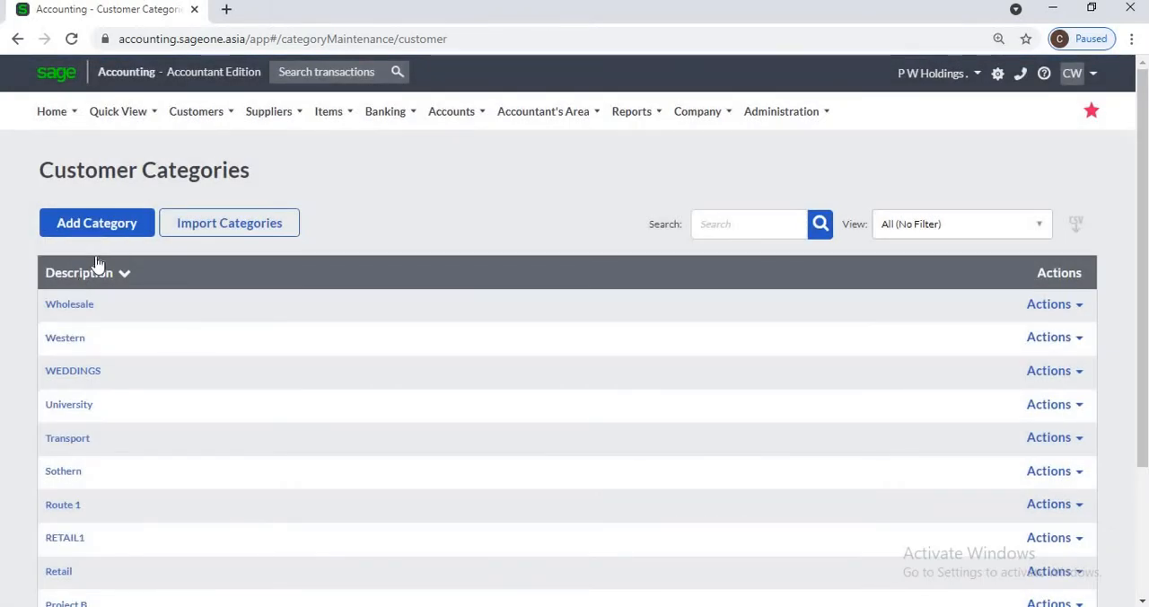
Step: Open the list of sales reps
{"action": "left_click", "coordinate": [187, 111]}
{"action": "mouse_move", "coordinate": [190, 187]}
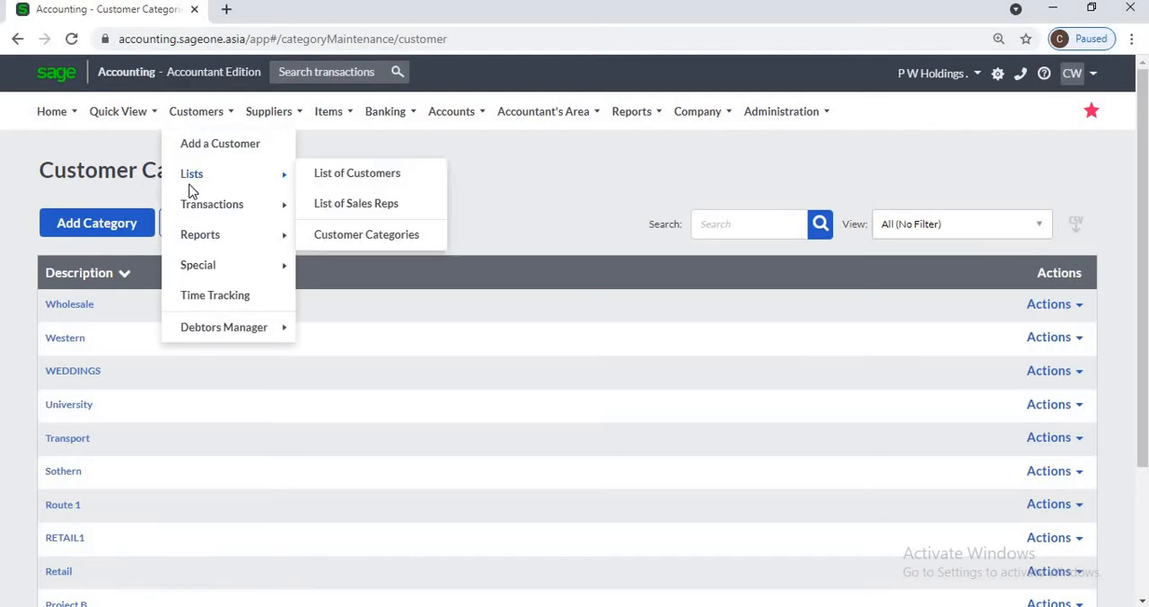
{"action": "left_click", "coordinate": [346, 205]}
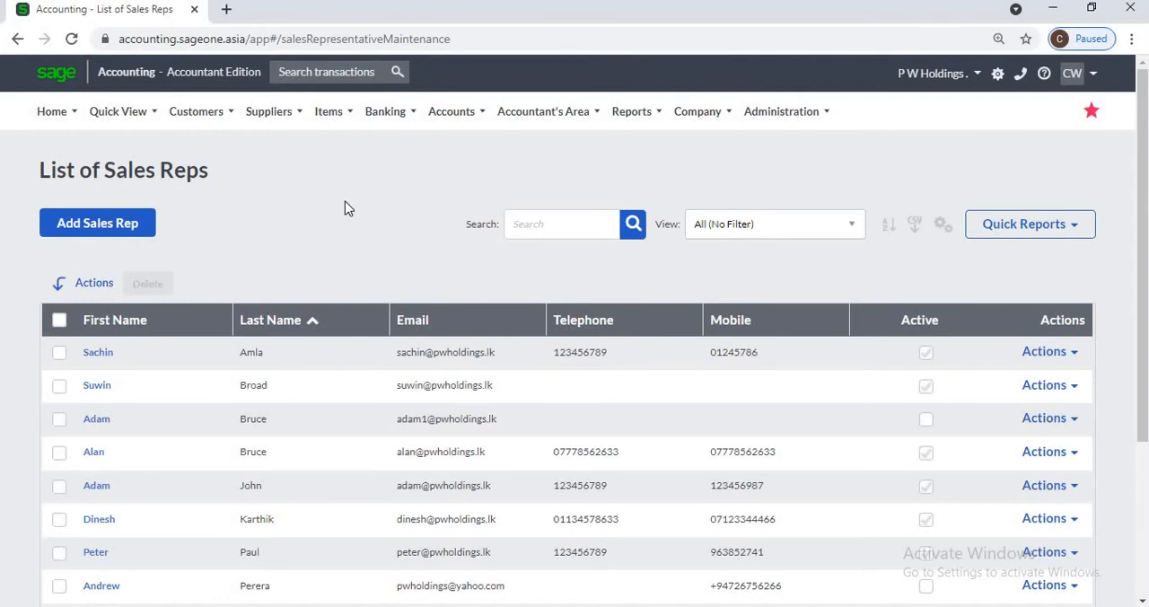
Step: View the Sales by Sales Rep report with a yearly date range for the current year, condensed to one line per rep
{"action": "left_click", "coordinate": [212, 117]}
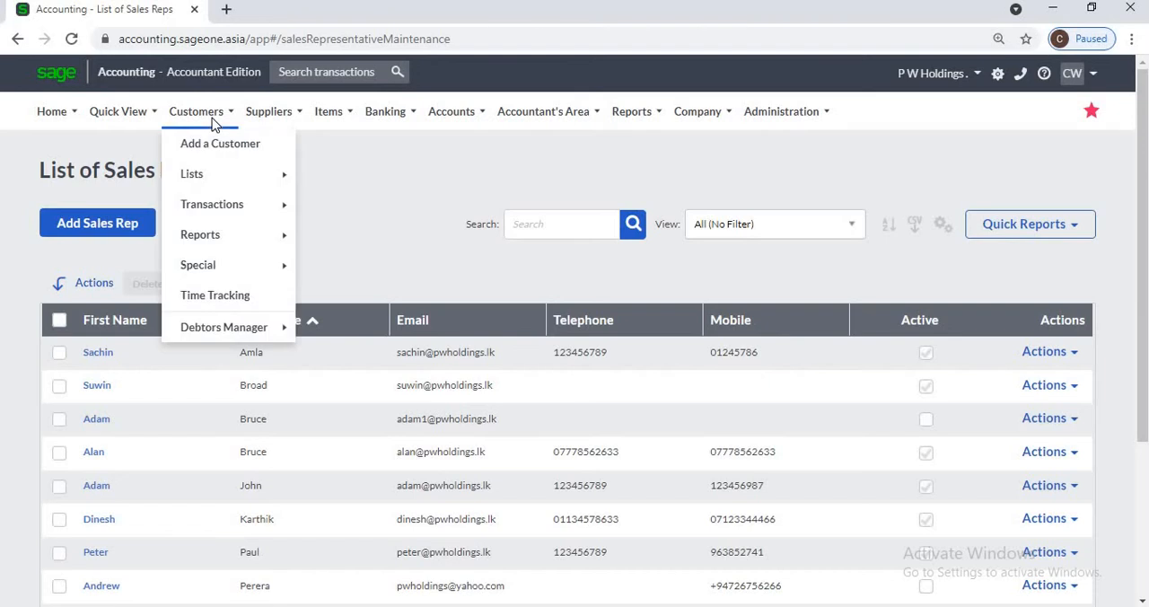
{"action": "mouse_move", "coordinate": [229, 235]}
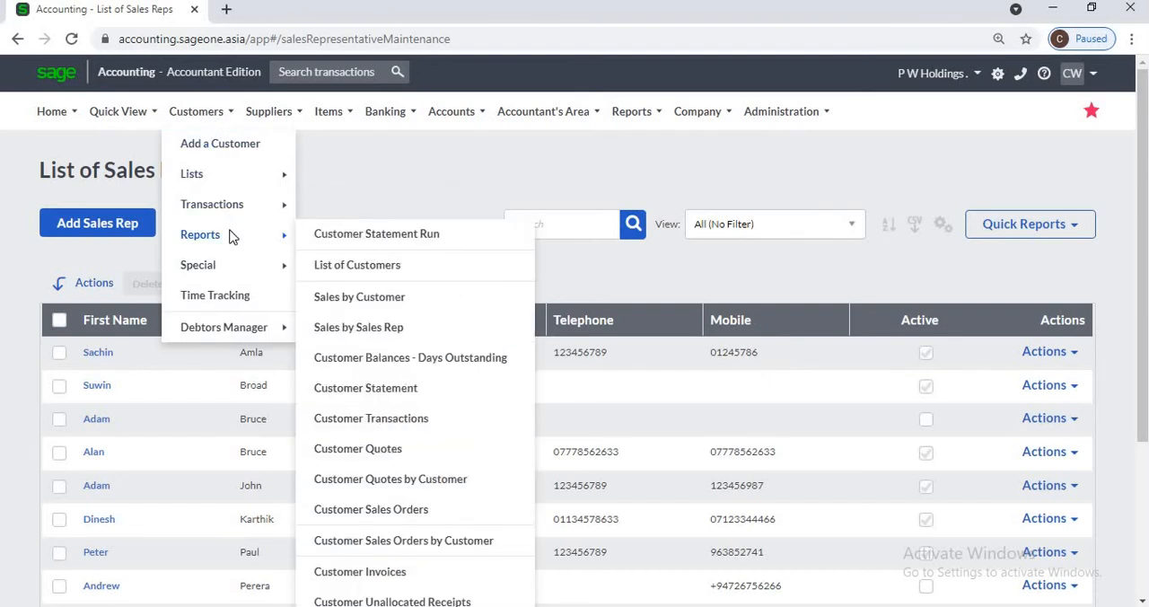
{"action": "left_click", "coordinate": [362, 329]}
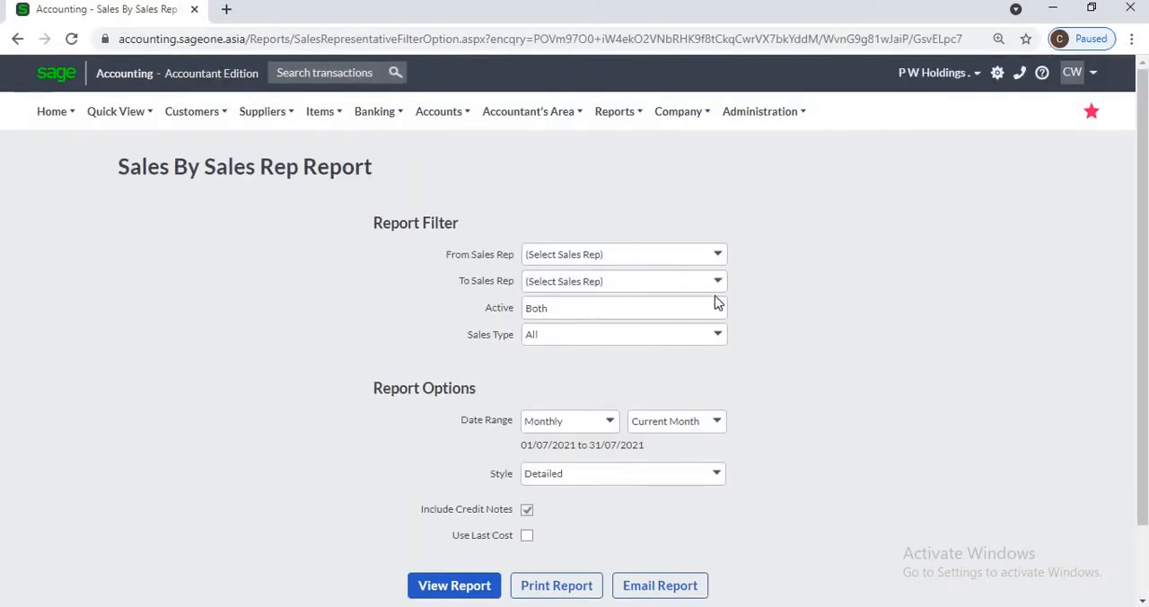
{"action": "left_click", "coordinate": [608, 421]}
{"action": "left_click", "coordinate": [577, 165]}
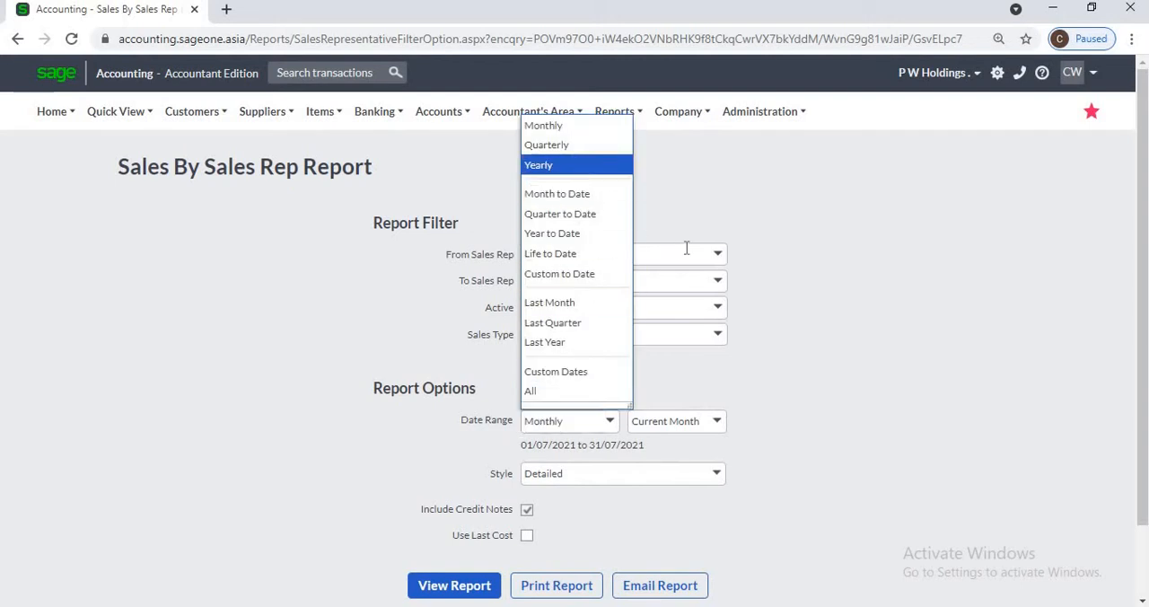
{"action": "left_click", "coordinate": [718, 257]}
{"action": "left_click", "coordinate": [754, 212]}
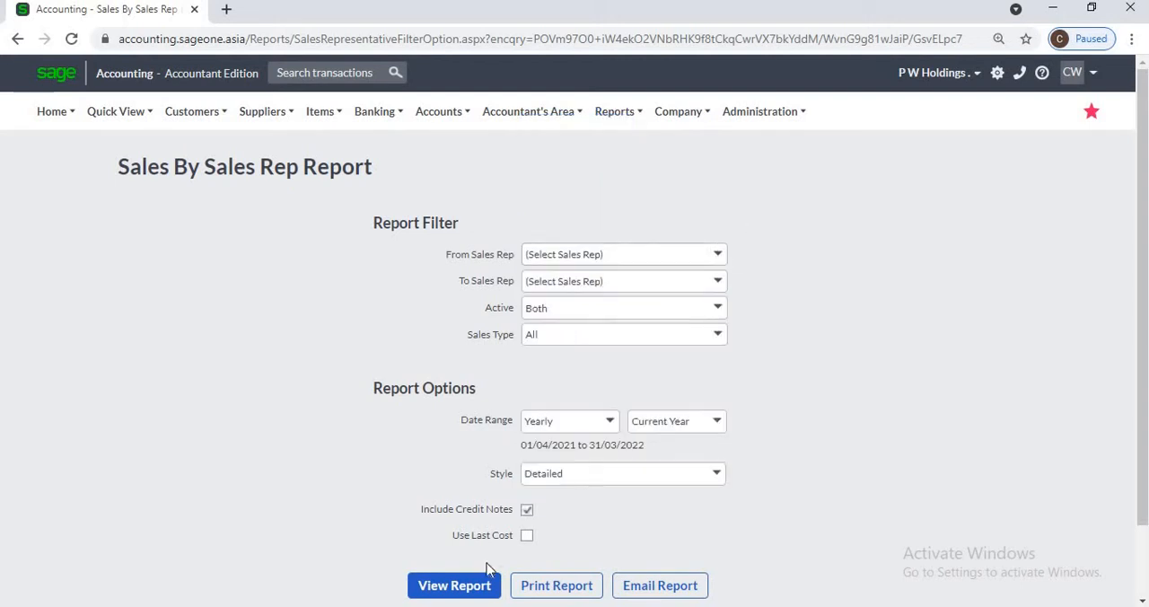
{"action": "left_click", "coordinate": [720, 485]}
{"action": "left_click", "coordinate": [639, 495]}
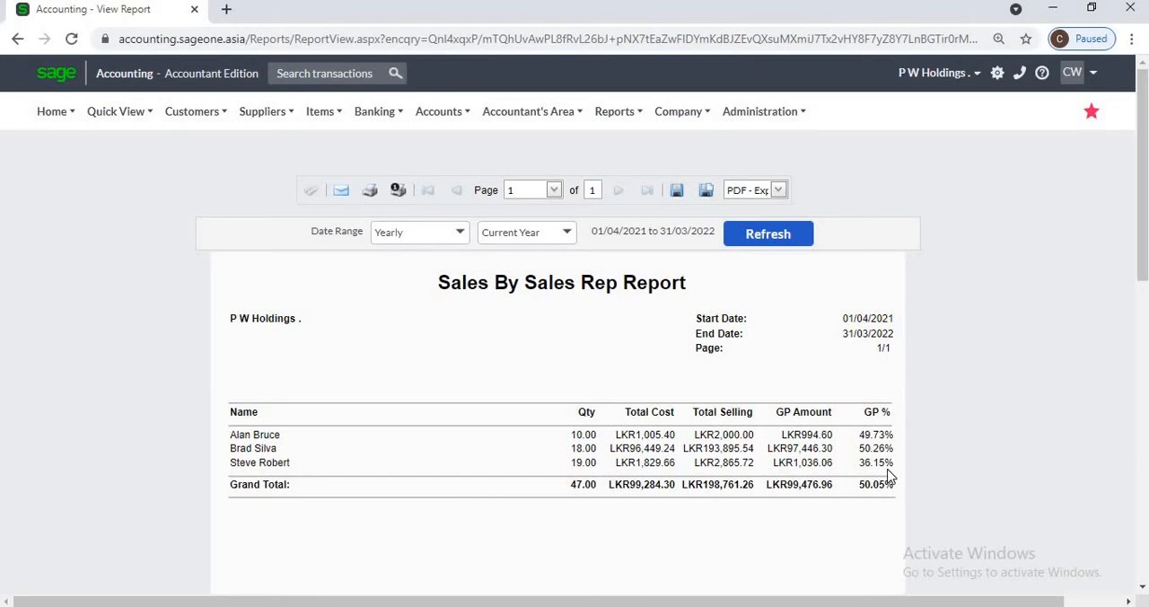
Step: Open the list of sales reps from the customer lists
{"action": "mouse_move", "coordinate": [193, 117]}
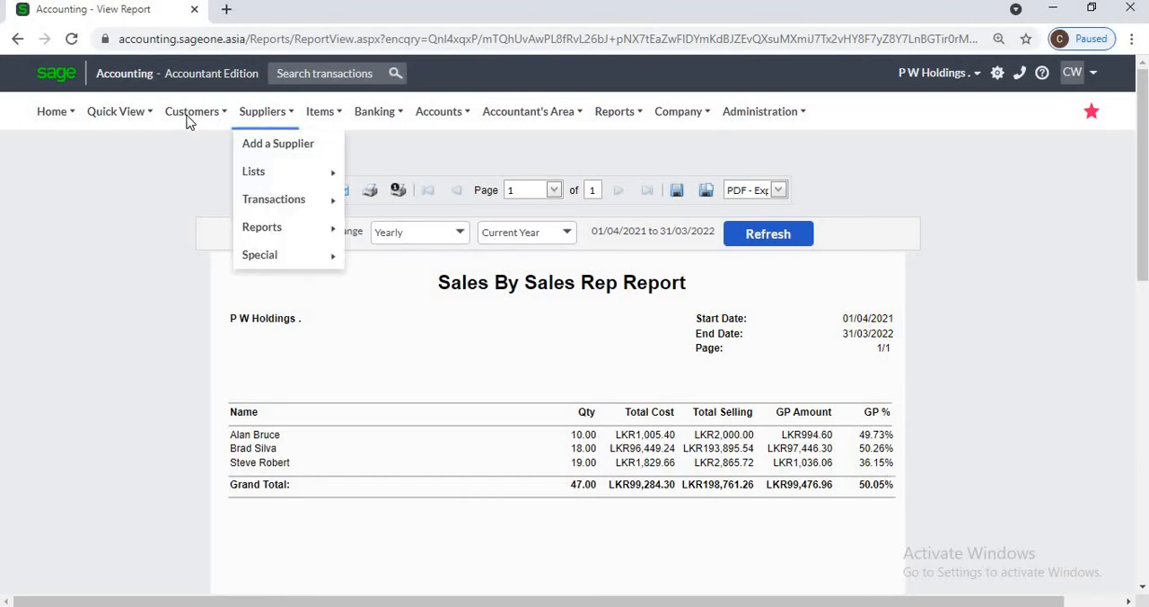
{"action": "mouse_move", "coordinate": [247, 177]}
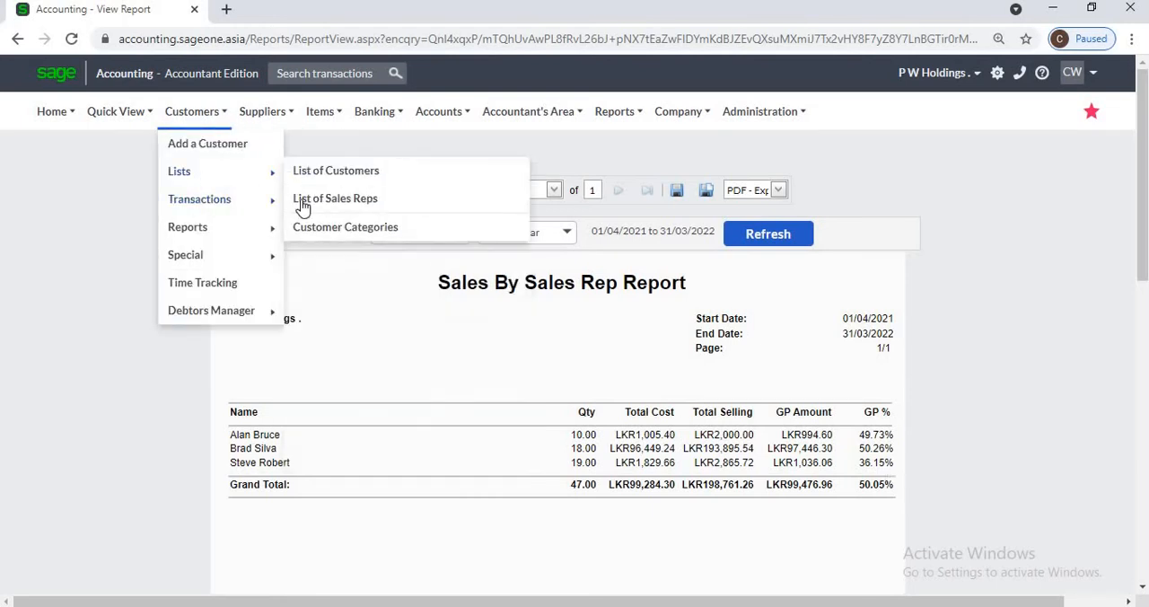
{"action": "left_click", "coordinate": [302, 200]}
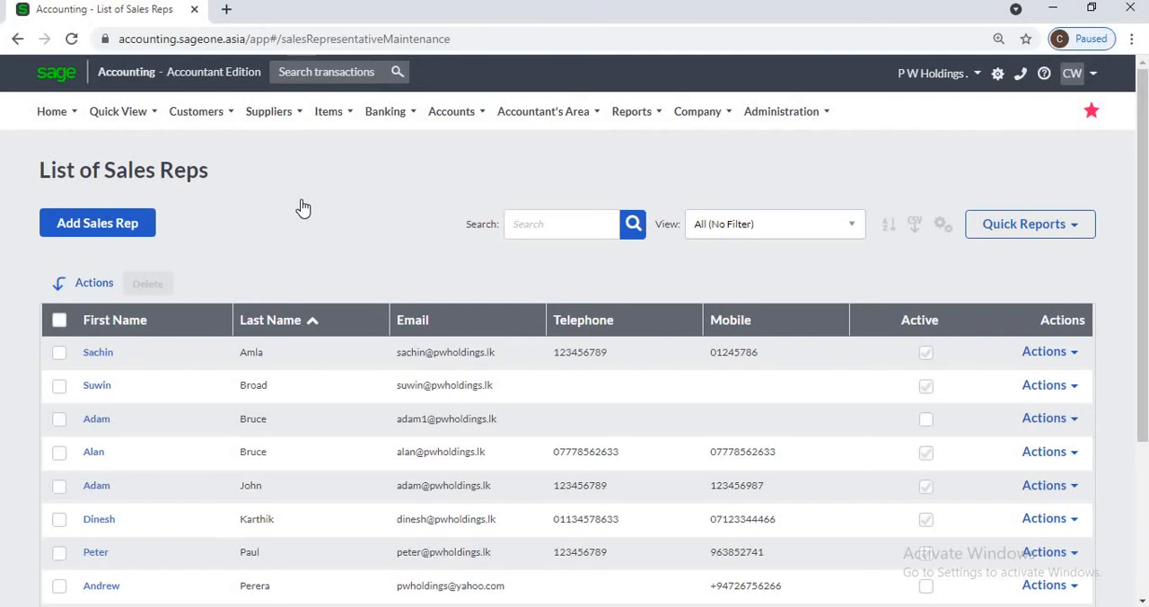
{"action": "left_click", "coordinate": [192, 114]}
{"action": "mouse_move", "coordinate": [201, 185]}
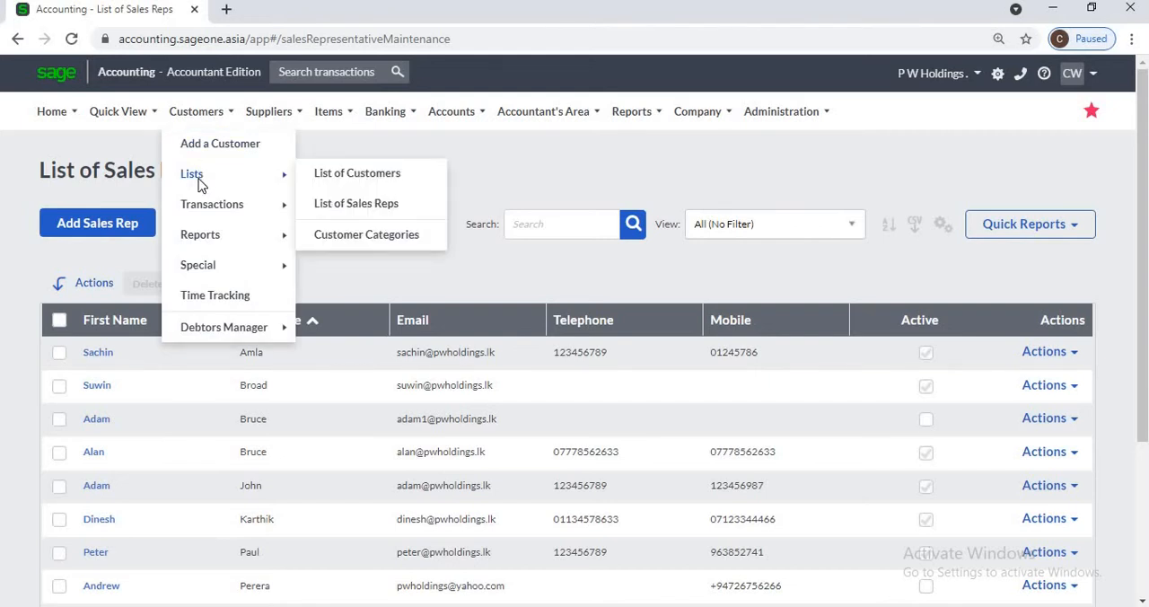
{"action": "left_click", "coordinate": [350, 204]}
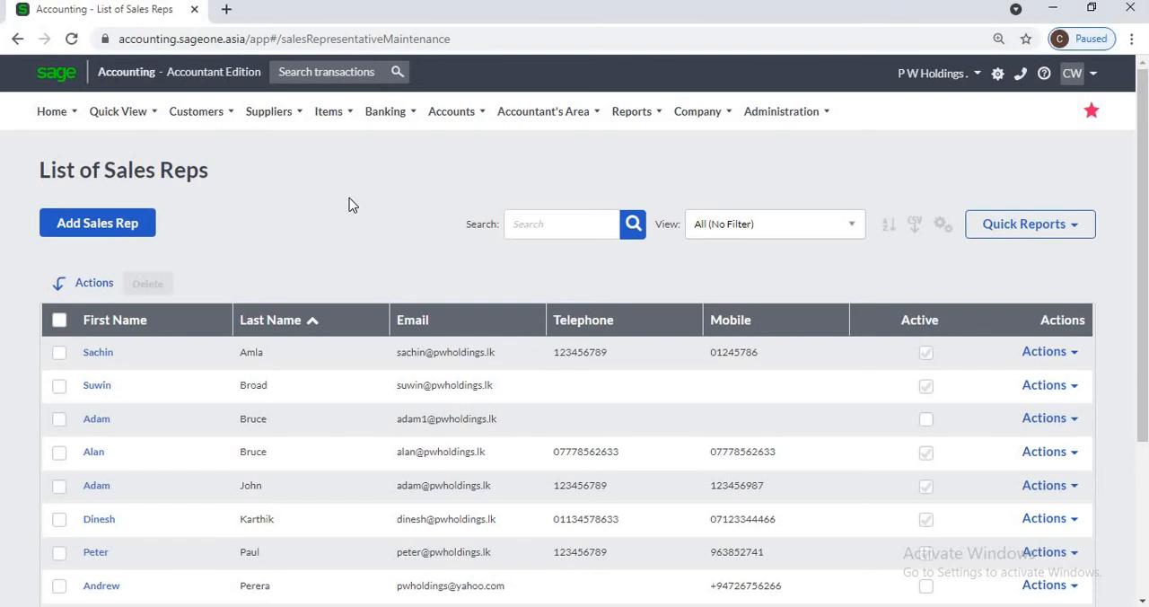
Step: Open a blank new sales rep form, review its fields and save options, and return to the list of sales reps
{"action": "left_click", "coordinate": [149, 224]}
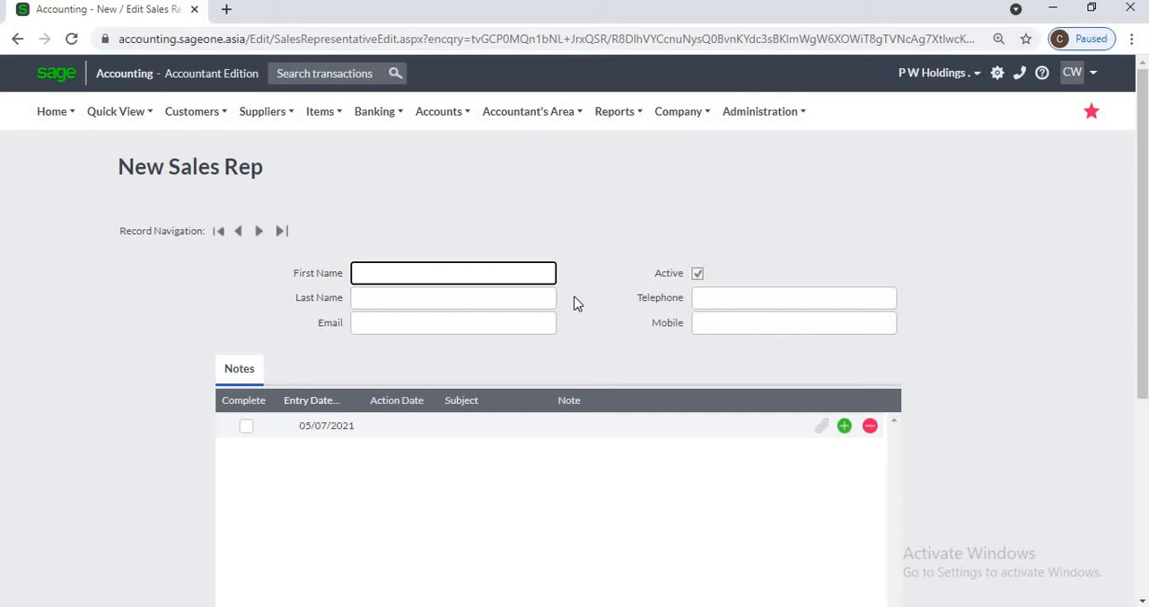
{"action": "scroll", "coordinate": [504, 519], "scroll_direction": "down", "scroll_amount": 1}
{"action": "scroll", "coordinate": [505, 519], "scroll_direction": "down", "scroll_amount": 2}
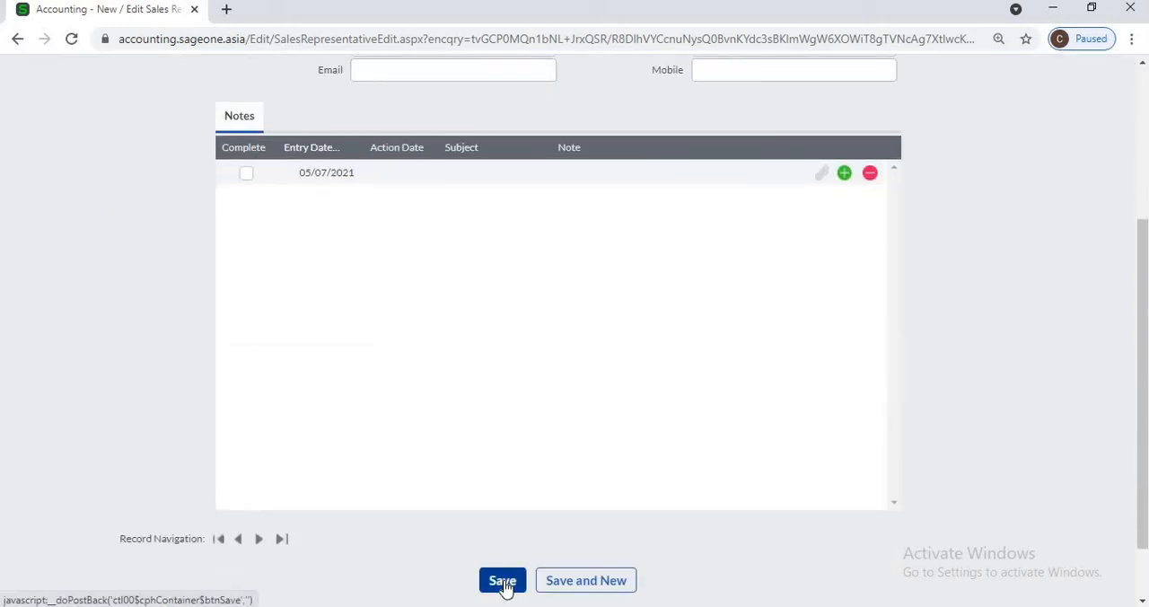
{"action": "left_click", "coordinate": [502, 582]}
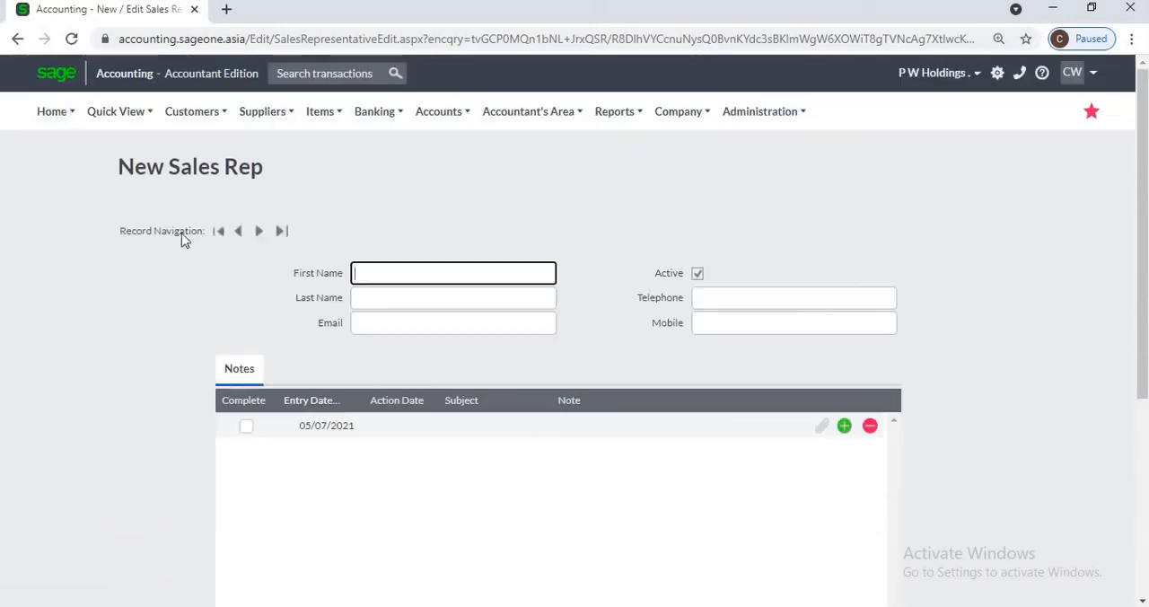
{"action": "left_click", "coordinate": [17, 38]}
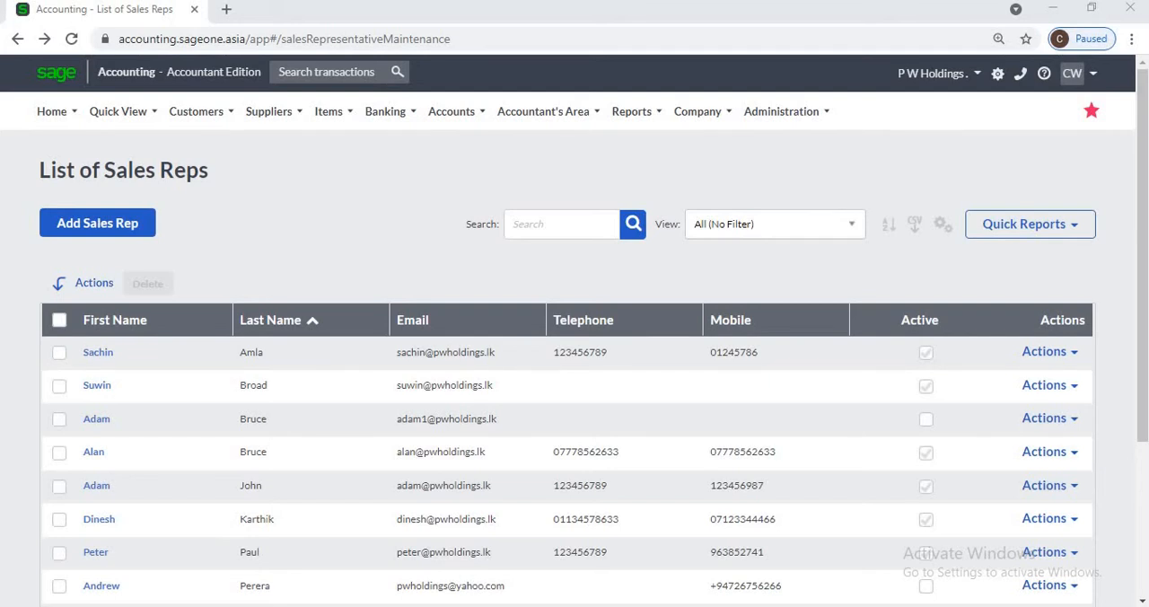
Step: Open the list of customers
{"action": "mouse_move", "coordinate": [200, 112]}
{"action": "mouse_move", "coordinate": [193, 174]}
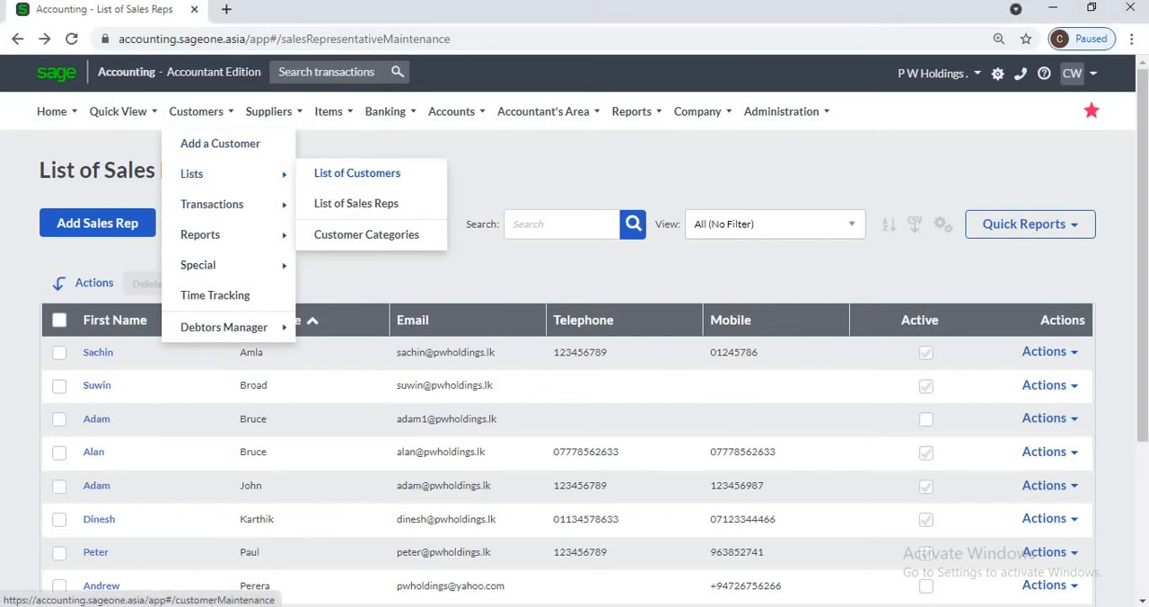
{"action": "left_click", "coordinate": [357, 172]}
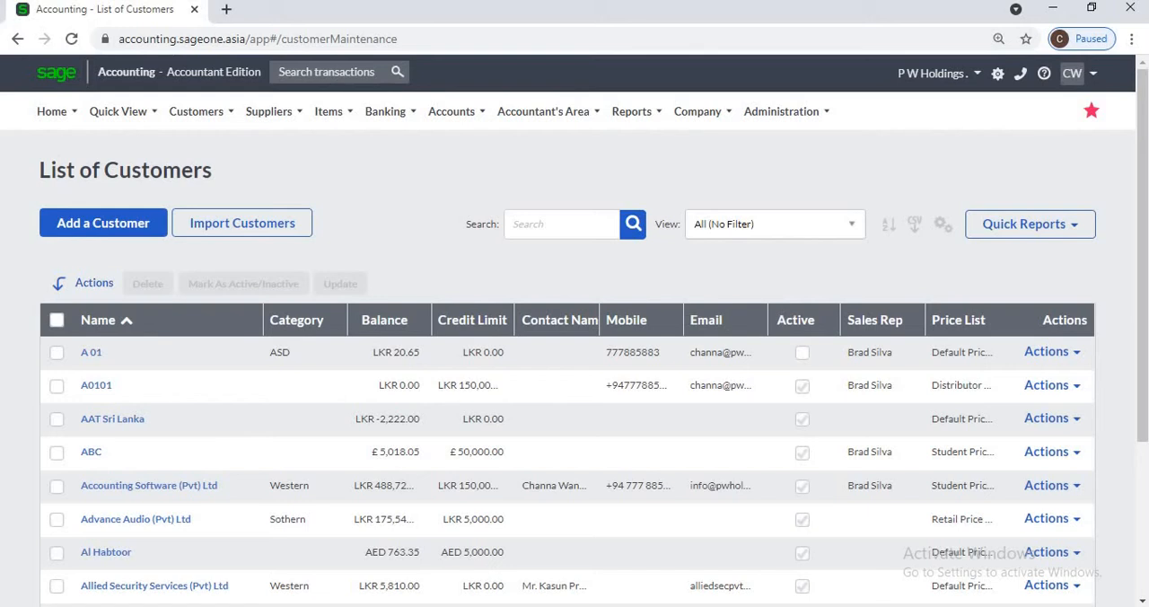
Step: Search the customers for Oak, open the Oak Integrated Systems (Pvt) Ltd record and view its available sales reps
{"action": "left_click", "coordinate": [562, 224]}
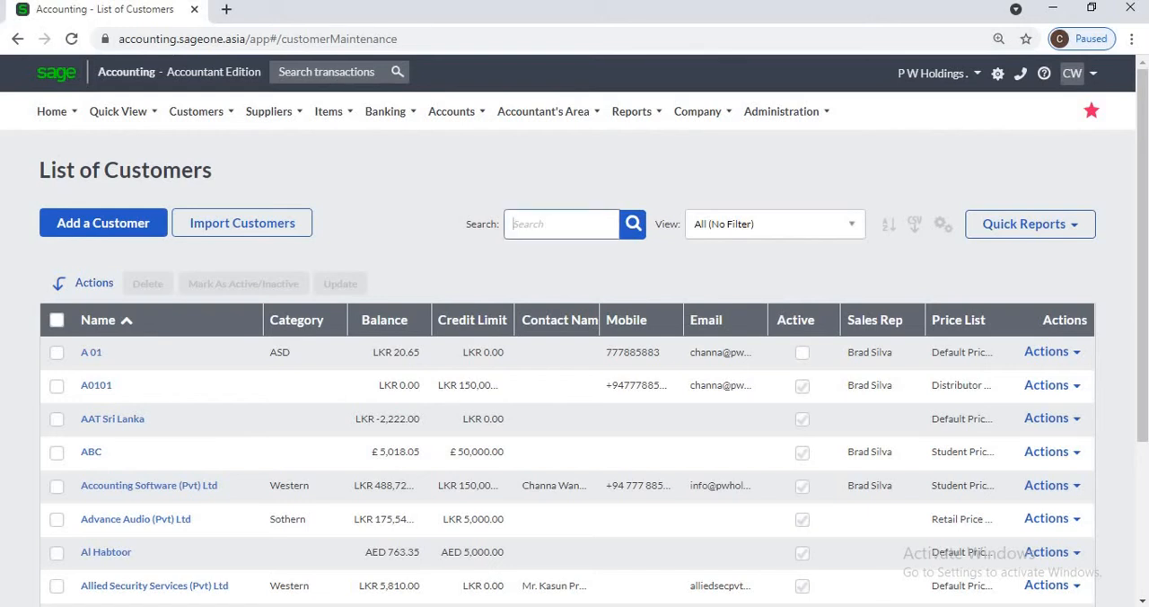
{"action": "type", "text": "Oak"}
{"action": "key", "text": "Return"}
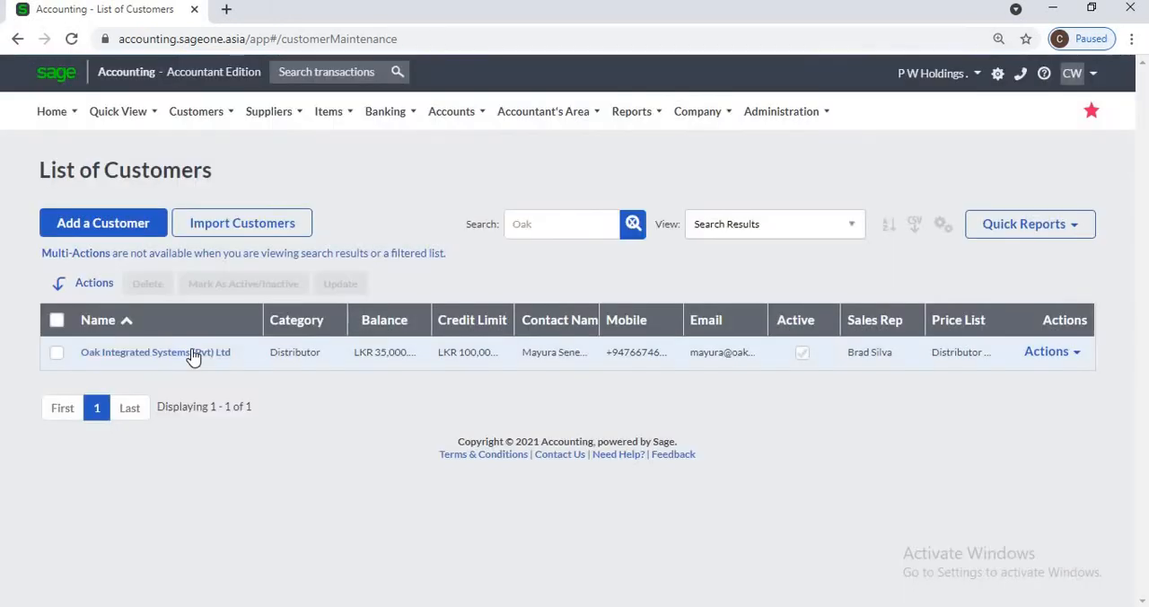
{"action": "left_click", "coordinate": [191, 355]}
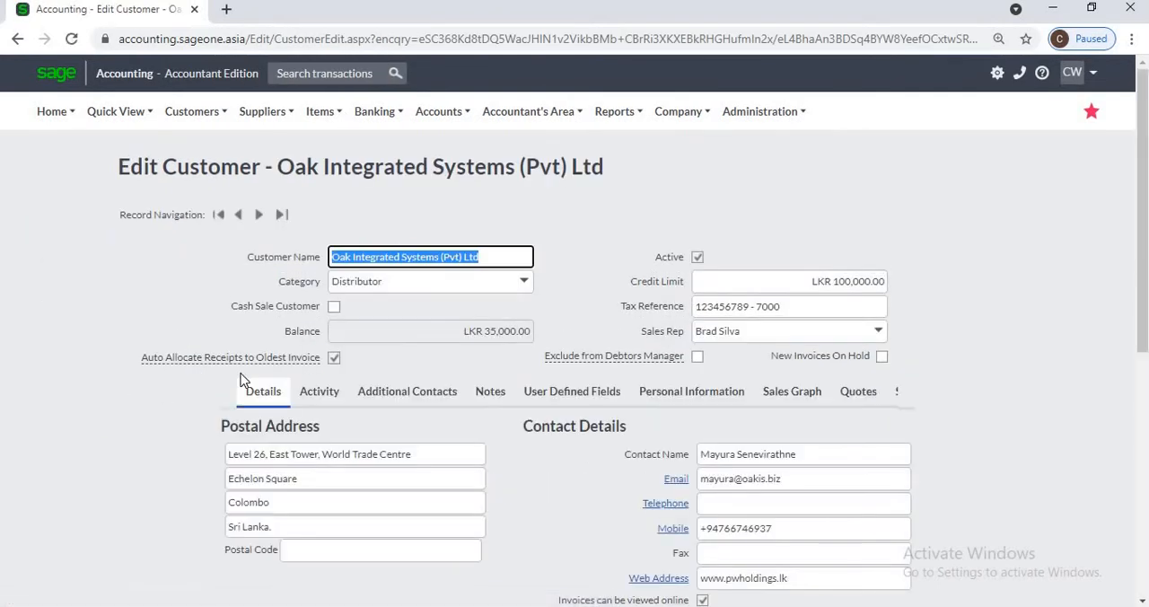
{"action": "left_click", "coordinate": [879, 334]}
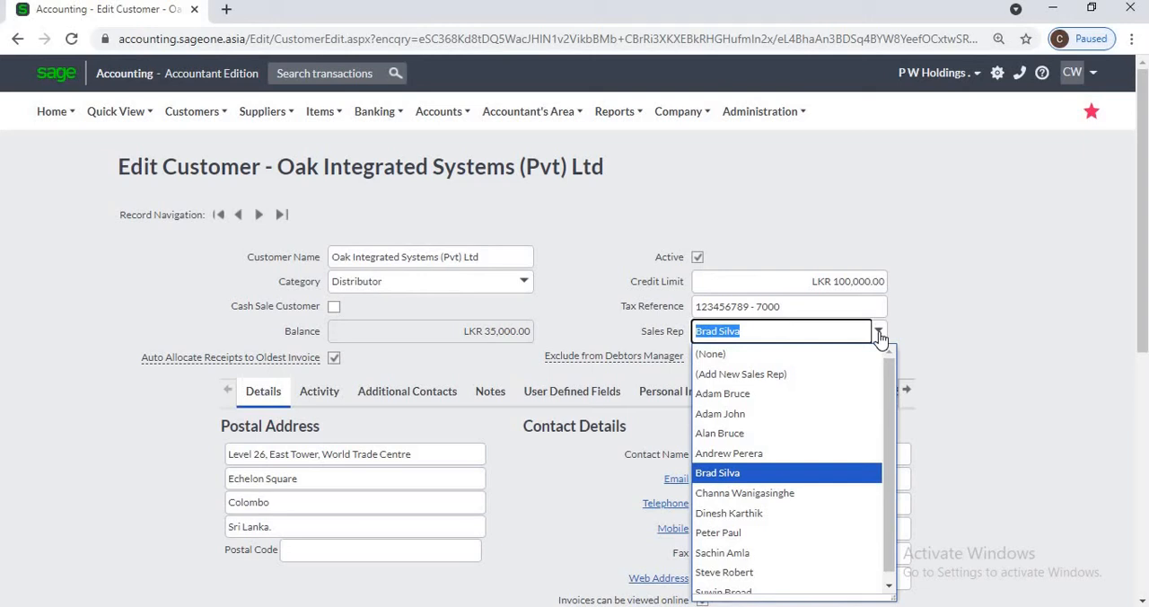
{"action": "left_click", "coordinate": [995, 342]}
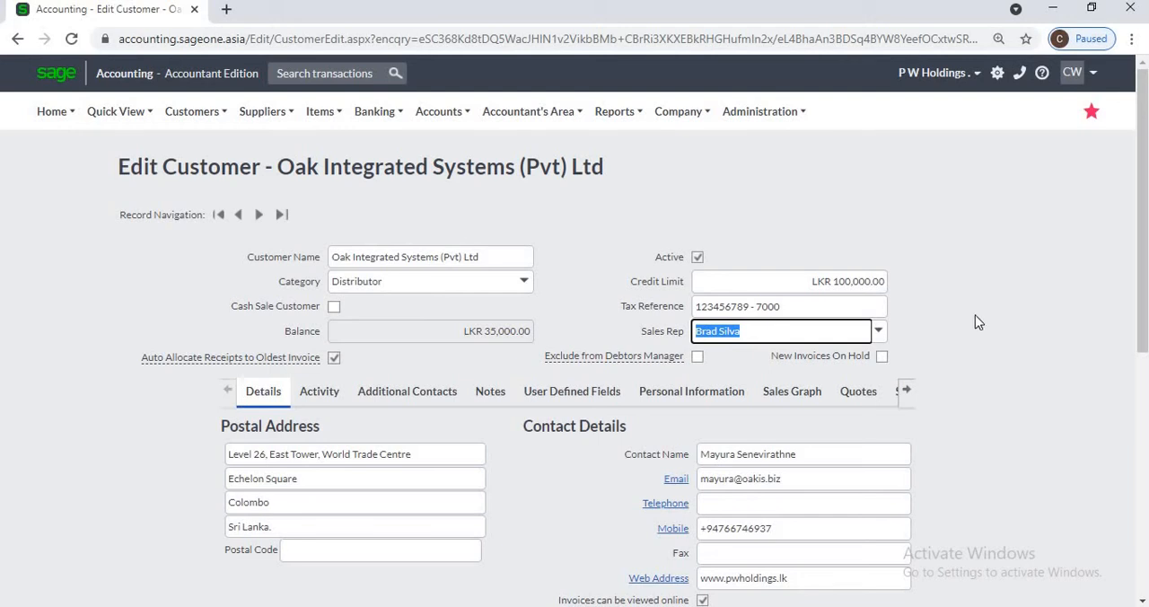
Step: Start a new customer tax invoice for Oak Integrated Systems (Pvt) Ltd without invoicing its outstanding sales orders
{"action": "mouse_move", "coordinate": [190, 122]}
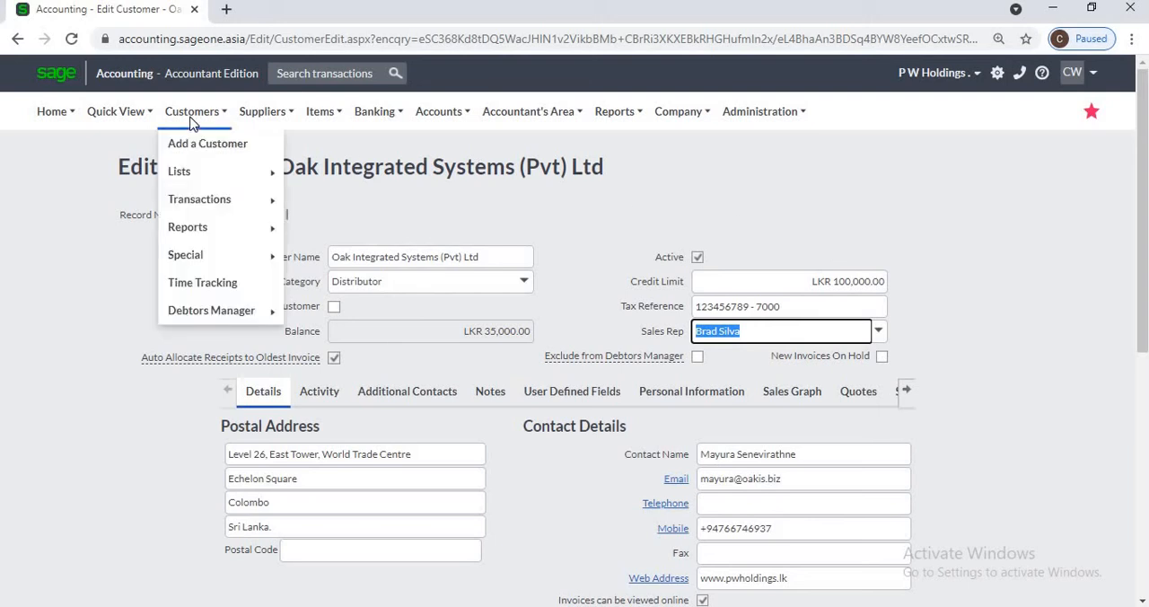
{"action": "mouse_move", "coordinate": [200, 199]}
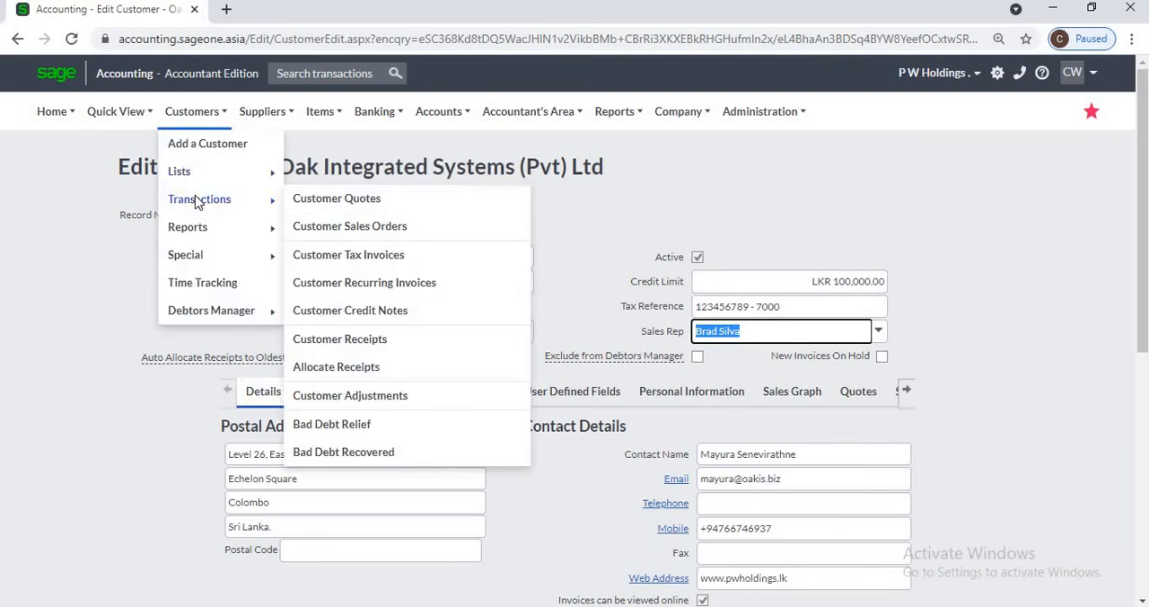
{"action": "left_click", "coordinate": [412, 260]}
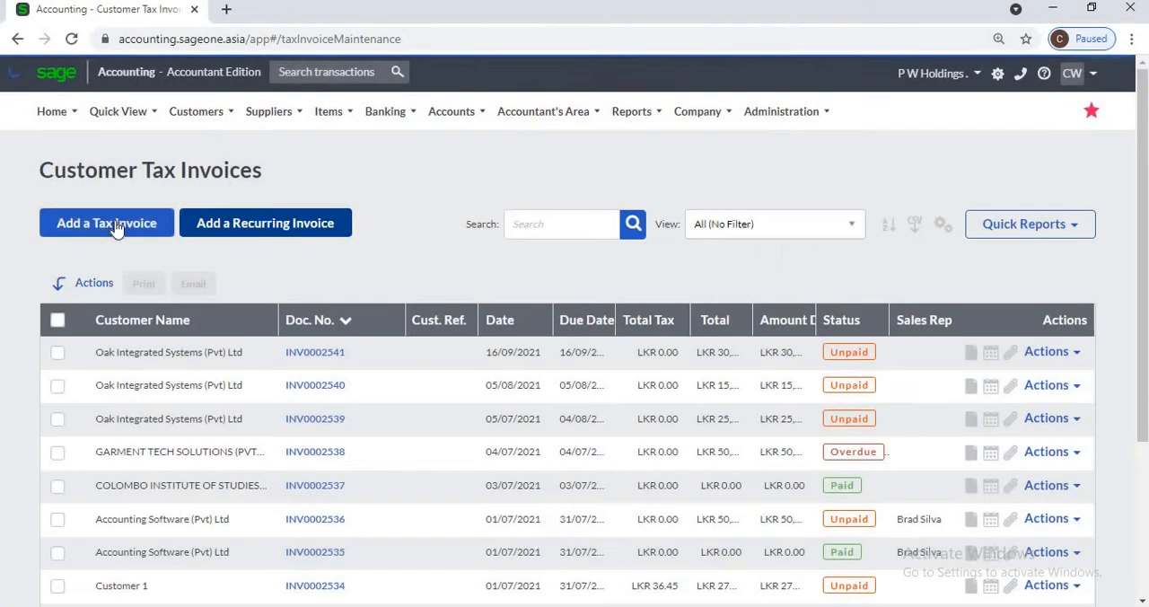
{"action": "left_click", "coordinate": [117, 226]}
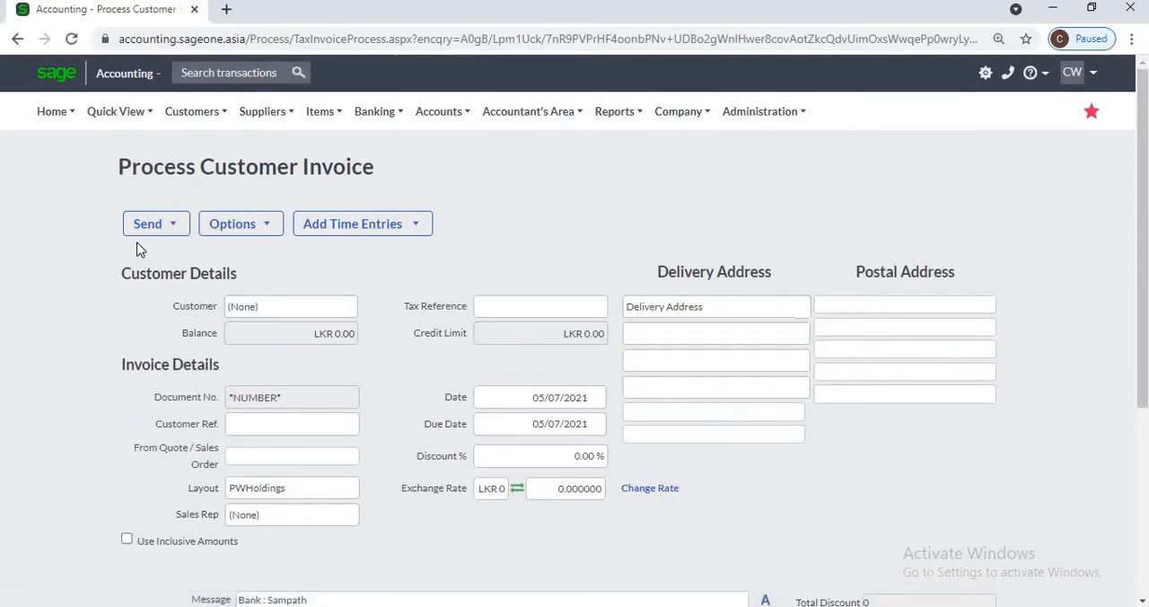
{"action": "type", "text": "Oak"}
{"action": "key", "text": "Return"}
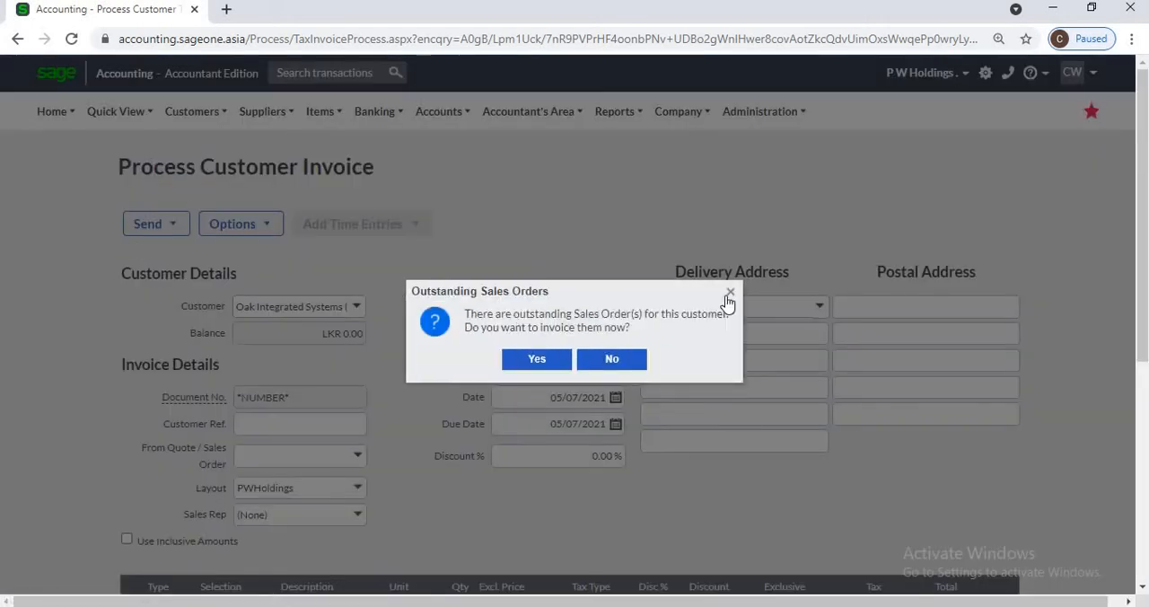
{"action": "left_click", "coordinate": [730, 293]}
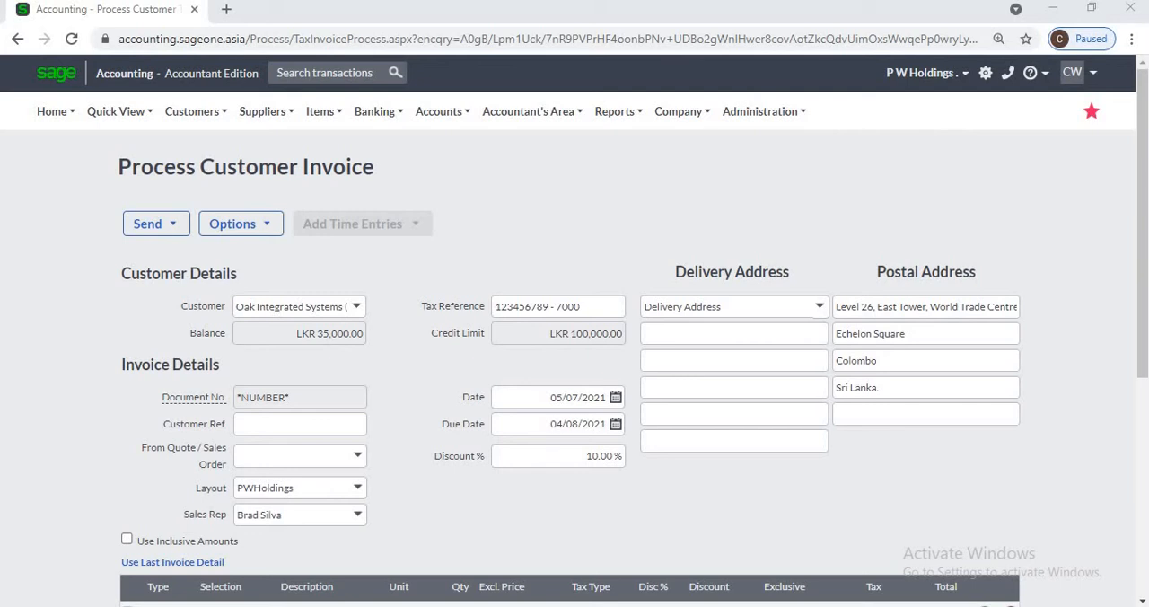
Step: Change the sales rep on the invoice to a rep other than the customer's default
{"action": "left_click", "coordinate": [355, 519]}
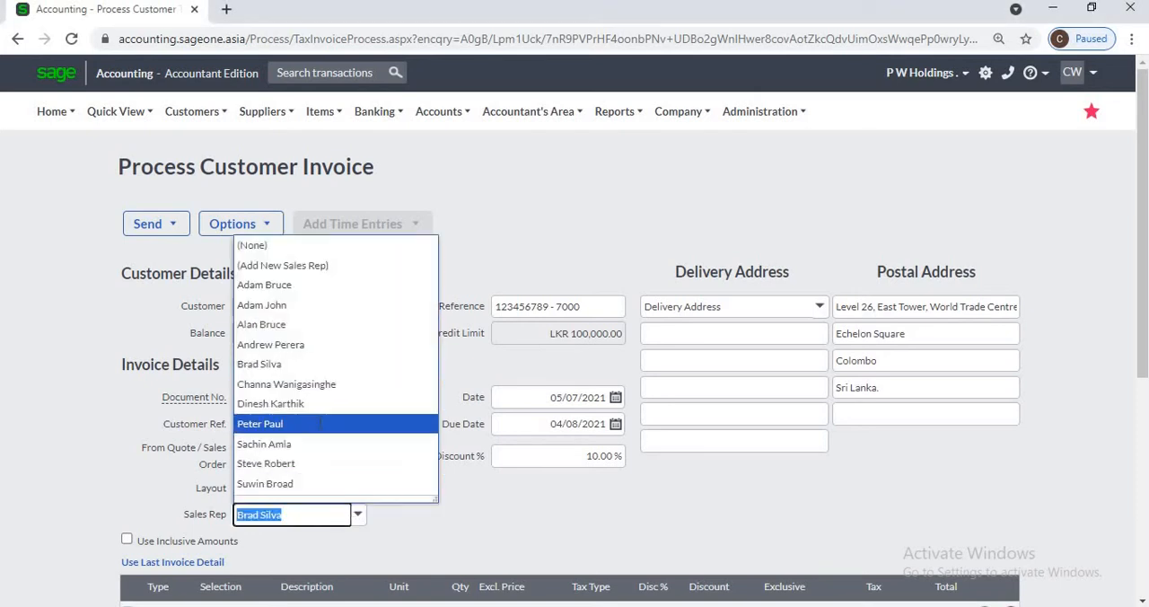
{"action": "left_click", "coordinate": [320, 422]}
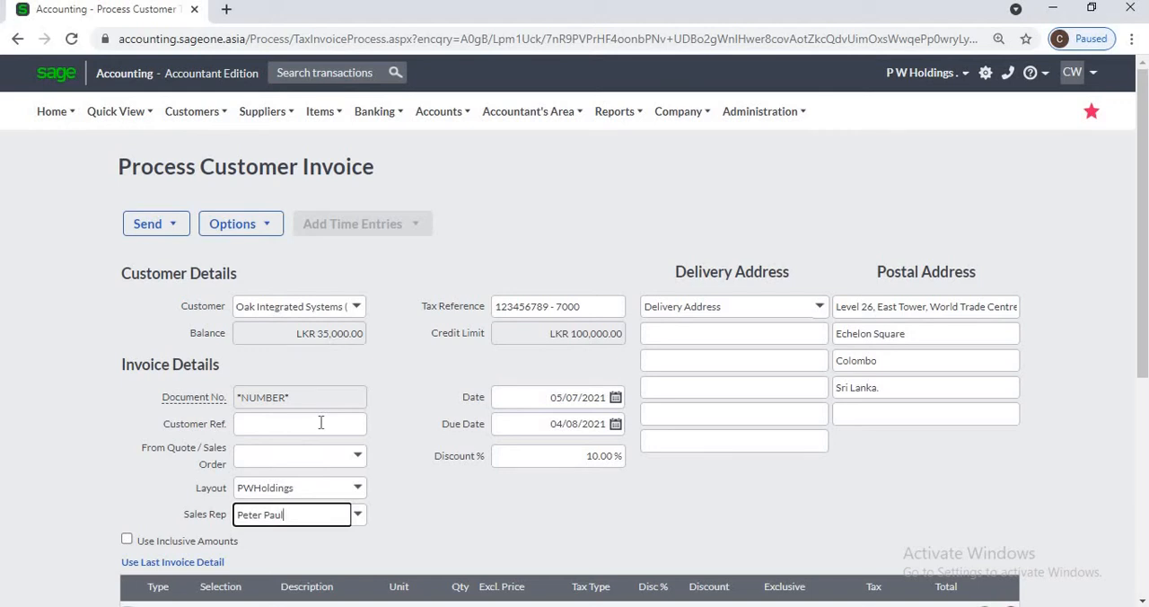
{"action": "left_click", "coordinate": [399, 411]}
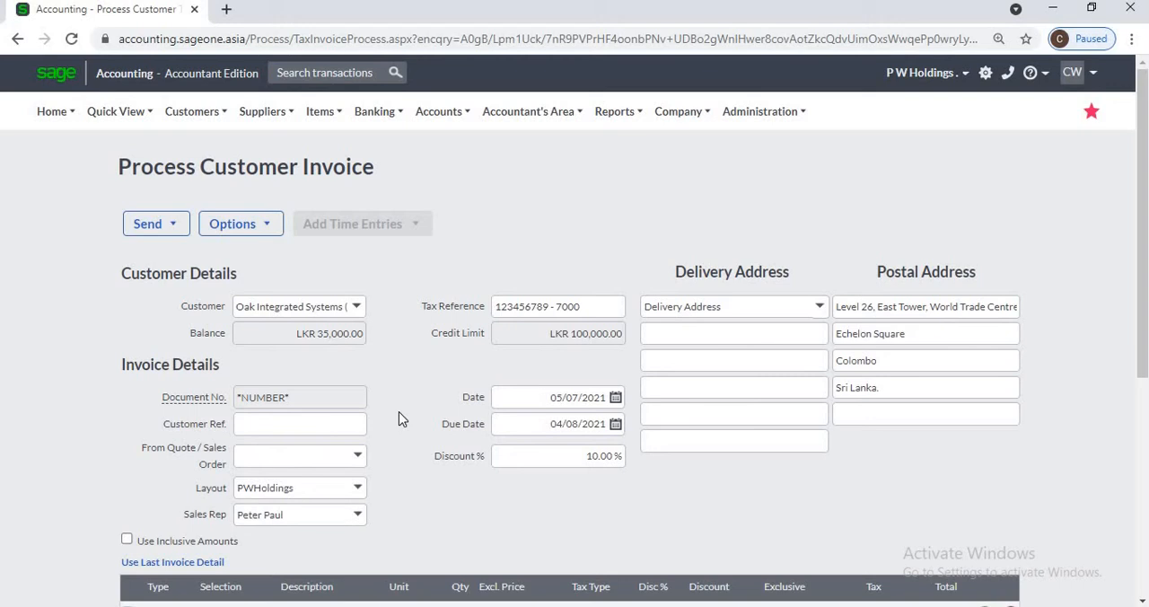
Step: Leave the customer invoice without saving it and open the list of customers
{"action": "left_click", "coordinate": [196, 111]}
{"action": "mouse_move", "coordinate": [215, 171]}
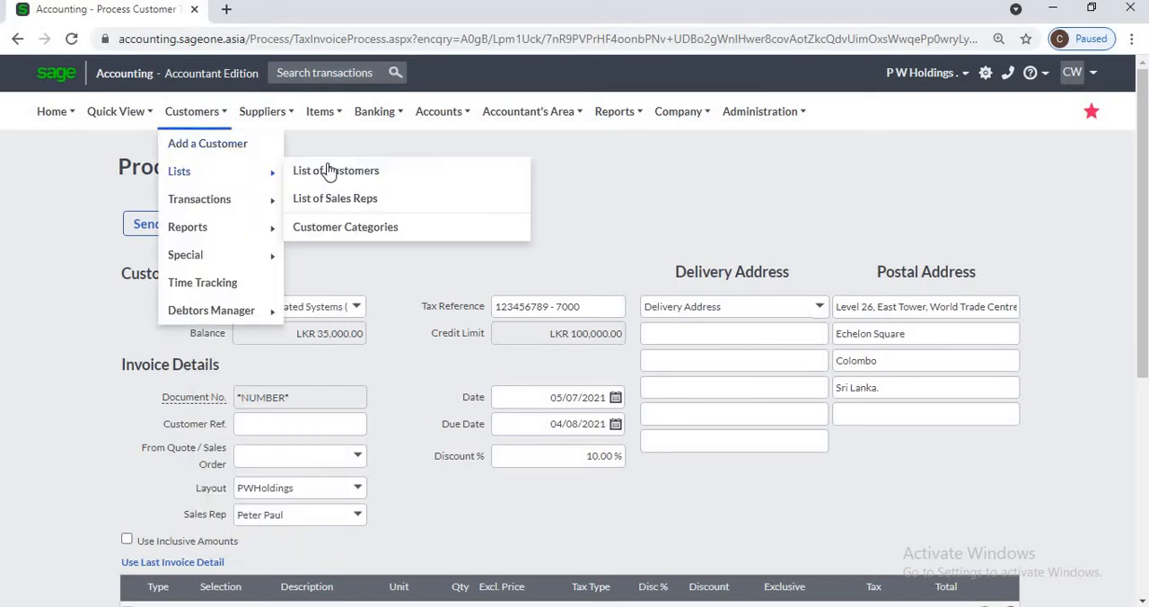
{"action": "left_click", "coordinate": [328, 172]}
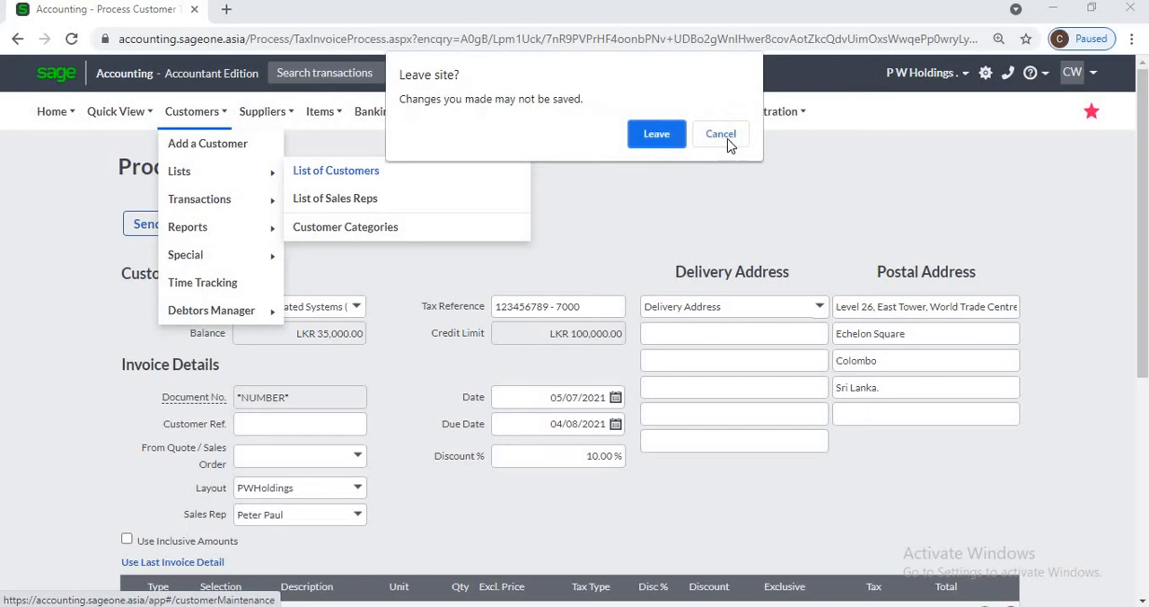
{"action": "left_click", "coordinate": [658, 134]}
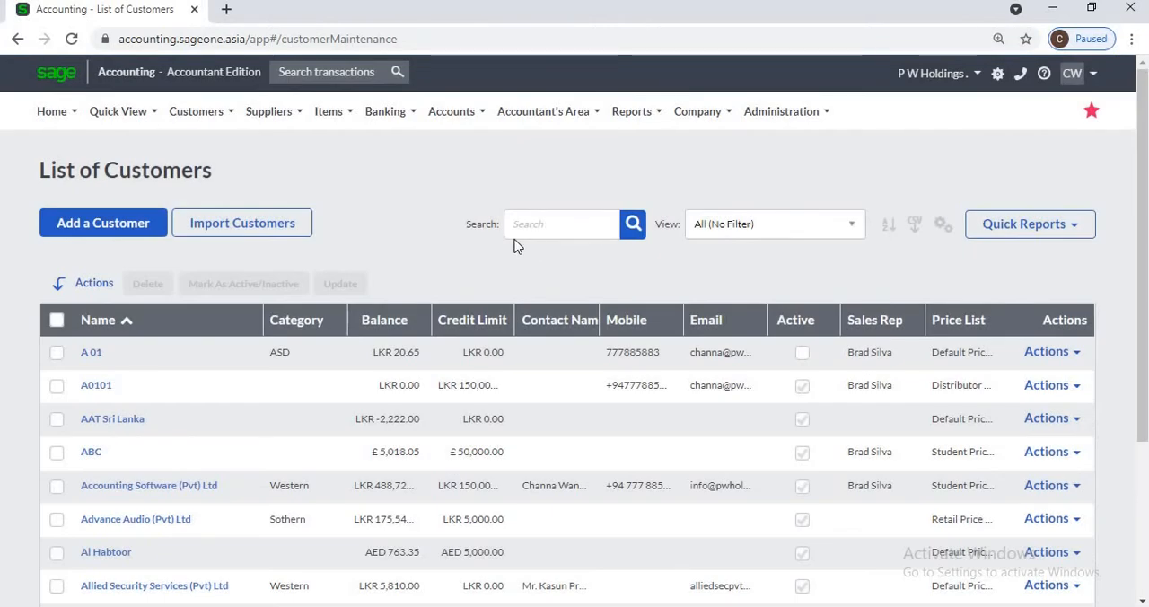
Step: Open a blank new customer form directly from the customer options and go back to the list of customers
{"action": "left_click", "coordinate": [203, 115]}
{"action": "mouse_move", "coordinate": [213, 178]}
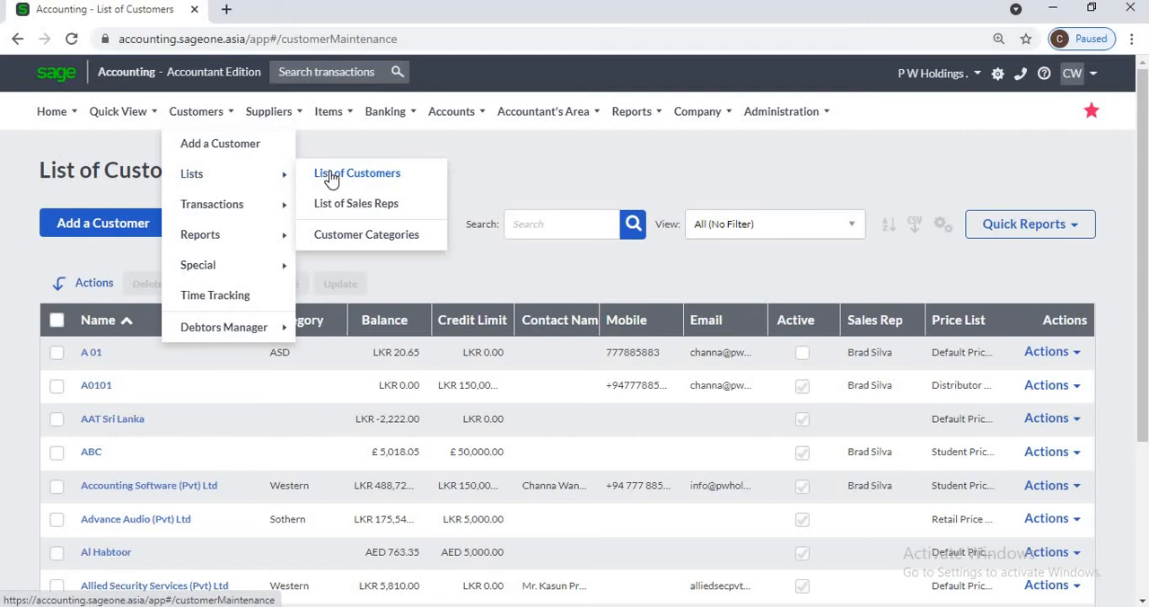
{"action": "left_click", "coordinate": [188, 114]}
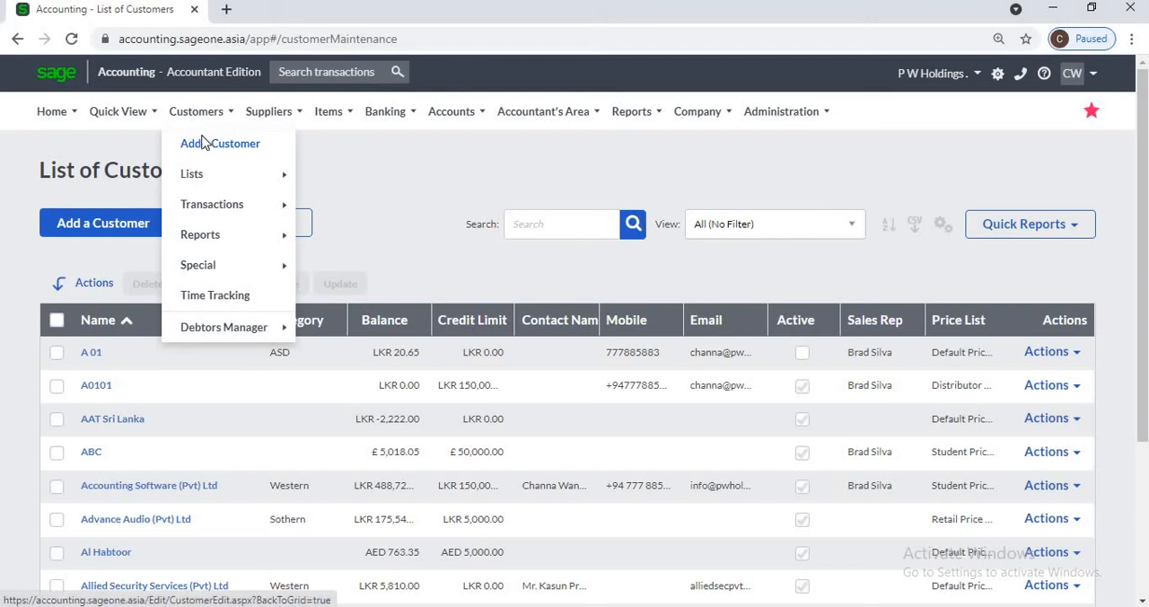
{"action": "left_click", "coordinate": [201, 141]}
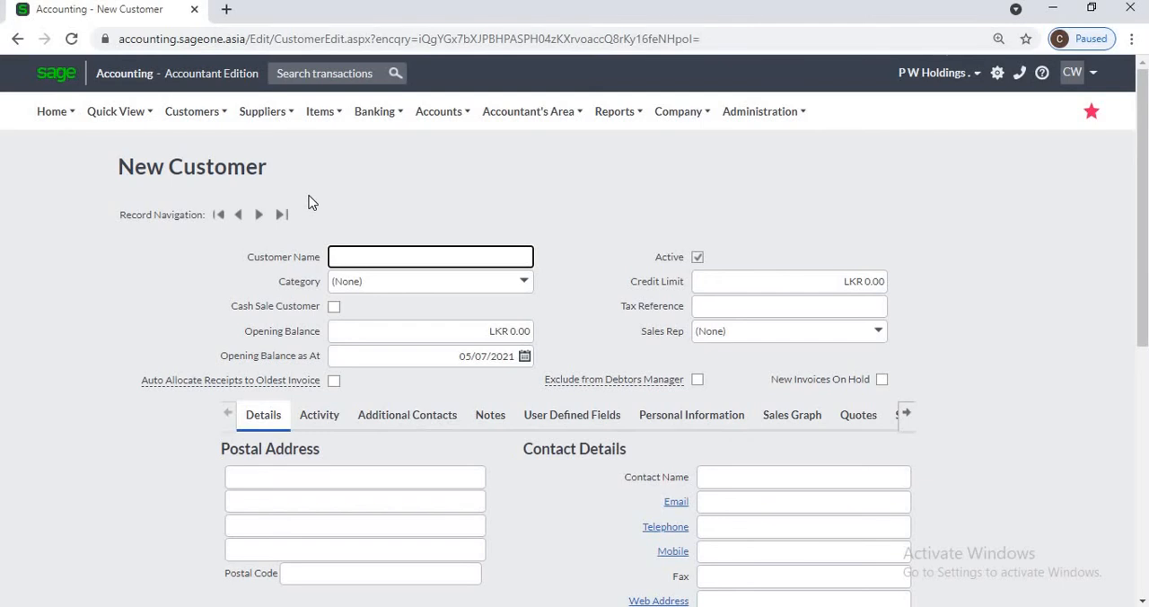
{"action": "mouse_move", "coordinate": [208, 115]}
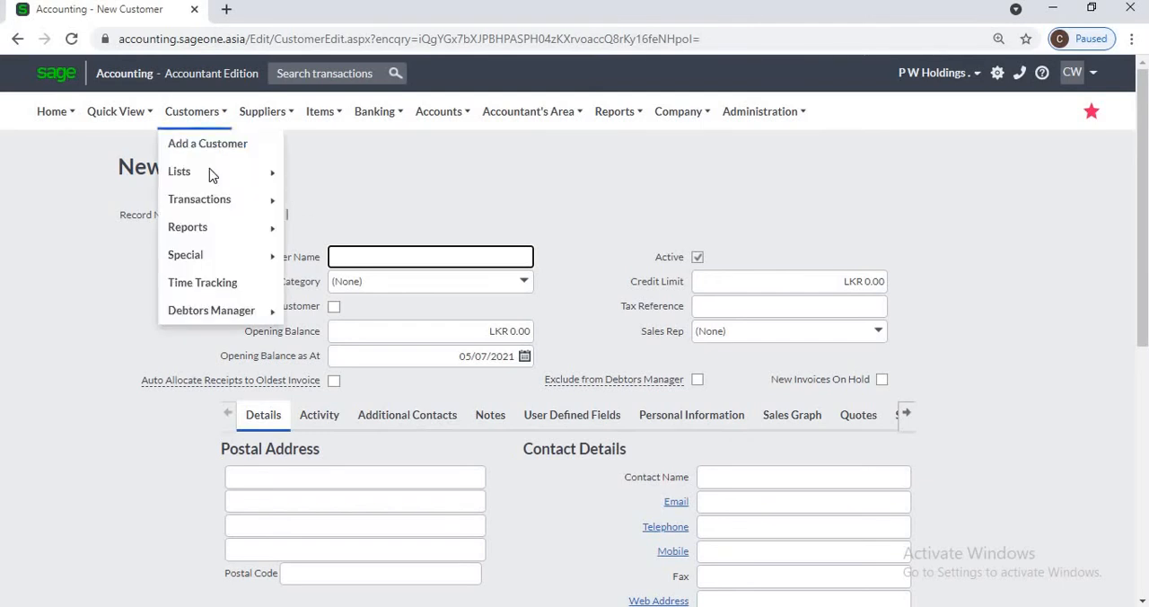
{"action": "left_click", "coordinate": [320, 176]}
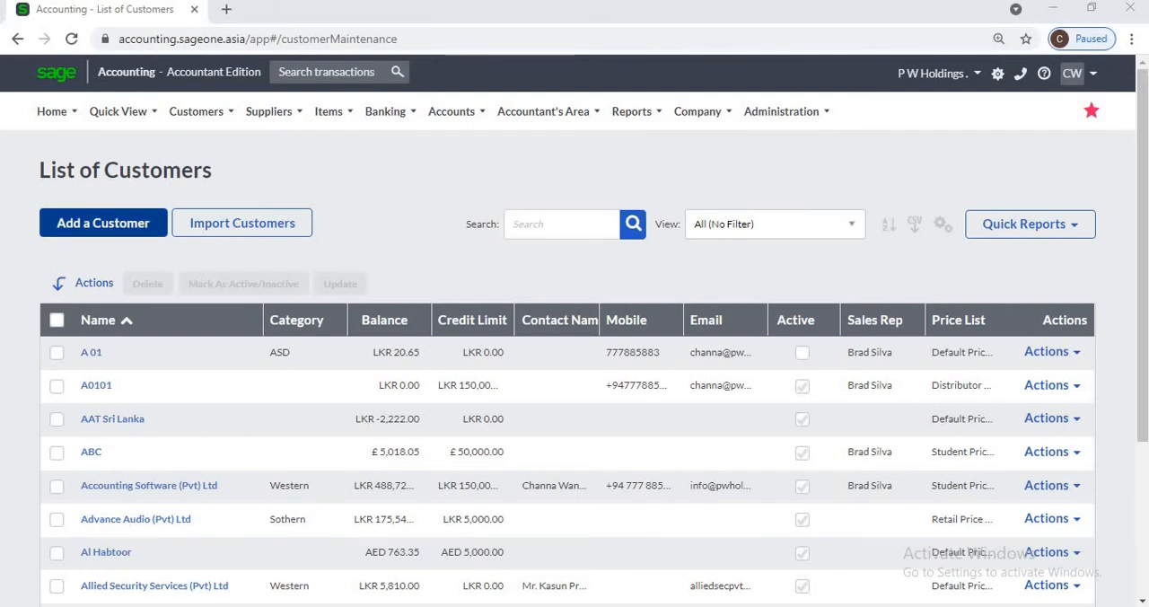
Step: Open a blank new customer form and review its category, opening balance, credit limit, tax reference and sales rep fields
{"action": "left_click", "coordinate": [103, 223]}
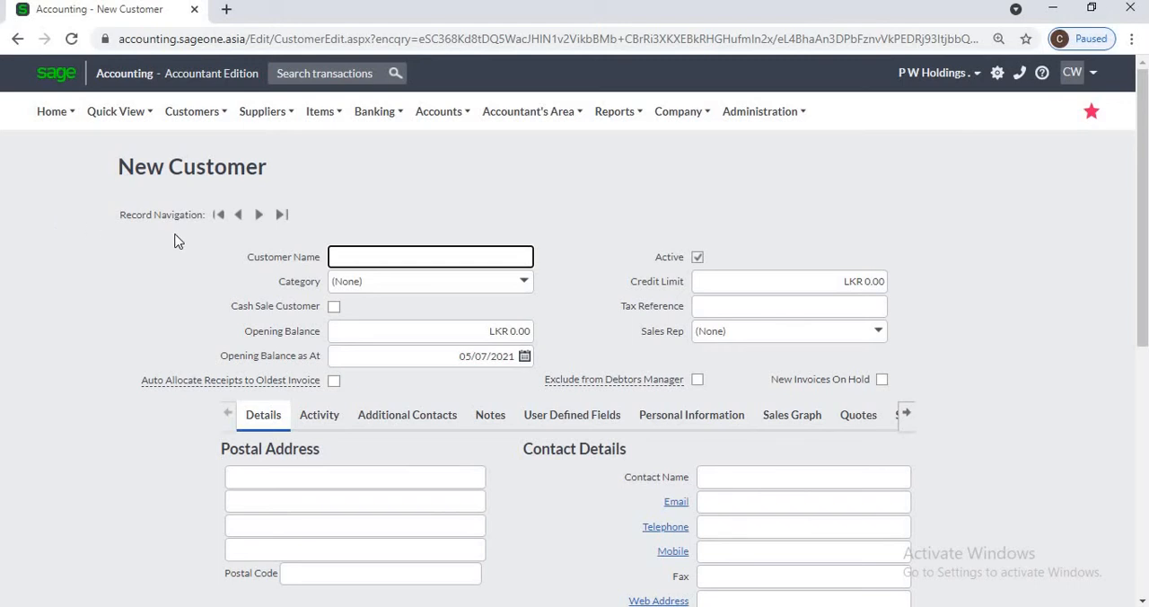
{"action": "left_click", "coordinate": [384, 258]}
{"action": "left_click", "coordinate": [524, 290]}
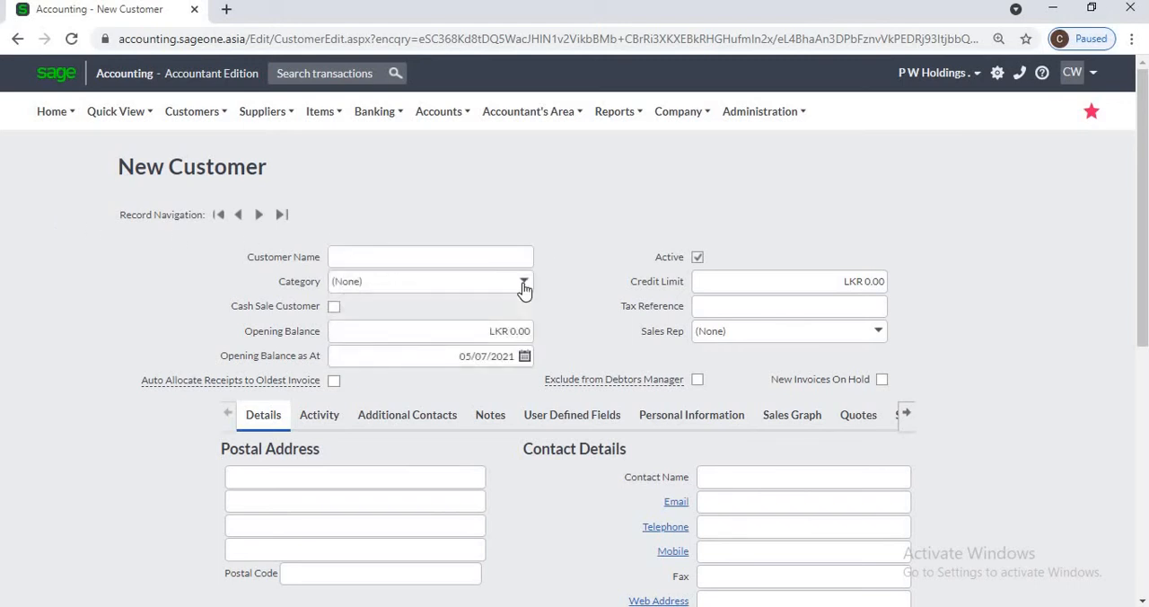
{"action": "left_click", "coordinate": [344, 328]}
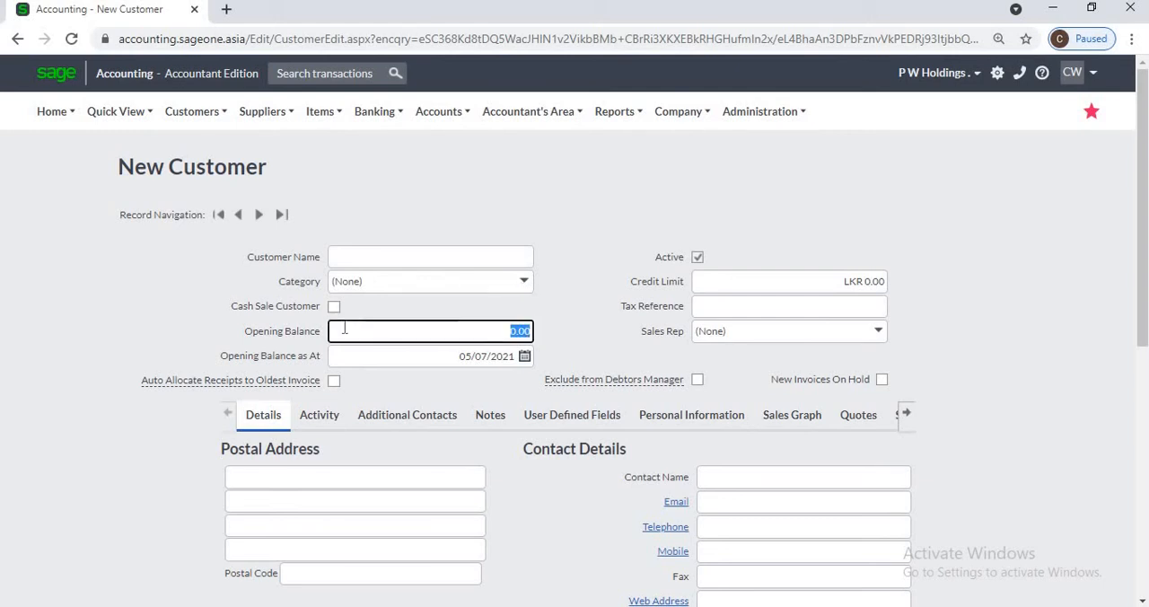
{"action": "left_click", "coordinate": [770, 285]}
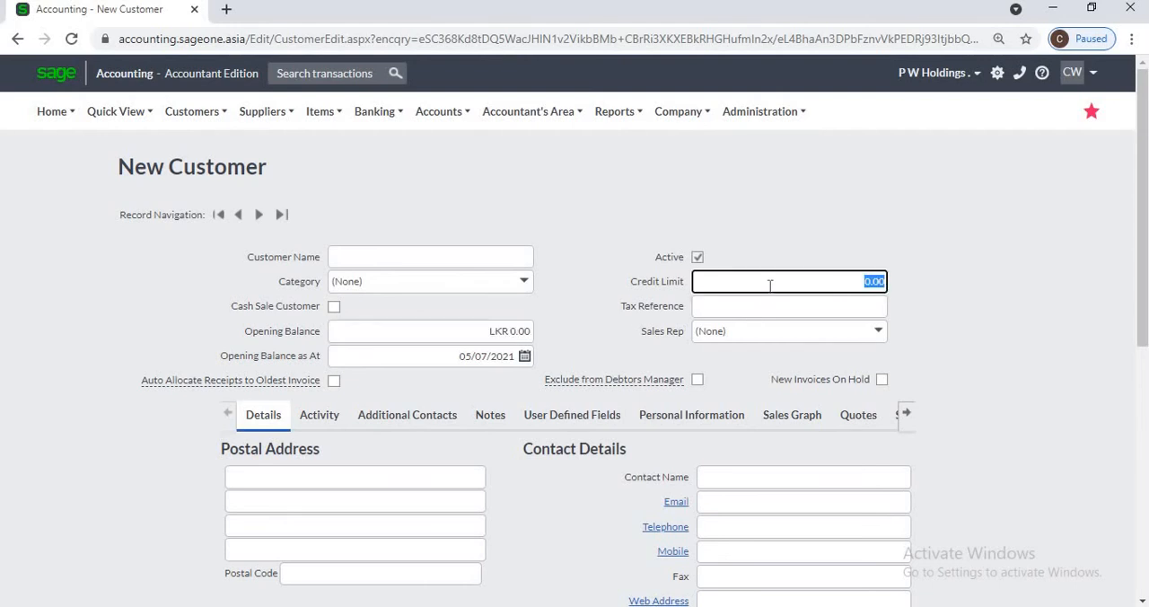
{"action": "left_click", "coordinate": [765, 307]}
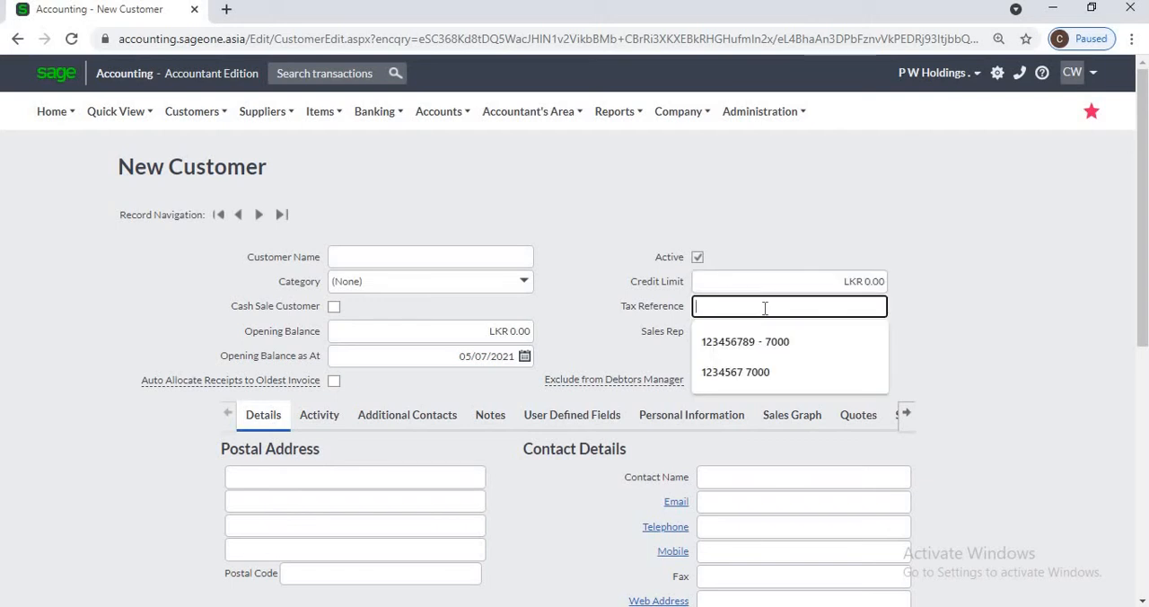
{"action": "left_click", "coordinate": [1002, 319]}
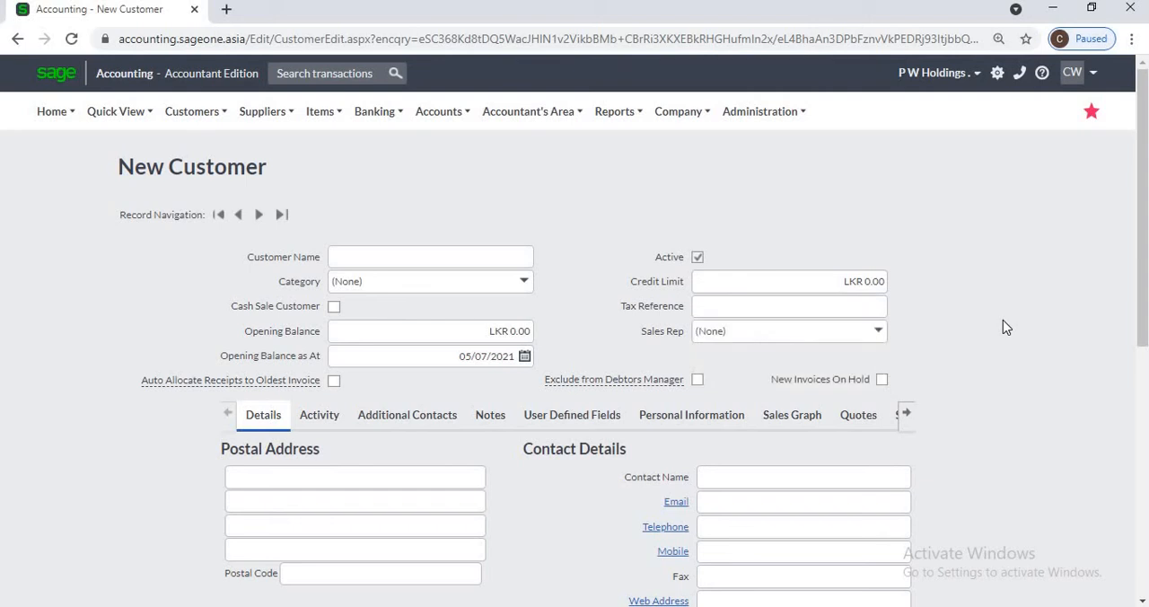
{"action": "left_click", "coordinate": [880, 334]}
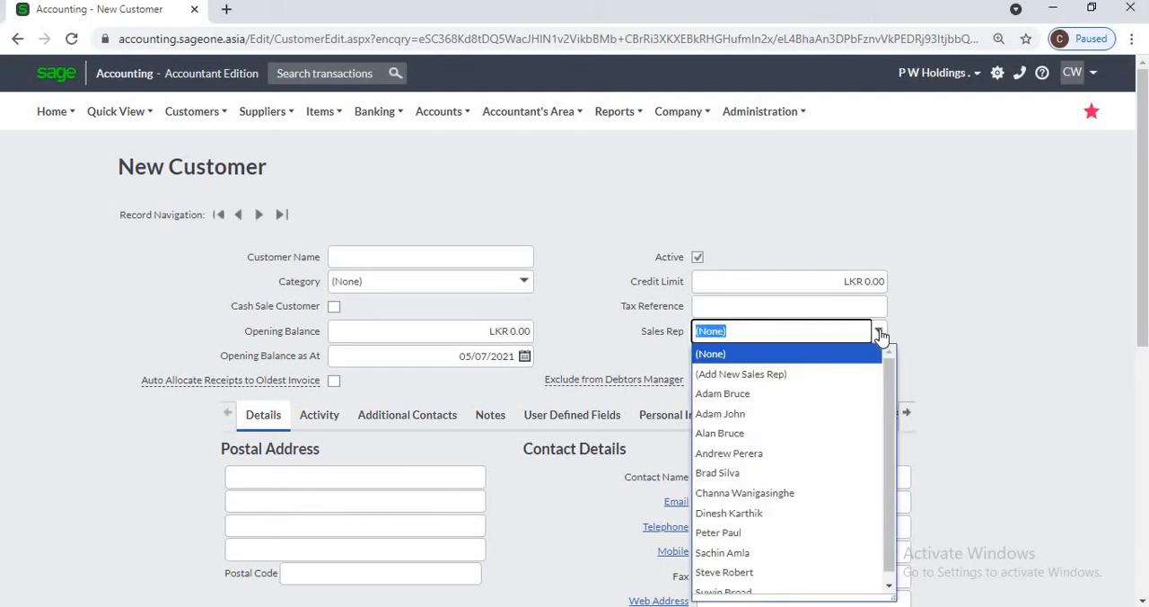
{"action": "left_click", "coordinate": [1003, 341]}
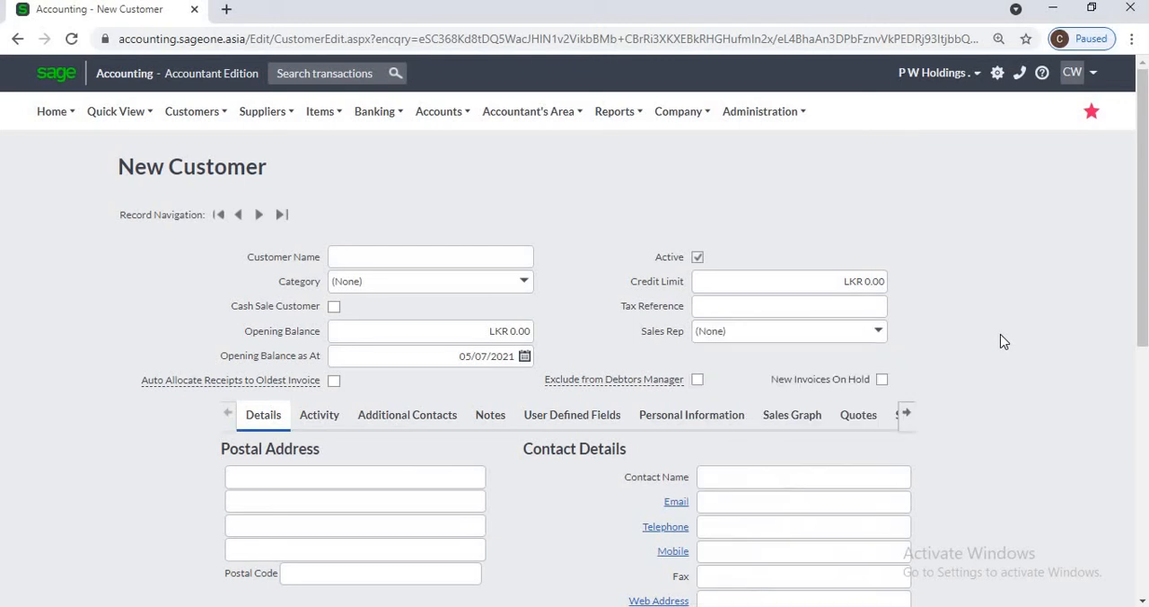
Step: Switch the new customer's Active status off and on again, and look through the customer reports and special options
{"action": "left_click", "coordinate": [701, 260]}
{"action": "left_click", "coordinate": [701, 260]}
{"action": "left_click", "coordinate": [460, 337]}
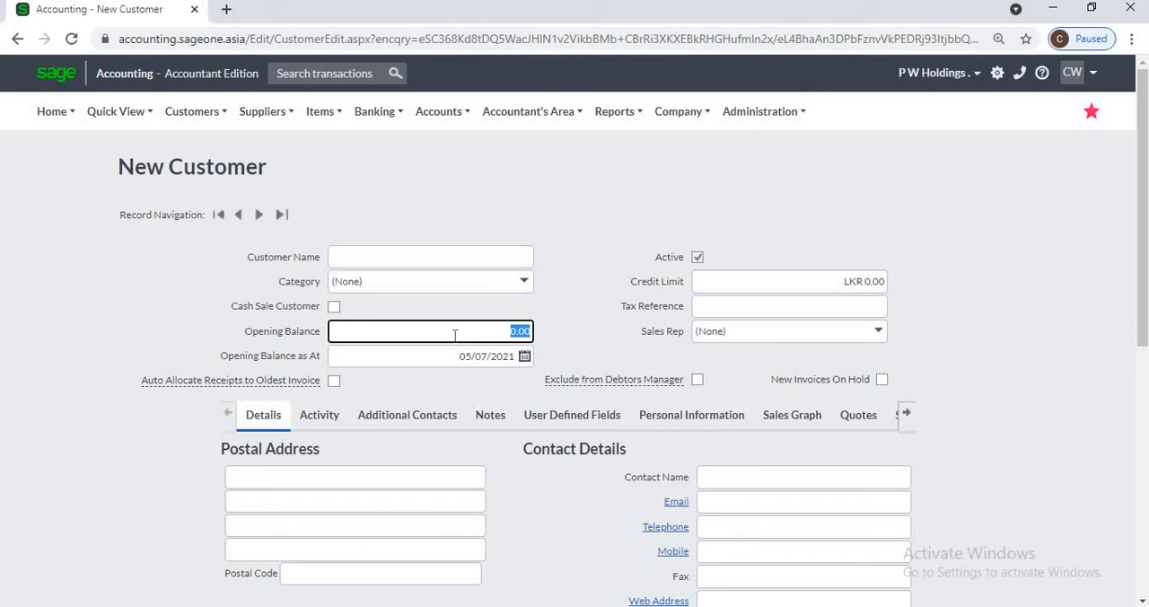
{"action": "left_click", "coordinate": [167, 115]}
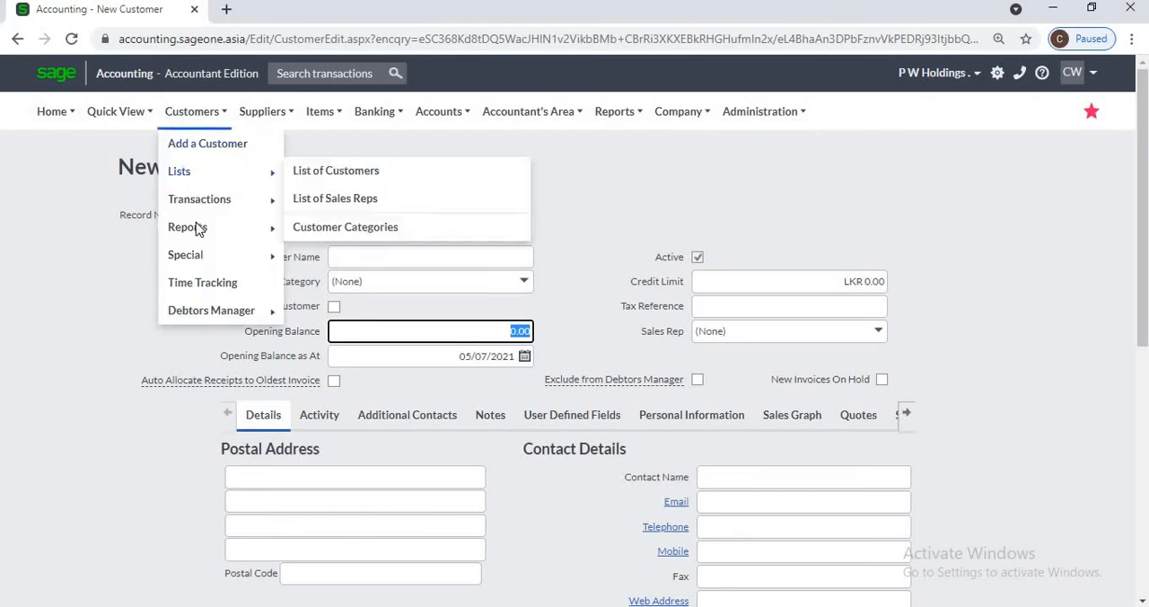
{"action": "mouse_move", "coordinate": [196, 226]}
{"action": "mouse_move", "coordinate": [199, 258]}
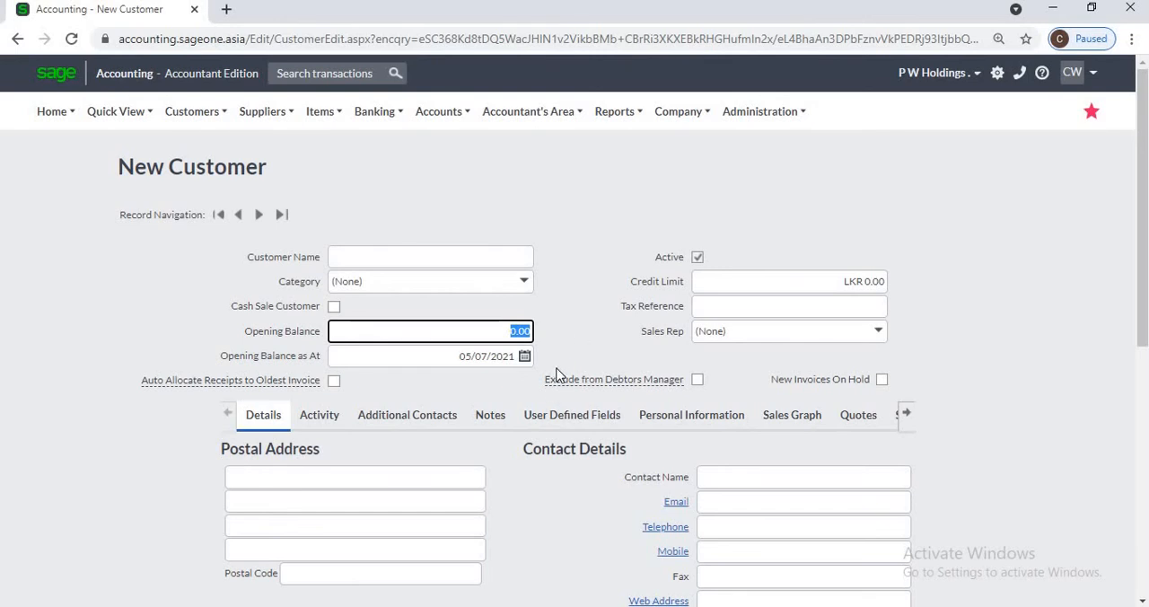
Step: Open the forms for adding a new customer category and a new sales rep from the customer form, closing both without saving
{"action": "left_click", "coordinate": [525, 281]}
{"action": "left_click", "coordinate": [410, 326]}
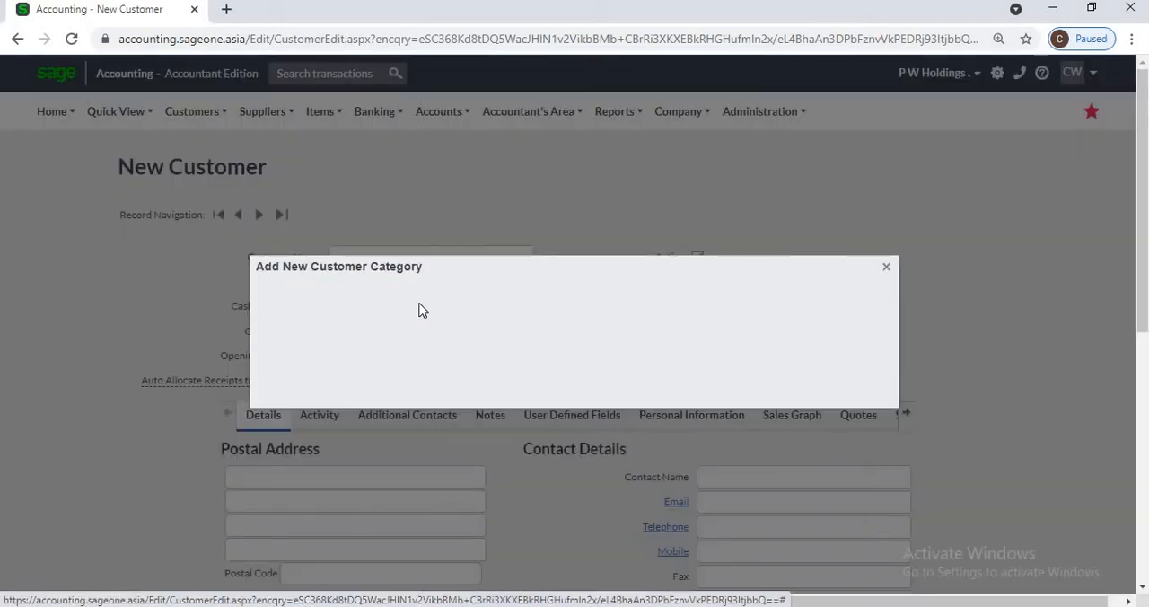
{"action": "left_click", "coordinate": [886, 267]}
{"action": "left_click", "coordinate": [878, 331]}
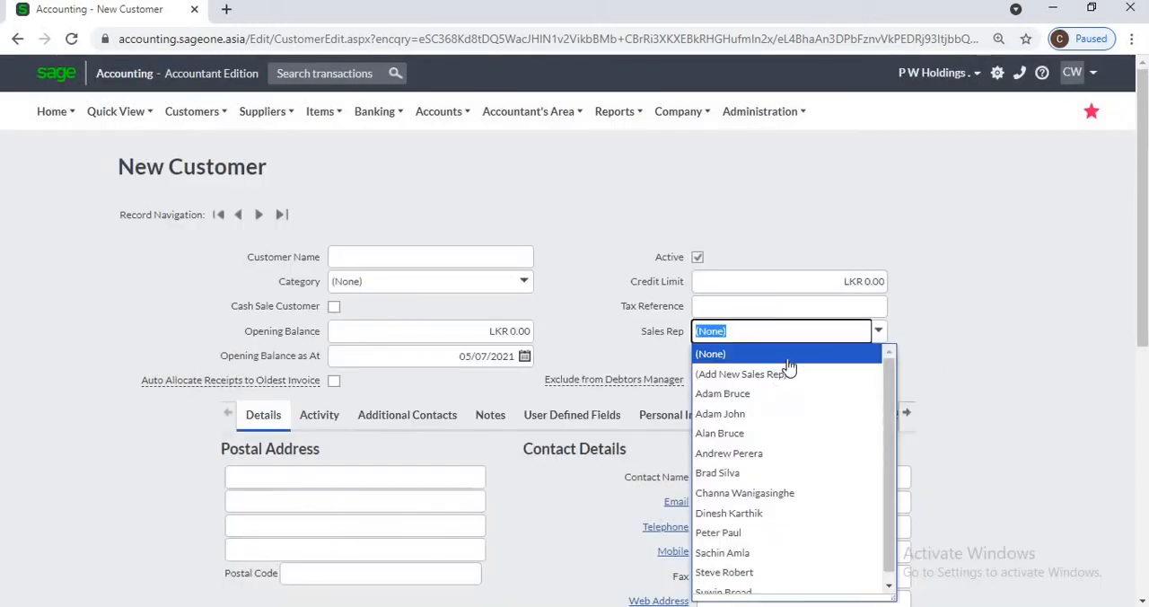
{"action": "left_click", "coordinate": [779, 374]}
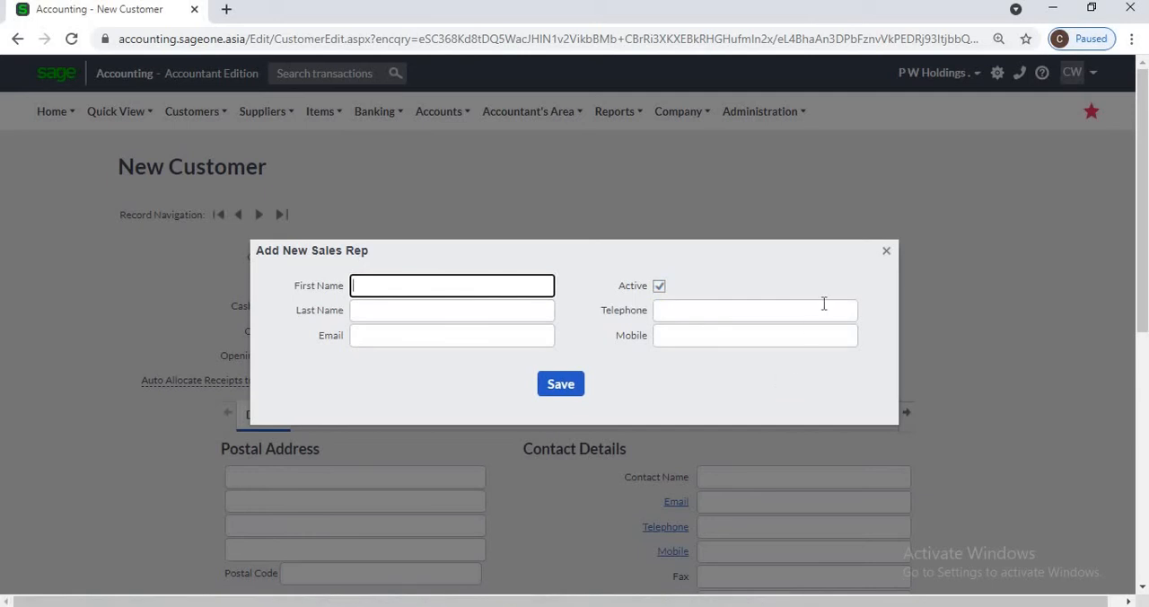
{"action": "left_click", "coordinate": [886, 252]}
{"action": "left_click", "coordinate": [578, 422]}
Step: Enable Auto Allocate Receipts to Oldest Invoice for the new customer and duplicate the browser tab
{"action": "mouse_move", "coordinate": [238, 377]}
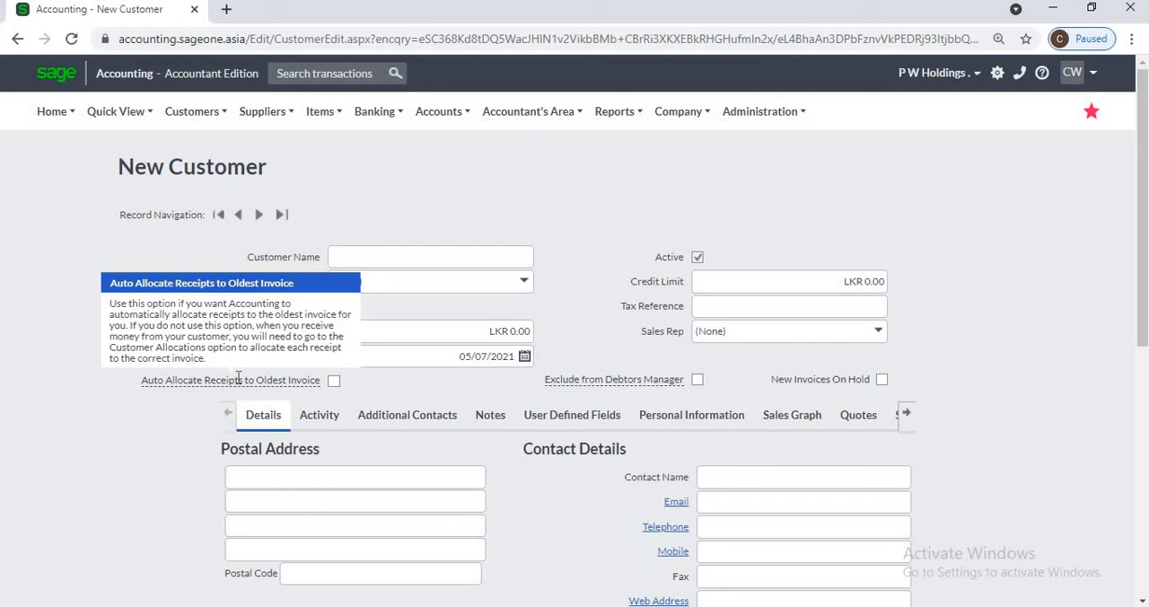
{"action": "left_click", "coordinate": [336, 383]}
{"action": "right_click", "coordinate": [144, 16]}
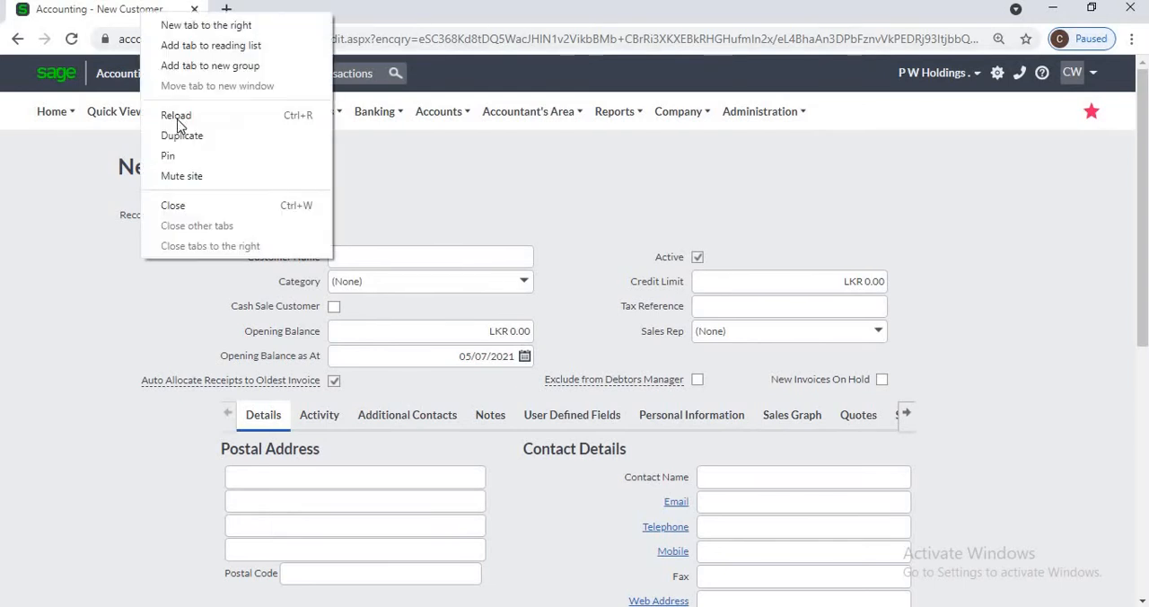
{"action": "left_click", "coordinate": [244, 138]}
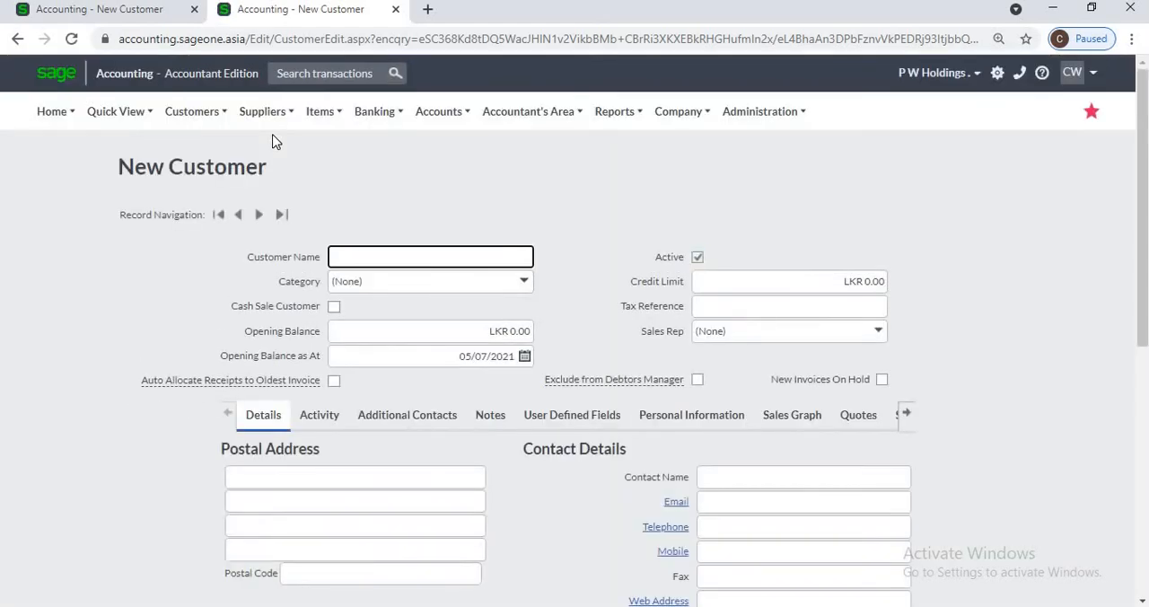
Step: Start a new customer receipt in the duplicated tab for Oak Integrated Systems (Pvt) Ltd
{"action": "left_click", "coordinate": [186, 115]}
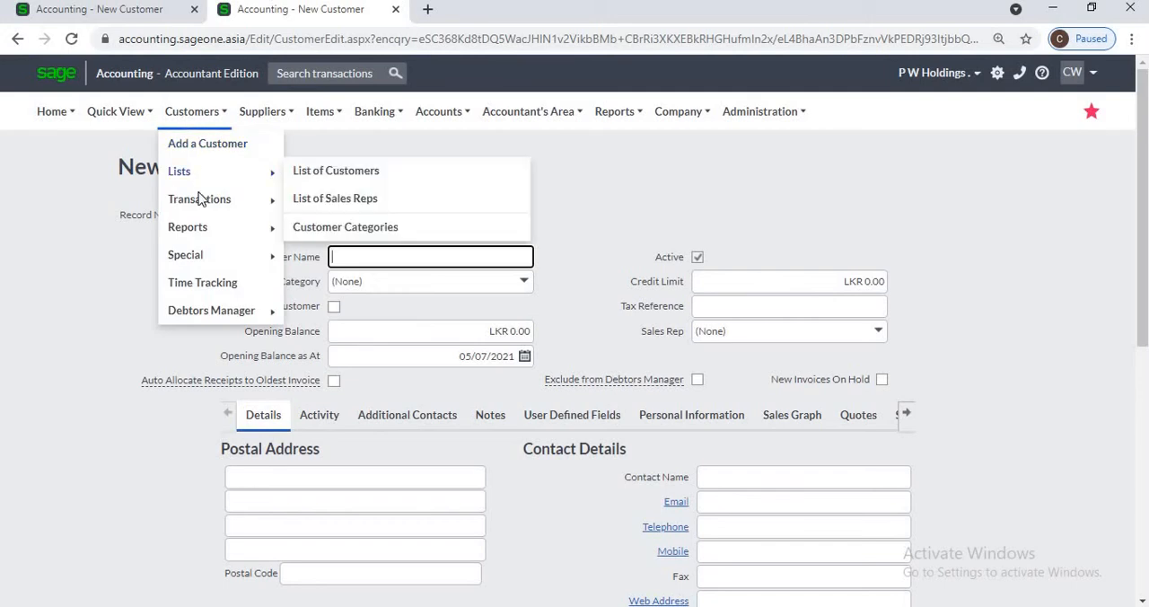
{"action": "mouse_move", "coordinate": [201, 198]}
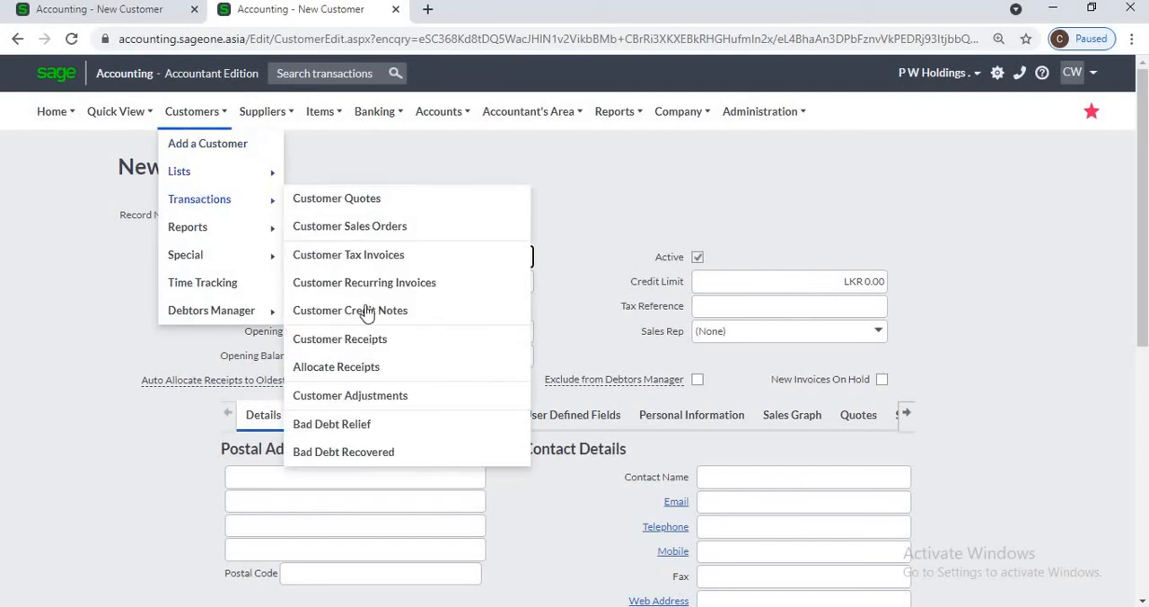
{"action": "left_click", "coordinate": [362, 343]}
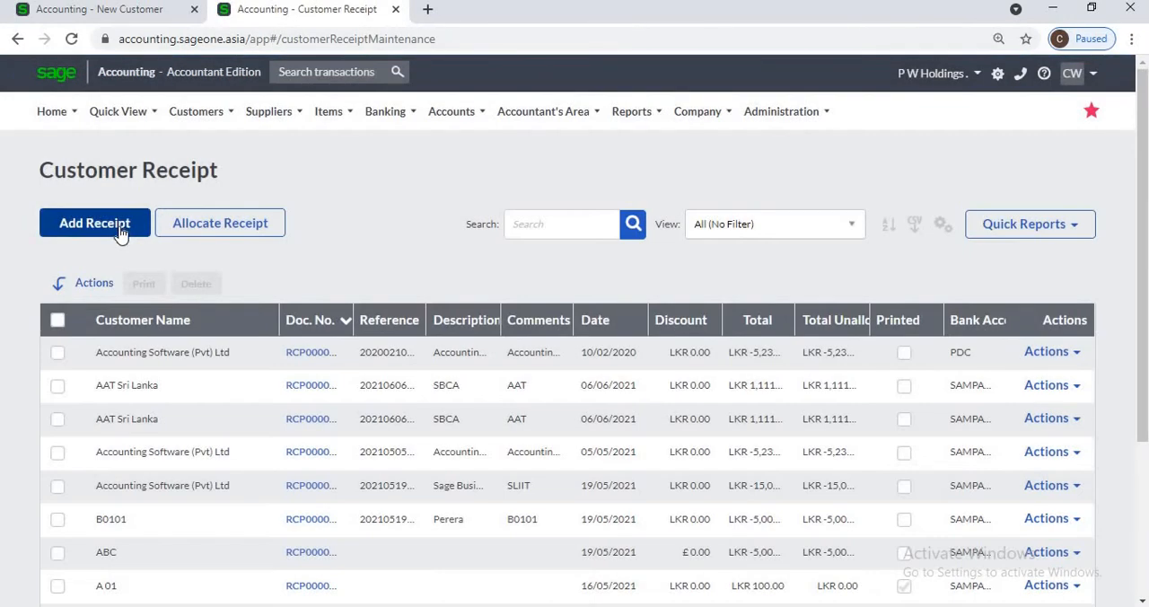
{"action": "left_click", "coordinate": [119, 232]}
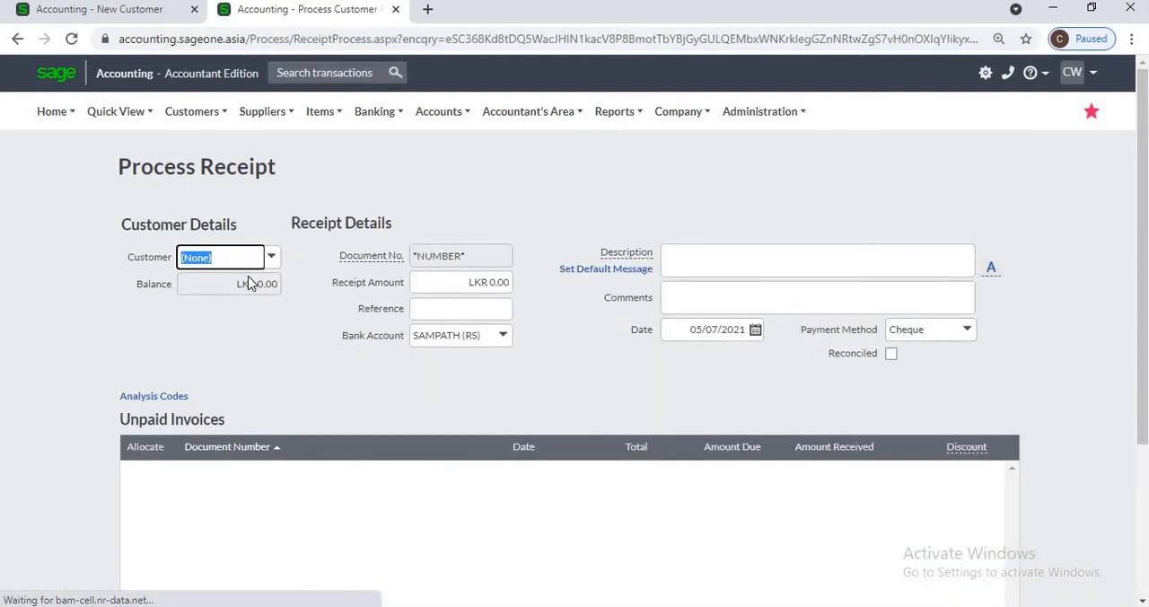
{"action": "type", "text": "o"}
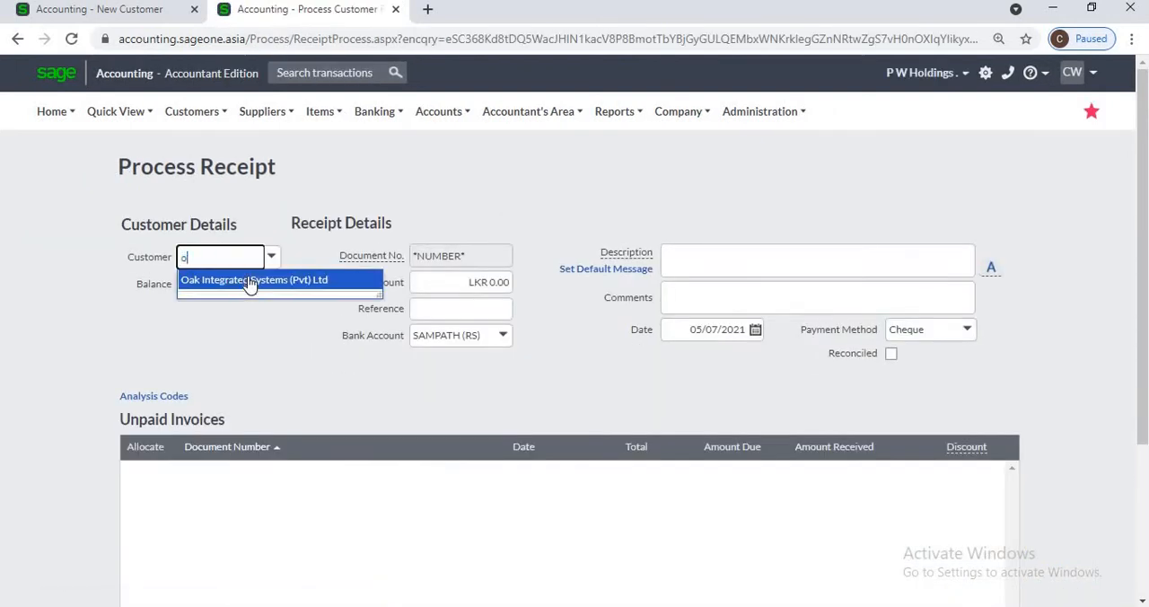
{"action": "left_click", "coordinate": [250, 280]}
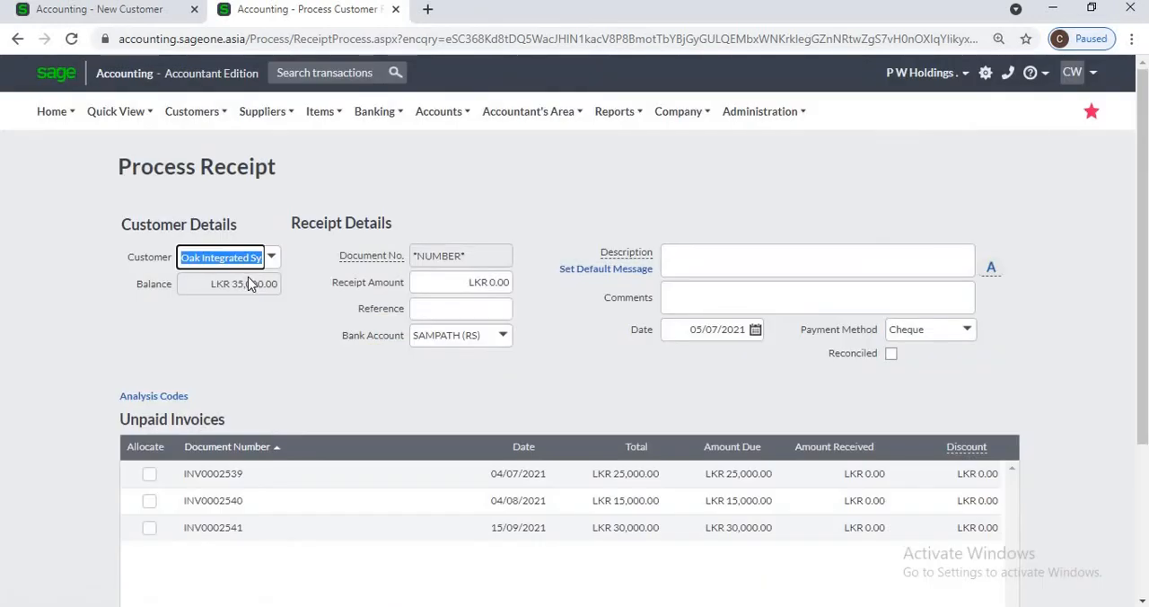
Step: Set the receipt amount to LKR 40,000.00 so that it is allocated to the oldest unpaid invoices
{"action": "left_click", "coordinate": [439, 287]}
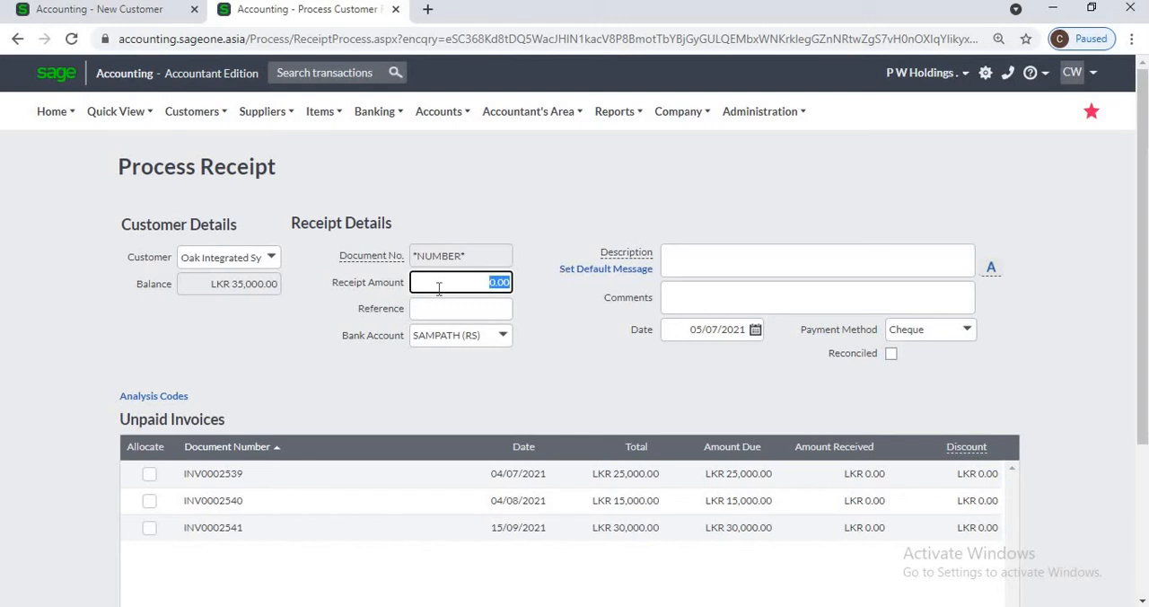
{"action": "key", "text": "BackSpace"}
{"action": "type", "text": "40000"}
{"action": "key", "text": "Tab"}
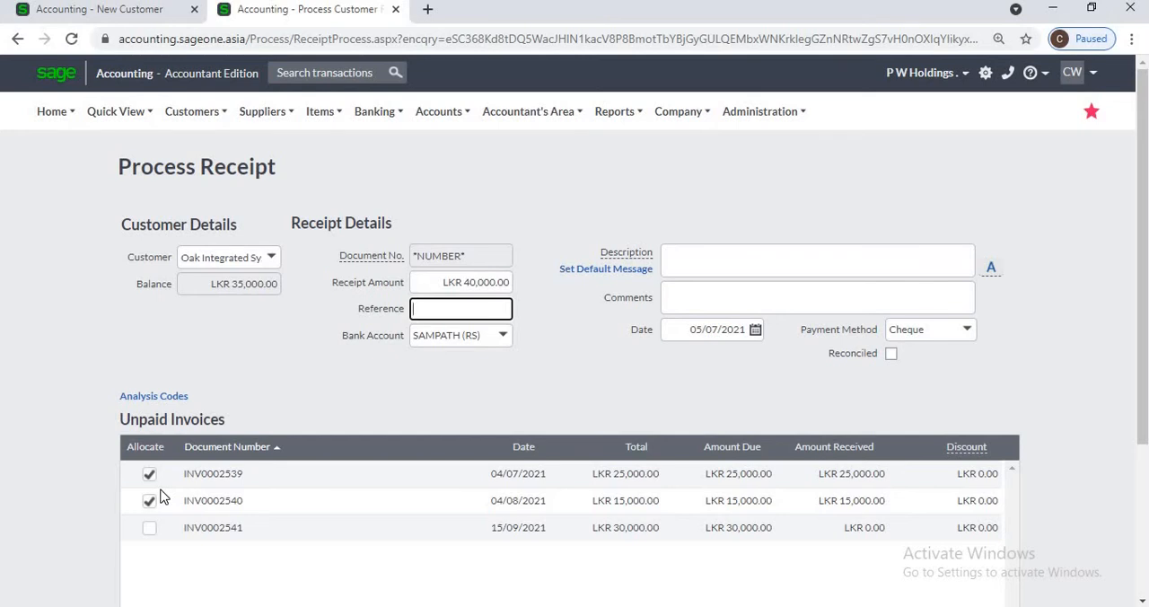
Step: Go back to the new customer form and read the explanation of the Exclude from Debtors Manager option
{"action": "left_click", "coordinate": [99, 11]}
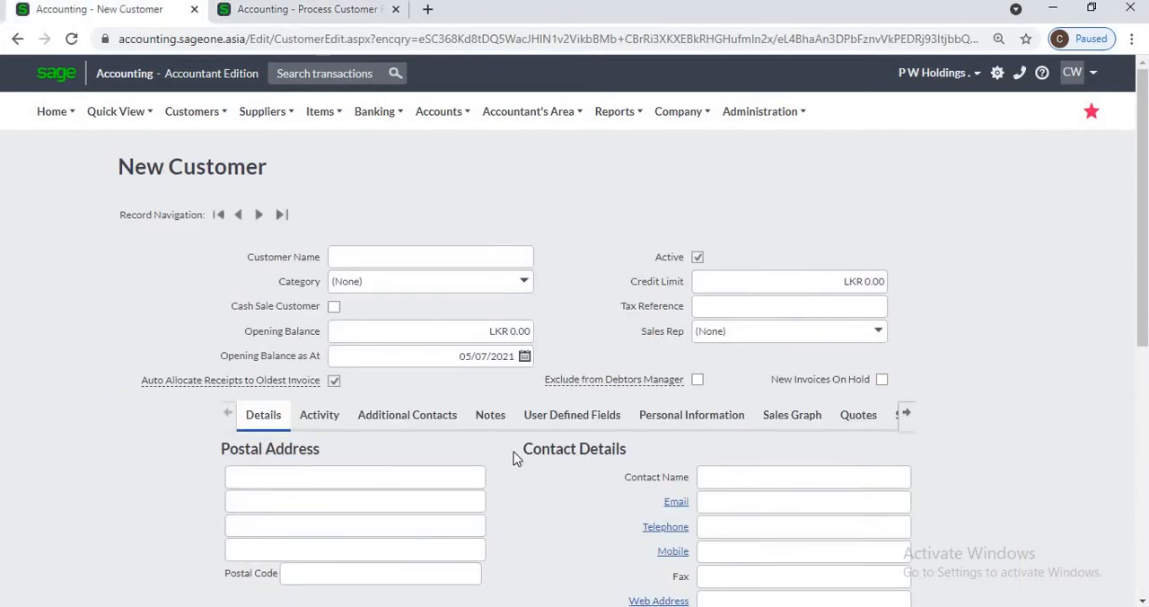
{"action": "mouse_move", "coordinate": [591, 383]}
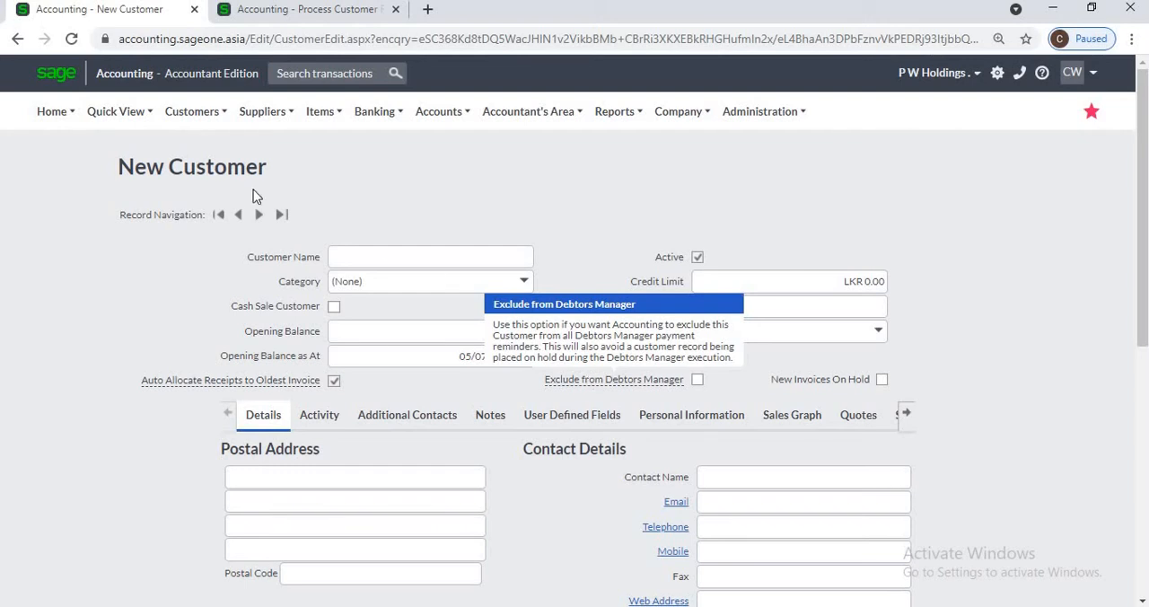
{"action": "left_click", "coordinate": [206, 117]}
Step: Leave the customer receipt without saving it and examine the interaction timeline of the Outstanding Invoices Workflow
{"action": "left_click", "coordinate": [256, 20]}
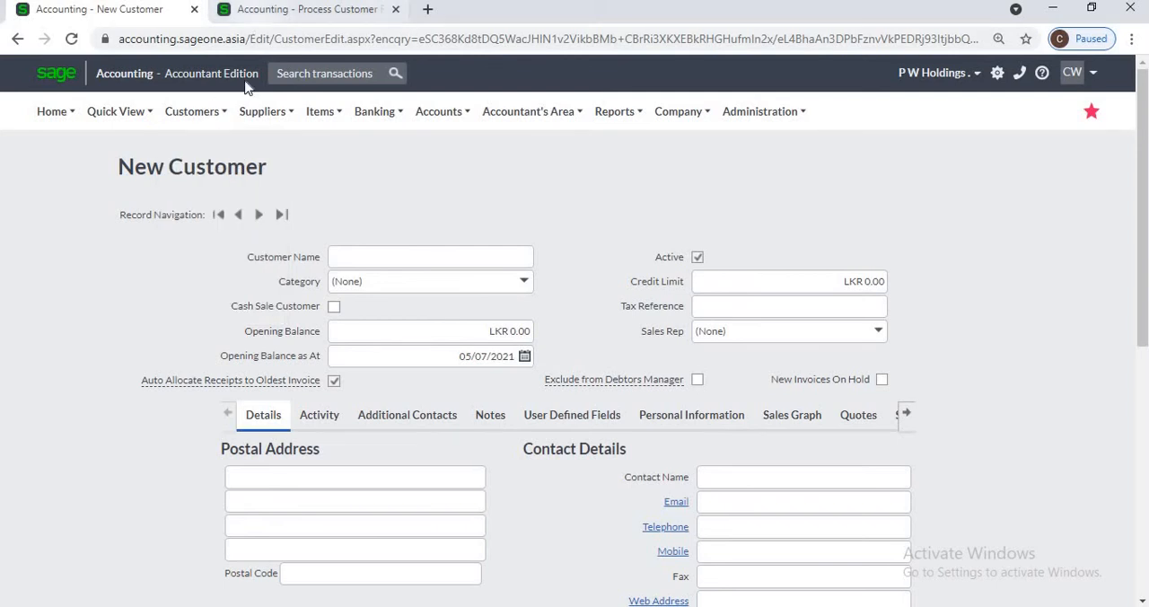
{"action": "left_click", "coordinate": [209, 118]}
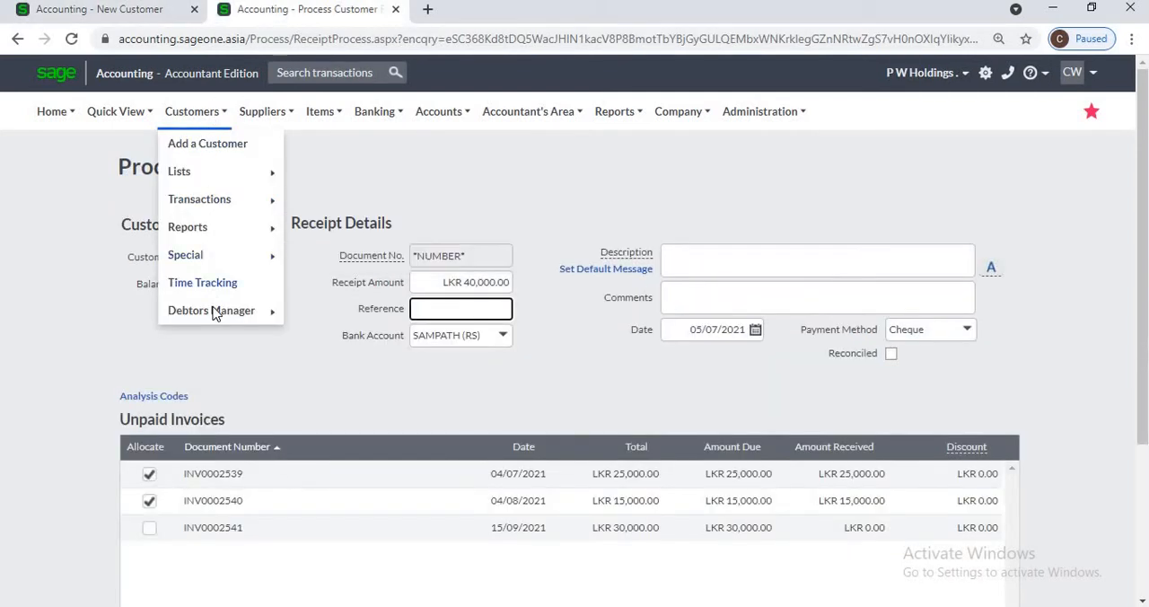
{"action": "mouse_move", "coordinate": [213, 309]}
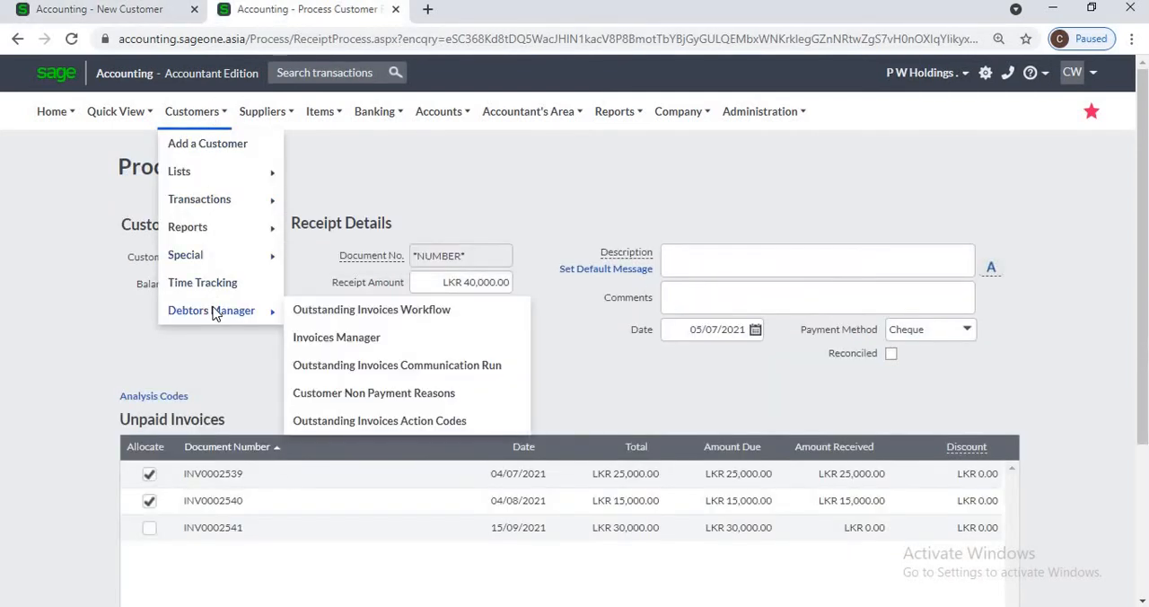
{"action": "left_click", "coordinate": [316, 319]}
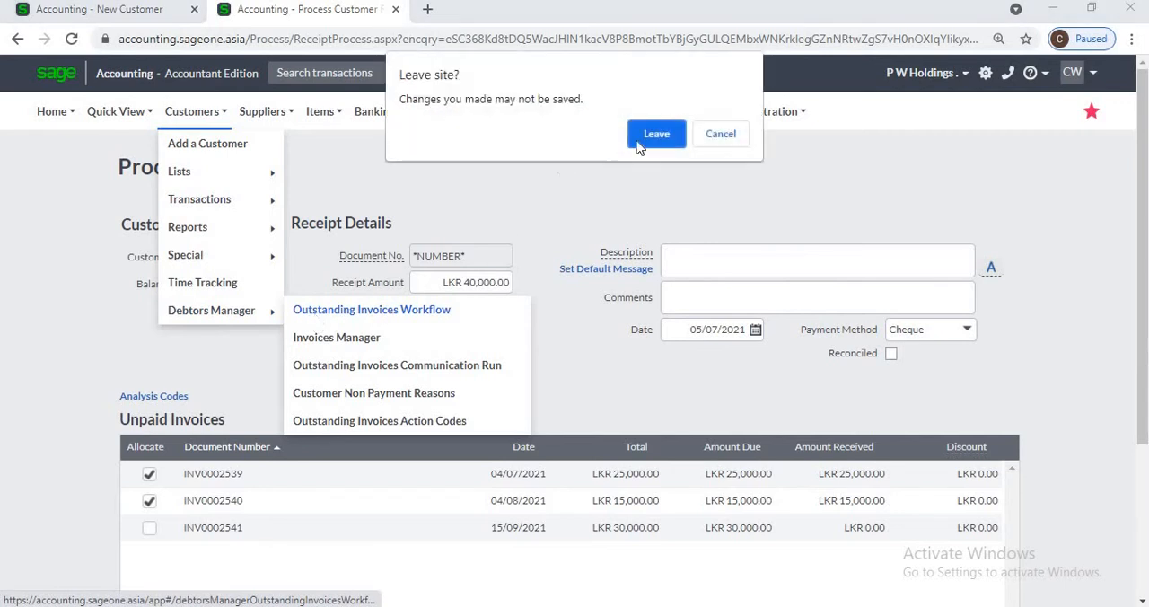
{"action": "left_click", "coordinate": [654, 134]}
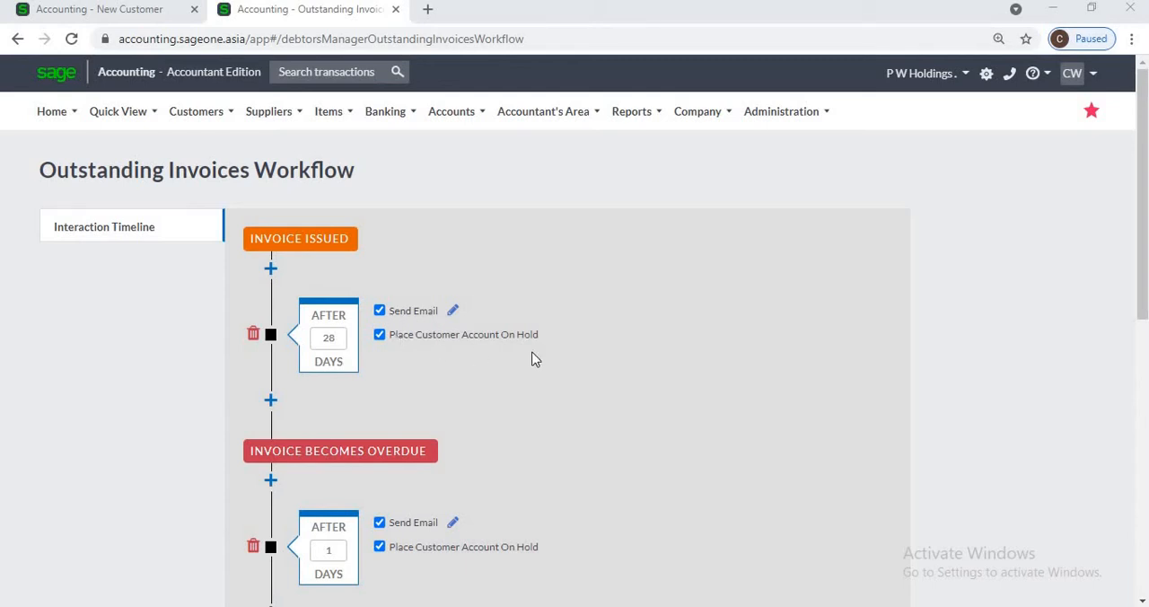
{"action": "scroll", "coordinate": [532, 360], "scroll_direction": "down", "scroll_amount": 1}
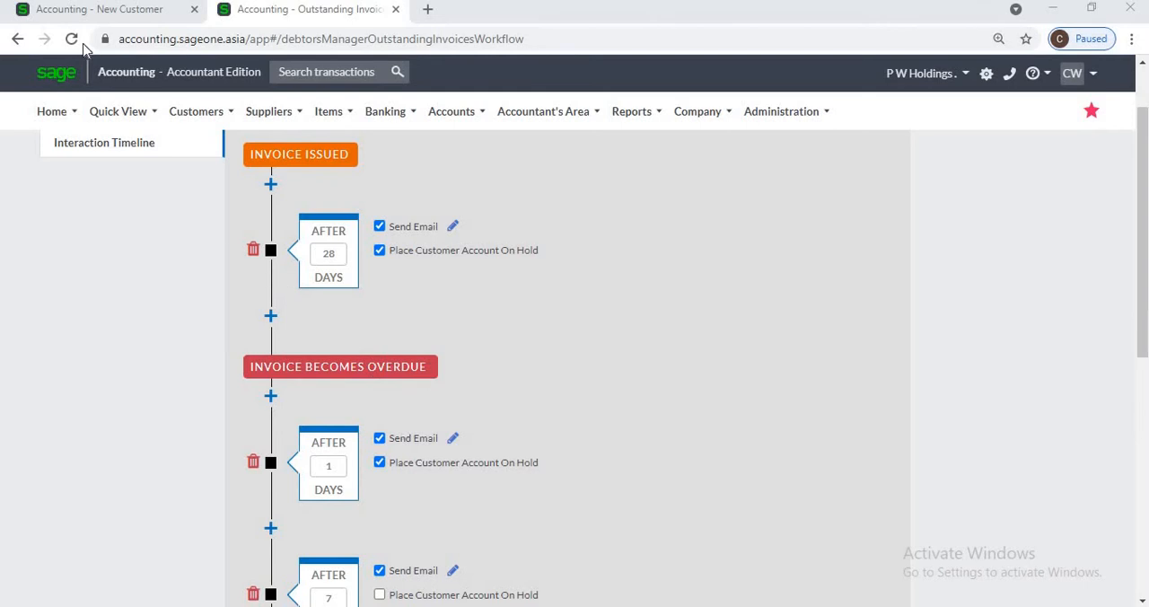
Step: Exclude the new customer from Debtors Manager on the customer form, and switch New Invoices On Hold on and off again
{"action": "left_click", "coordinate": [81, 16]}
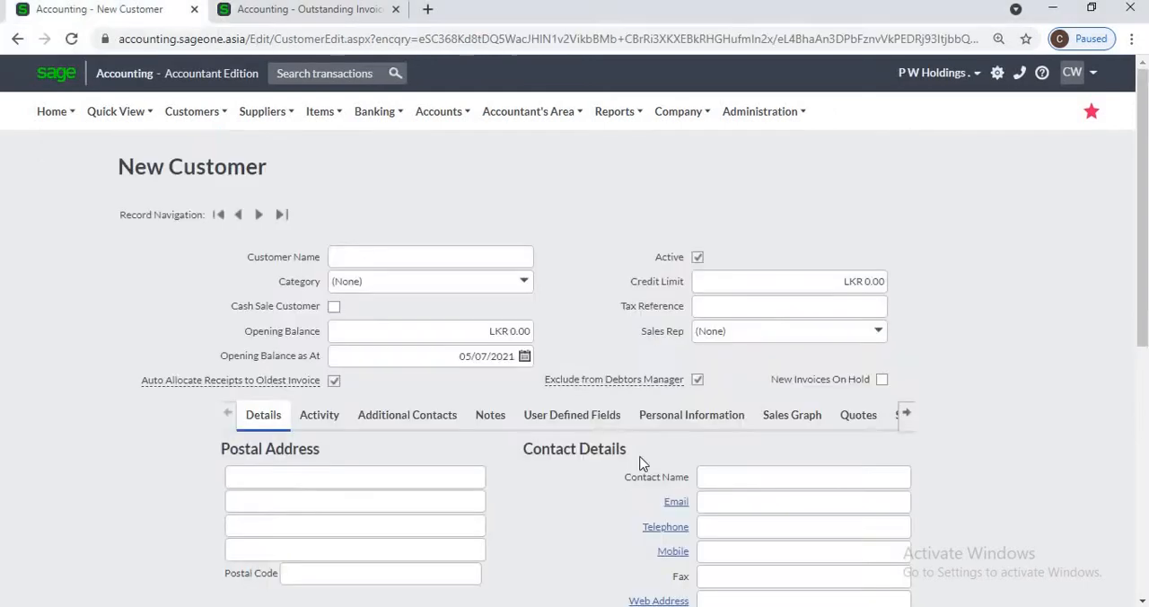
{"action": "left_click", "coordinate": [699, 384]}
{"action": "left_click", "coordinate": [883, 381]}
{"action": "left_click", "coordinate": [882, 379]}
Step: Leave the new customer form without saving it and open the list of customers
{"action": "left_click", "coordinate": [190, 113]}
{"action": "mouse_move", "coordinate": [198, 175]}
{"action": "left_click", "coordinate": [346, 177]}
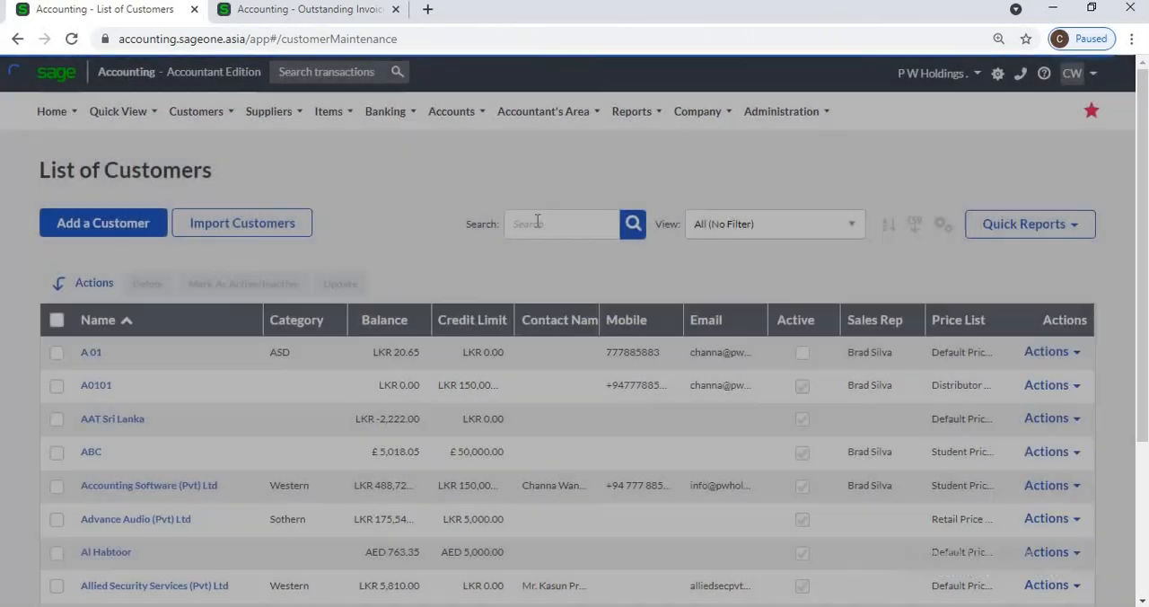
Step: Search the customer list for "oak" and open the record of Oak Integrated Systems (Pvt) Ltd
{"action": "left_click", "coordinate": [548, 220]}
{"action": "type", "text": "o"}
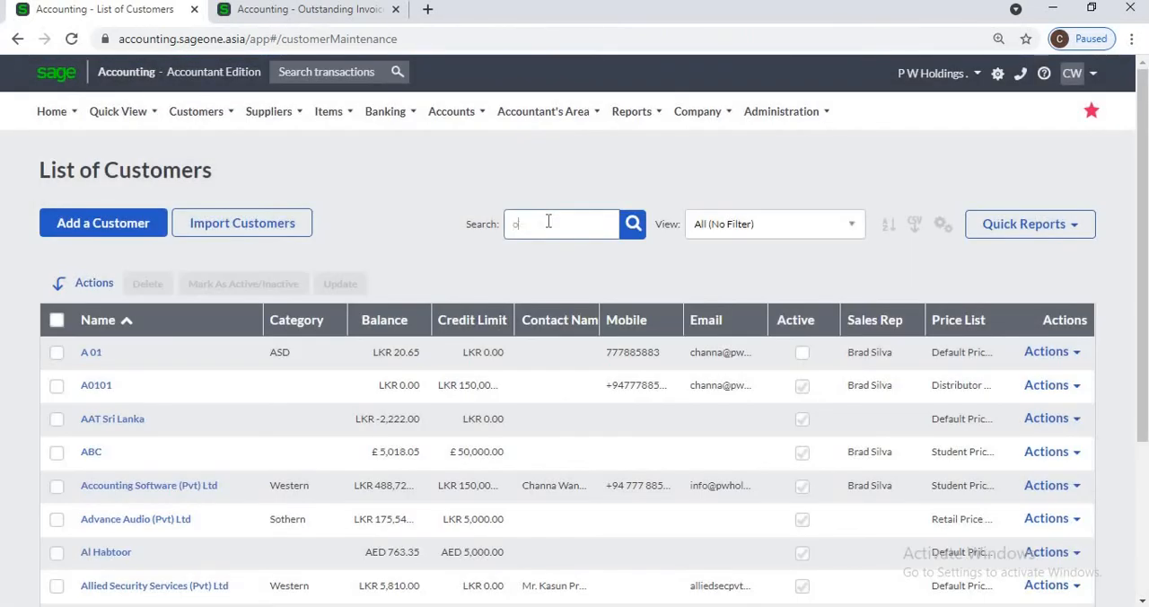
{"action": "type", "text": "ak"}
{"action": "key", "text": "Return"}
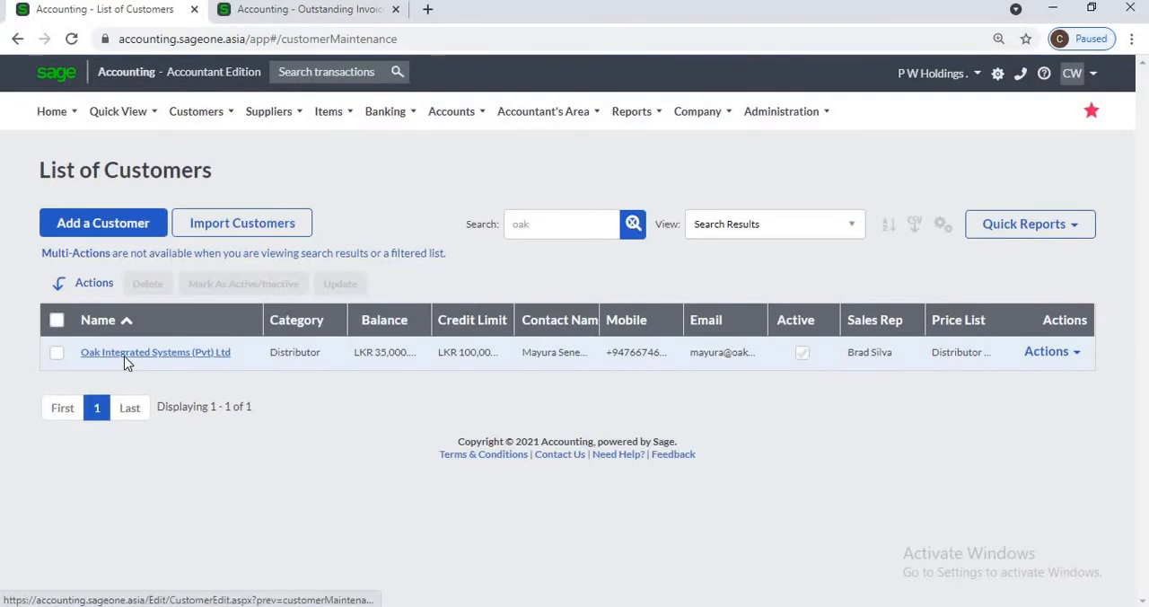
{"action": "left_click", "coordinate": [125, 356]}
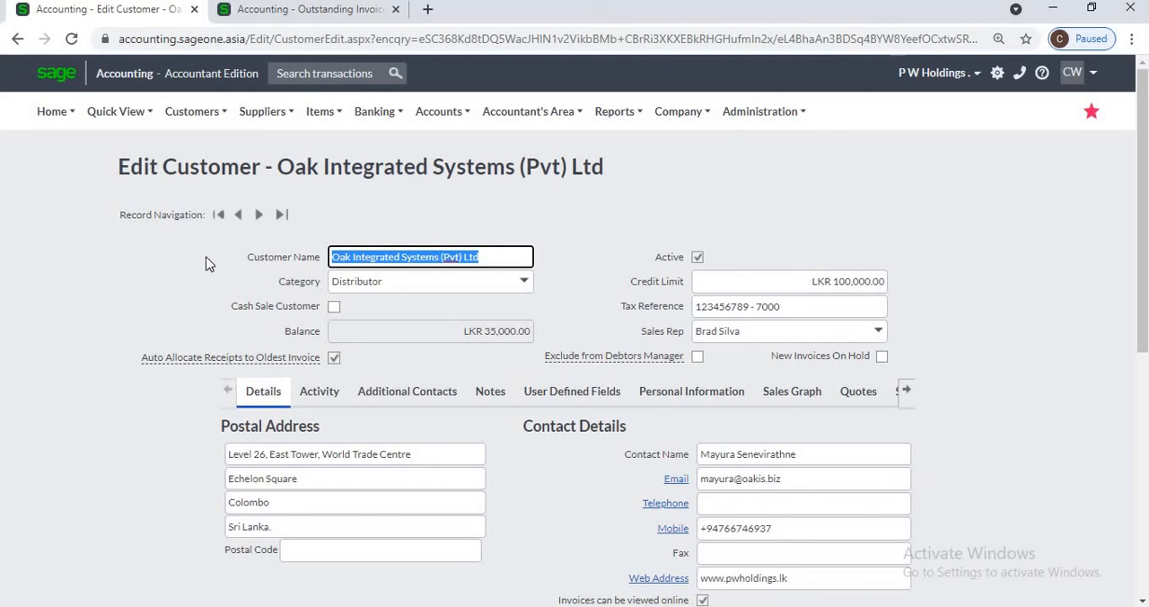
Step: Step to the next customer record and back, and look over the available sections of the Oak Integrated Systems record
{"action": "left_click", "coordinate": [258, 216]}
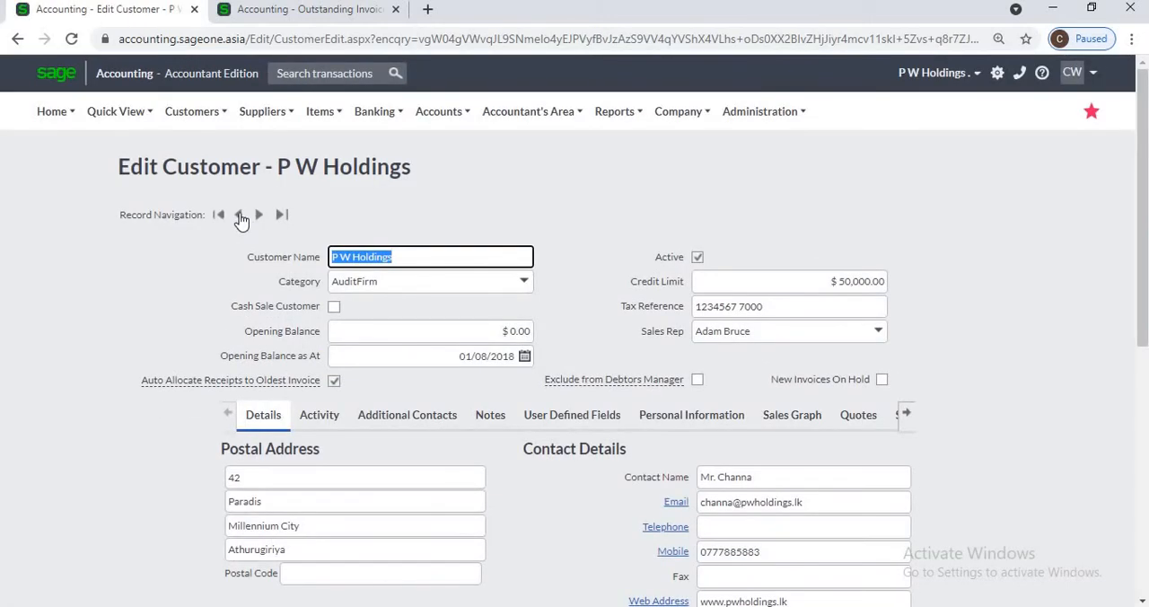
{"action": "left_click", "coordinate": [240, 216]}
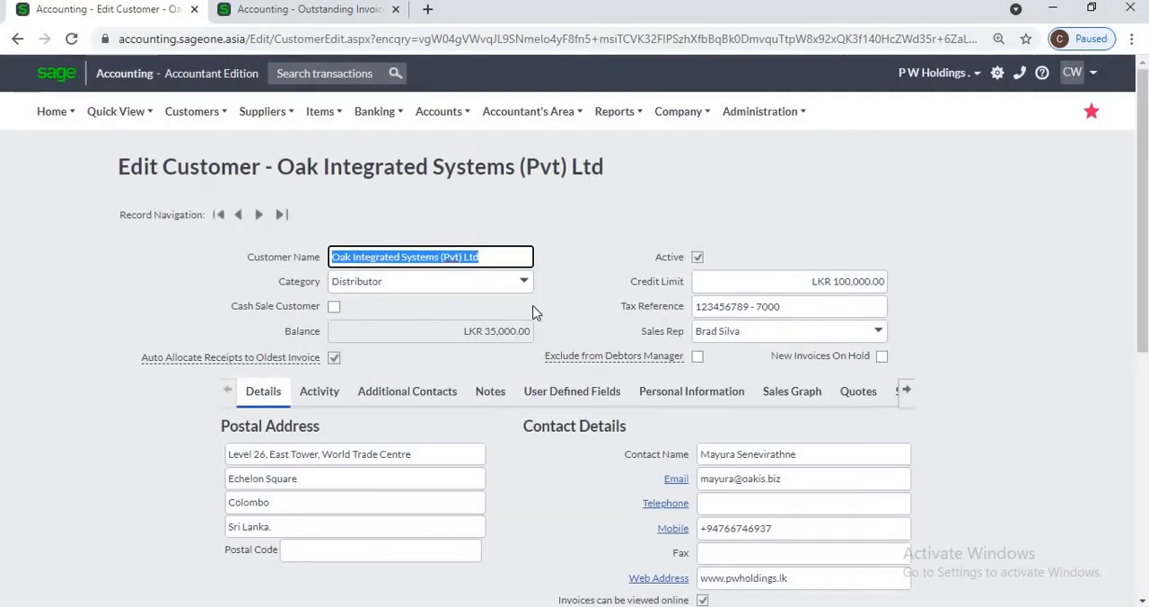
{"action": "scroll", "coordinate": [518, 323], "scroll_direction": "down", "scroll_amount": 2}
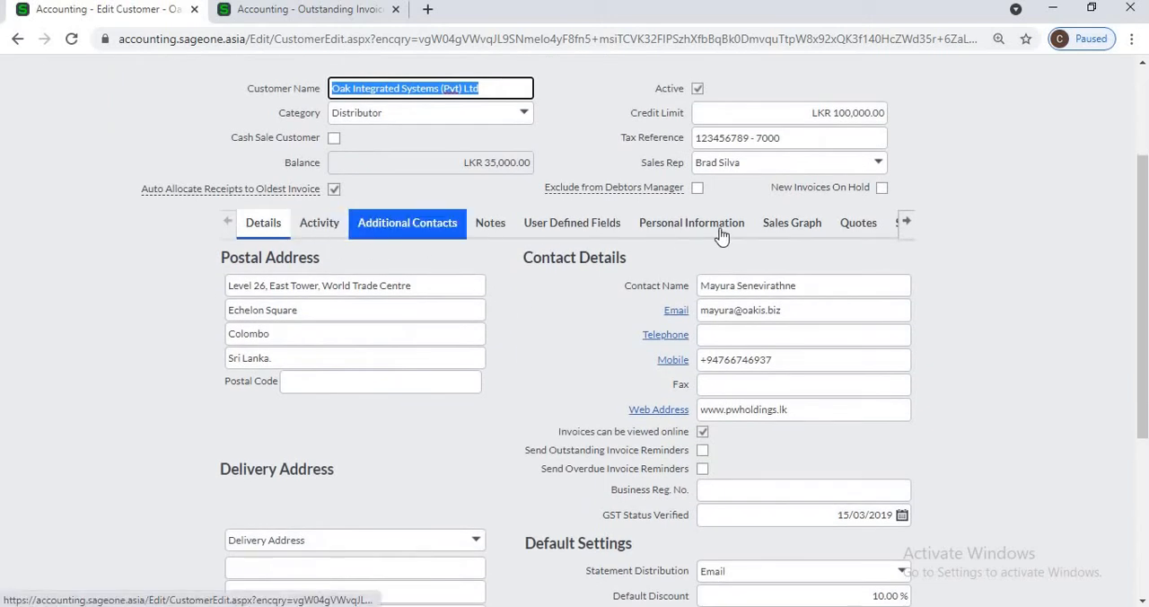
{"action": "left_click", "coordinate": [906, 222]}
{"action": "left_click", "coordinate": [905, 225]}
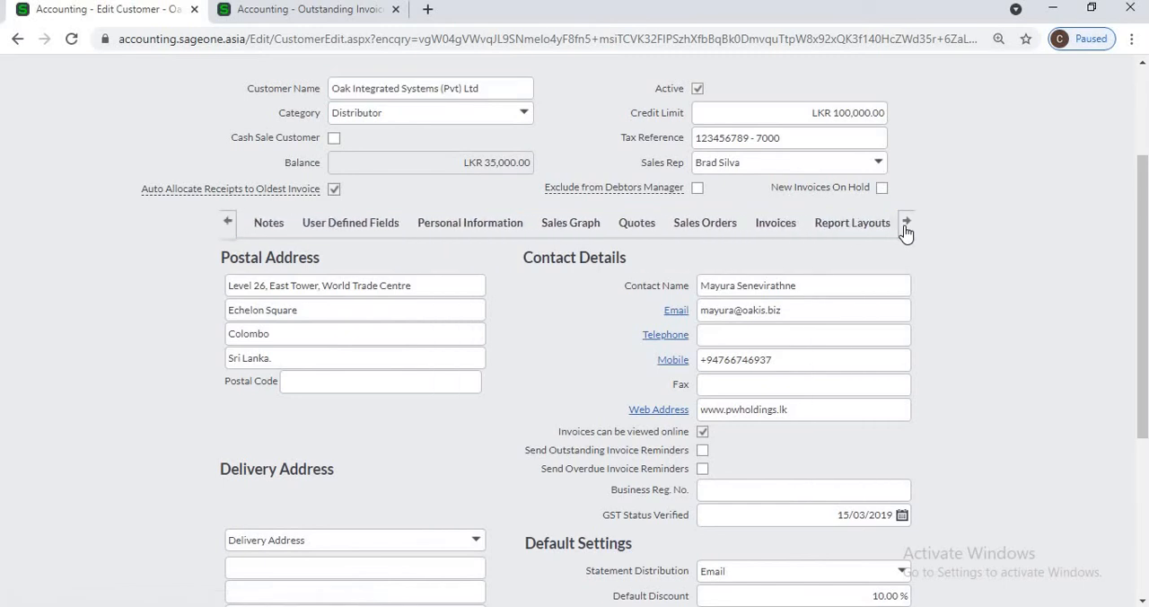
{"action": "left_click", "coordinate": [226, 225]}
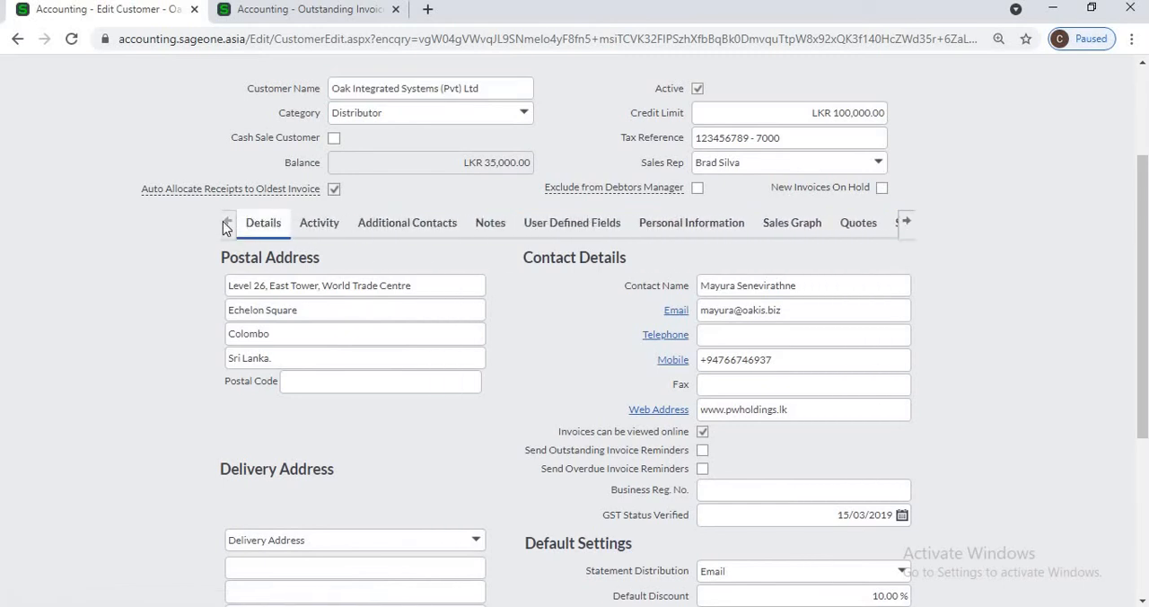
{"action": "left_click", "coordinate": [310, 232]}
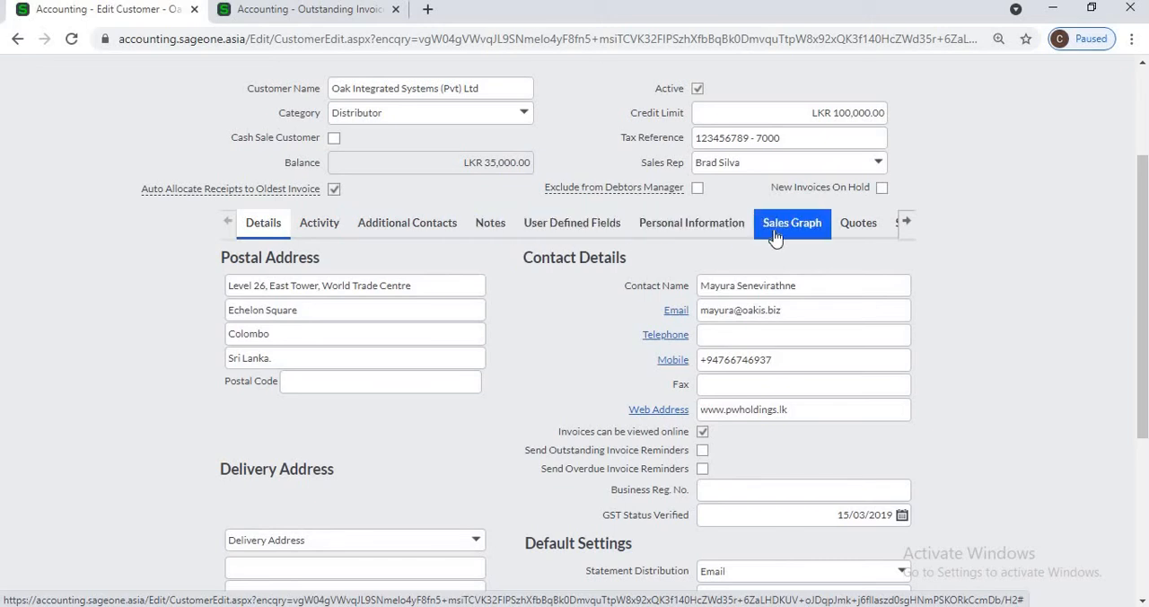
{"action": "left_click", "coordinate": [907, 225]}
{"action": "left_click", "coordinate": [907, 229]}
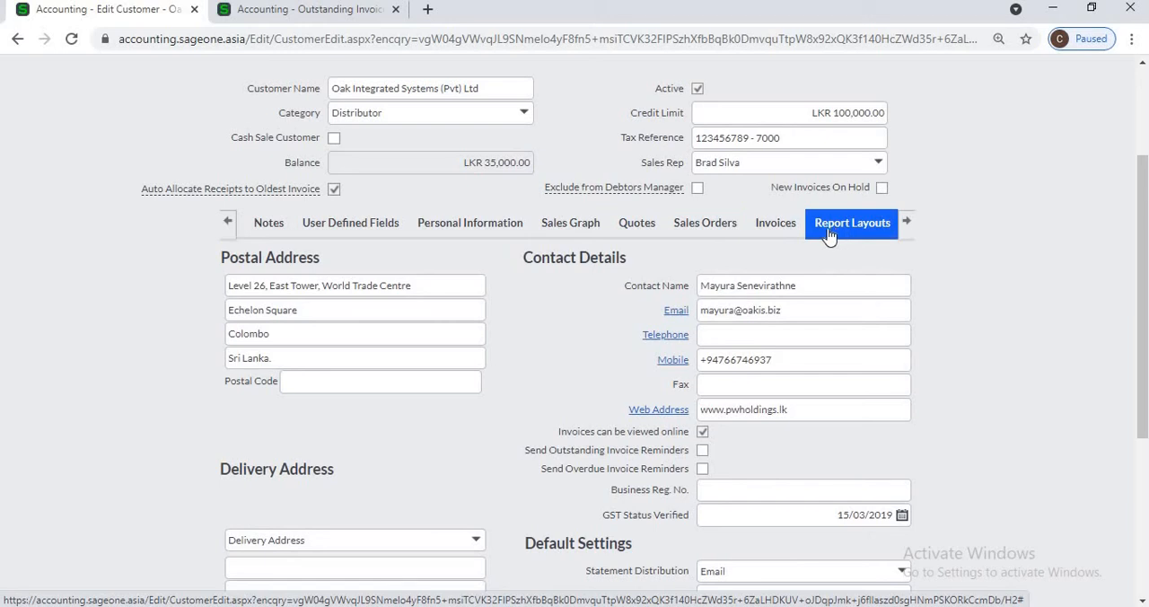
{"action": "left_click", "coordinate": [227, 222]}
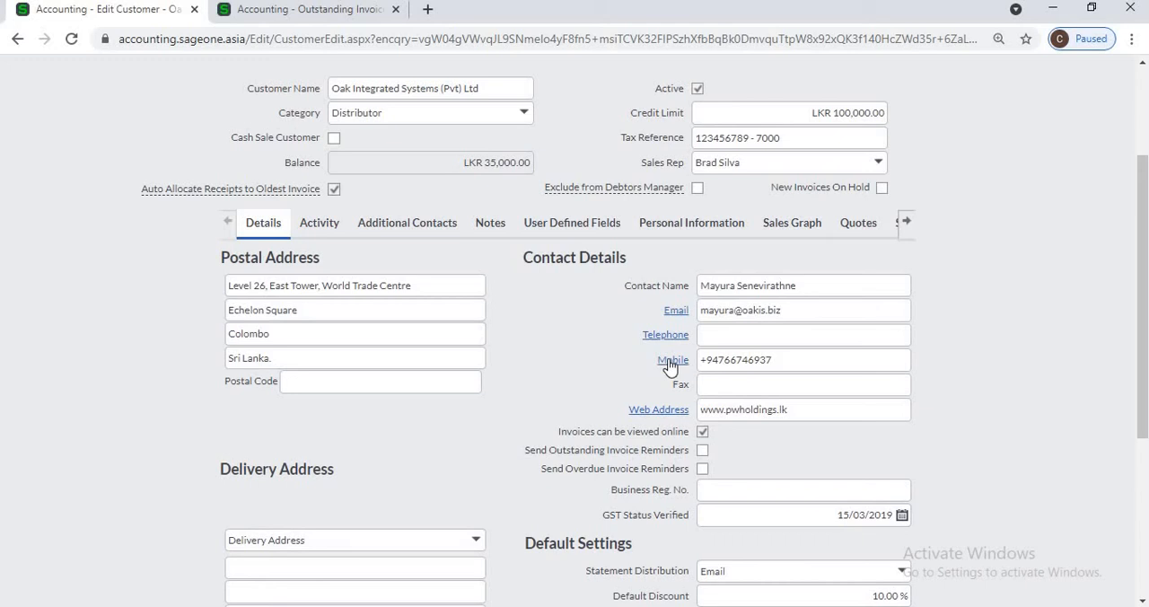
Step: Copy the customer's postal address into the delivery address, and view that location on Google Maps before returning to the record
{"action": "scroll", "coordinate": [426, 413], "scroll_direction": "down", "scroll_amount": 2}
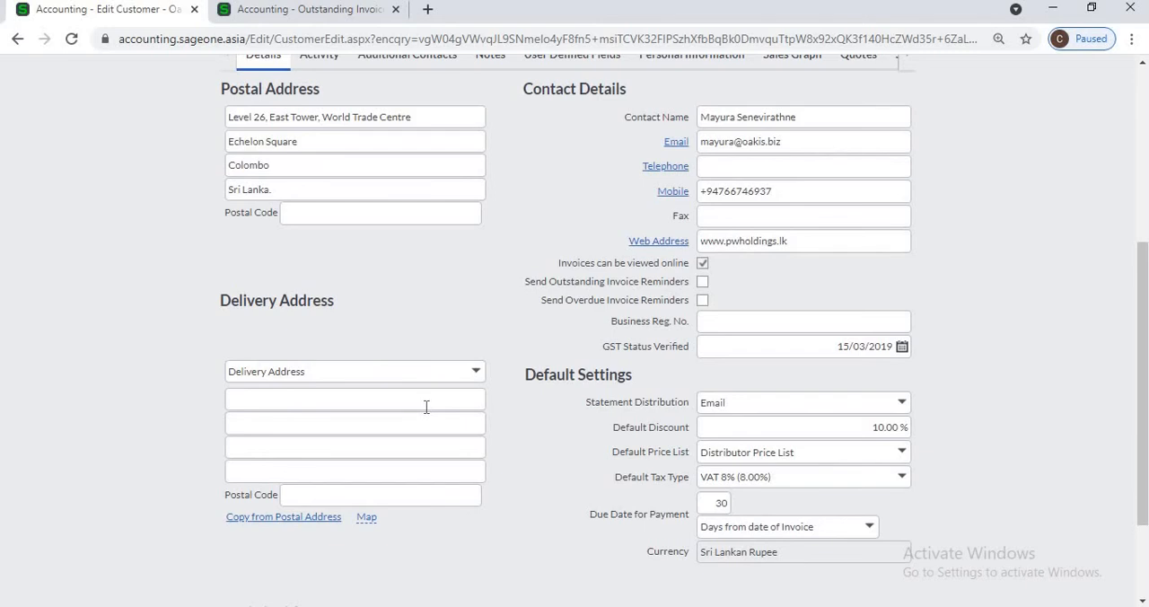
{"action": "left_click", "coordinate": [276, 526]}
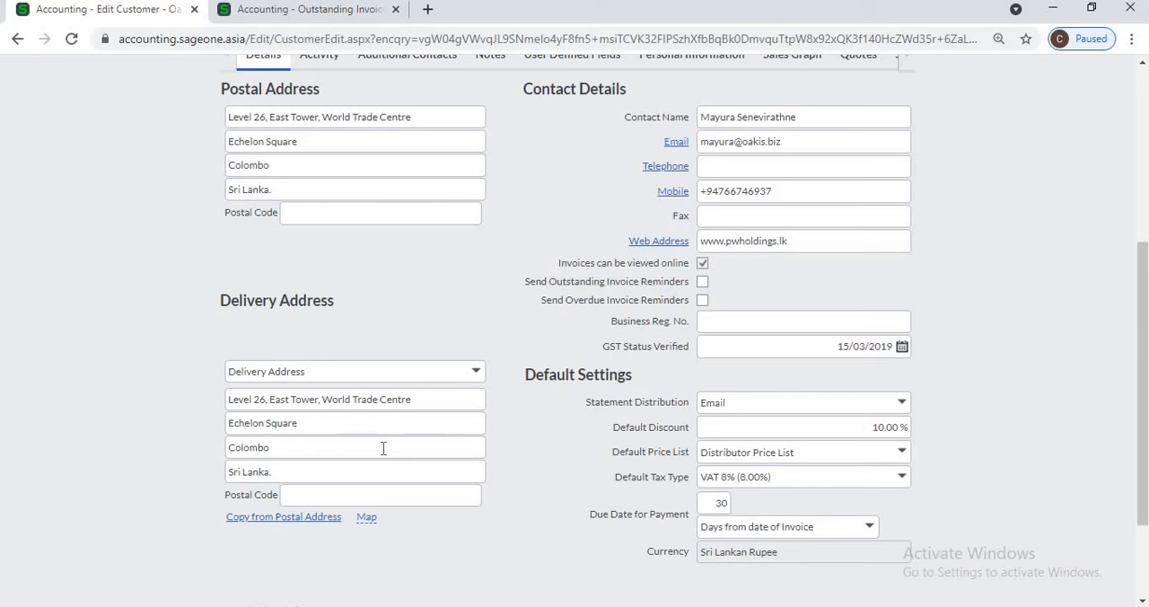
{"action": "mouse_move", "coordinate": [364, 525]}
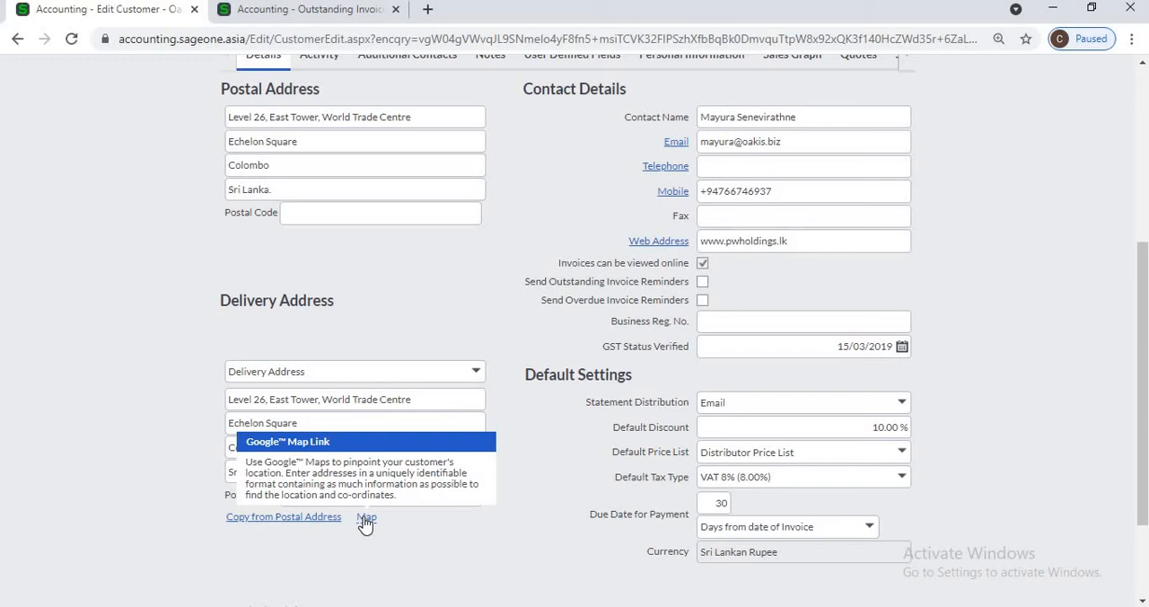
{"action": "left_click", "coordinate": [365, 519]}
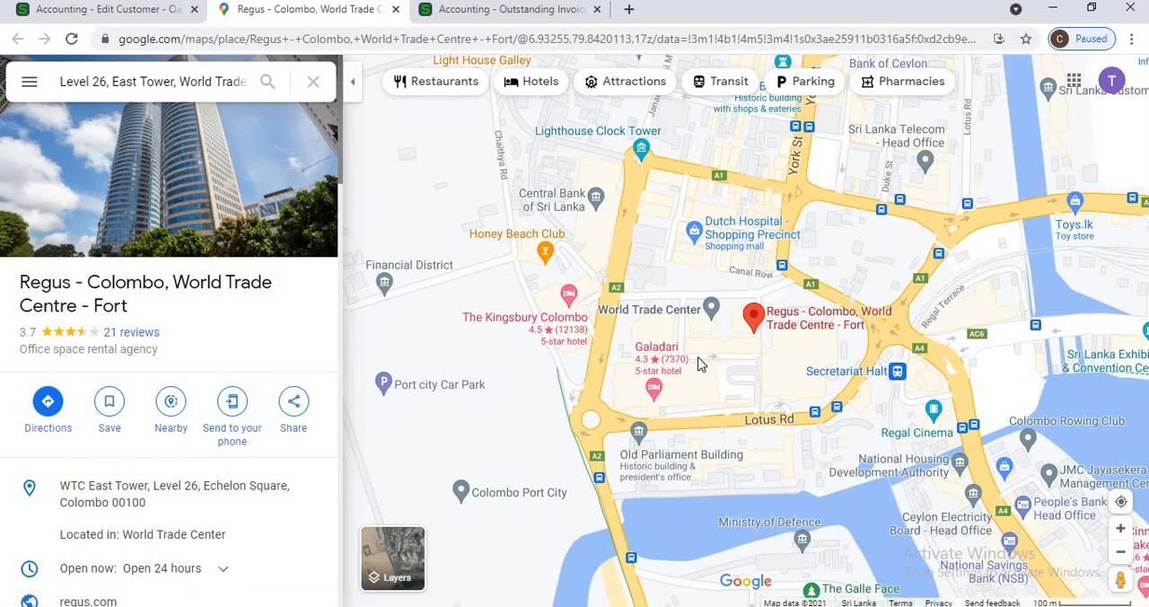
{"action": "left_click", "coordinate": [396, 10]}
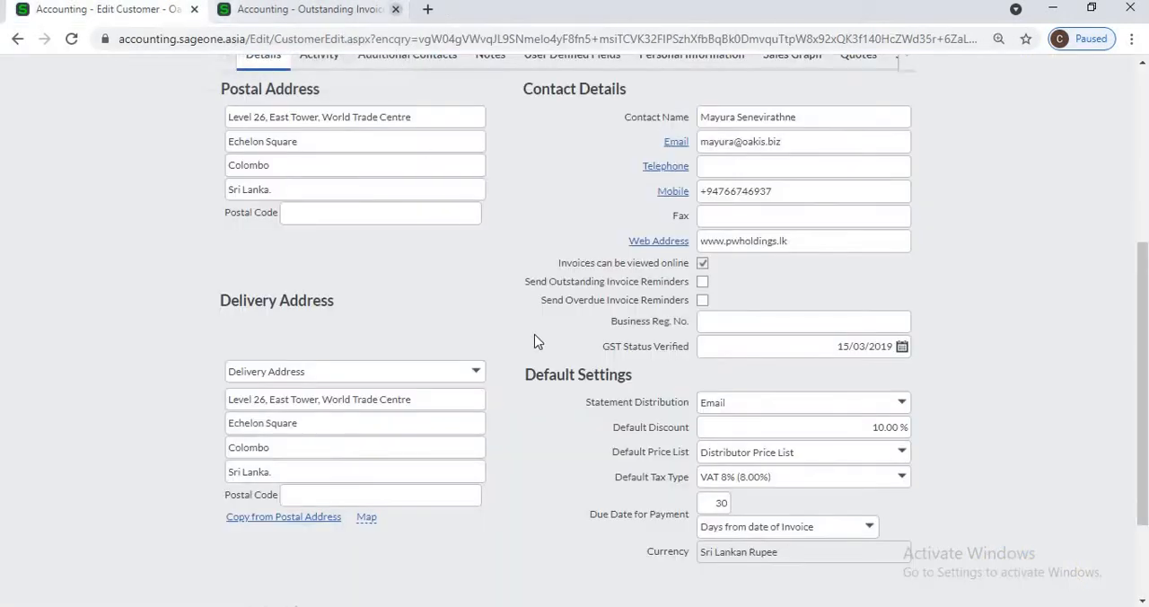
Step: Try the customer's email, mobile and web address links, closing or dismissing whatever each one opens
{"action": "left_click", "coordinate": [673, 147]}
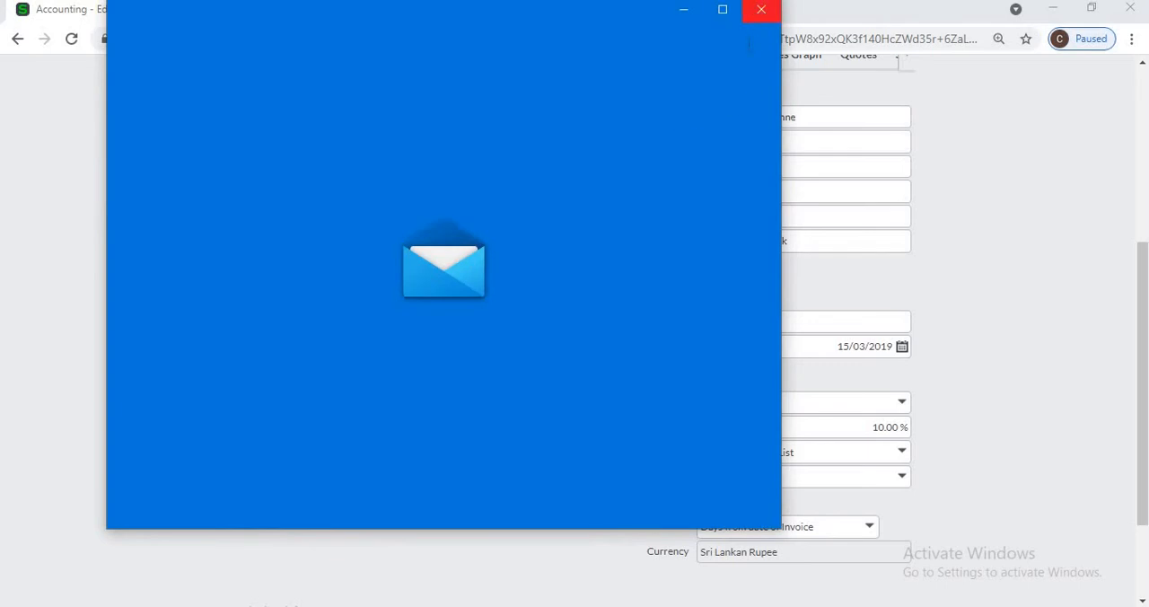
{"action": "left_click", "coordinate": [758, 10]}
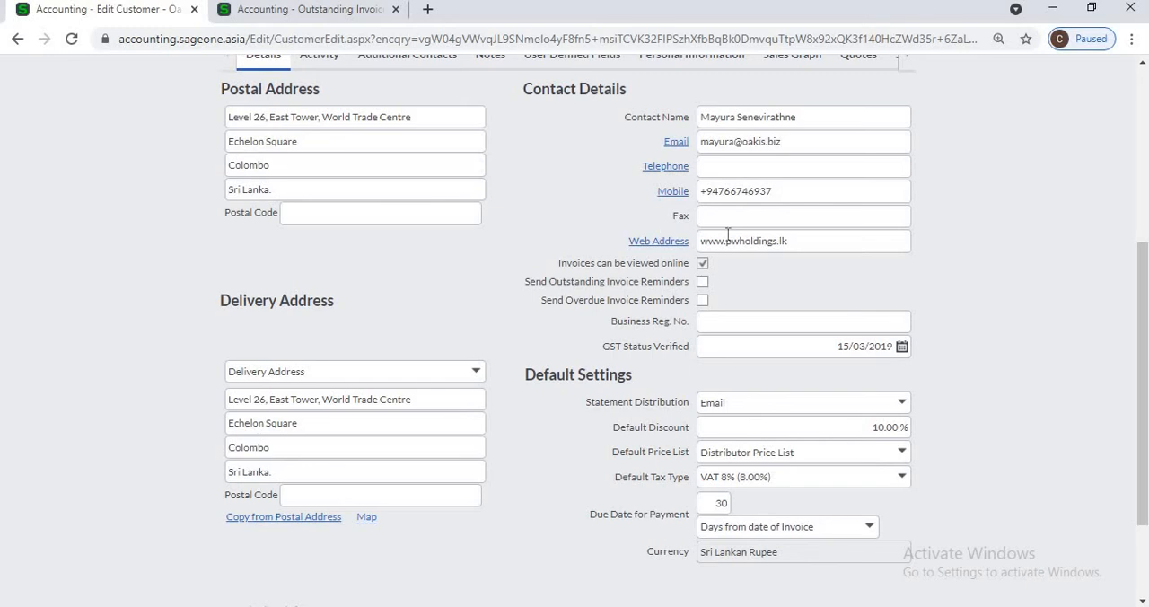
{"action": "left_click", "coordinate": [674, 194]}
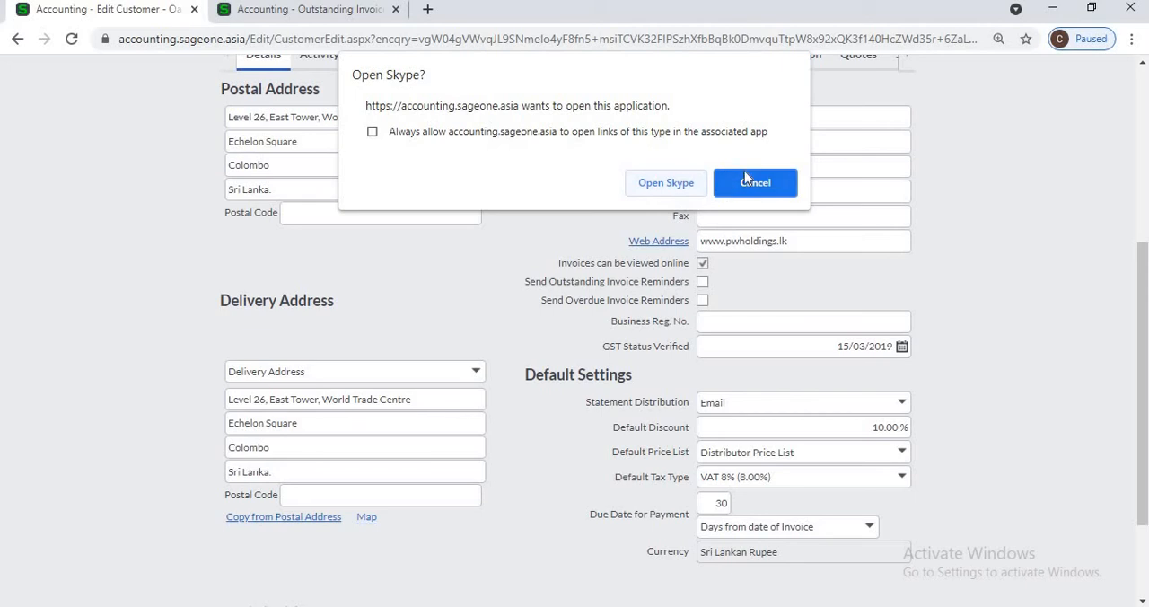
{"action": "key", "text": "Escape"}
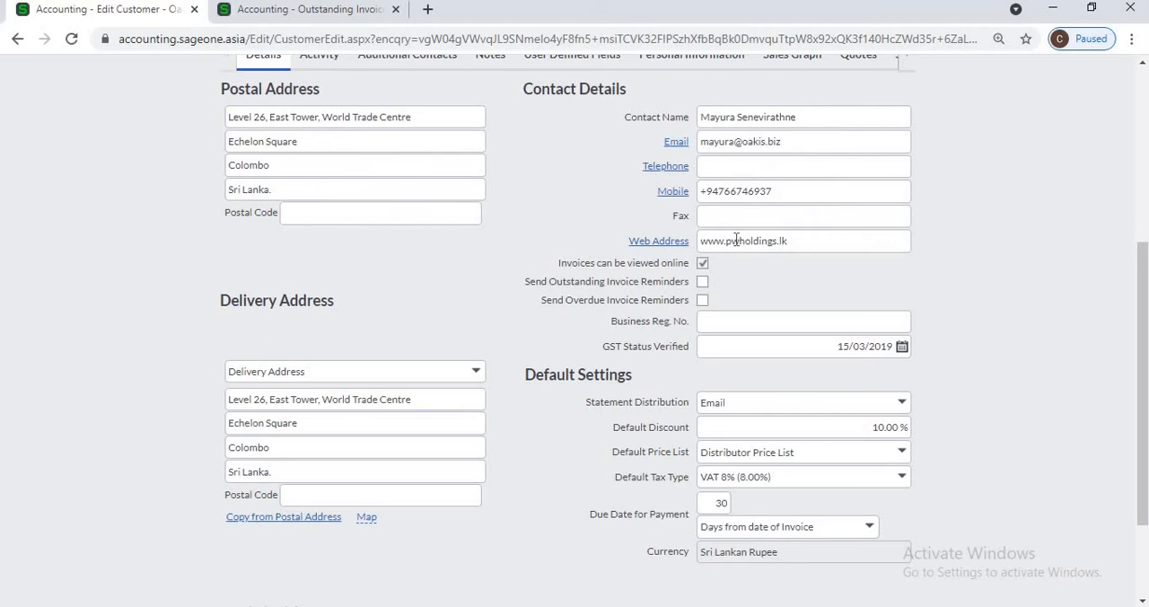
{"action": "left_click", "coordinate": [675, 239]}
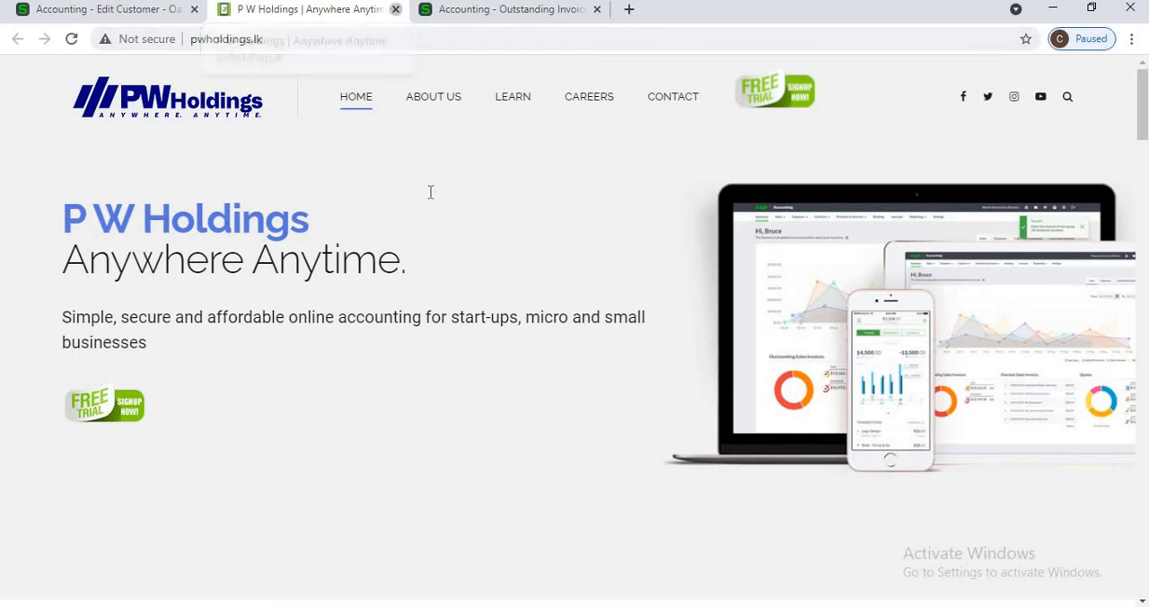
{"action": "key", "text": "ctrl+w"}
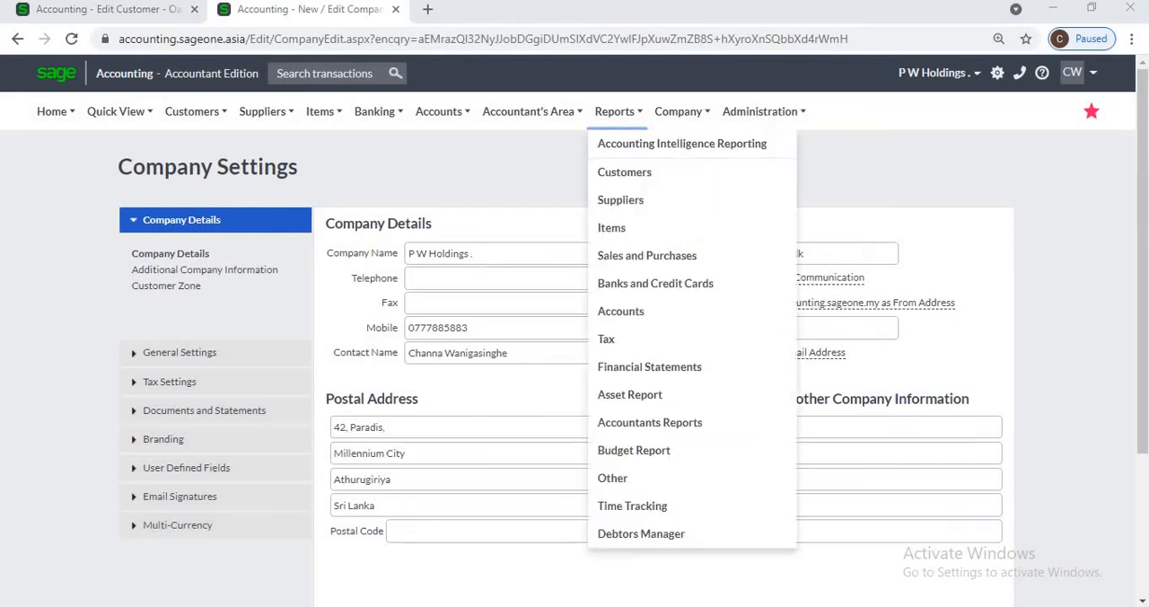
Step: Review the Customer Zone settings in the company settings and return to the customer record
{"action": "mouse_move", "coordinate": [682, 112]}
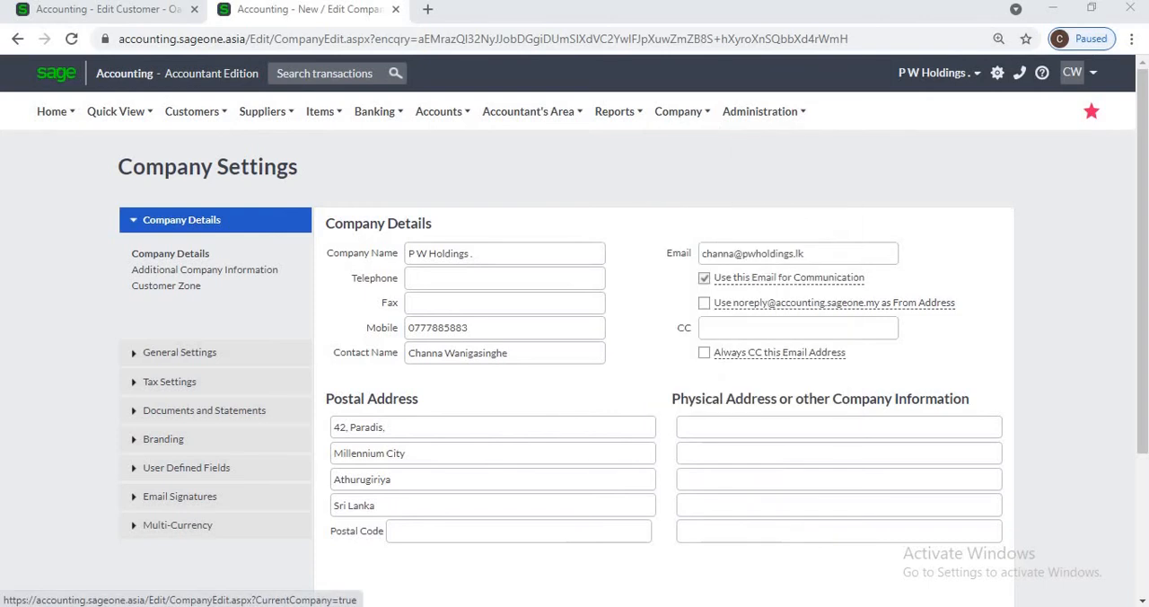
{"action": "left_click", "coordinate": [184, 286]}
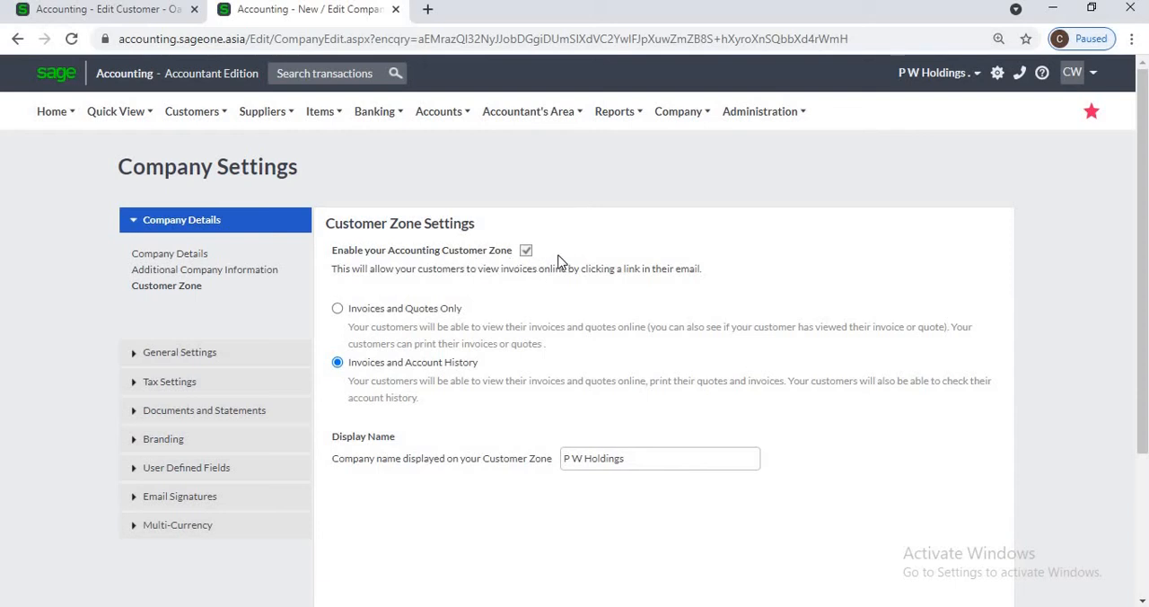
{"action": "left_click", "coordinate": [146, 20]}
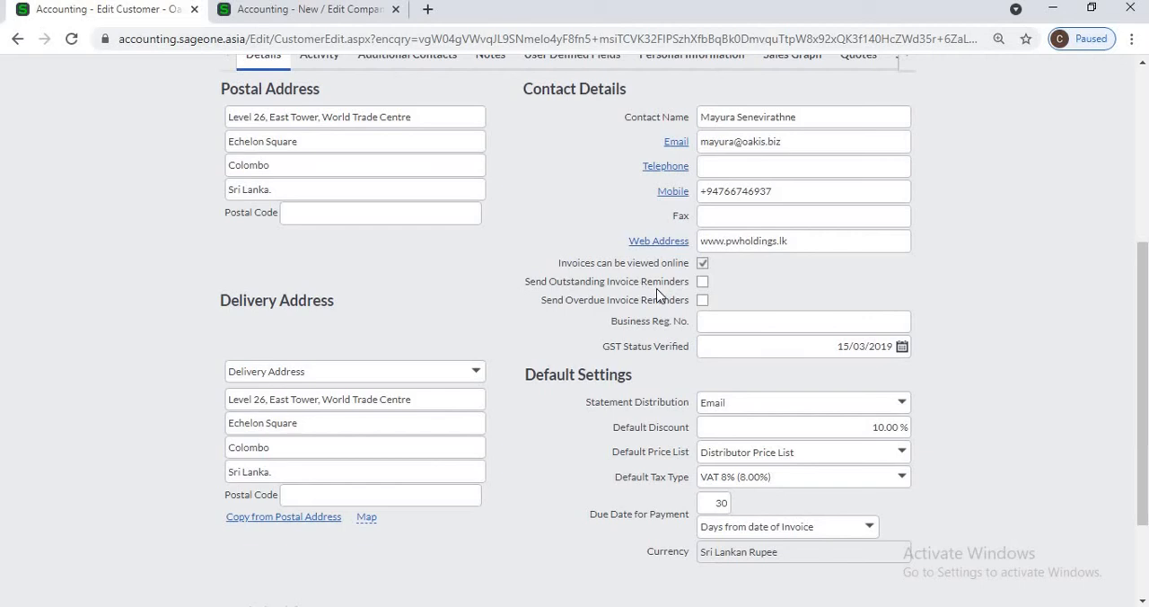
Step: Open the Outstanding Invoices Workflow of Debtors Manager alongside the customer record and review its interaction timeline
{"action": "scroll", "coordinate": [397, 156], "scroll_direction": "up", "scroll_amount": 3}
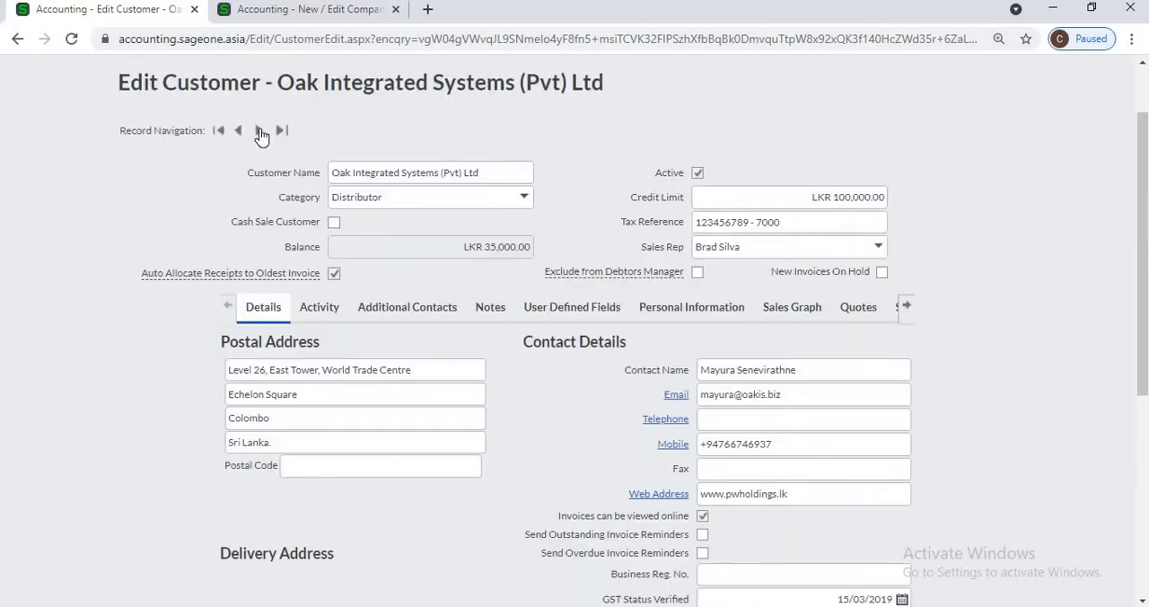
{"action": "scroll", "coordinate": [259, 129], "scroll_direction": "up", "scroll_amount": 1}
{"action": "left_click", "coordinate": [255, 15]}
{"action": "mouse_move", "coordinate": [214, 119]}
{"action": "mouse_move", "coordinate": [210, 206]}
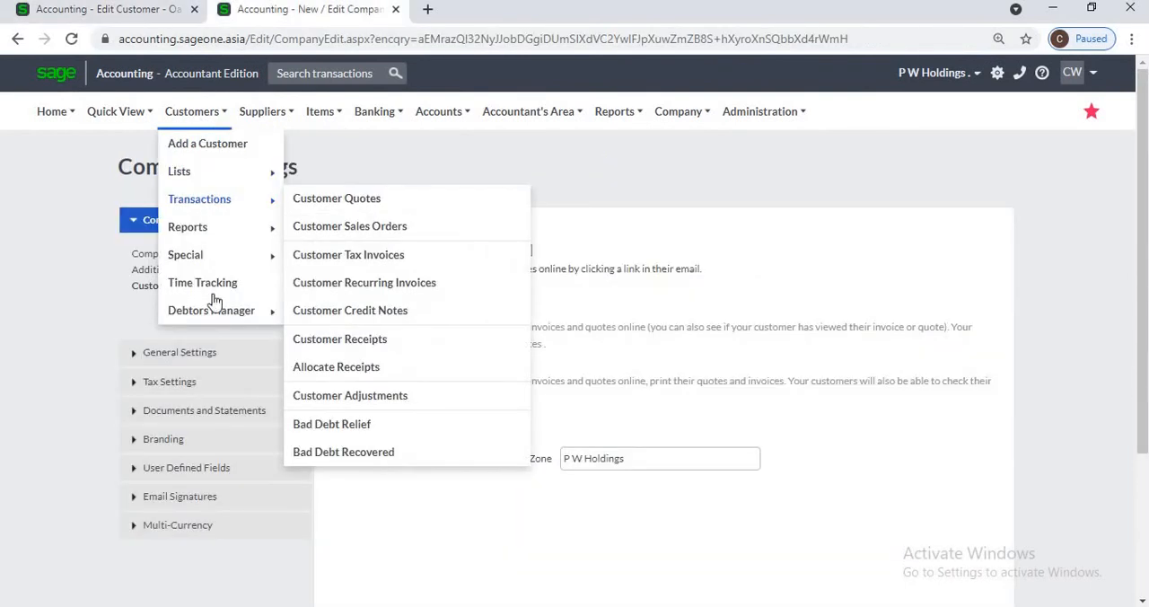
{"action": "mouse_move", "coordinate": [221, 313]}
{"action": "left_click", "coordinate": [345, 318]}
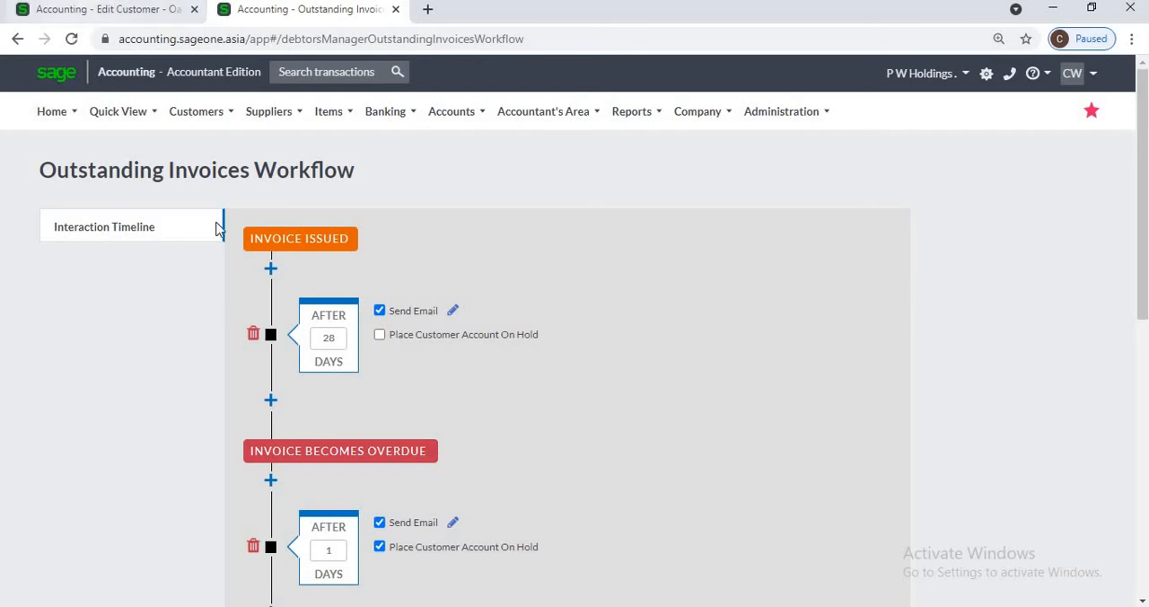
Step: Return to the customer record and enable Send Outstanding Invoice Reminders and Send Overdue Invoice Reminders
{"action": "key", "text": "ctrl+shift+Tab"}
{"action": "scroll", "coordinate": [682, 449], "scroll_direction": "down", "scroll_amount": 2}
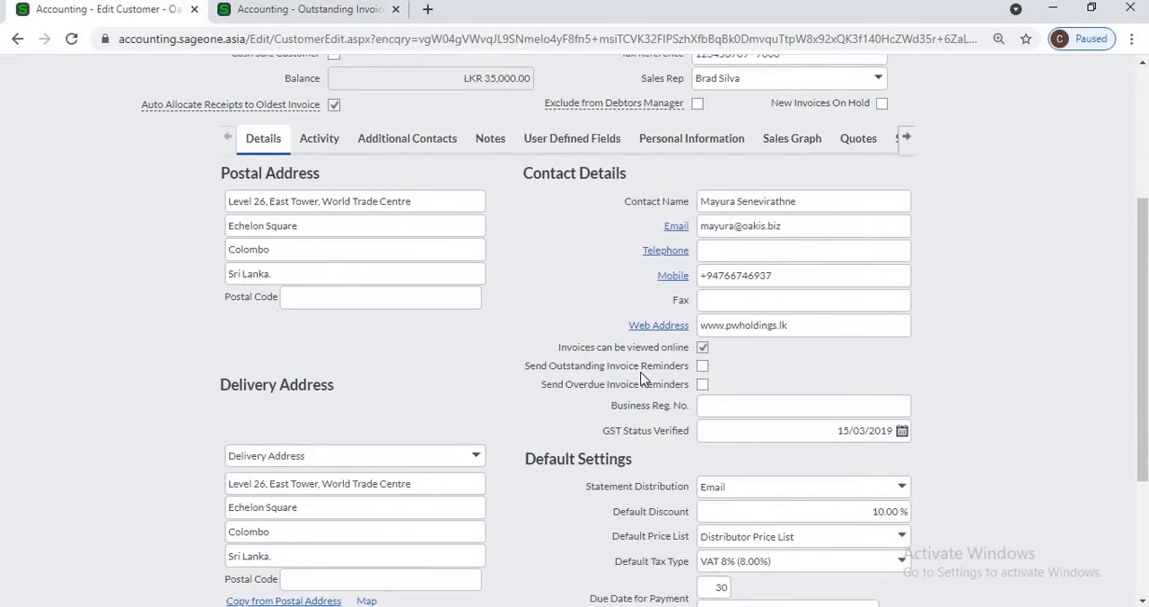
{"action": "left_click", "coordinate": [702, 366]}
{"action": "scroll", "coordinate": [749, 375], "scroll_direction": "down", "scroll_amount": 1}
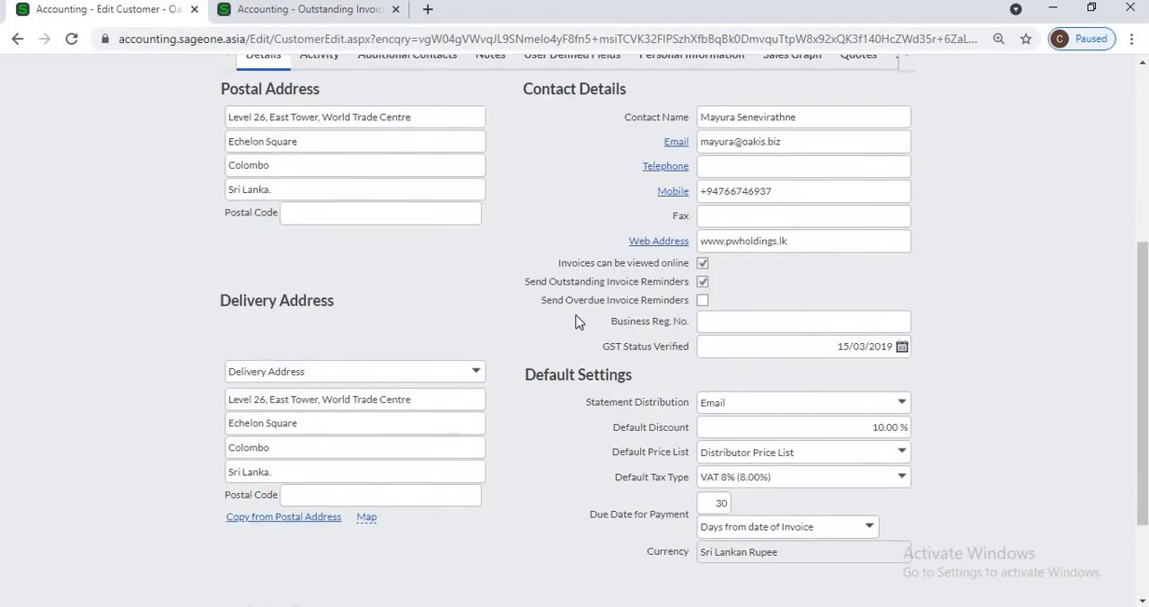
{"action": "left_click", "coordinate": [703, 302]}
{"action": "left_click", "coordinate": [729, 324]}
{"action": "left_click", "coordinate": [777, 289]}
Step: Try None and Print as the customer's Statement Distribution, and set it back to Email
{"action": "left_click", "coordinate": [898, 406]}
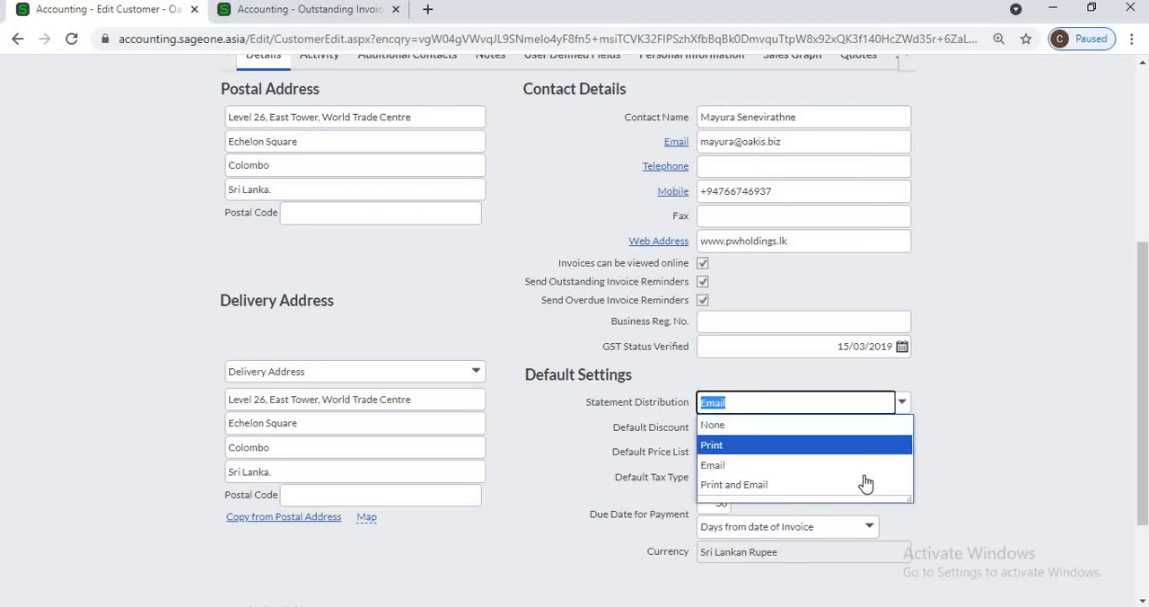
{"action": "left_click", "coordinate": [985, 446]}
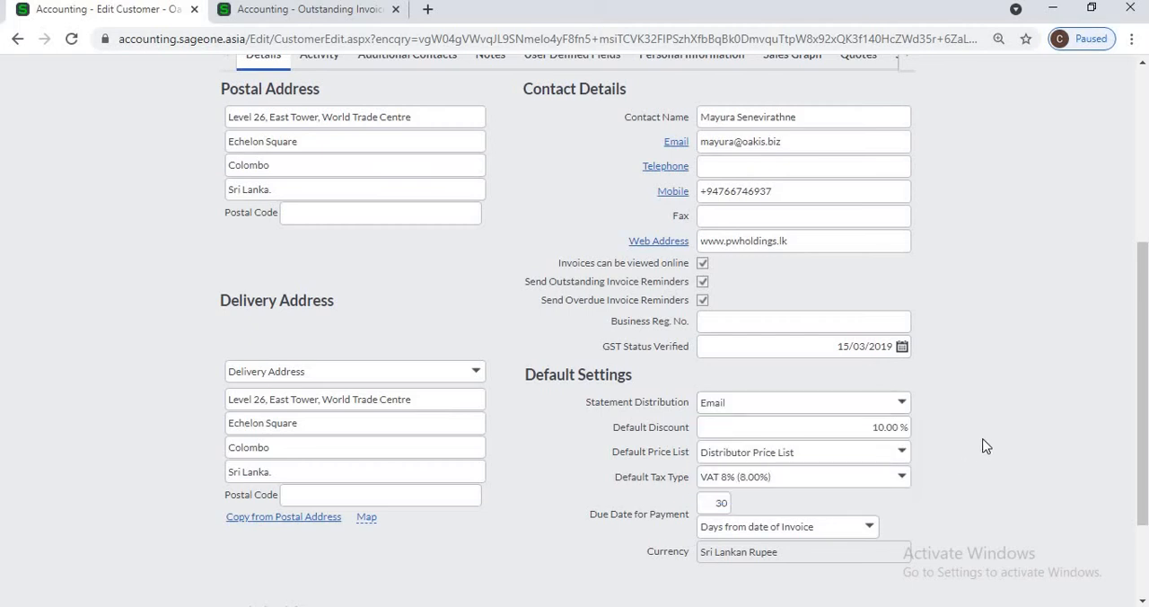
{"action": "left_click", "coordinate": [903, 406]}
{"action": "left_click", "coordinate": [860, 425]}
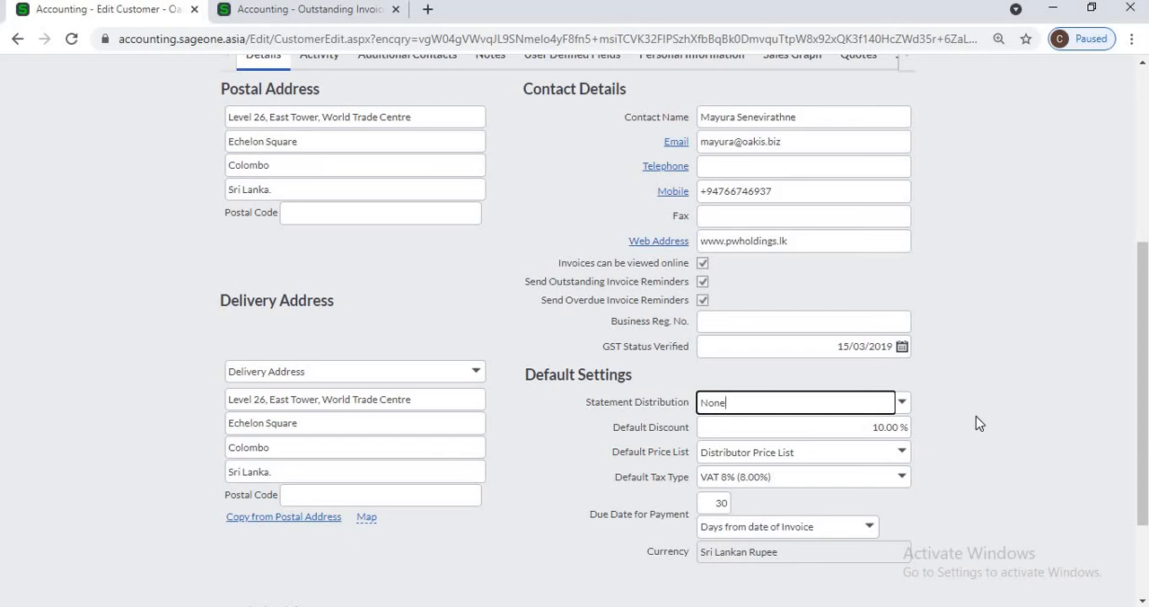
{"action": "left_click", "coordinate": [901, 402]}
{"action": "left_click", "coordinate": [874, 445]}
{"action": "left_click", "coordinate": [889, 406]}
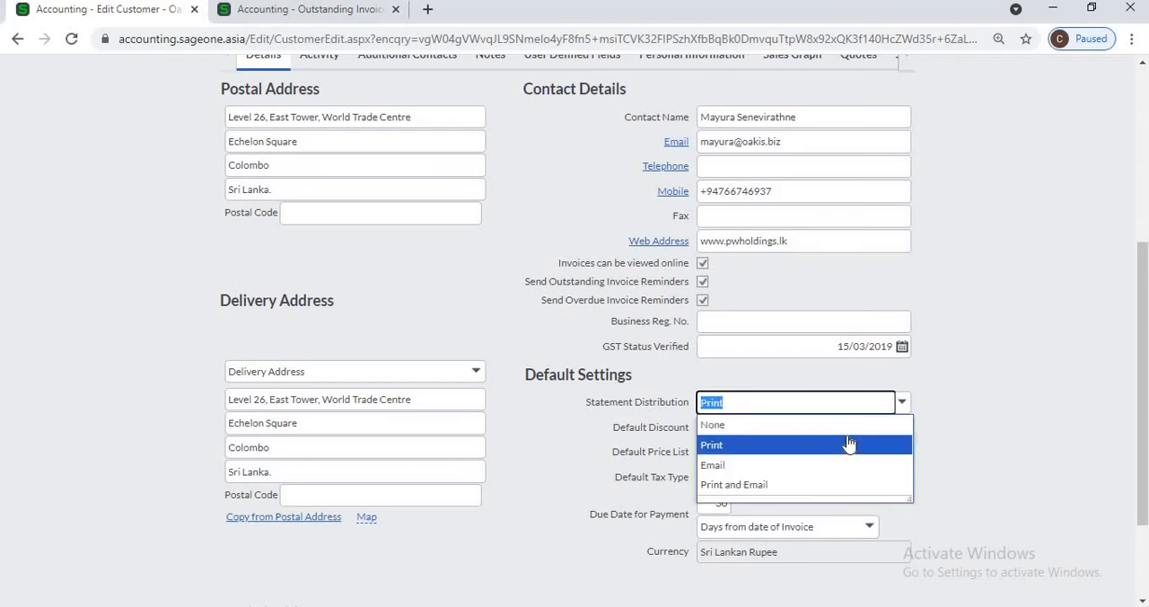
{"action": "left_click", "coordinate": [834, 465]}
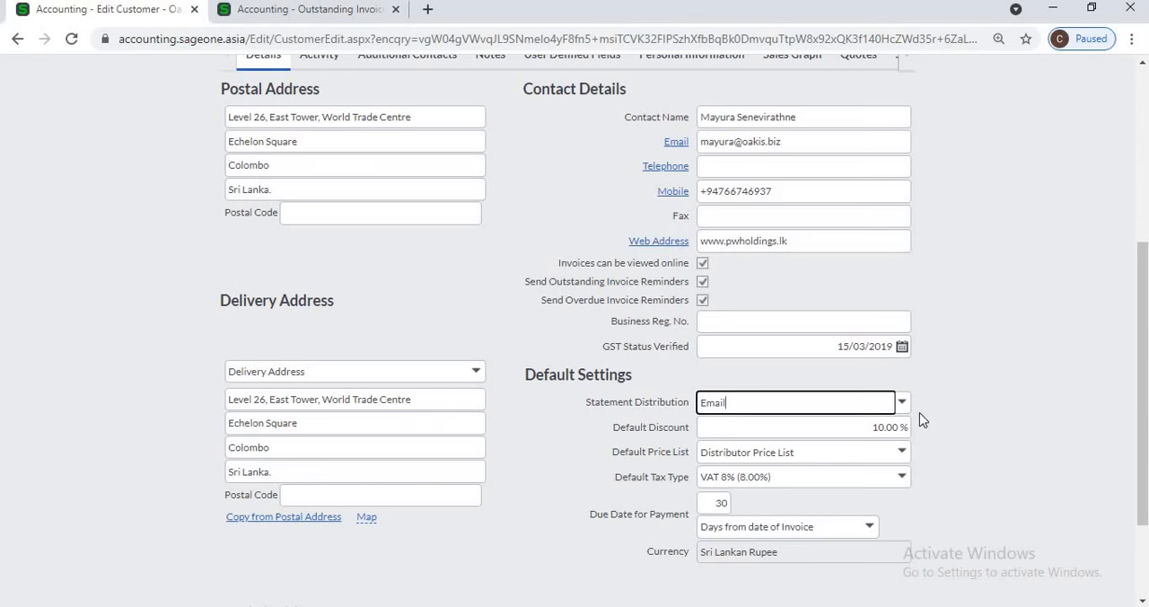
Step: Set the customer's Statement Distribution to Print and Email and review the email field and distribution options
{"action": "left_click", "coordinate": [903, 403]}
{"action": "left_click", "coordinate": [883, 485]}
{"action": "left_click", "coordinate": [1014, 453]}
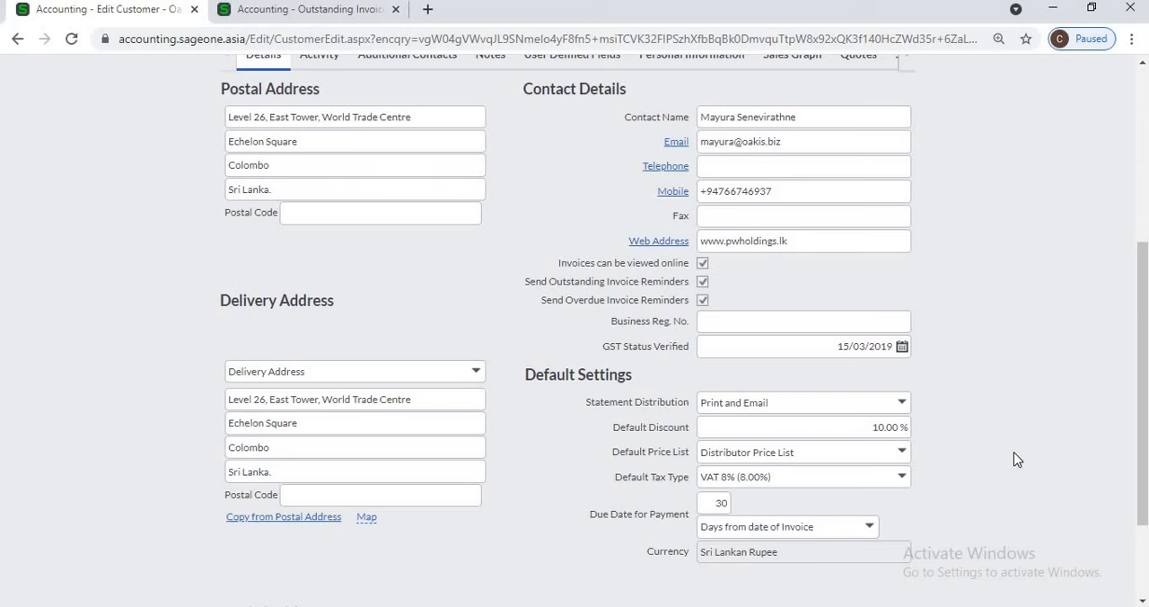
{"action": "triple_click", "coordinate": [809, 144]}
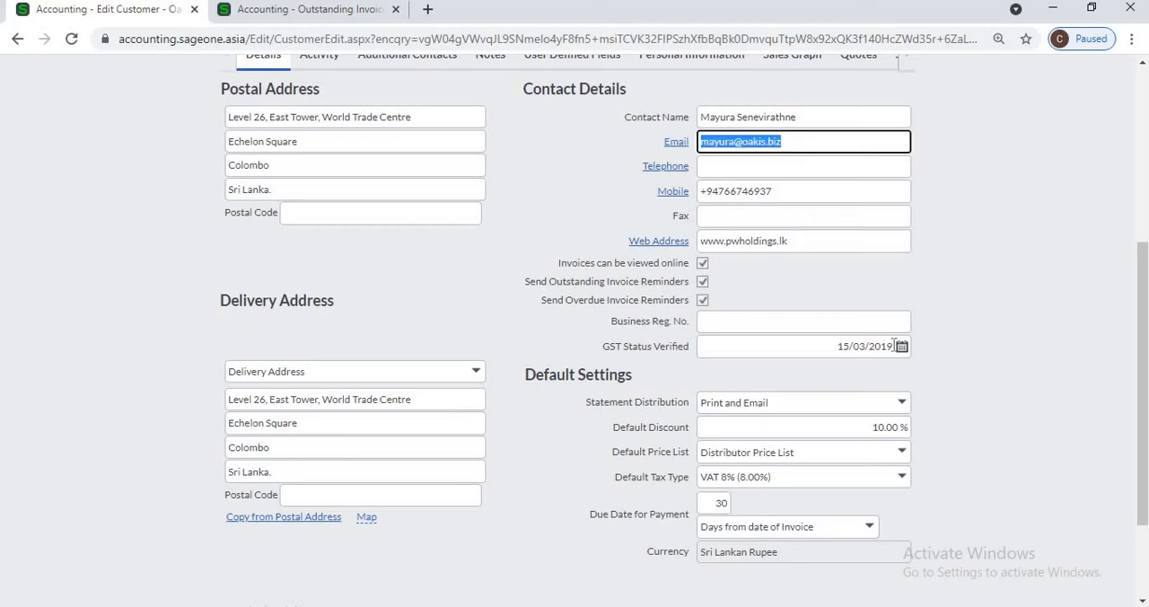
{"action": "left_click", "coordinate": [901, 406]}
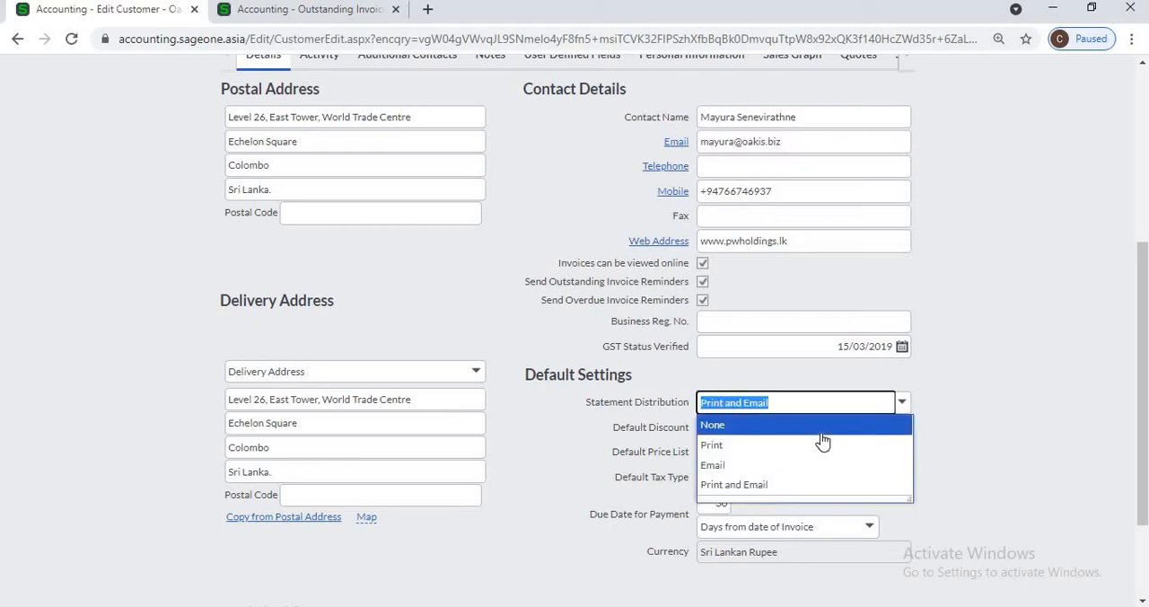
{"action": "left_click", "coordinate": [1028, 410]}
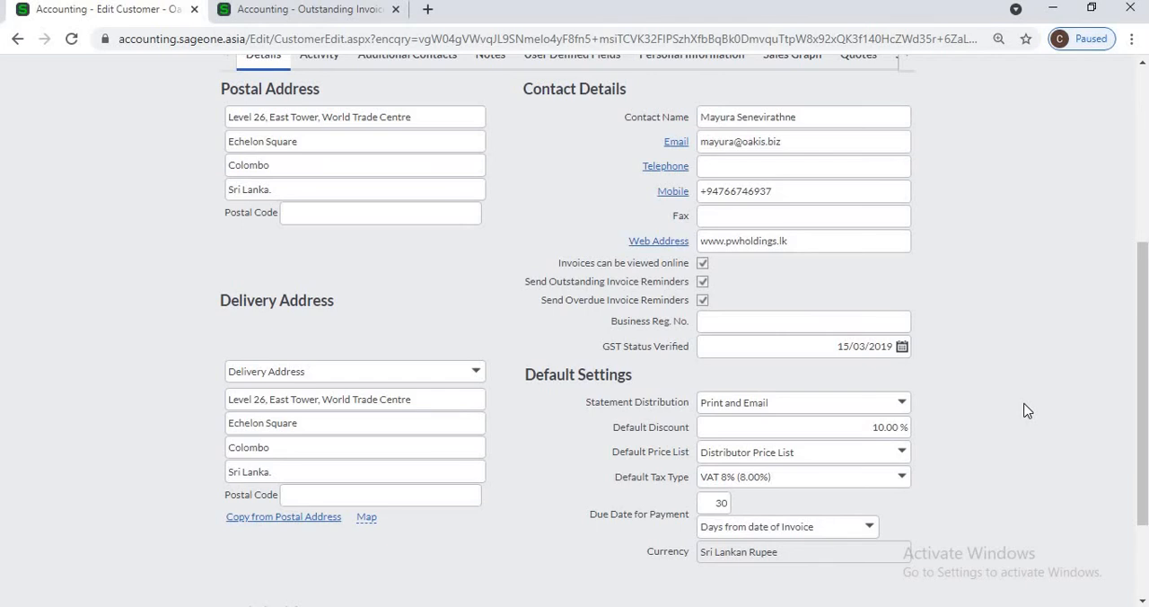
Step: Check the customer's Default Discount and start a new customer tax invoice alongside the customer record
{"action": "left_click", "coordinate": [861, 426]}
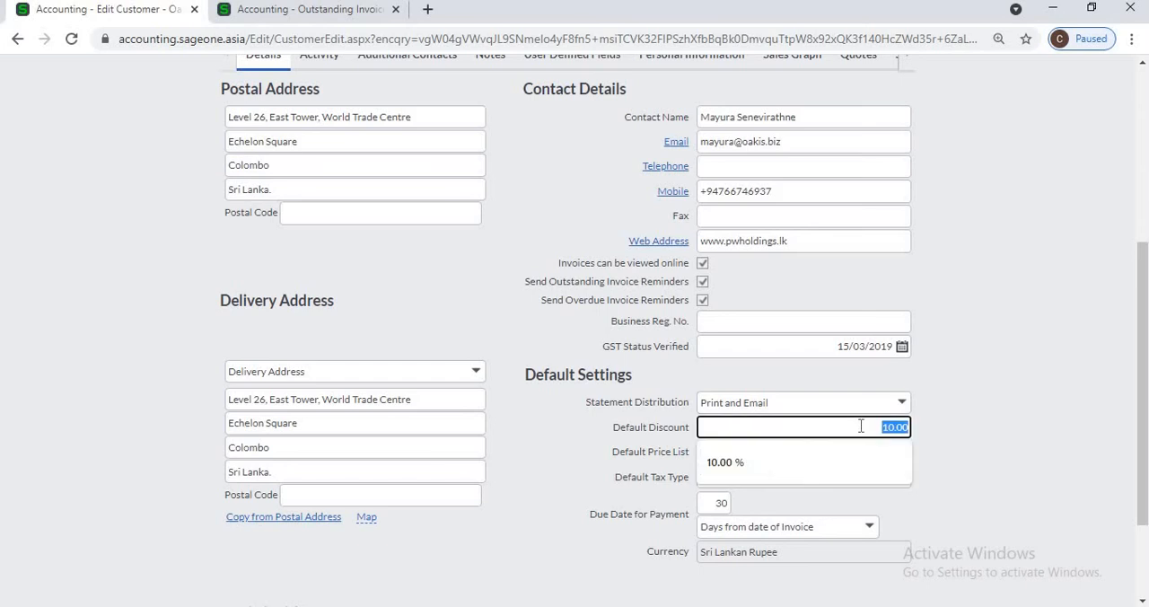
{"action": "left_click", "coordinate": [974, 416]}
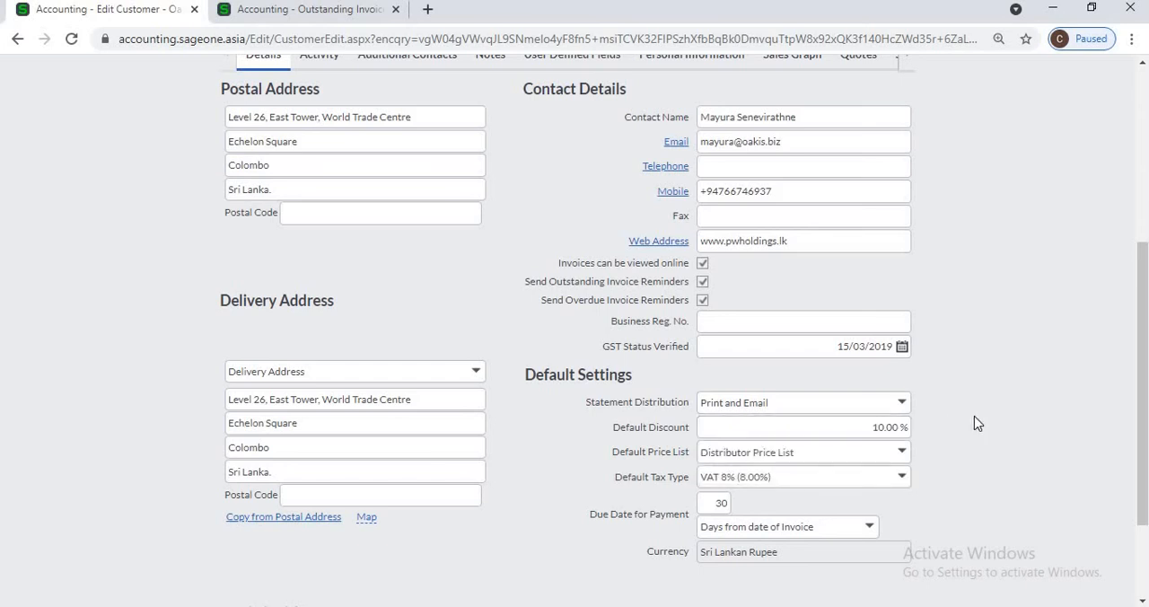
{"action": "left_click", "coordinate": [275, 10]}
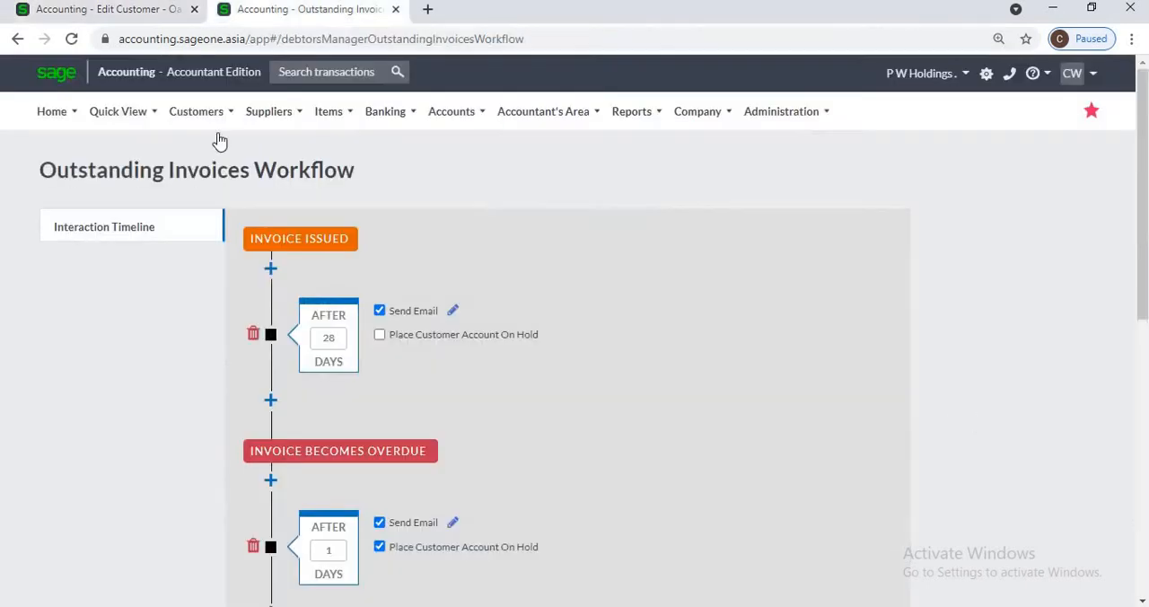
{"action": "mouse_move", "coordinate": [201, 121]}
{"action": "mouse_move", "coordinate": [208, 204]}
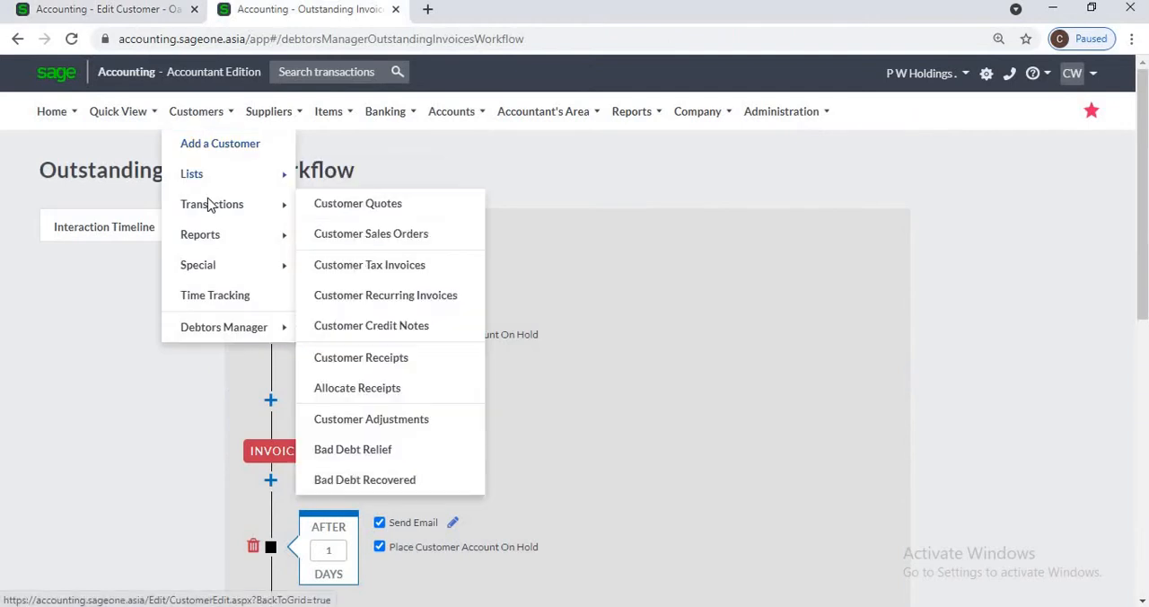
{"action": "left_click", "coordinate": [364, 265]}
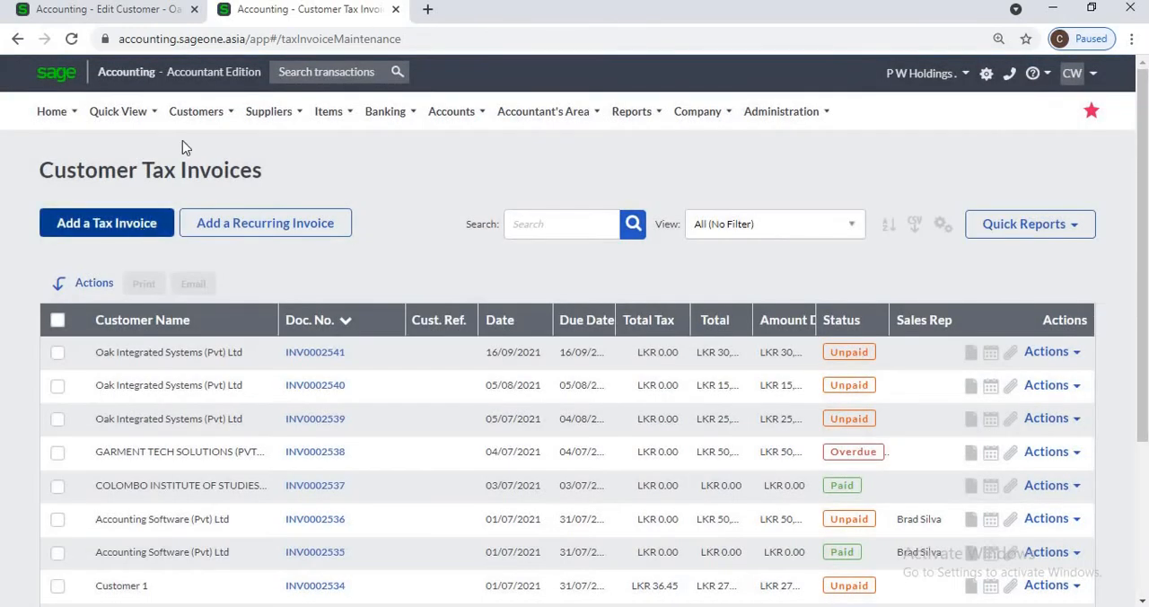
{"action": "left_click", "coordinate": [191, 112]}
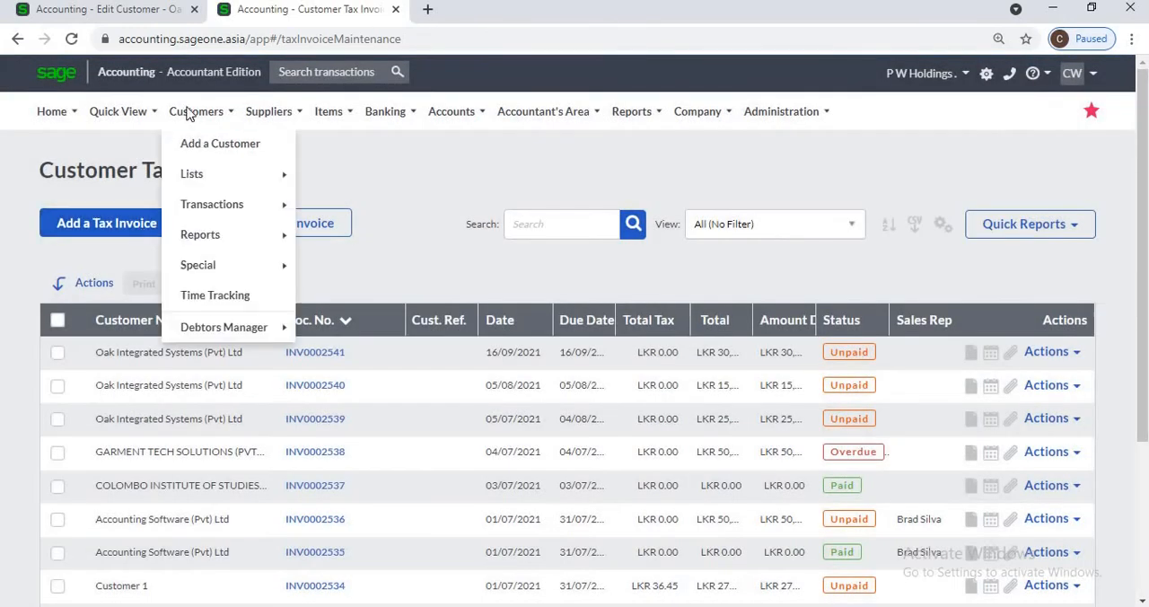
{"action": "mouse_move", "coordinate": [205, 204]}
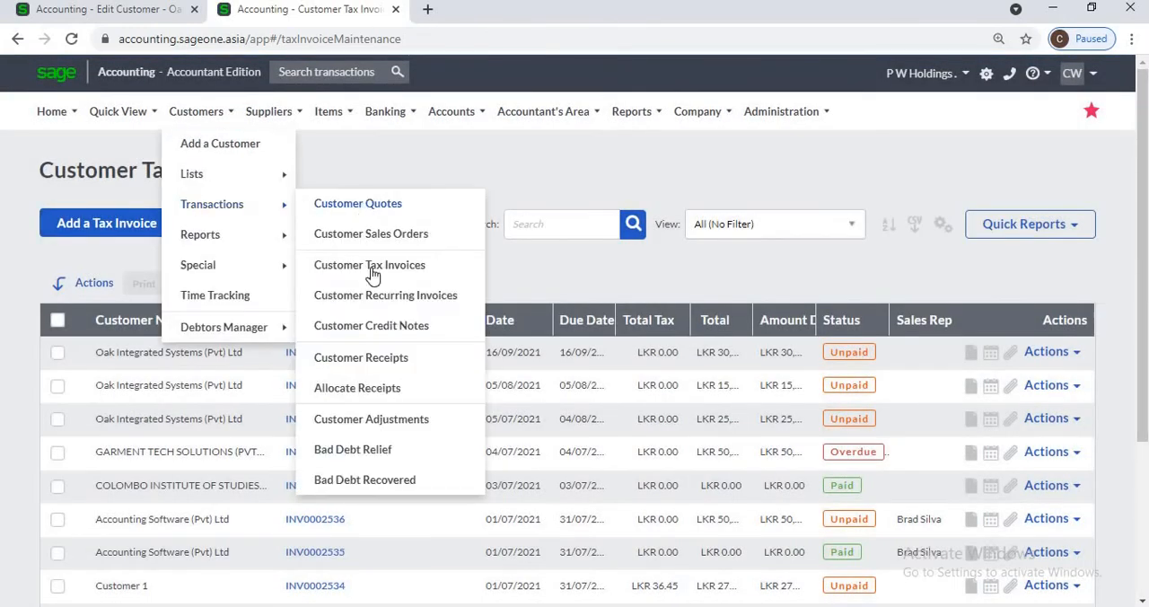
{"action": "left_click", "coordinate": [96, 235]}
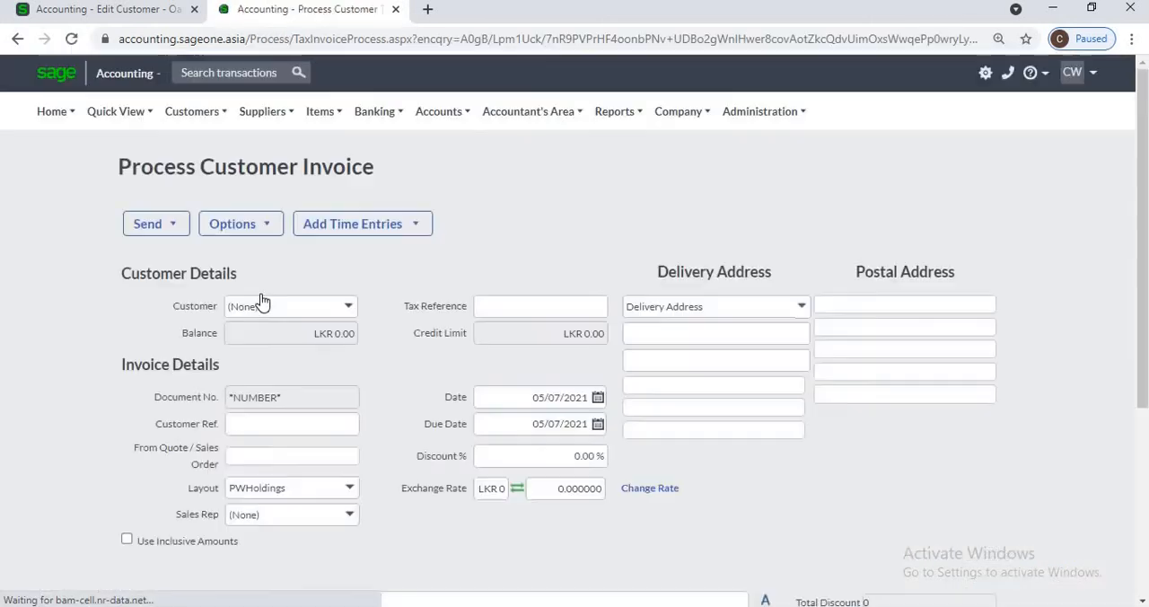
Step: Select Oak Integrated Systems (Pvt) Ltd on the invoice, decline invoicing its outstanding sales orders, and check the discount percentage
{"action": "type", "text": "Oak Integrated Systems ("}
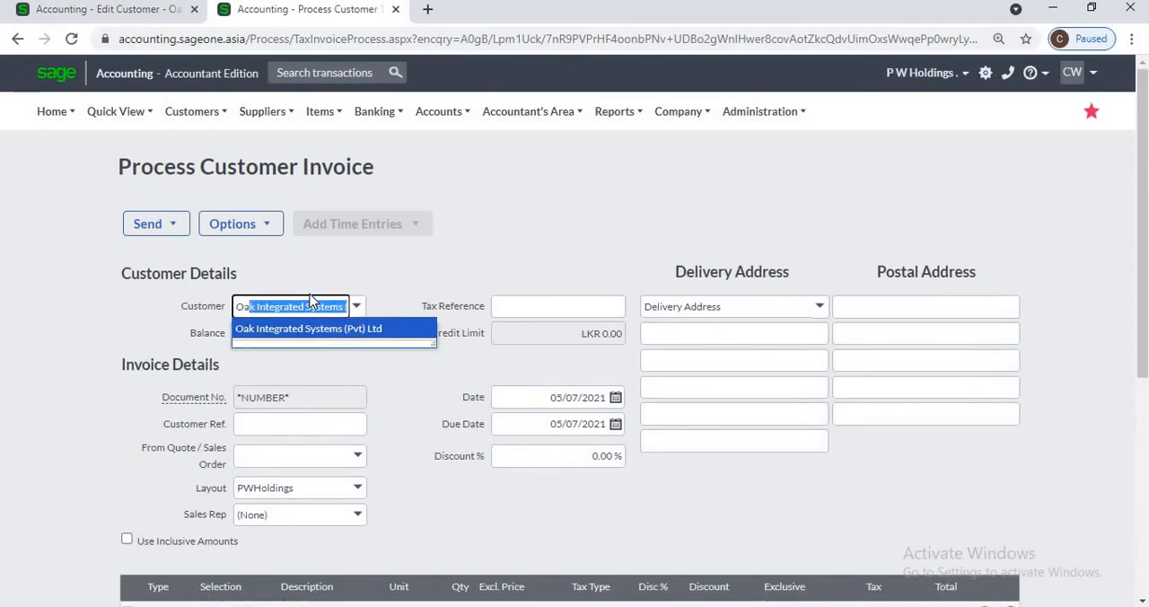
{"action": "key", "text": "Return"}
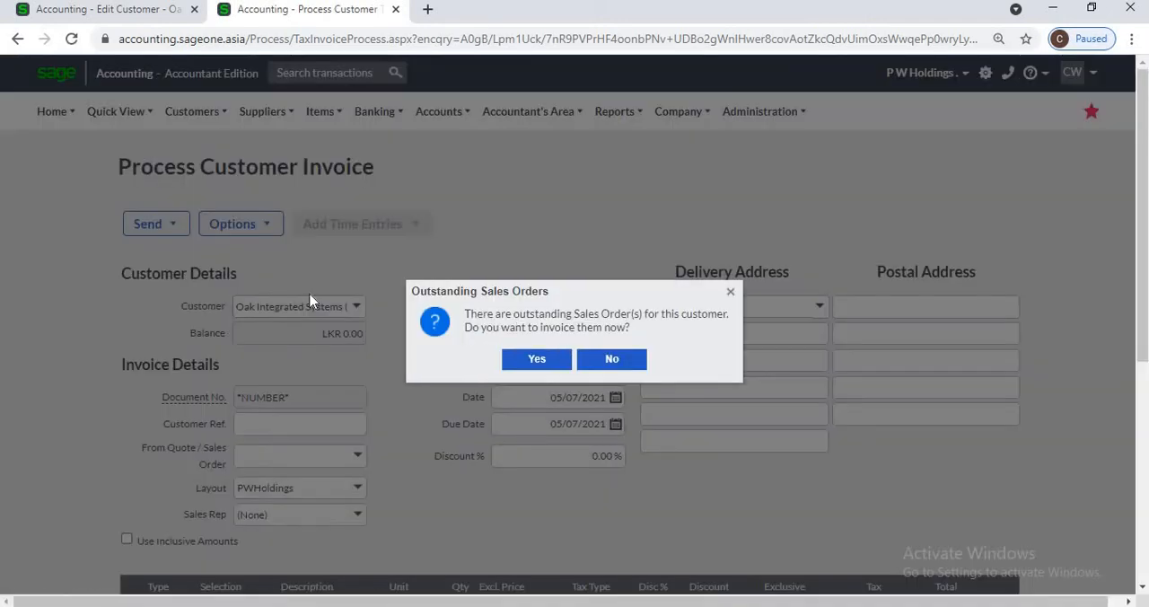
{"action": "left_click", "coordinate": [582, 361]}
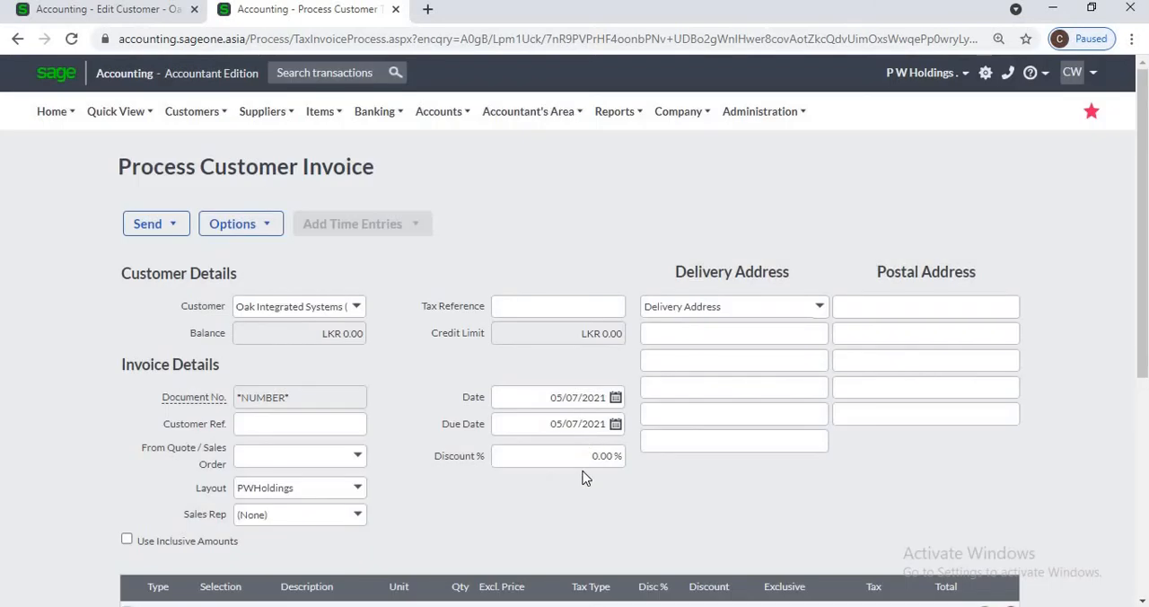
{"action": "left_click", "coordinate": [577, 459]}
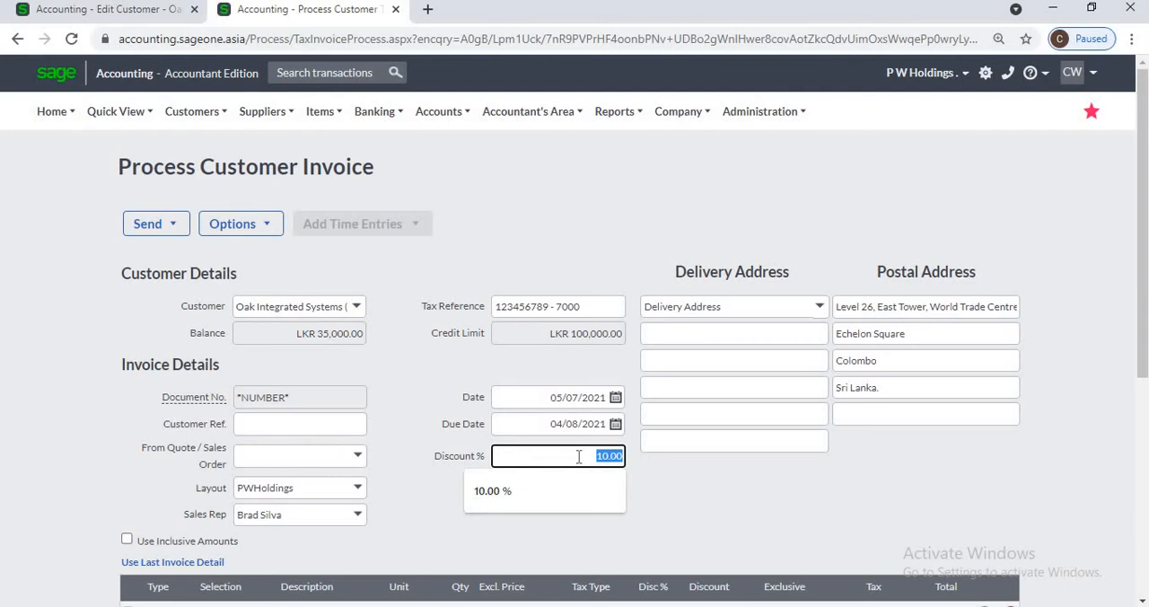
Step: Leave the invoice to review the Price Lists in the company's Item Settings, and return to the customer record
{"action": "left_click", "coordinate": [143, 13]}
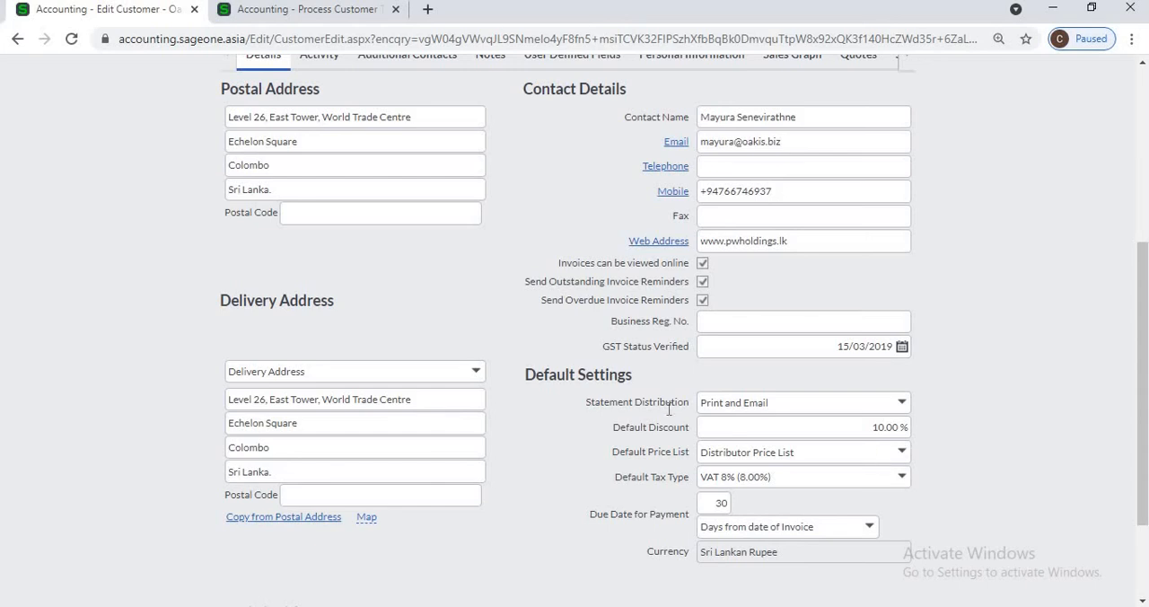
{"action": "left_click", "coordinate": [350, 13]}
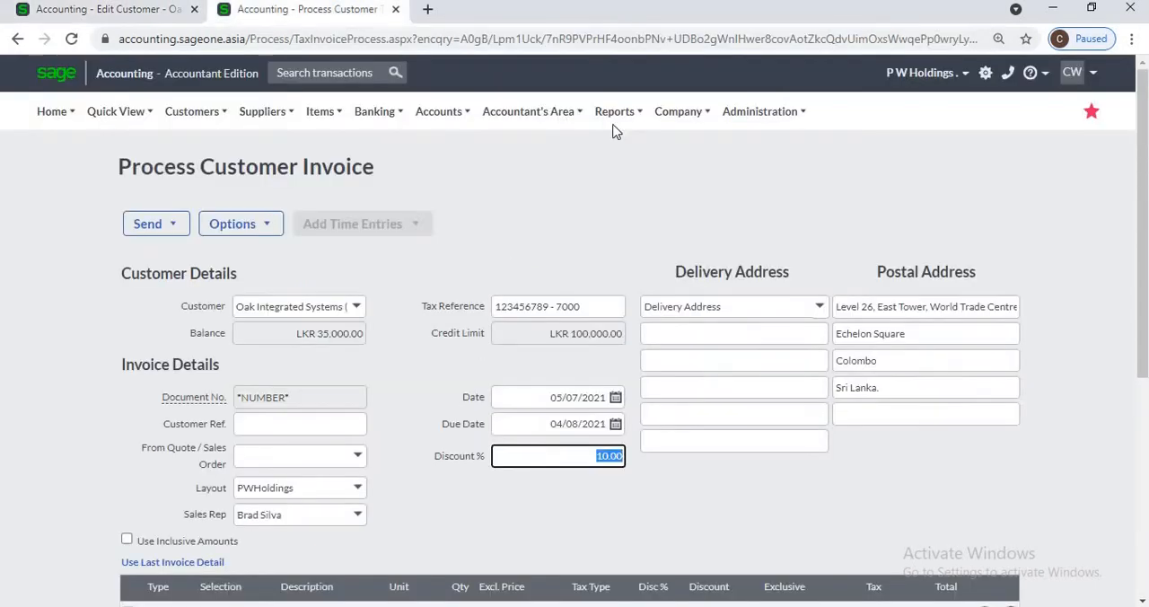
{"action": "mouse_move", "coordinate": [678, 116]}
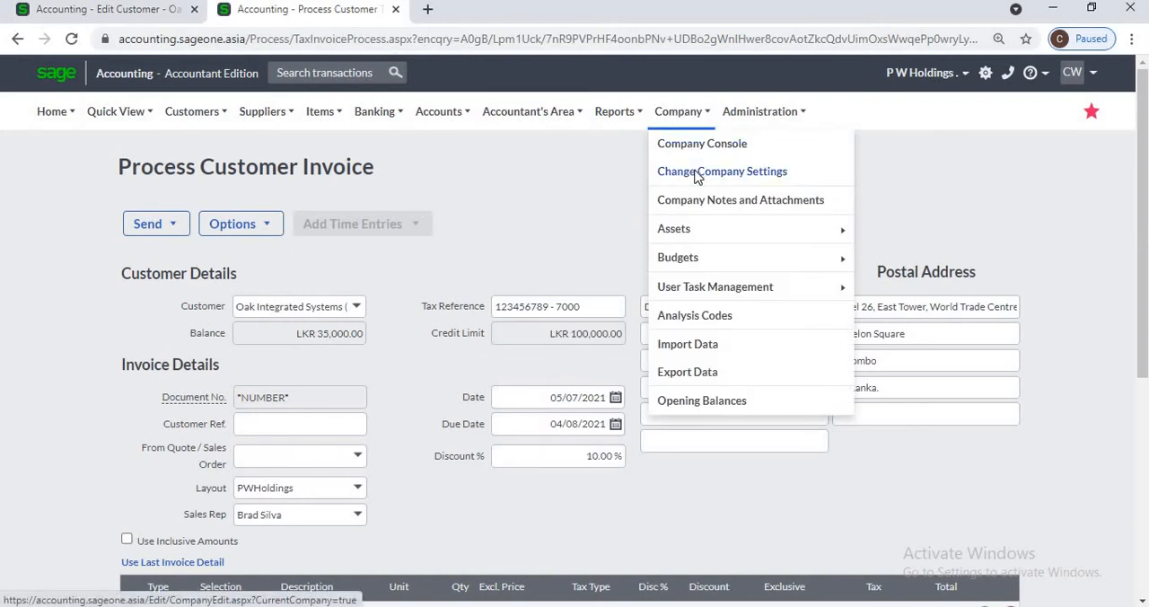
{"action": "left_click", "coordinate": [696, 175]}
{"action": "left_click", "coordinate": [647, 136]}
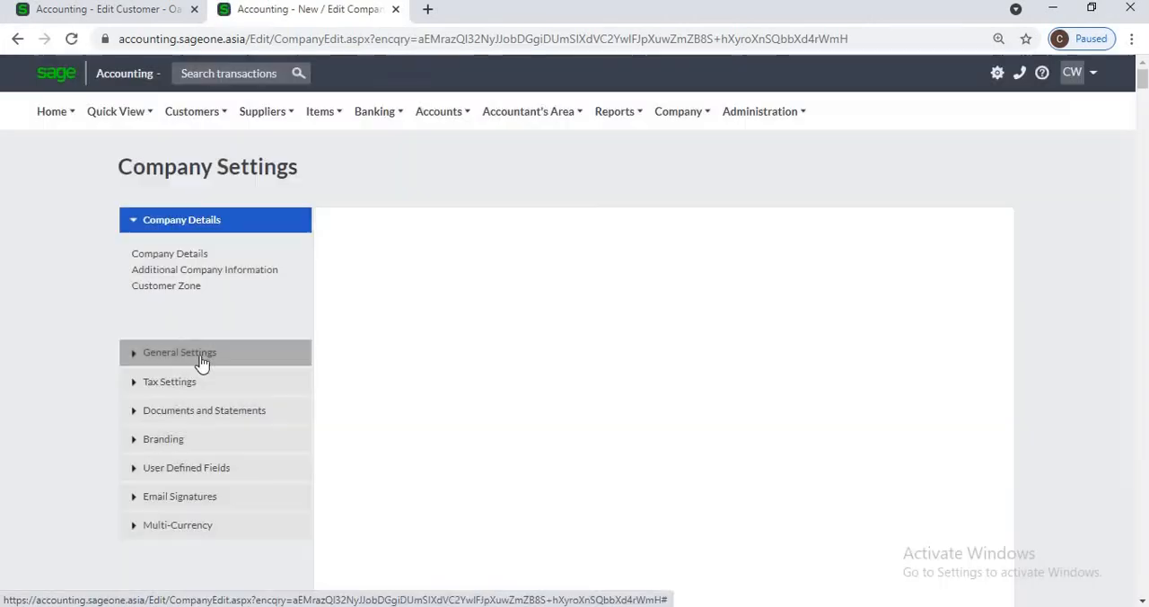
{"action": "left_click", "coordinate": [199, 354]}
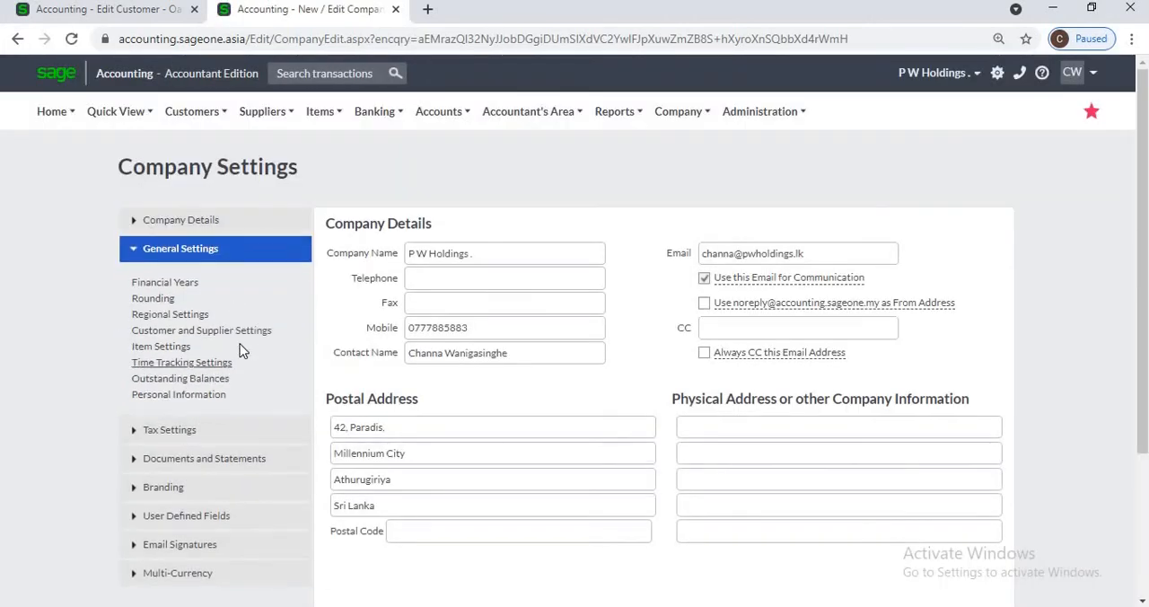
{"action": "left_click", "coordinate": [165, 352]}
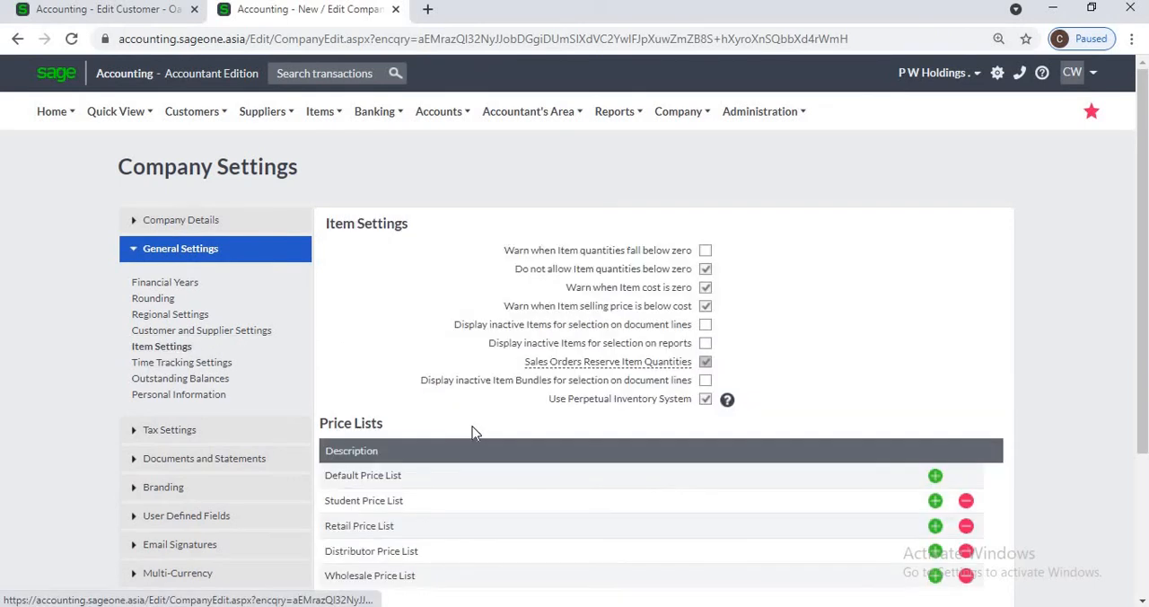
{"action": "scroll", "coordinate": [413, 431], "scroll_direction": "down", "scroll_amount": 3}
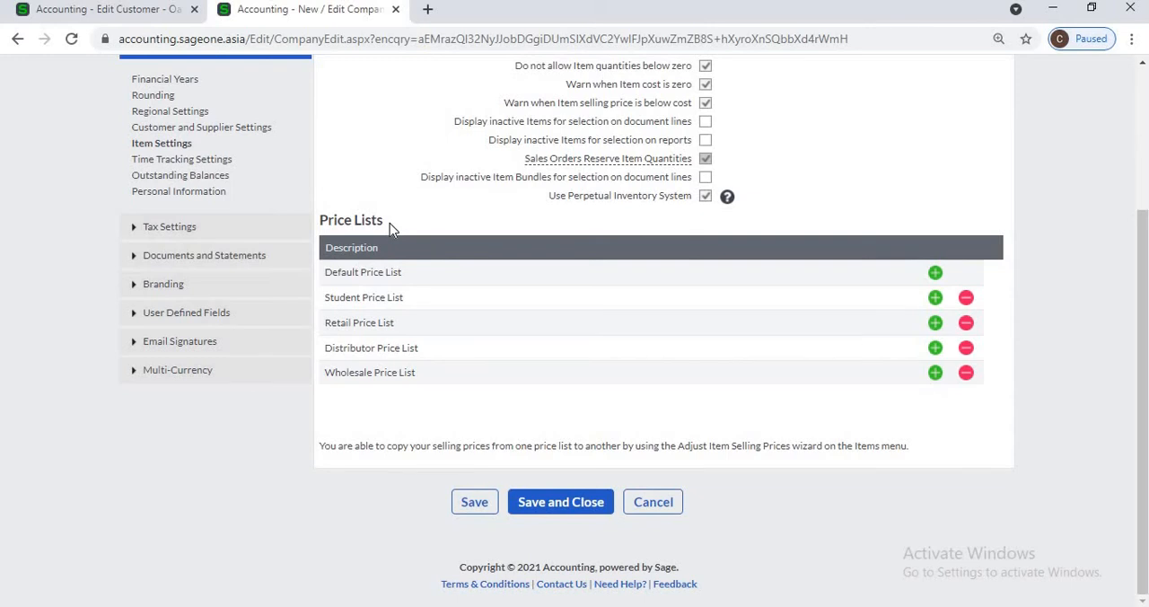
{"action": "left_click", "coordinate": [132, 12]}
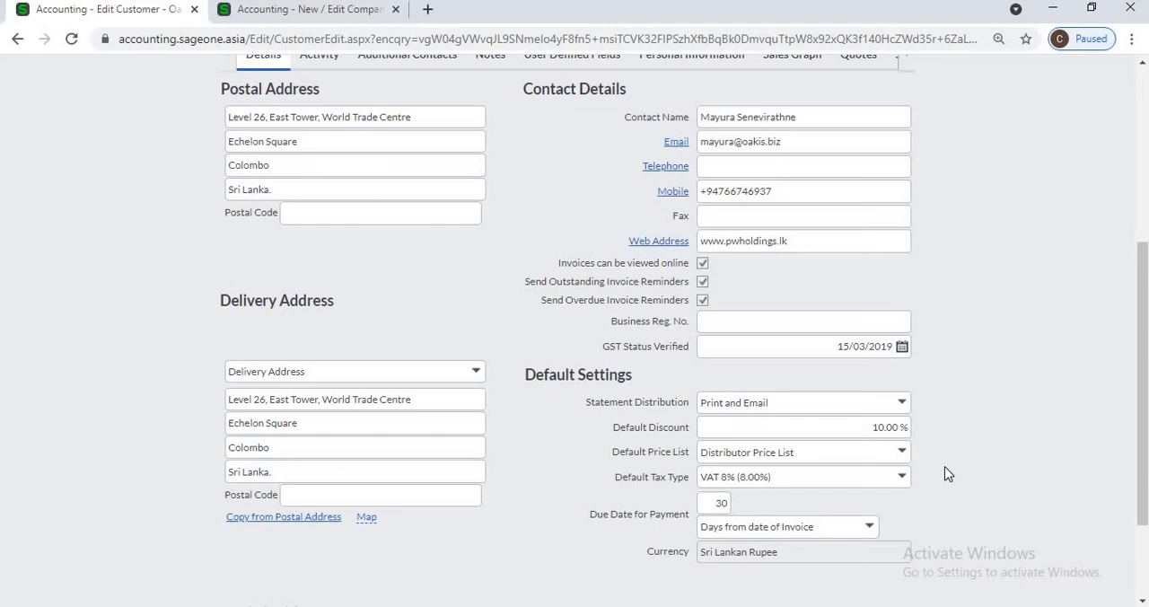
Step: Start a new tax invoice for Oak Integrated Systems (Pvt) Ltd and dismiss the offer to invoice its outstanding sales orders
{"action": "left_click", "coordinate": [284, 13]}
{"action": "scroll", "coordinate": [277, 148], "scroll_direction": "up", "scroll_amount": 3}
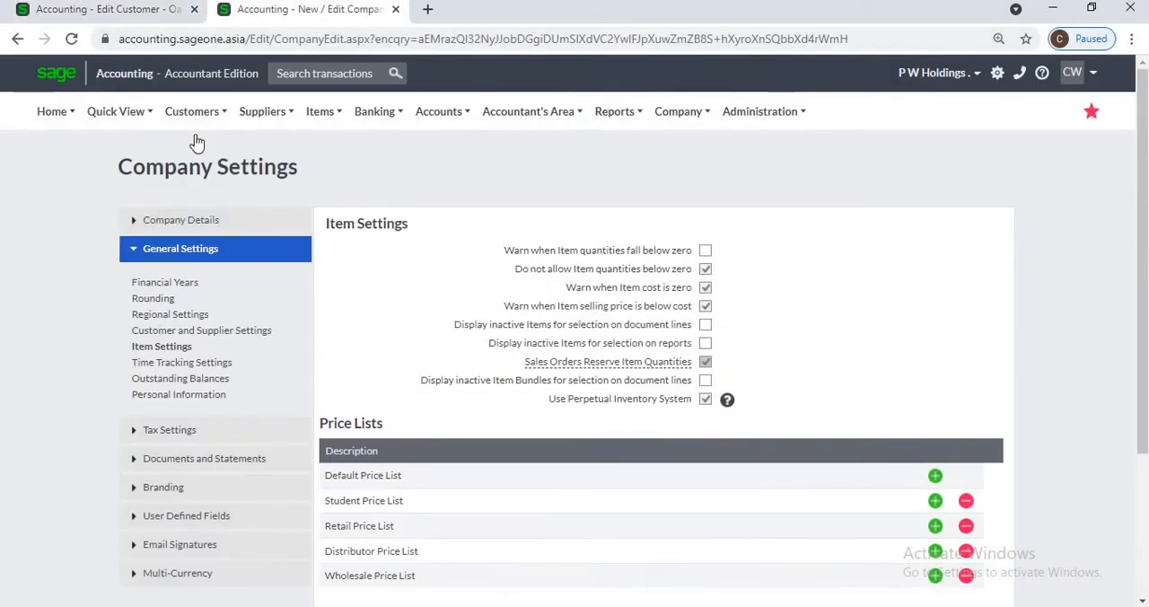
{"action": "left_click", "coordinate": [195, 118]}
{"action": "mouse_move", "coordinate": [207, 207]}
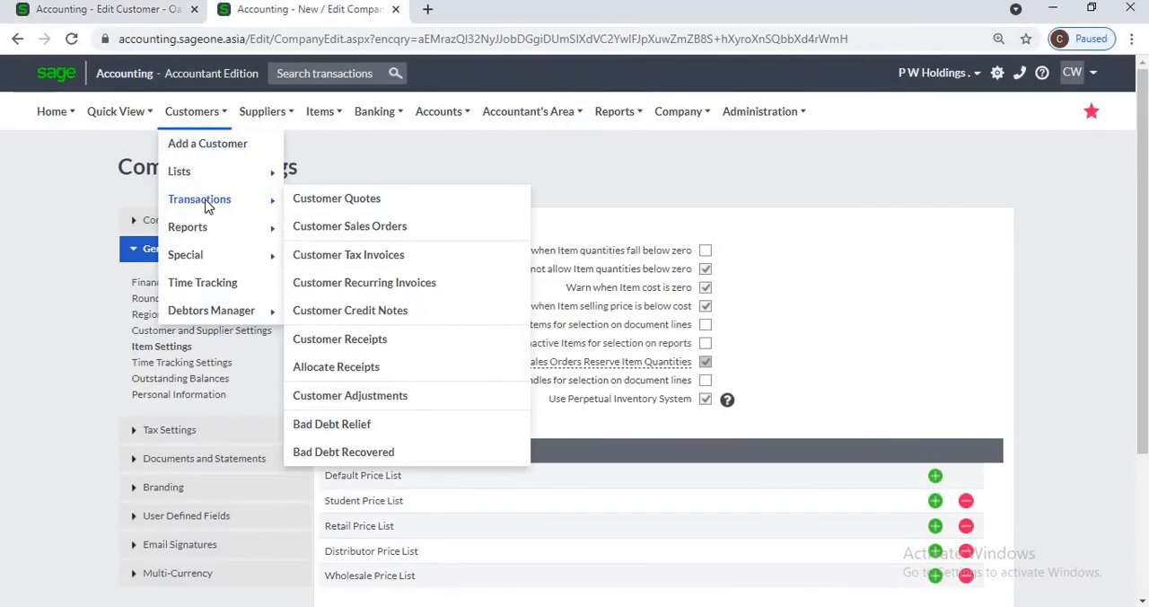
{"action": "left_click", "coordinate": [332, 255]}
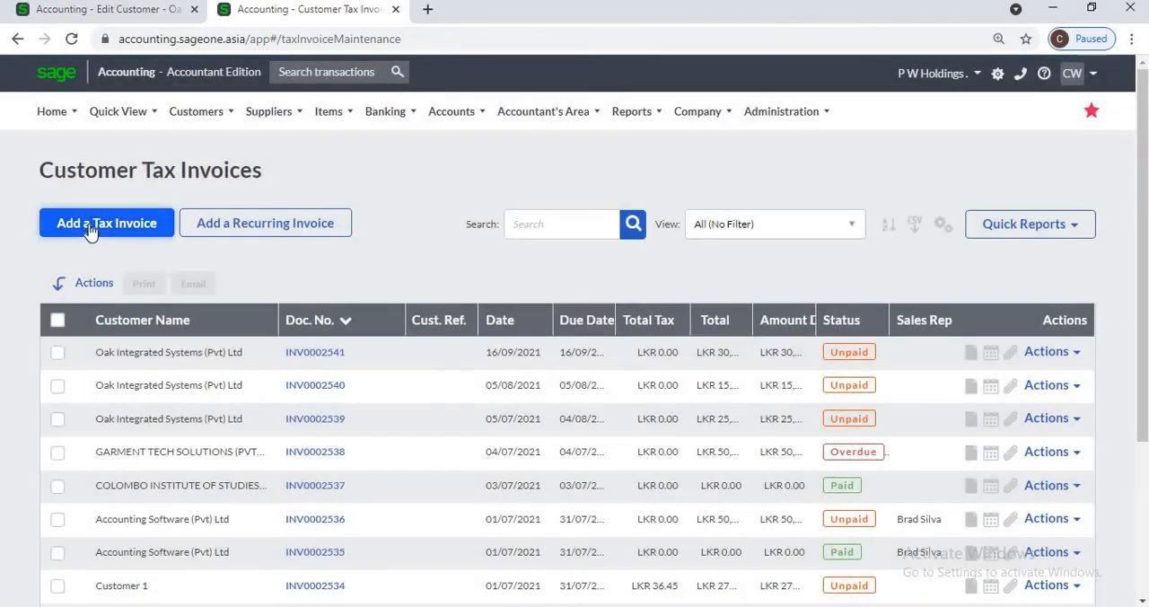
{"action": "left_click", "coordinate": [89, 230]}
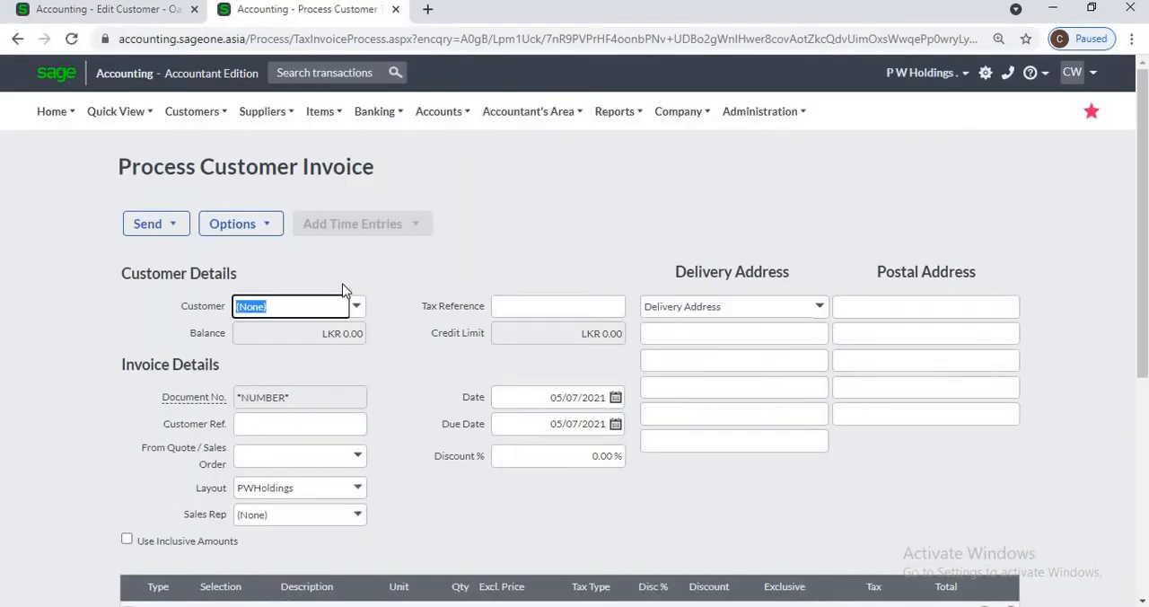
{"action": "type", "text": "Oak Integrated Systems ("}
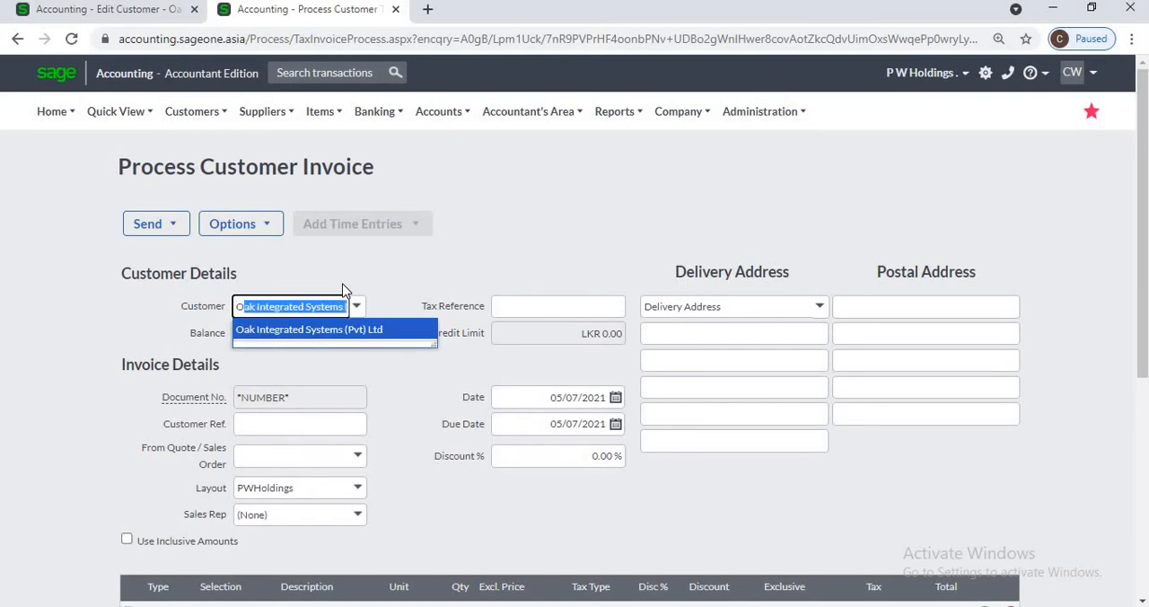
{"action": "key", "text": "Return"}
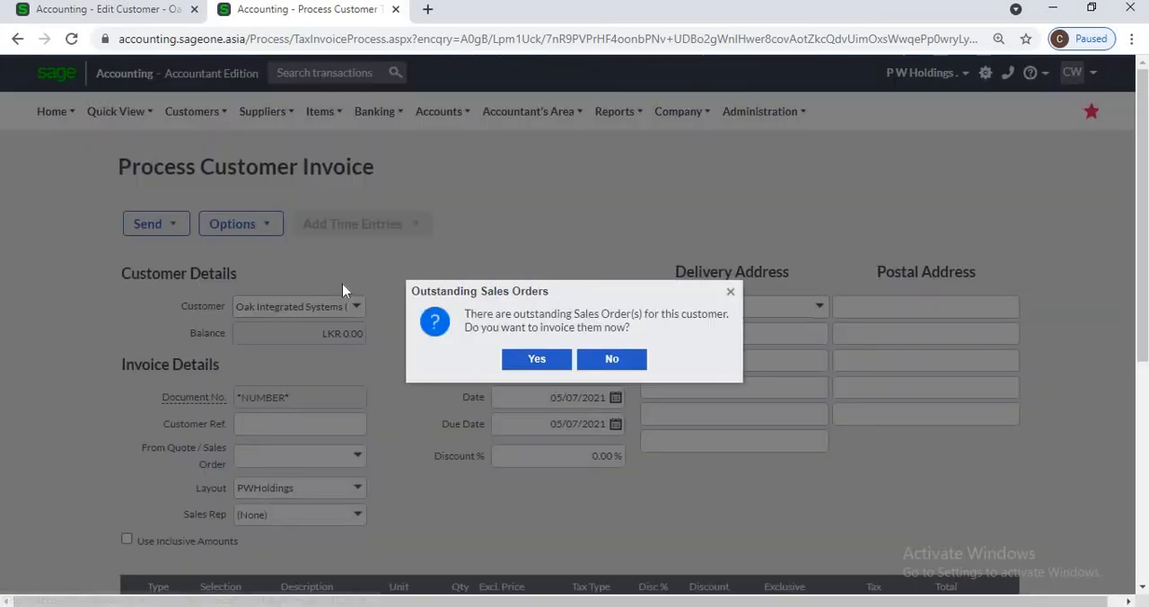
{"action": "left_click", "coordinate": [730, 293]}
Step: Select item S50U5Prm, Sage 50 US Premium 5 User, on the first line of the invoice
{"action": "scroll", "coordinate": [544, 495], "scroll_direction": "down", "scroll_amount": 2}
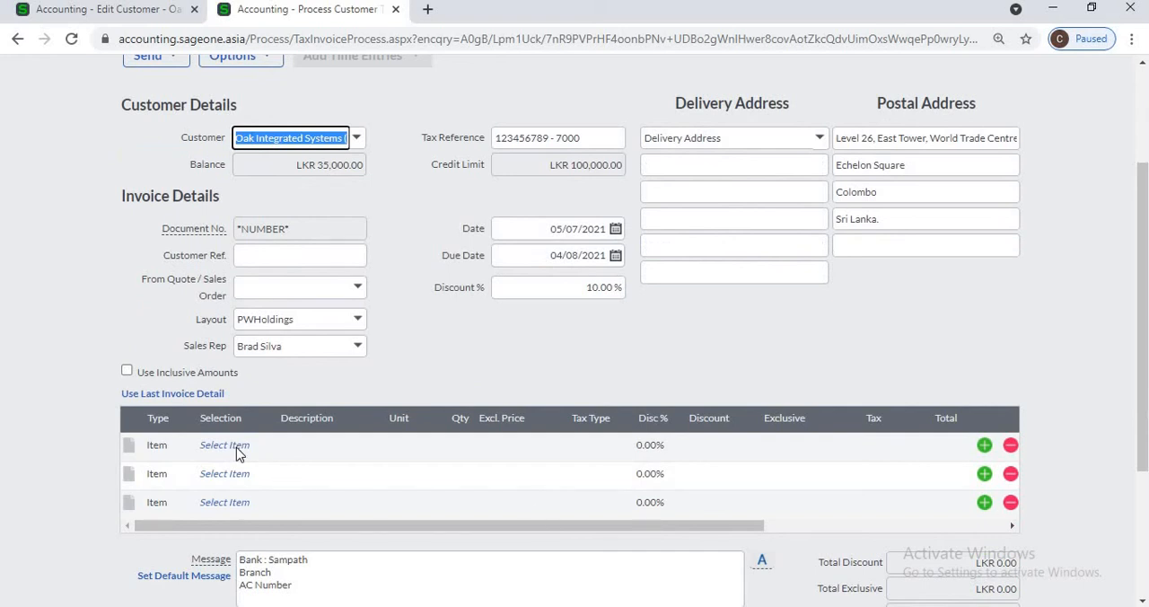
{"action": "key", "text": "Tab"}
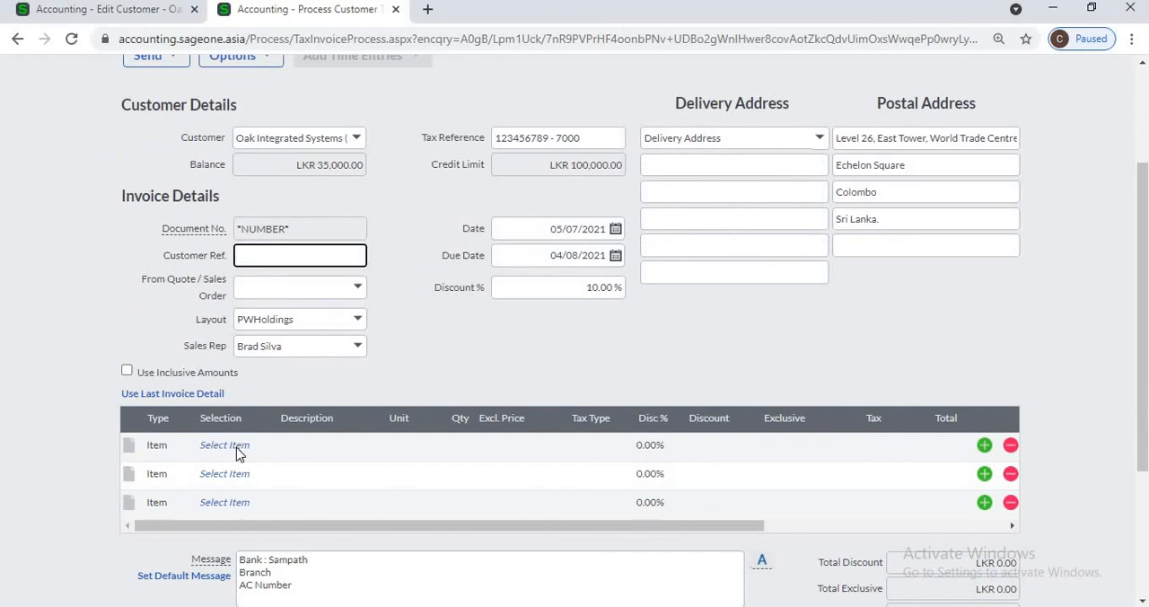
{"action": "left_click", "coordinate": [236, 447]}
{"action": "left_click", "coordinate": [265, 445]}
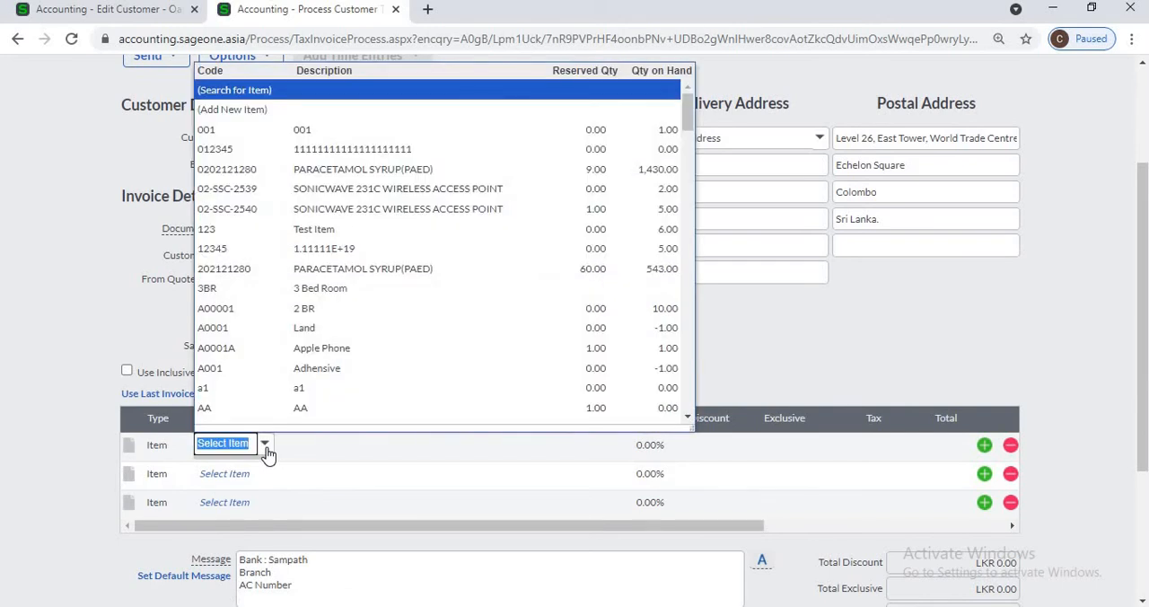
{"action": "type", "text": "s5"}
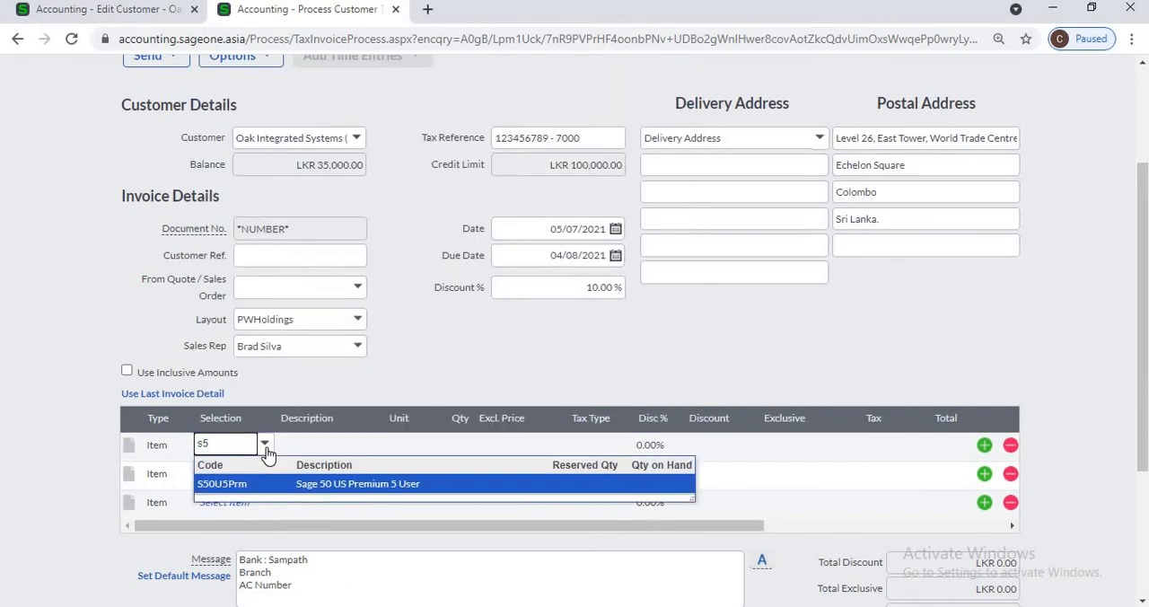
{"action": "key", "text": "Return"}
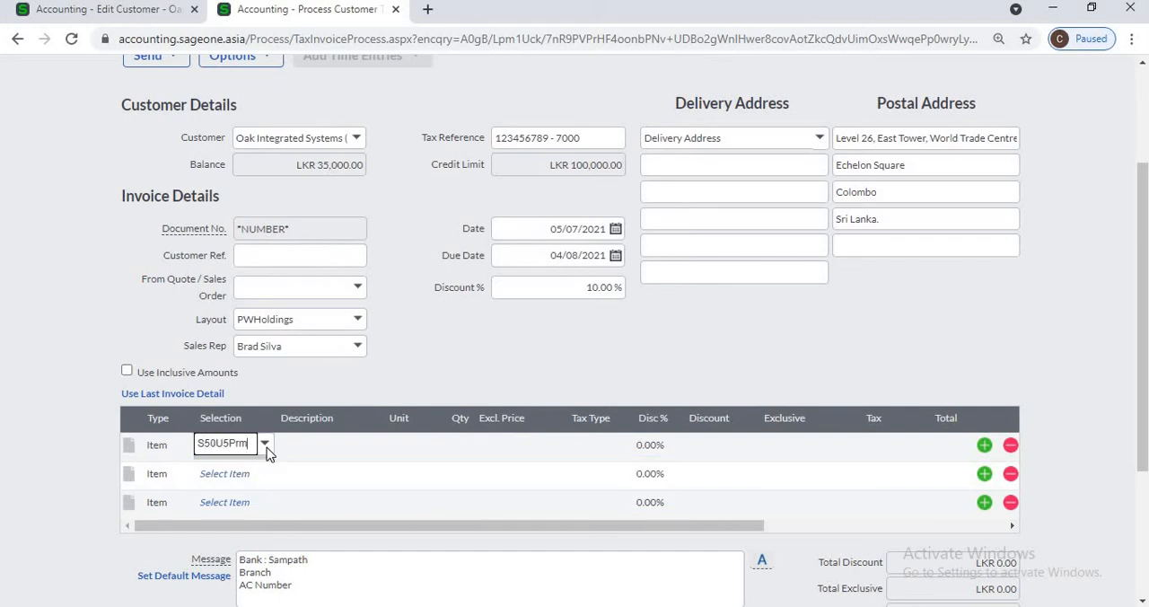
Step: Confirm the item on the first invoice line and check the tax type applied to that line
{"action": "key", "text": "Tab"}
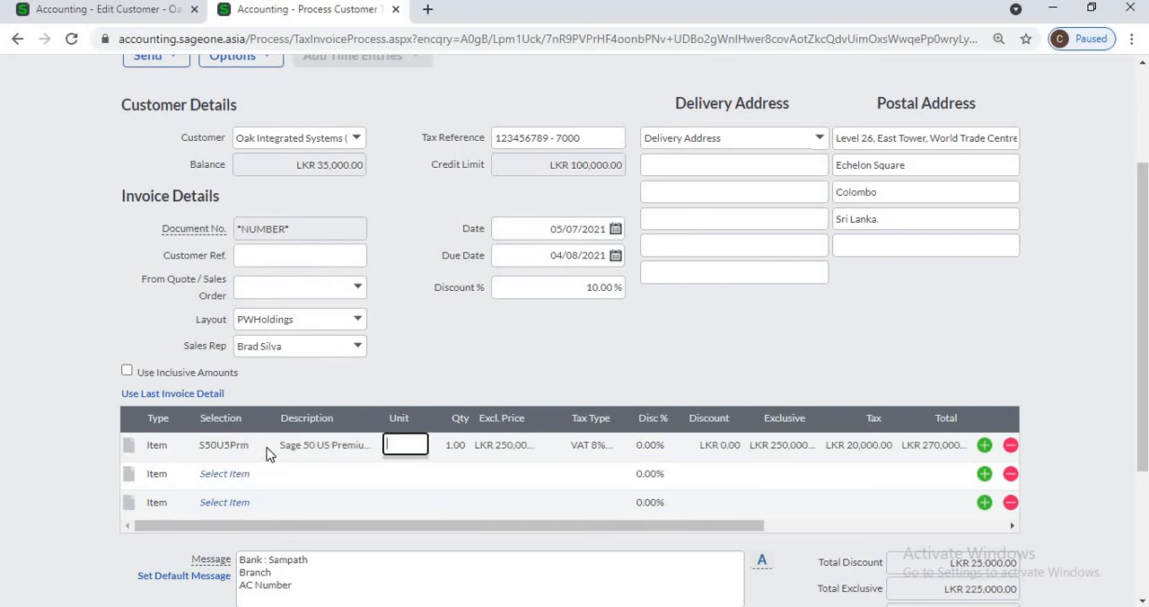
{"action": "left_click", "coordinate": [592, 447]}
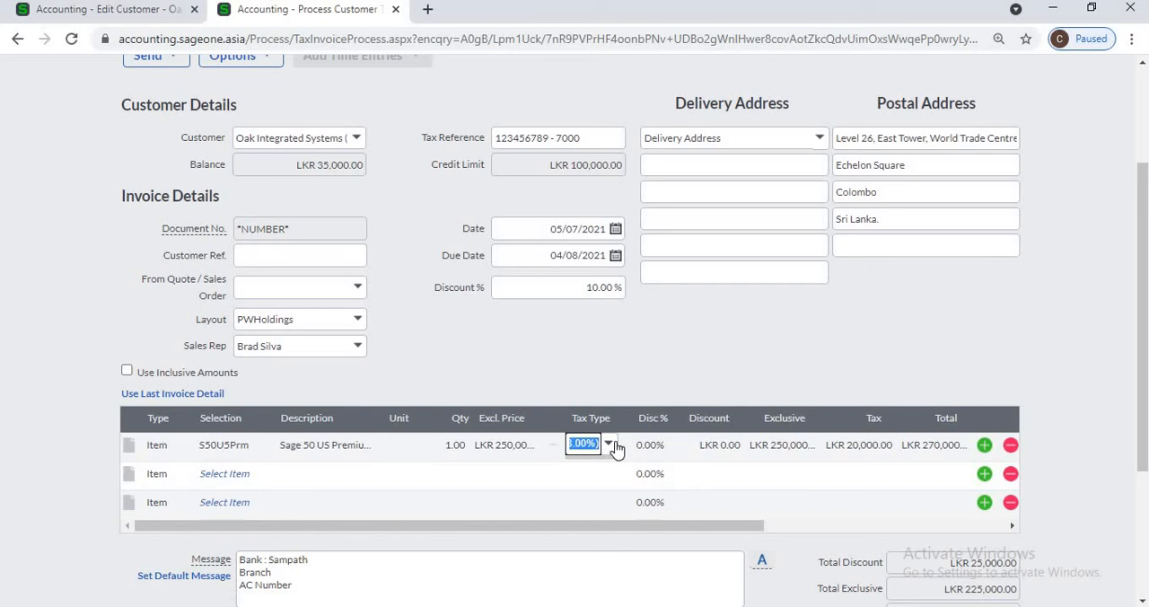
{"action": "left_click", "coordinate": [616, 447]}
{"action": "left_click", "coordinate": [609, 448]}
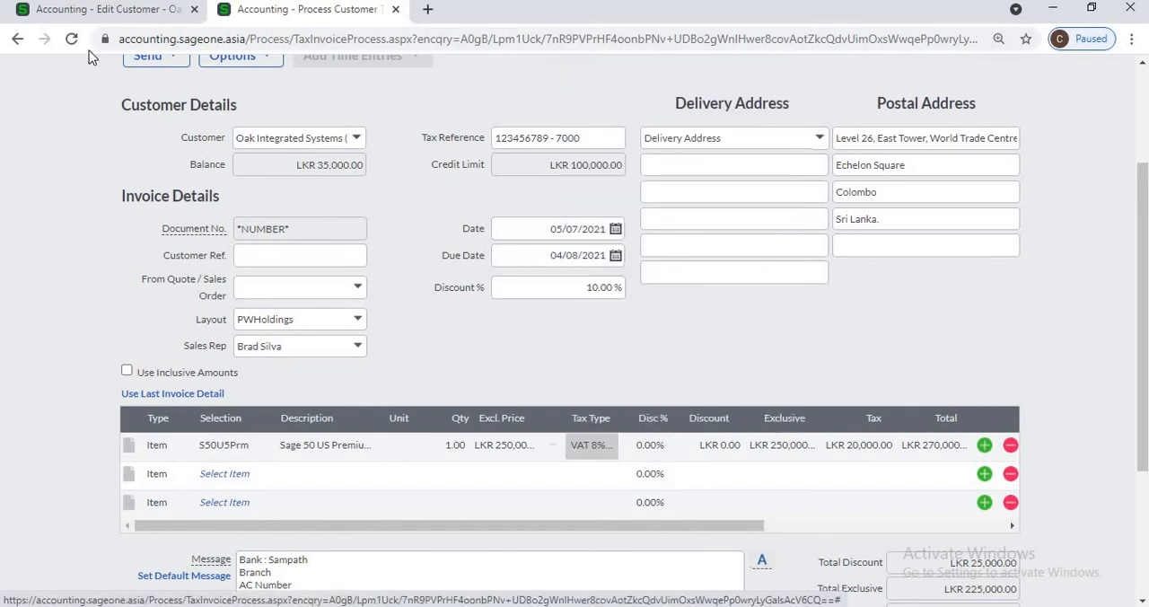
Step: Compare the customer record's Due Date for Payment setting with the due date on the tax invoice
{"action": "left_click", "coordinate": [86, 12]}
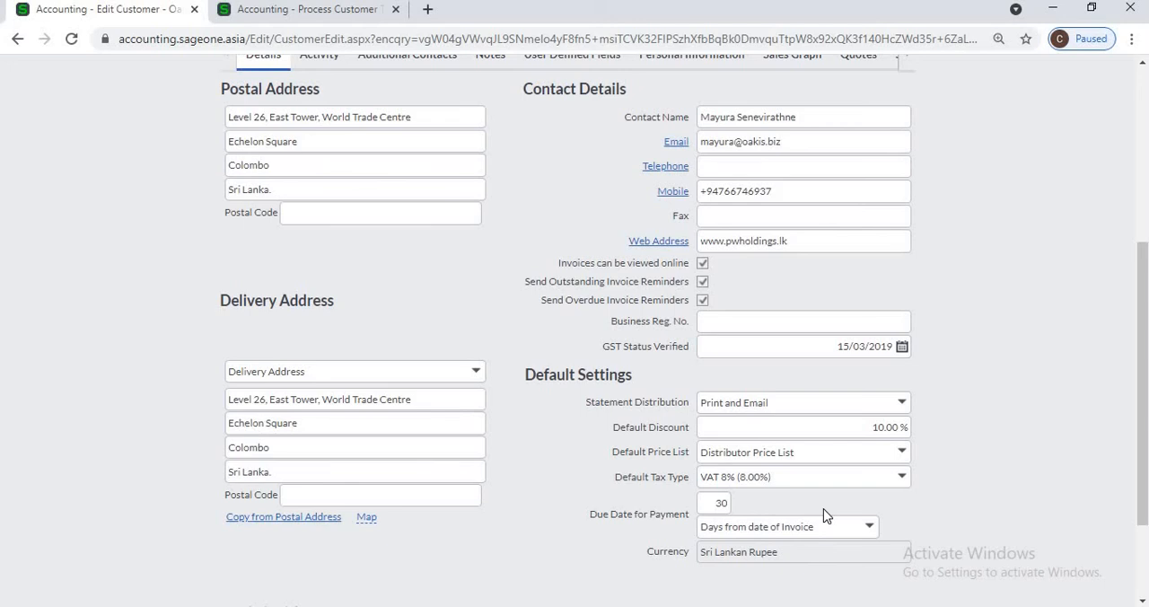
{"action": "left_click", "coordinate": [721, 503]}
{"action": "left_click", "coordinate": [236, 16]}
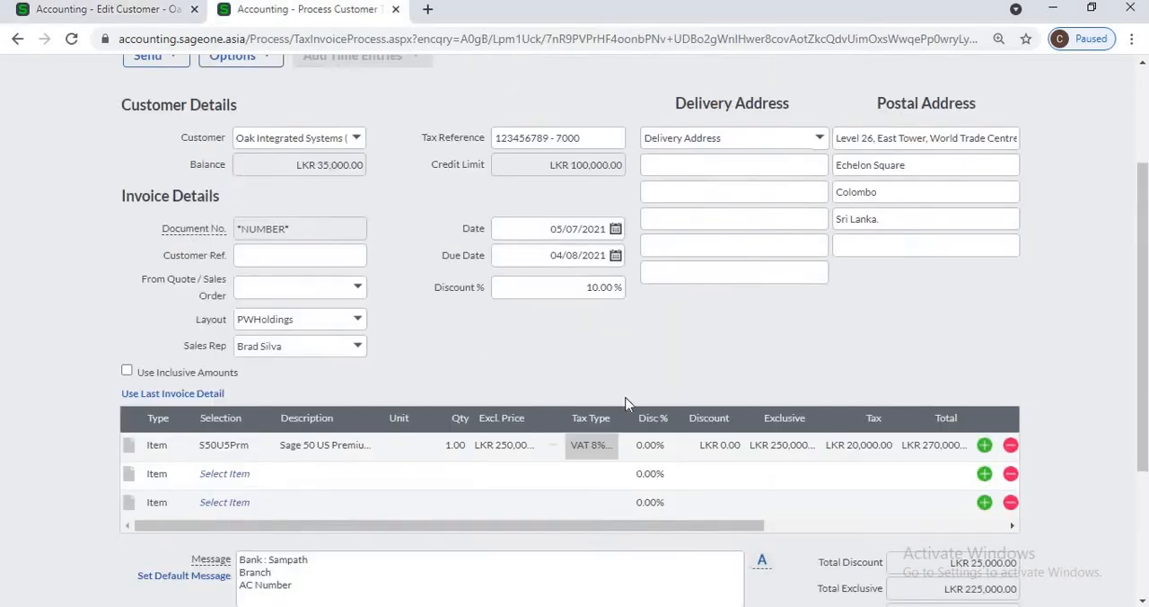
{"action": "left_click", "coordinate": [593, 253]}
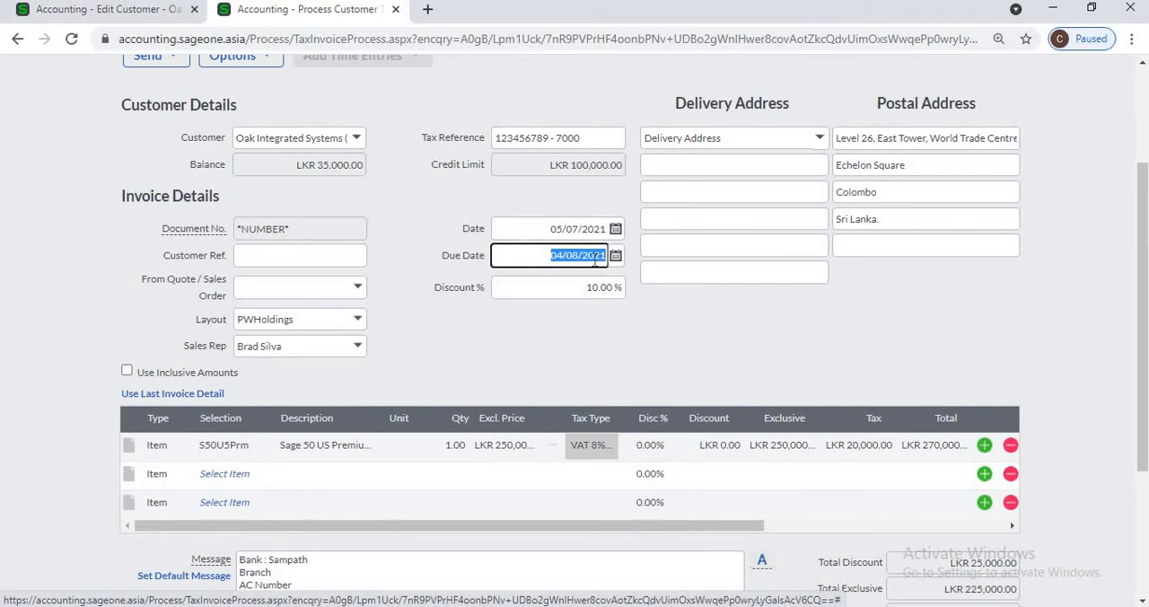
{"action": "left_click", "coordinate": [599, 319]}
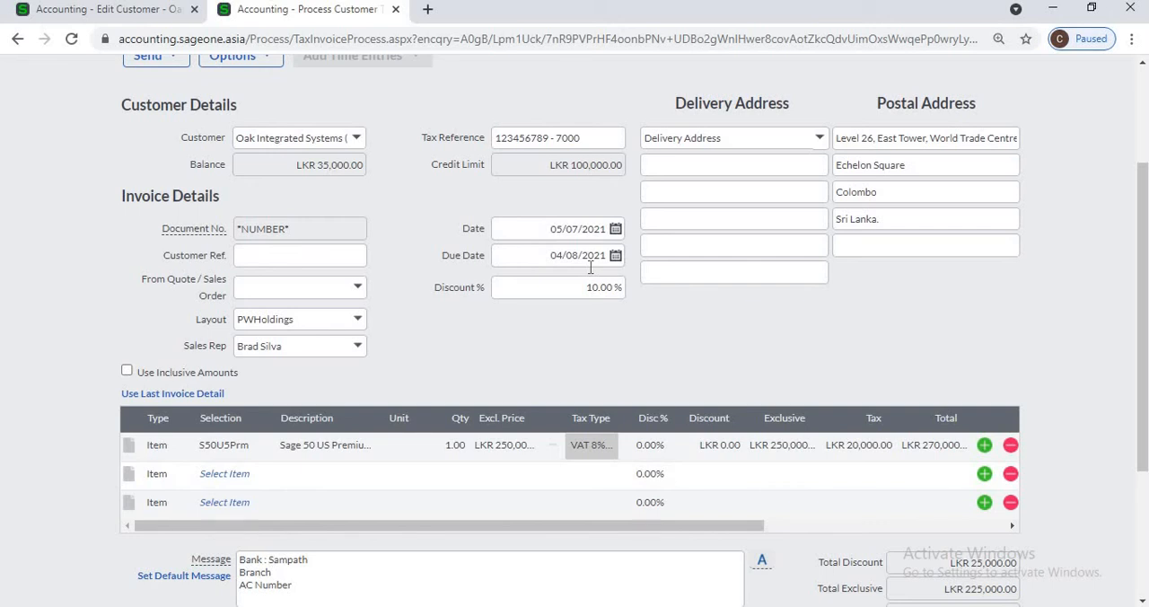
{"action": "left_click", "coordinate": [80, 11]}
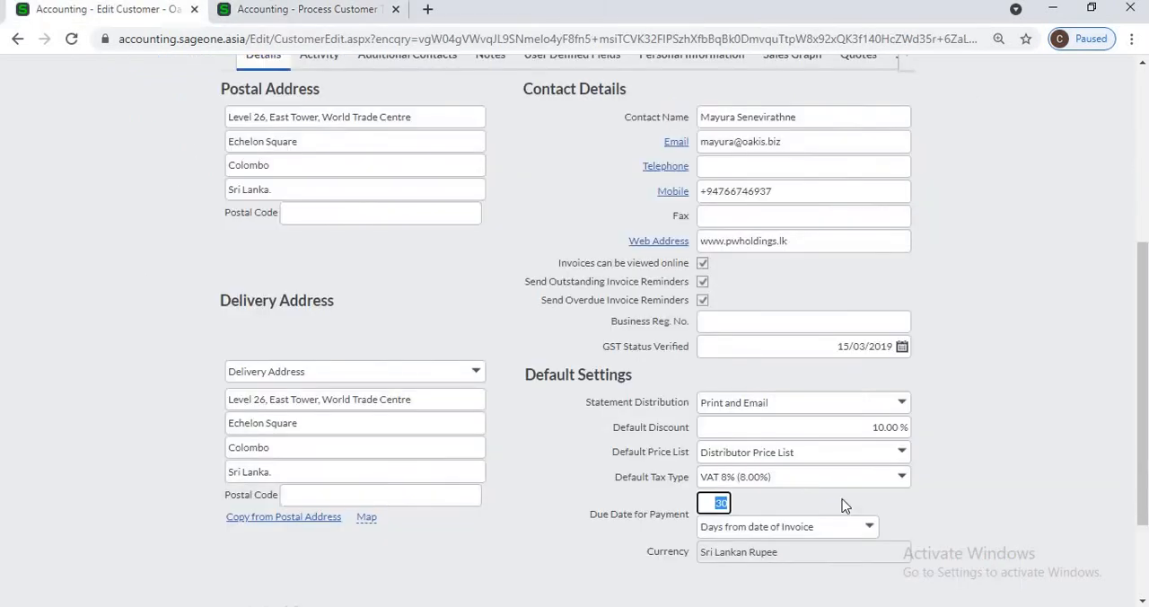
{"action": "left_click", "coordinate": [961, 519]}
Step: Leave the tax invoice without saving it and open a blank new customer record
{"action": "left_click", "coordinate": [254, 26]}
{"action": "scroll", "coordinate": [269, 269], "scroll_direction": "up", "scroll_amount": 2}
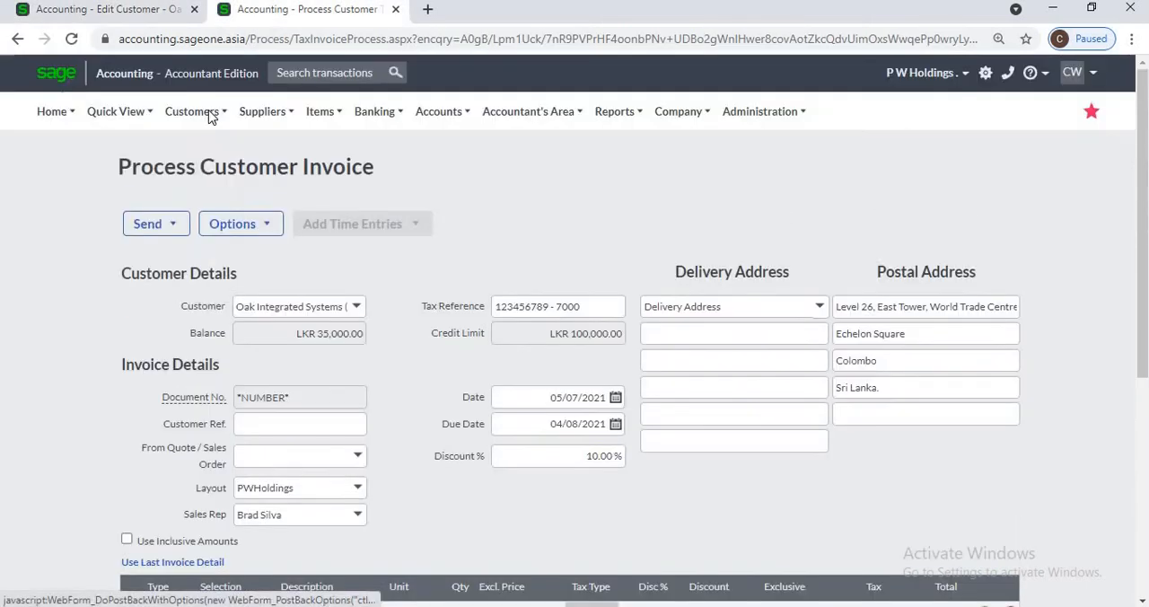
{"action": "mouse_move", "coordinate": [192, 111]}
{"action": "left_click", "coordinate": [206, 145]}
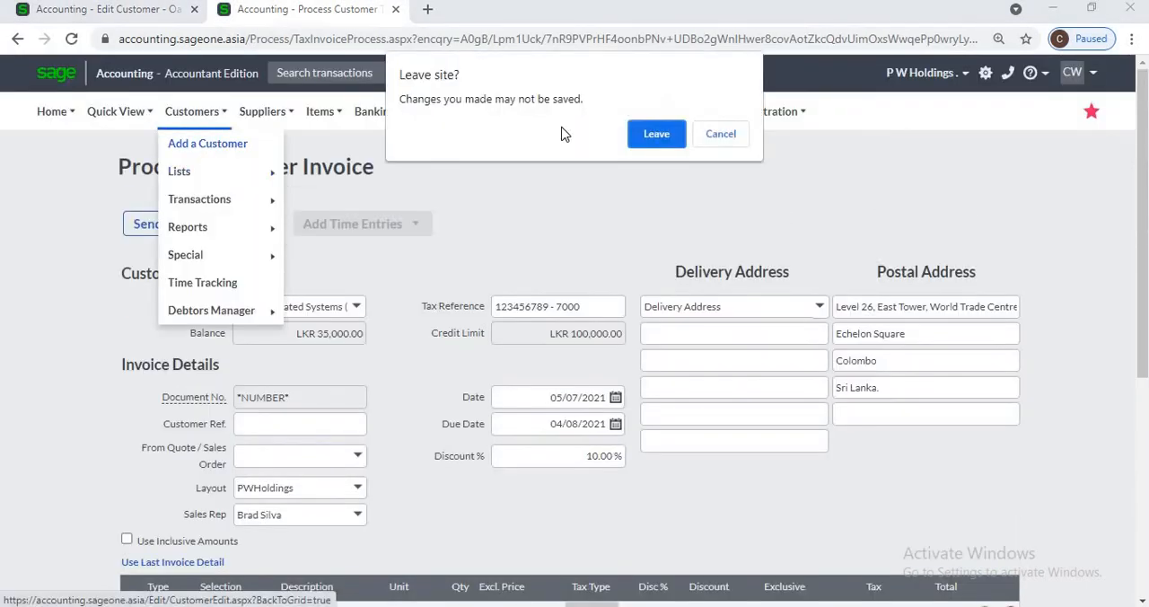
{"action": "left_click", "coordinate": [656, 135]}
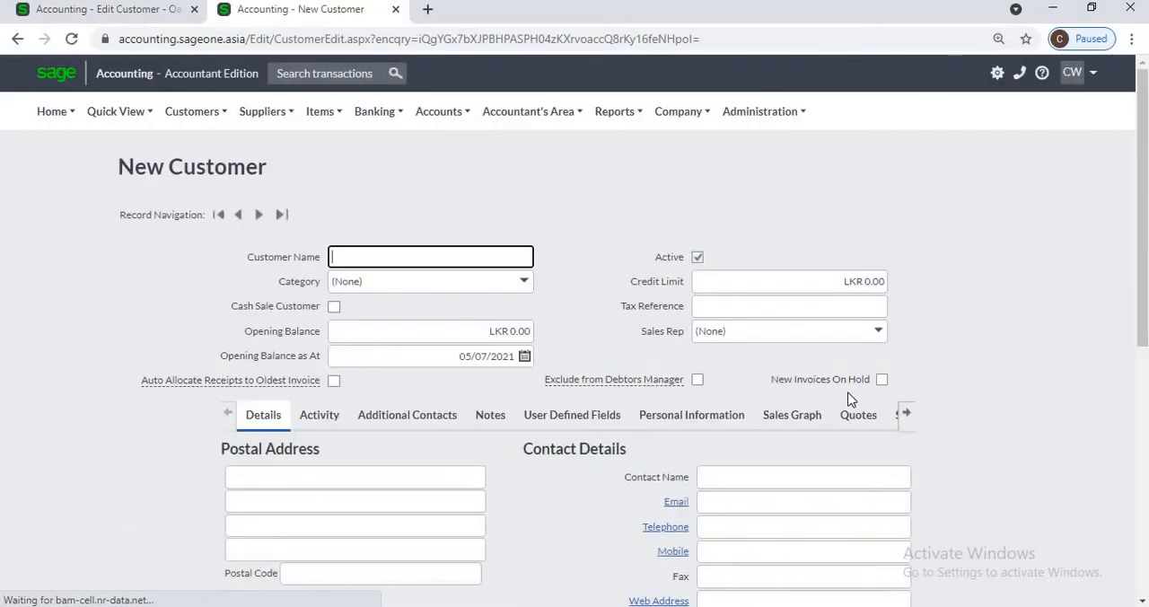
Step: Review the currency options in the new customer's Default Settings
{"action": "scroll", "coordinate": [853, 404], "scroll_direction": "down", "scroll_amount": 3}
{"action": "scroll", "coordinate": [874, 466], "scroll_direction": "down", "scroll_amount": 5}
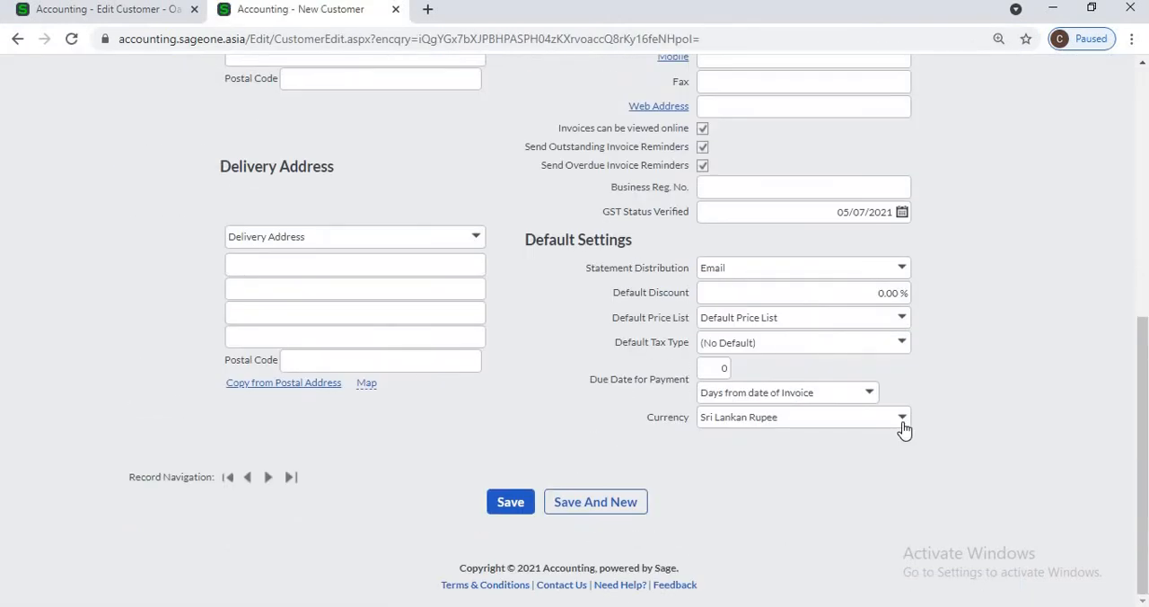
{"action": "left_click", "coordinate": [902, 419]}
{"action": "left_click", "coordinate": [805, 476]}
Step: Open the Multi-Currency section of the Company Settings to review the currencies and exchange rates
{"action": "scroll", "coordinate": [620, 359], "scroll_direction": "up", "scroll_amount": 6}
{"action": "left_click", "coordinate": [681, 114]}
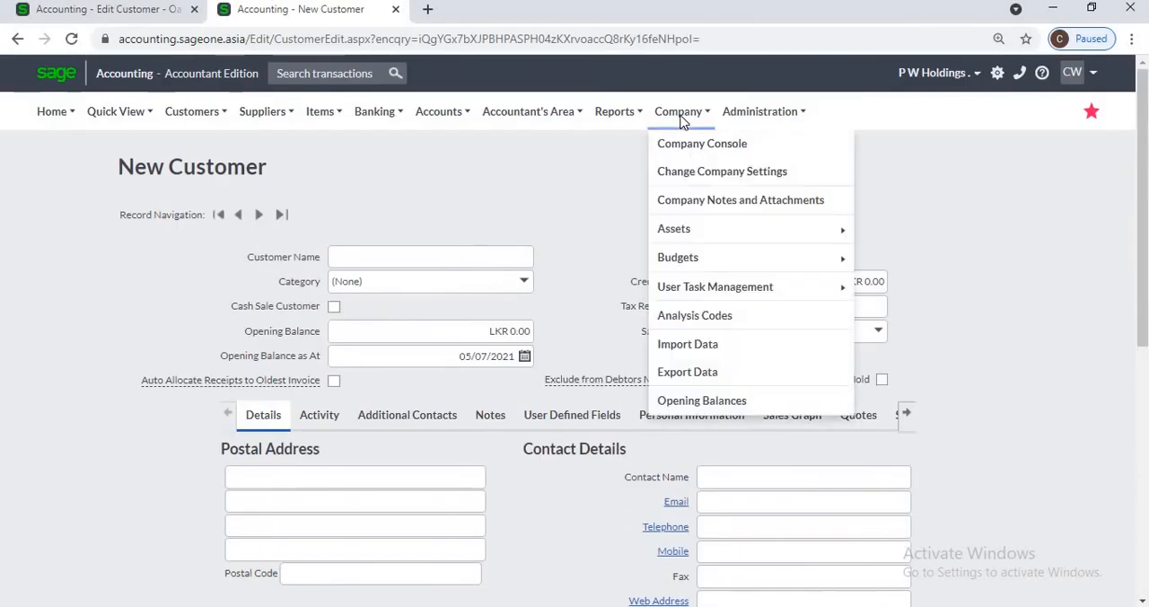
{"action": "left_click", "coordinate": [691, 182]}
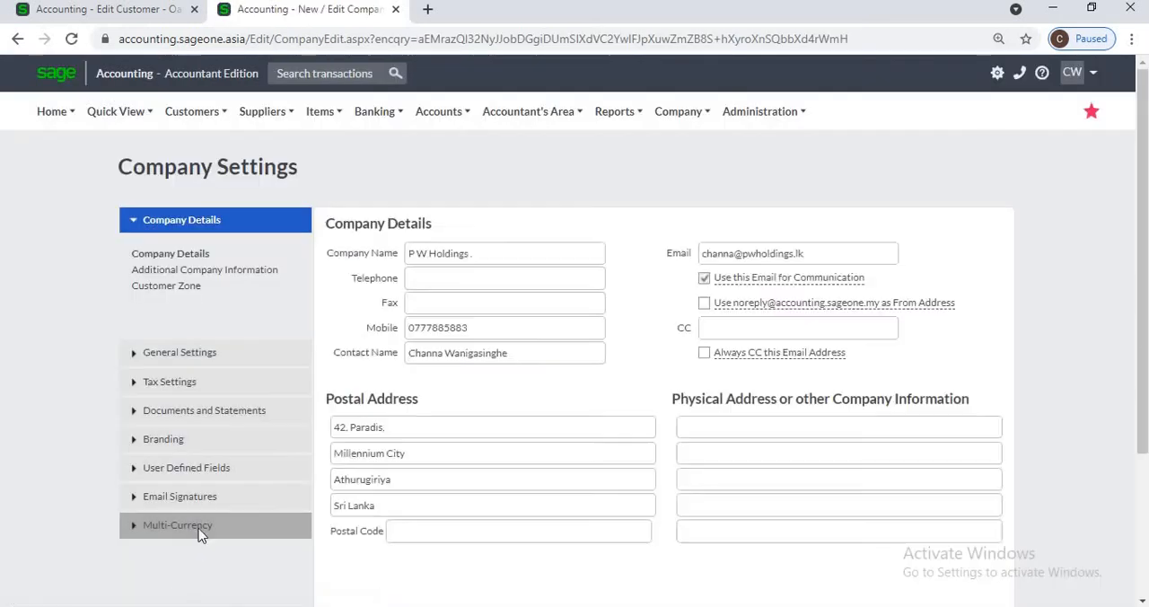
{"action": "left_click", "coordinate": [202, 528]}
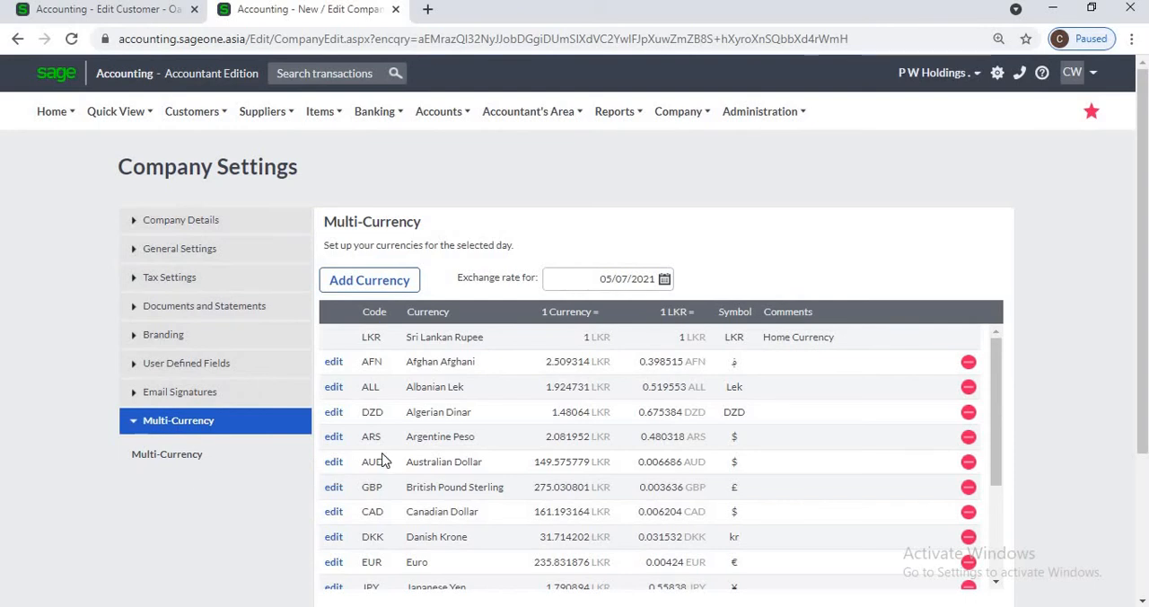
Step: Return to the Oak Integrated Systems (Pvt) Ltd customer record and view its activity
{"action": "left_click", "coordinate": [135, 18]}
{"action": "scroll", "coordinate": [74, 222], "scroll_direction": "up", "scroll_amount": 1}
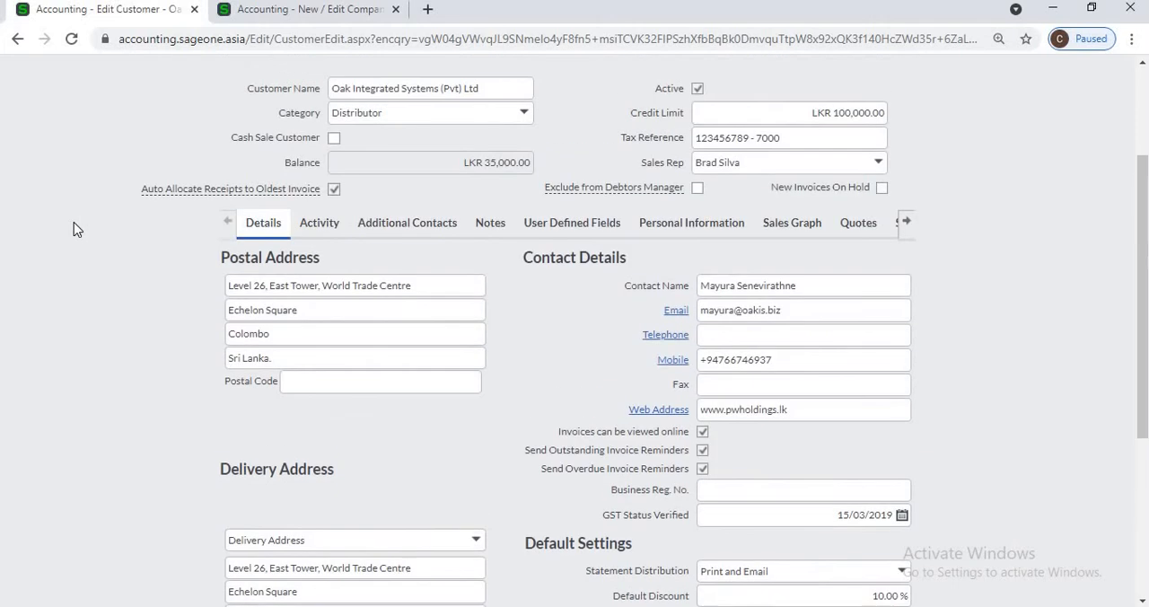
{"action": "left_click", "coordinate": [319, 227]}
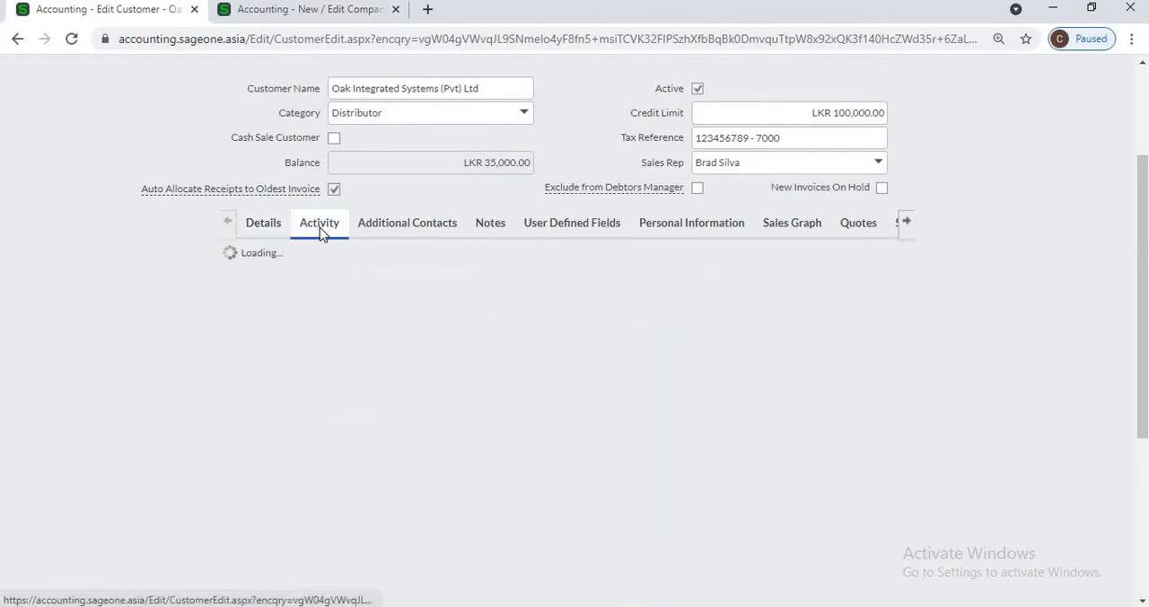
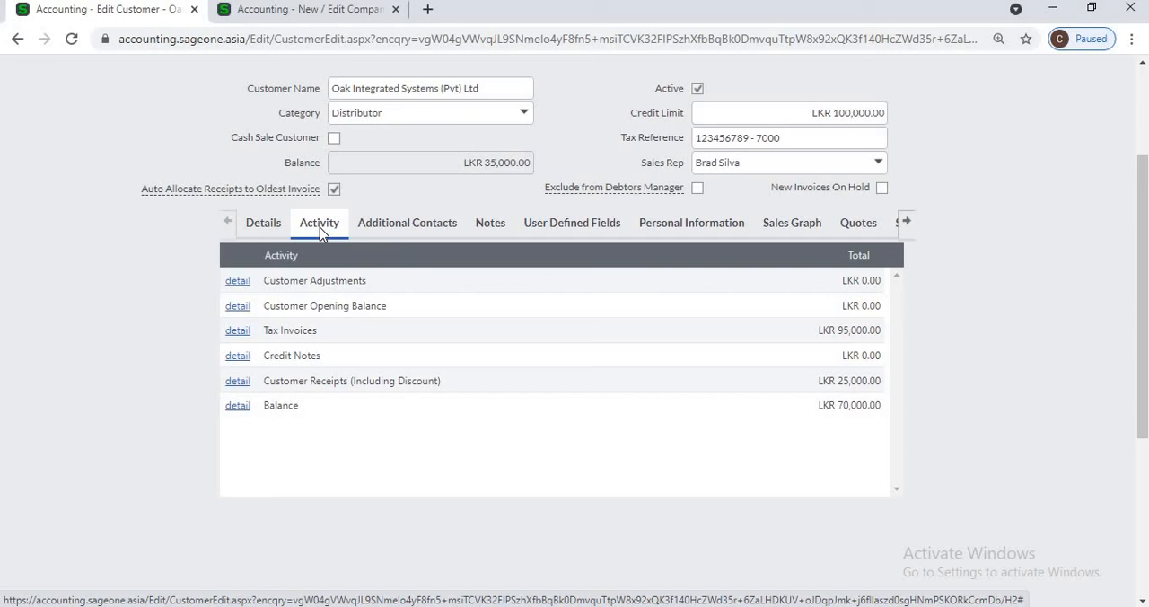
Step: View the detailed list of tax invoices in the customer's activity
{"action": "left_click", "coordinate": [238, 331]}
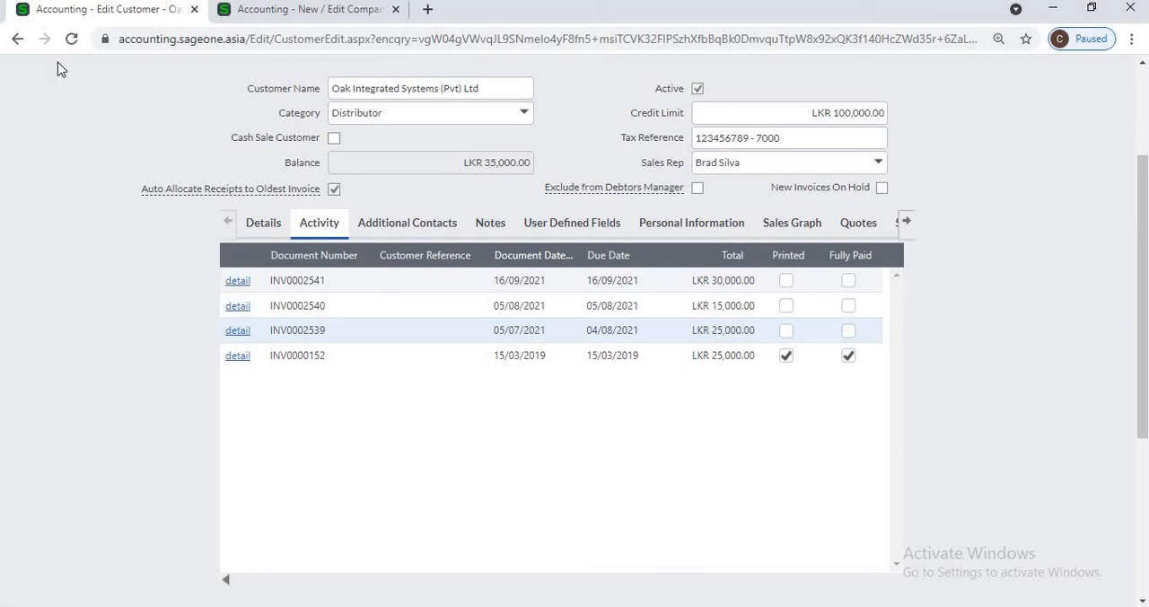
{"action": "right_click", "coordinate": [17, 39]}
{"action": "left_click", "coordinate": [57, 437]}
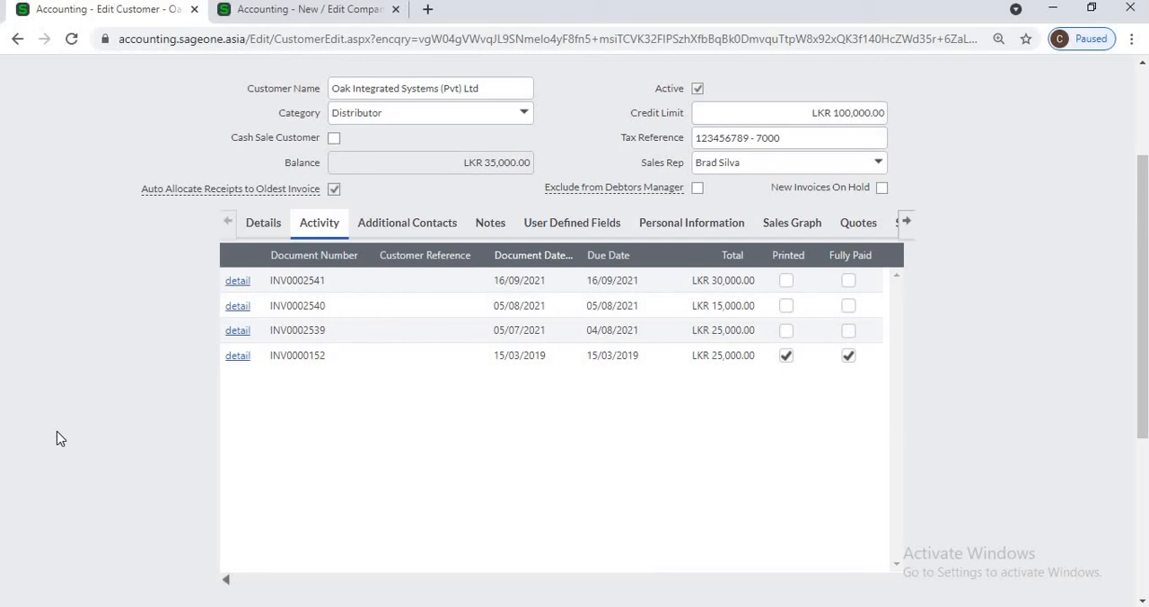
Step: Open the customer's Additional Contacts and look through the available contact columns
{"action": "left_click", "coordinate": [372, 230]}
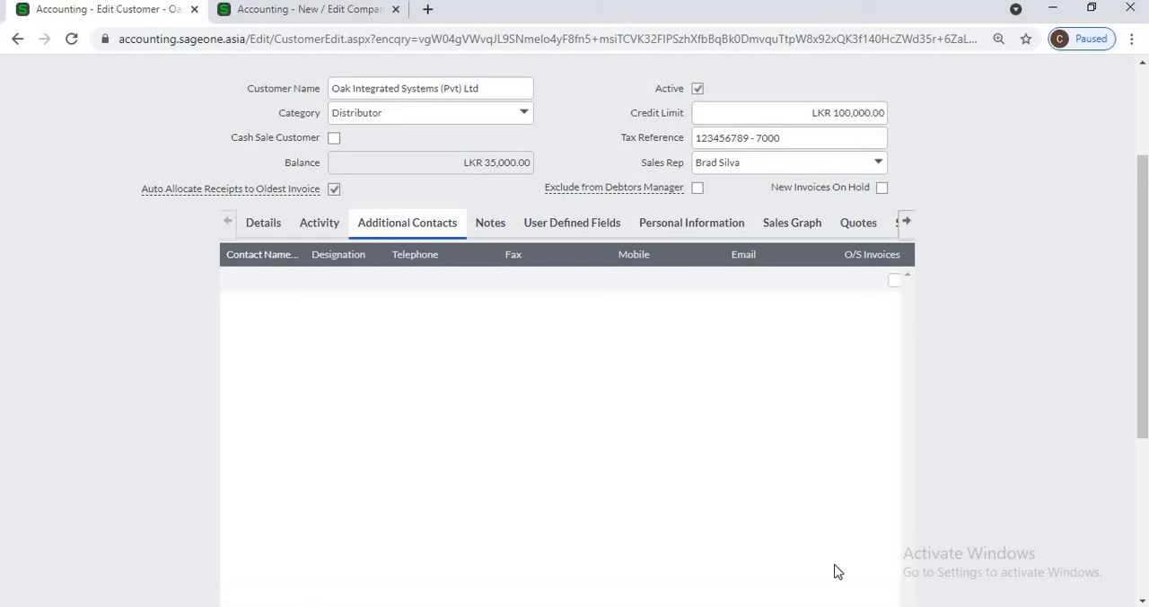
{"action": "scroll", "coordinate": [840, 563], "scroll_direction": "down", "scroll_amount": 1}
{"action": "scroll", "coordinate": [835, 573], "scroll_direction": "down", "scroll_amount": 1}
{"action": "scroll", "coordinate": [829, 440], "scroll_direction": "right", "scroll_amount": 2}
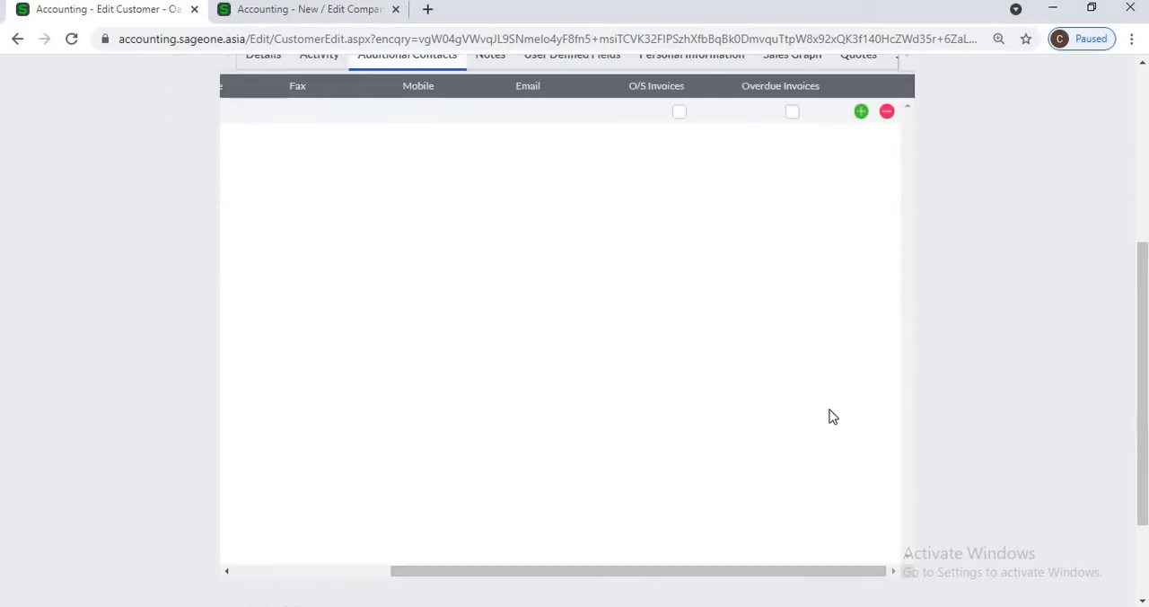
Step: Add a second blank line to the additional contacts and remove it again
{"action": "scroll", "coordinate": [834, 413], "scroll_direction": "up", "scroll_amount": 3}
{"action": "left_click", "coordinate": [861, 365]}
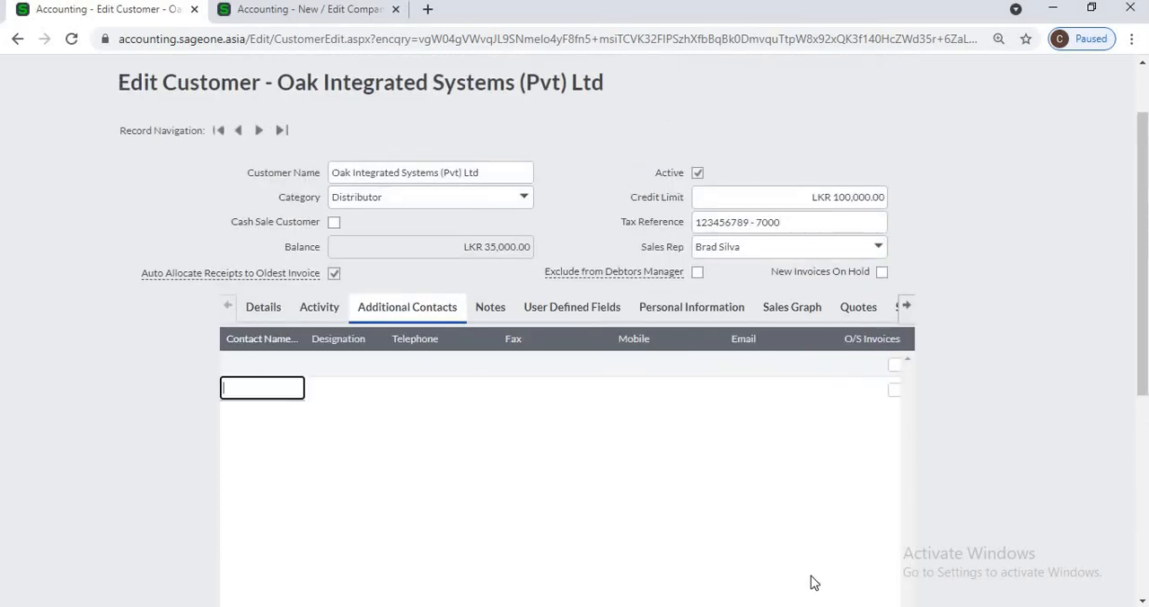
{"action": "scroll", "coordinate": [805, 563], "scroll_direction": "down", "scroll_amount": 4}
{"action": "scroll", "coordinate": [769, 486], "scroll_direction": "up", "scroll_amount": 4}
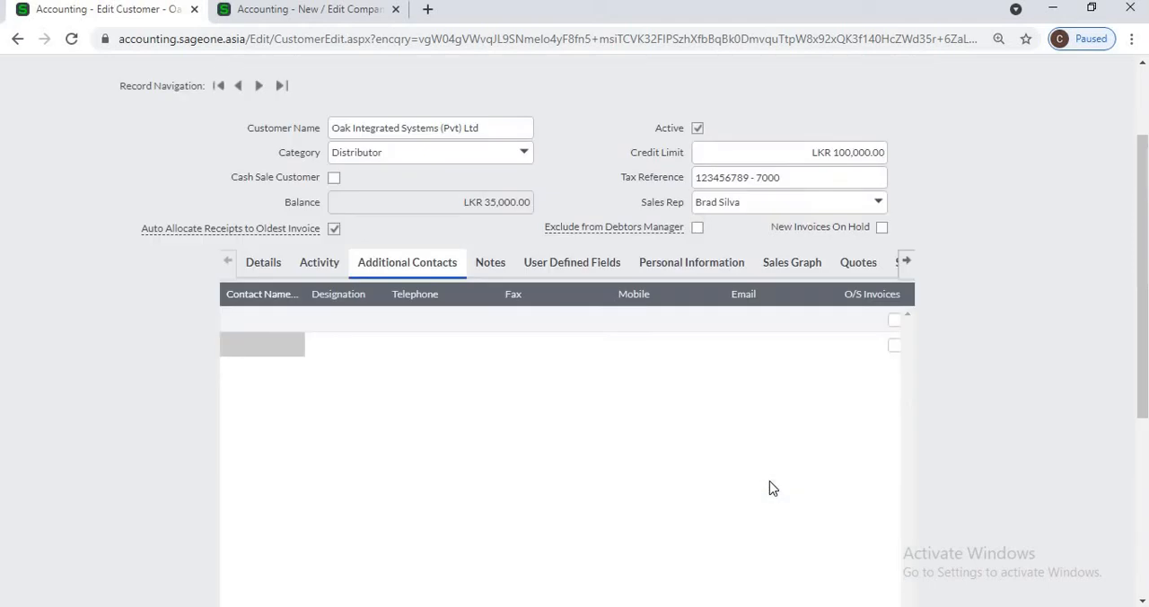
{"action": "scroll", "coordinate": [773, 546], "scroll_direction": "down", "scroll_amount": 4}
{"action": "scroll", "coordinate": [806, 476], "scroll_direction": "right", "scroll_amount": 5}
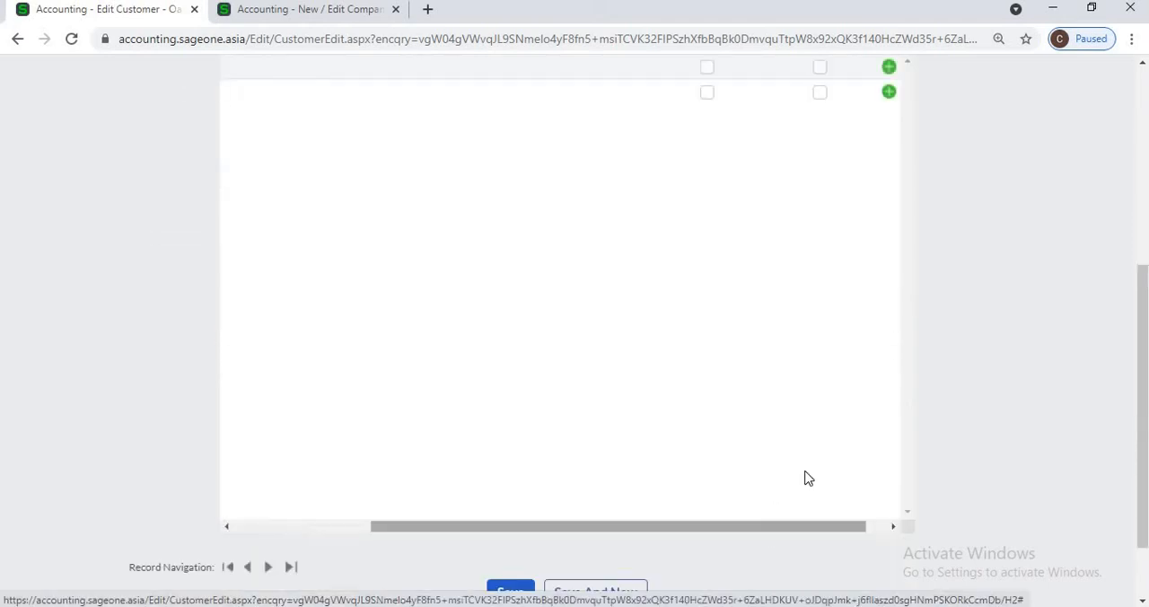
{"action": "scroll", "coordinate": [808, 479], "scroll_direction": "up", "scroll_amount": 3}
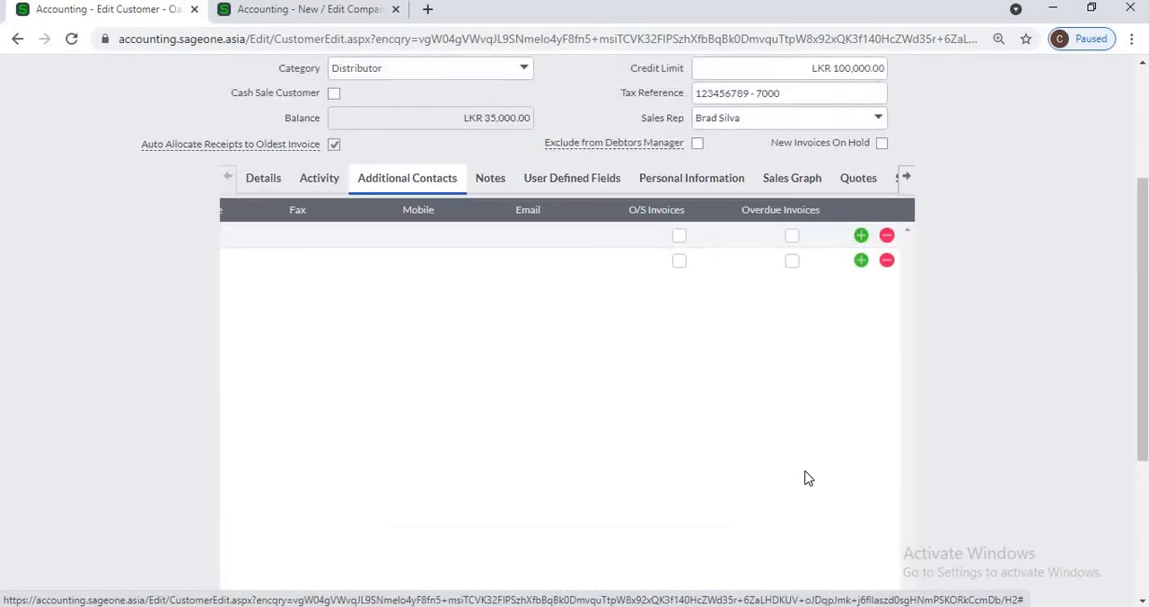
{"action": "left_click", "coordinate": [887, 260]}
{"action": "scroll", "coordinate": [754, 528], "scroll_direction": "down", "scroll_amount": 2}
{"action": "scroll", "coordinate": [362, 425], "scroll_direction": "up", "scroll_amount": 8}
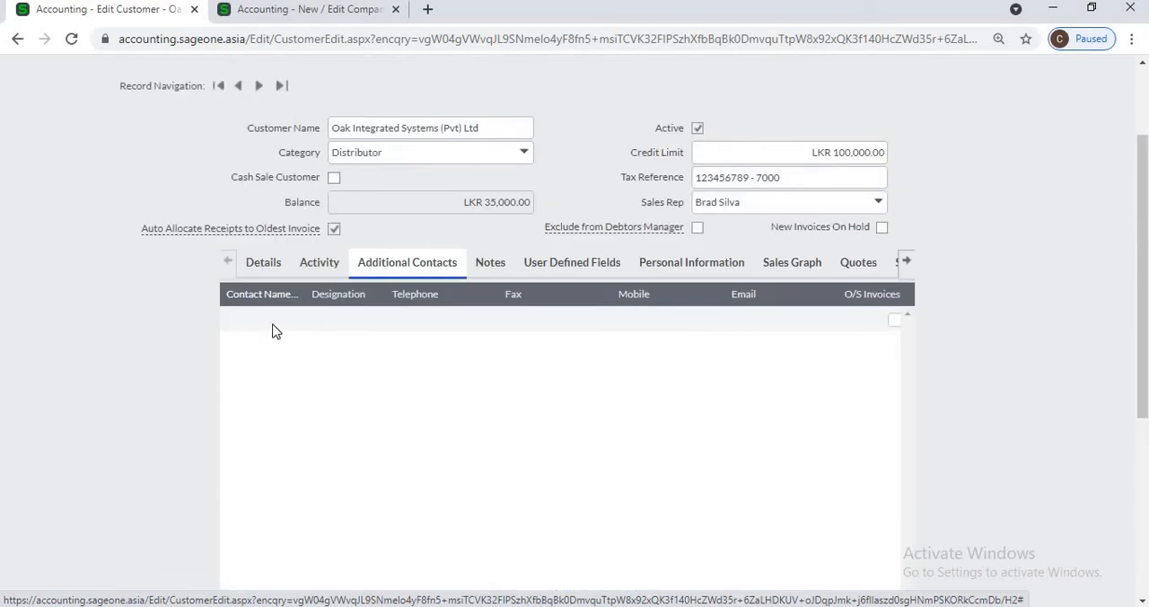
Step: Go through the name, designation, telephone, fax, mobile and email fields of the additional contact line without filling them in
{"action": "left_click", "coordinate": [275, 321]}
{"action": "left_click", "coordinate": [352, 324]}
{"action": "left_click", "coordinate": [449, 323]}
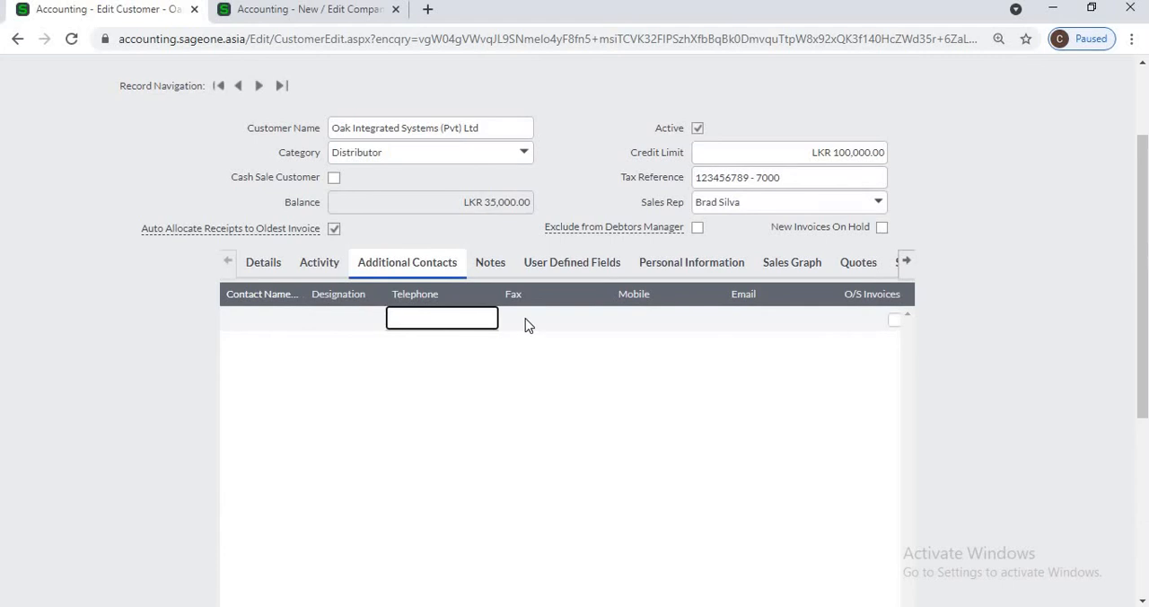
{"action": "left_click", "coordinate": [531, 320]}
{"action": "left_click", "coordinate": [687, 319]}
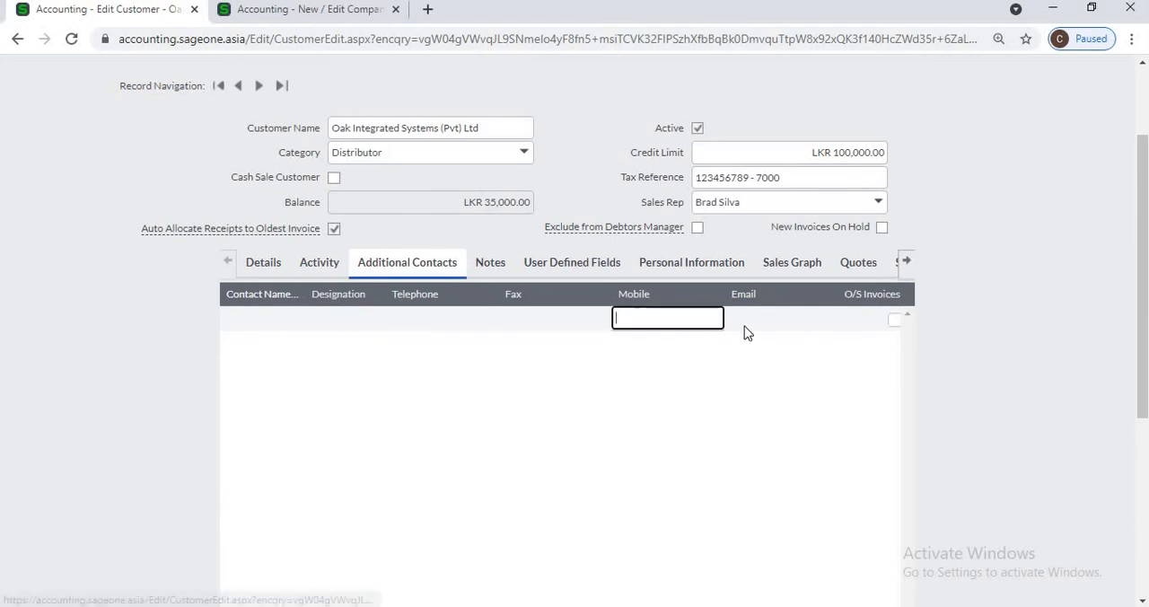
{"action": "left_click", "coordinate": [759, 321]}
Step: Enable both O/S Invoices and Overdue Invoices for the additional contact line
{"action": "scroll", "coordinate": [806, 531], "scroll_direction": "down", "scroll_amount": 1}
{"action": "scroll", "coordinate": [799, 504], "scroll_direction": "down", "scroll_amount": 2}
{"action": "scroll", "coordinate": [798, 502], "scroll_direction": "right", "scroll_amount": 3}
{"action": "scroll", "coordinate": [798, 503], "scroll_direction": "up", "scroll_amount": 3}
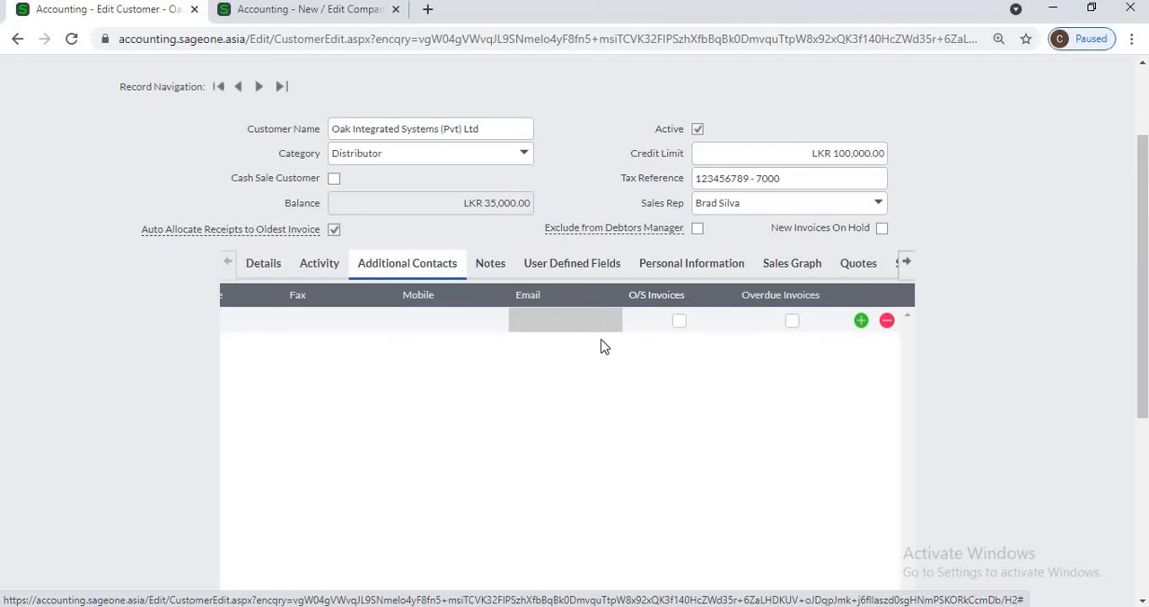
{"action": "left_click", "coordinate": [679, 321]}
{"action": "left_click", "coordinate": [793, 323]}
{"action": "scroll", "coordinate": [784, 378], "scroll_direction": "down", "scroll_amount": 4}
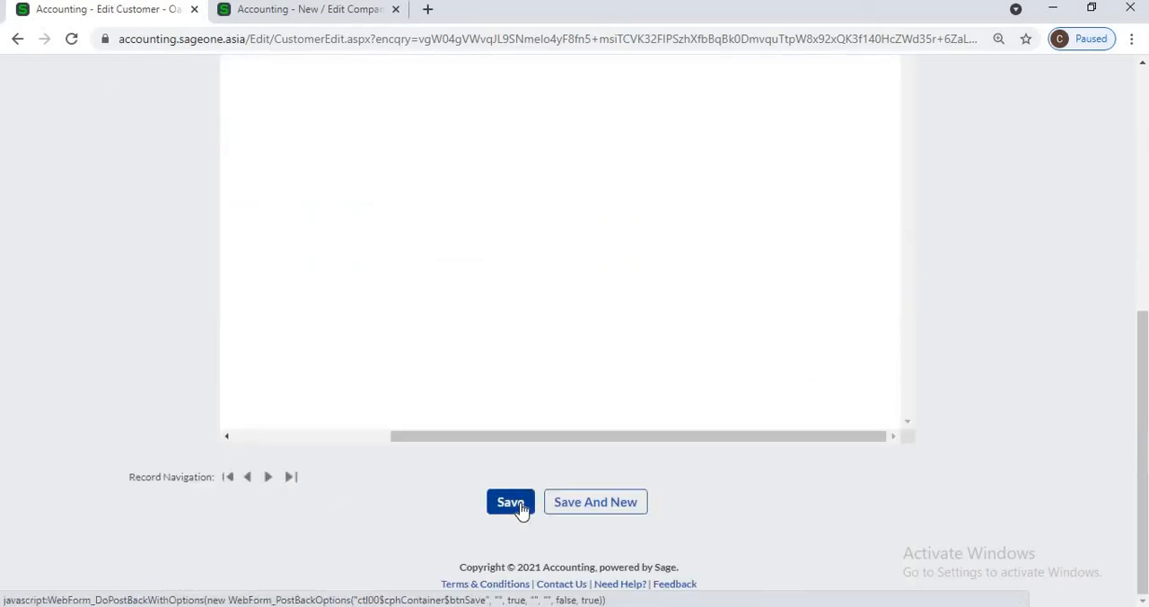
{"action": "scroll", "coordinate": [649, 490], "scroll_direction": "up", "scroll_amount": 5}
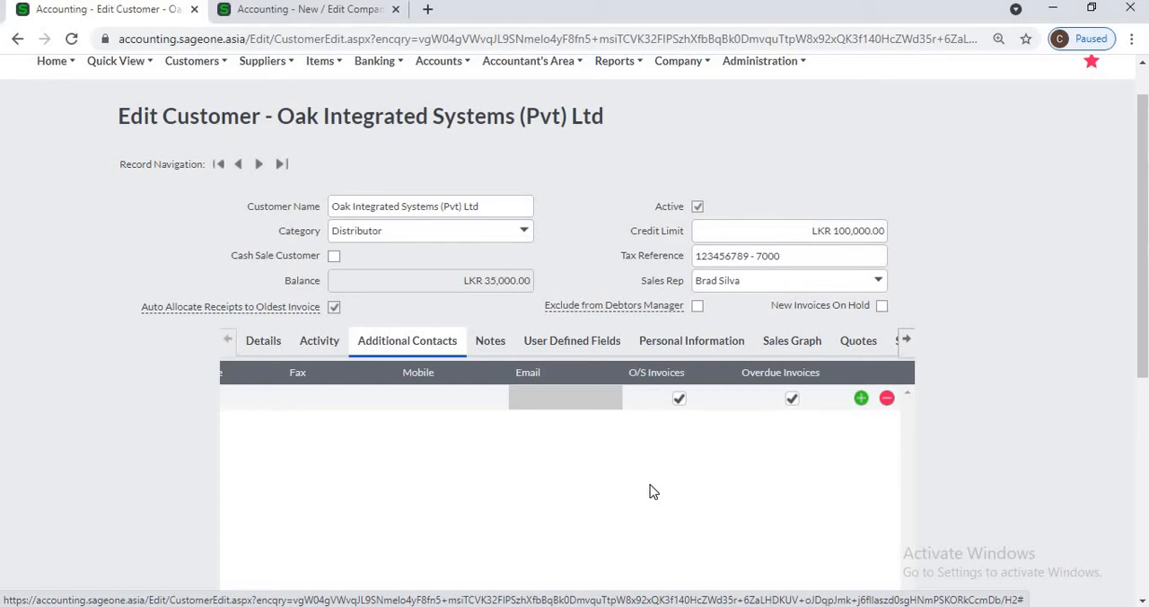
Step: View the customer's Notes and check the overdue customer notes in the dashboard's To Do List in the second browser tab
{"action": "left_click", "coordinate": [499, 344]}
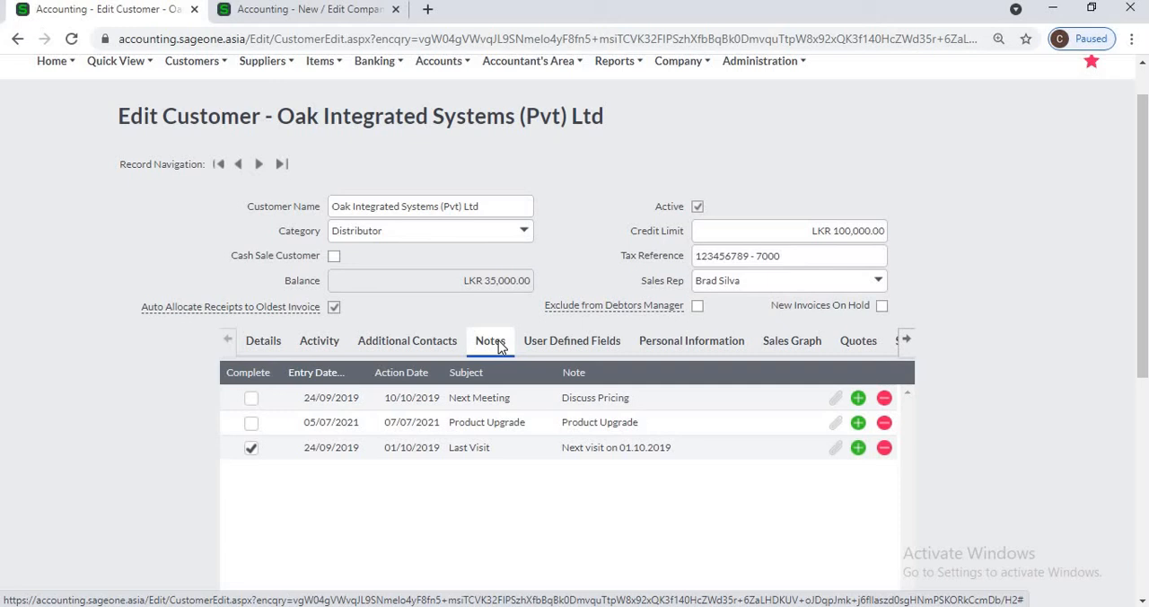
{"action": "left_click", "coordinate": [341, 12]}
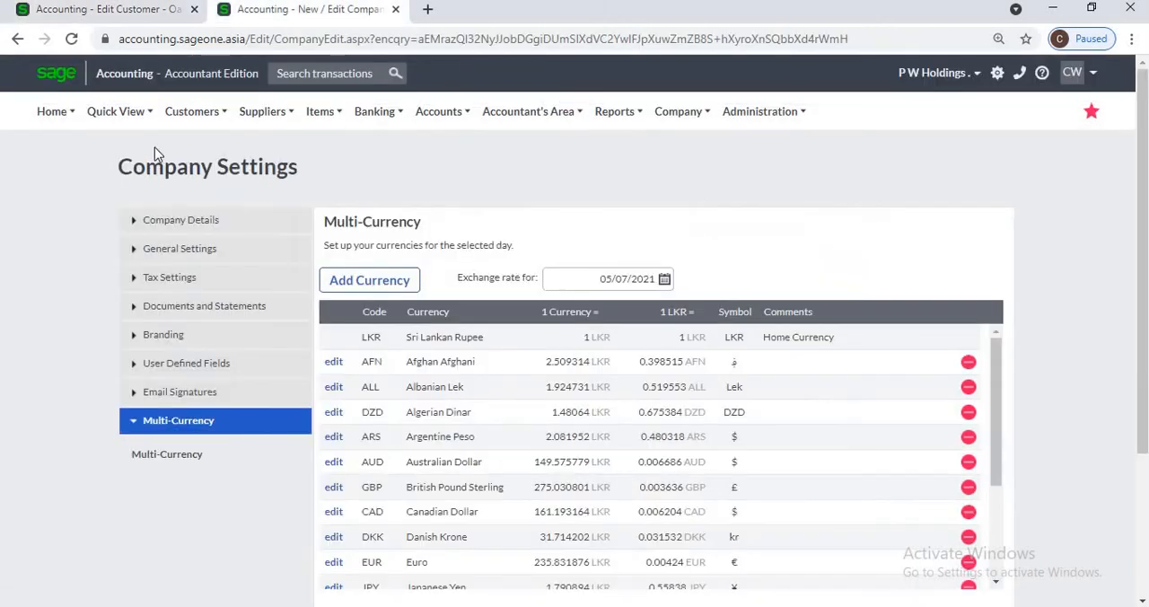
{"action": "left_click", "coordinate": [52, 111]}
{"action": "left_click", "coordinate": [54, 146]}
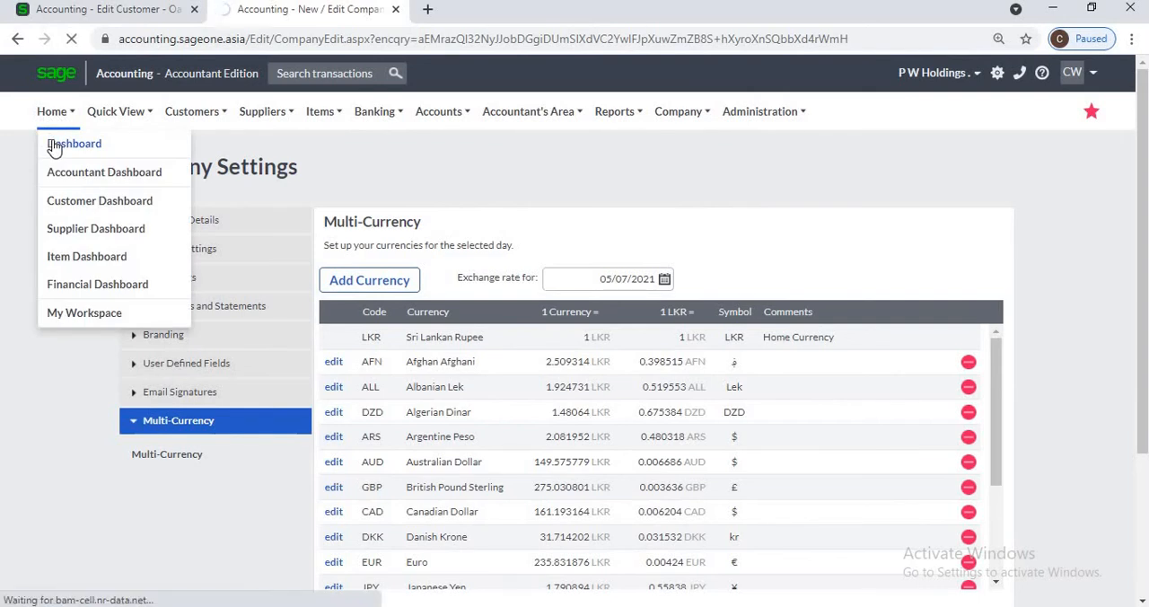
{"action": "left_click", "coordinate": [153, 113]}
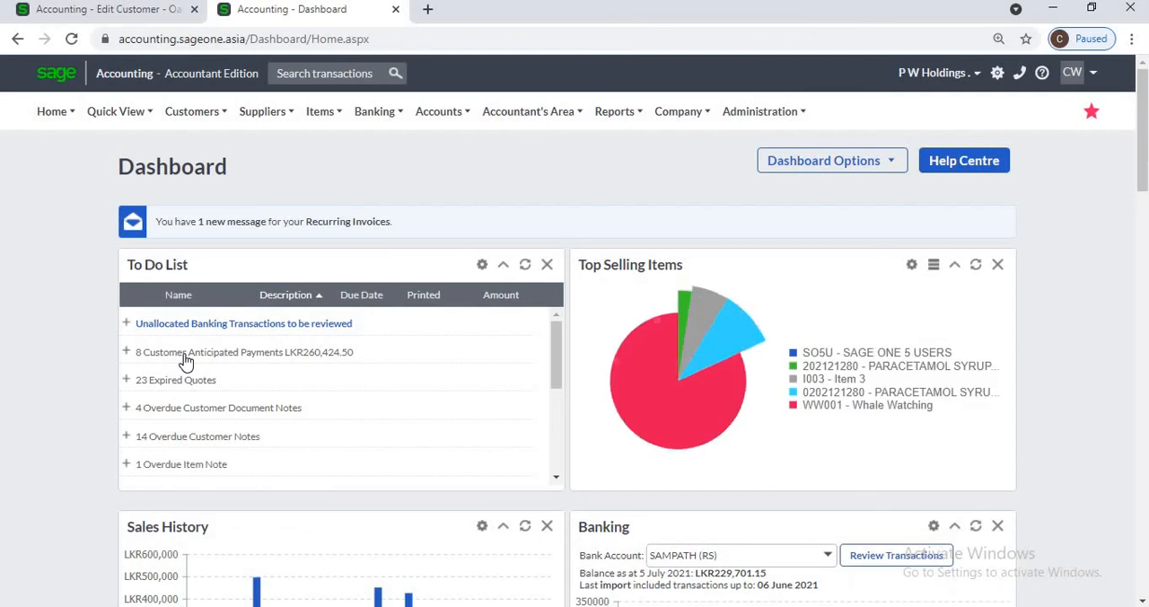
{"action": "left_click", "coordinate": [127, 437]}
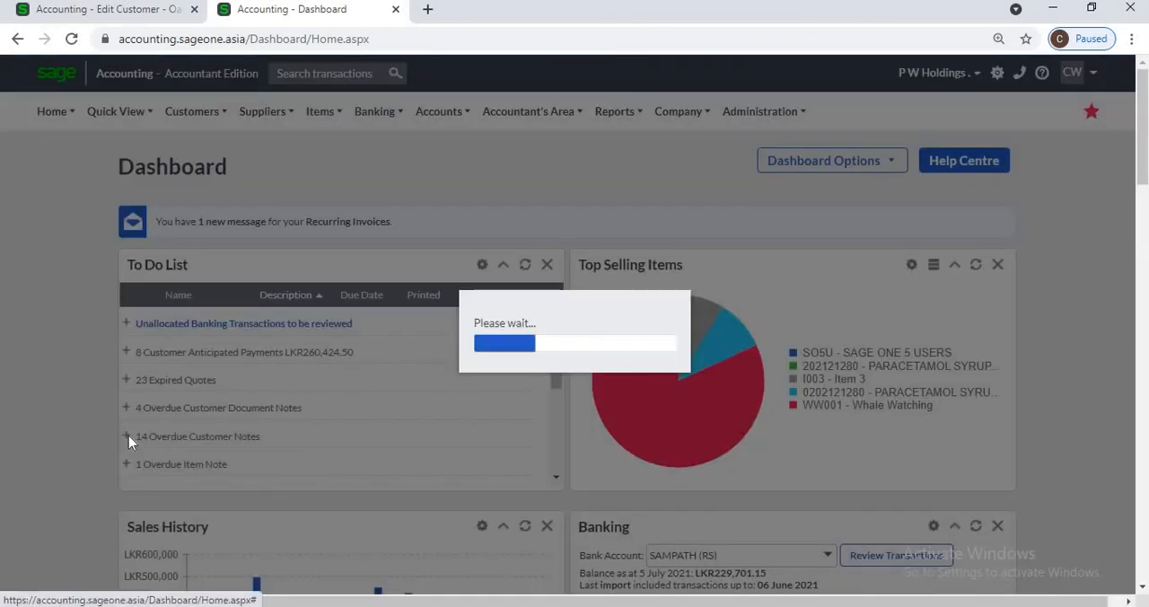
{"action": "scroll", "coordinate": [342, 445], "scroll_direction": "down", "scroll_amount": 2}
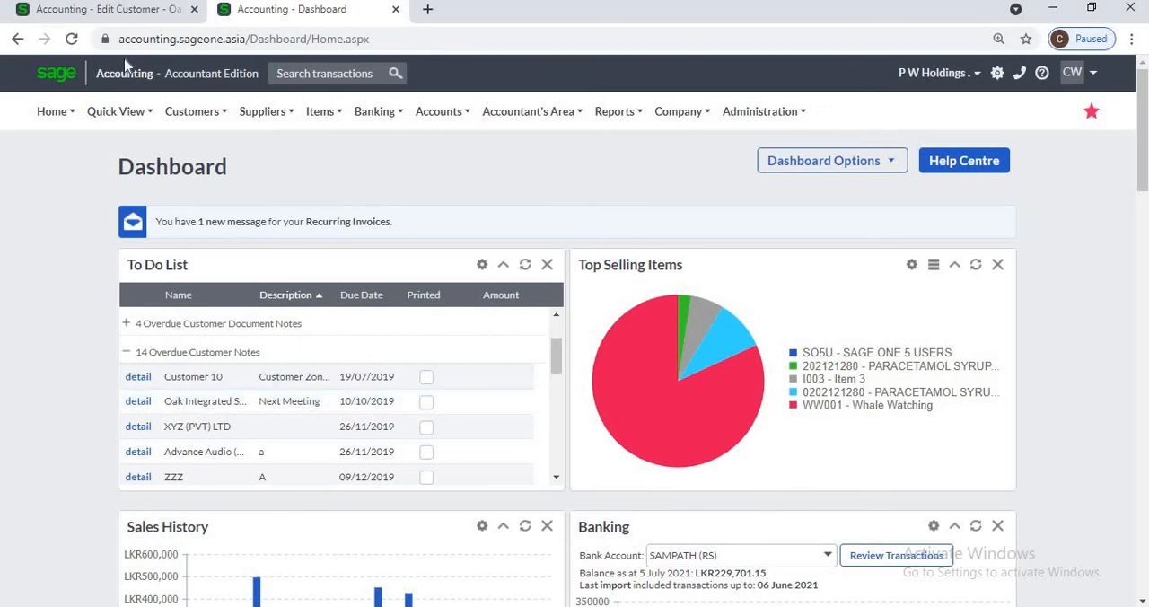
Step: Return to the customer's notes and look at the attachment options of the Next Meeting note without adding a file
{"action": "left_click", "coordinate": [118, 10]}
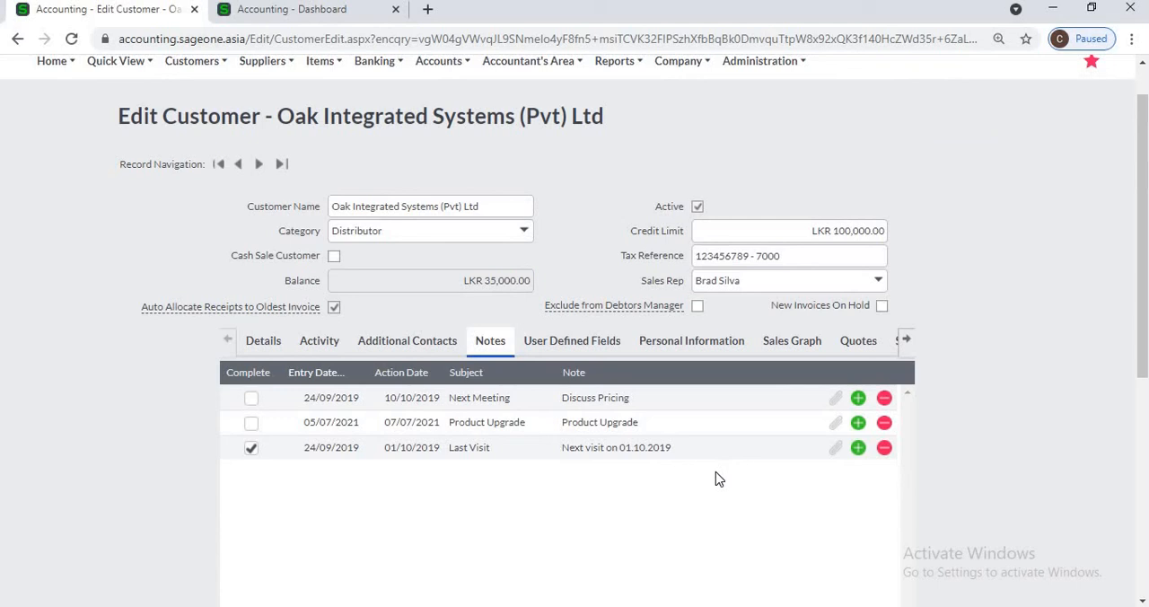
{"action": "left_click", "coordinate": [841, 398]}
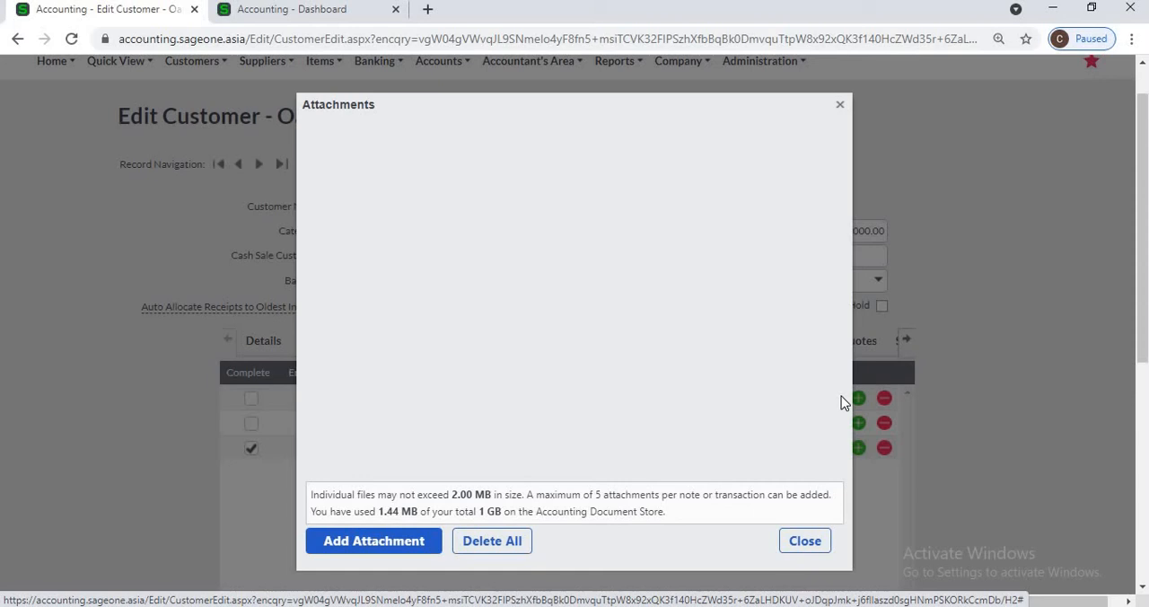
{"action": "left_click", "coordinate": [380, 545]}
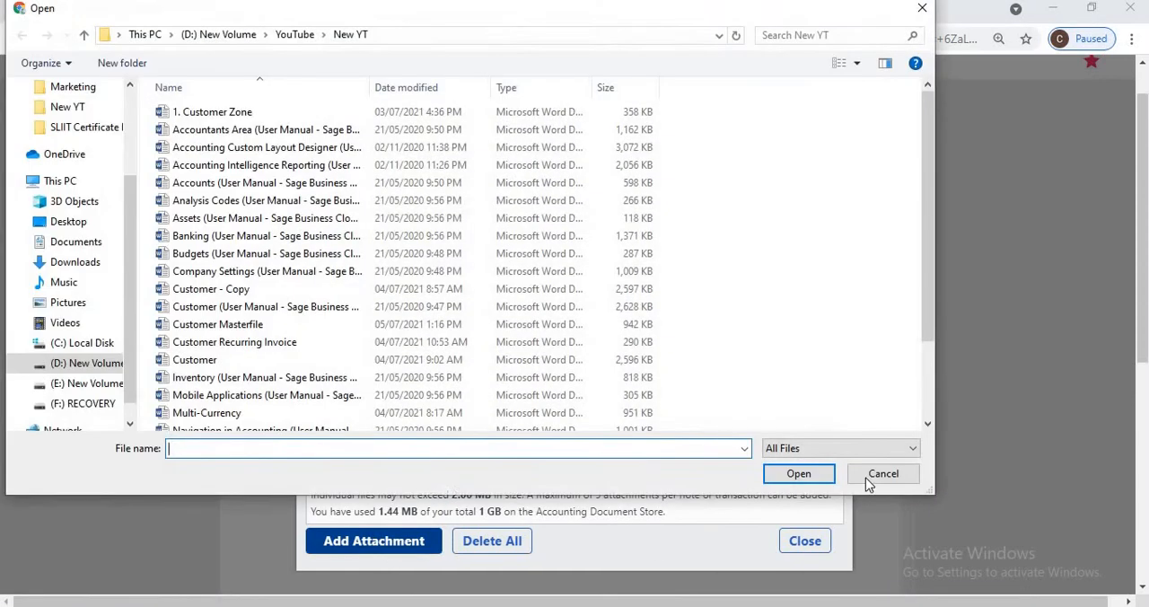
{"action": "left_click", "coordinate": [883, 475]}
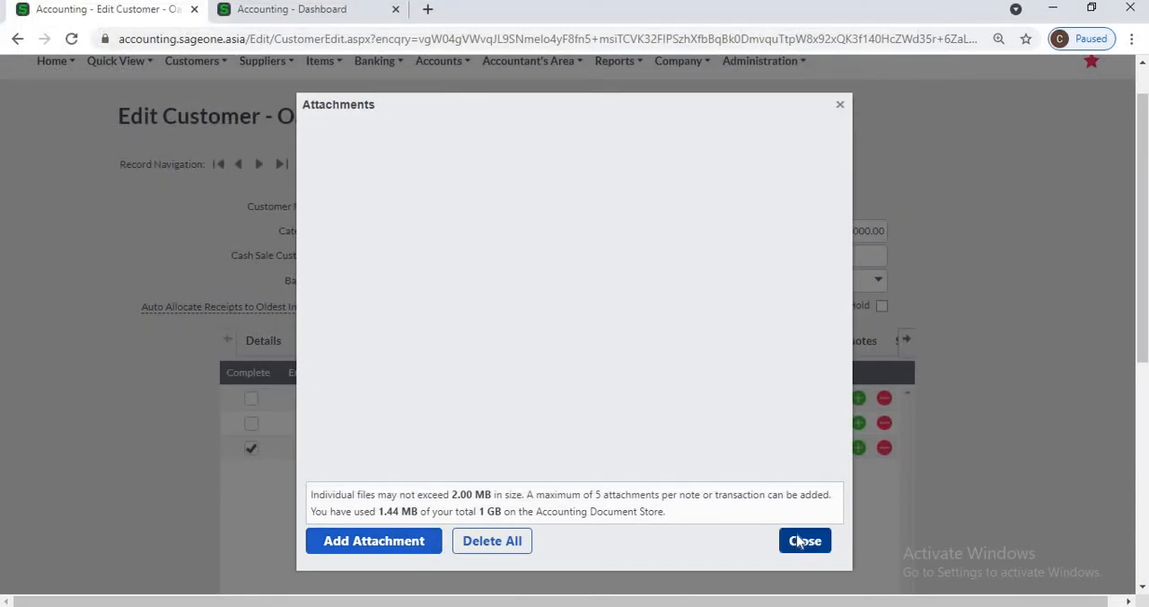
{"action": "left_click", "coordinate": [802, 540]}
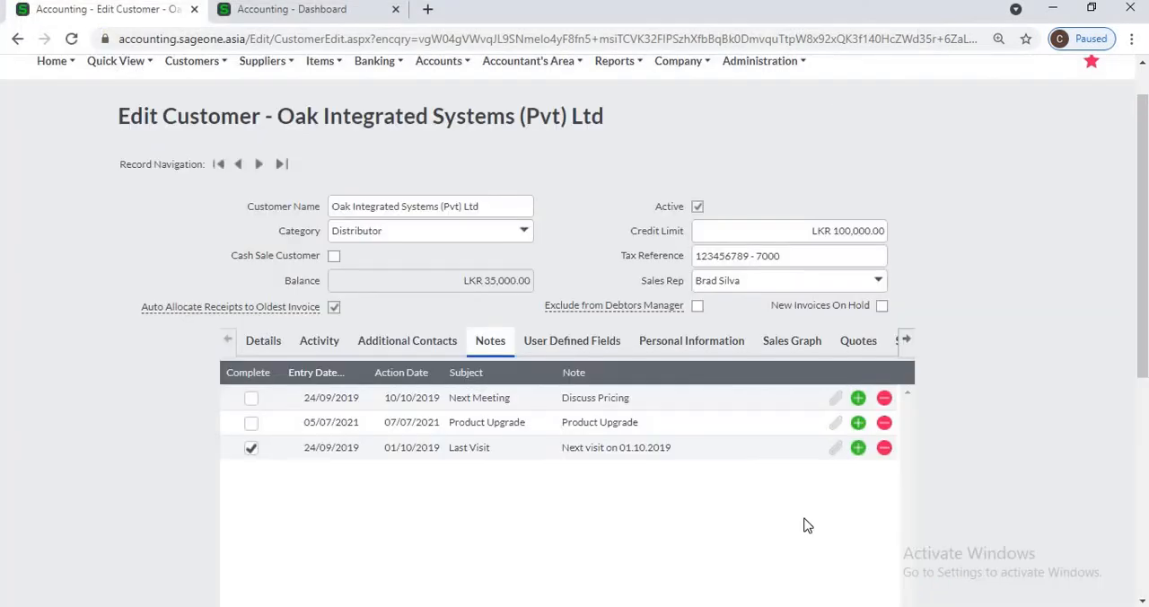
Step: View the customer's User Defined Fields and open the Customer User Defined Fields setup in the Company Settings
{"action": "left_click", "coordinate": [562, 353]}
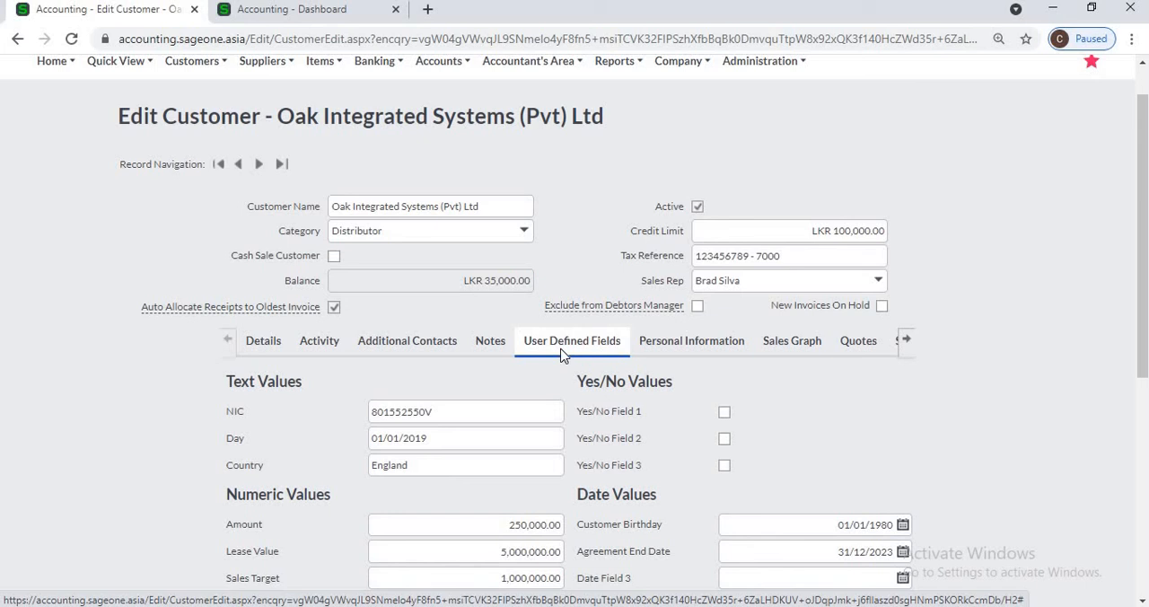
{"action": "left_click", "coordinate": [328, 17]}
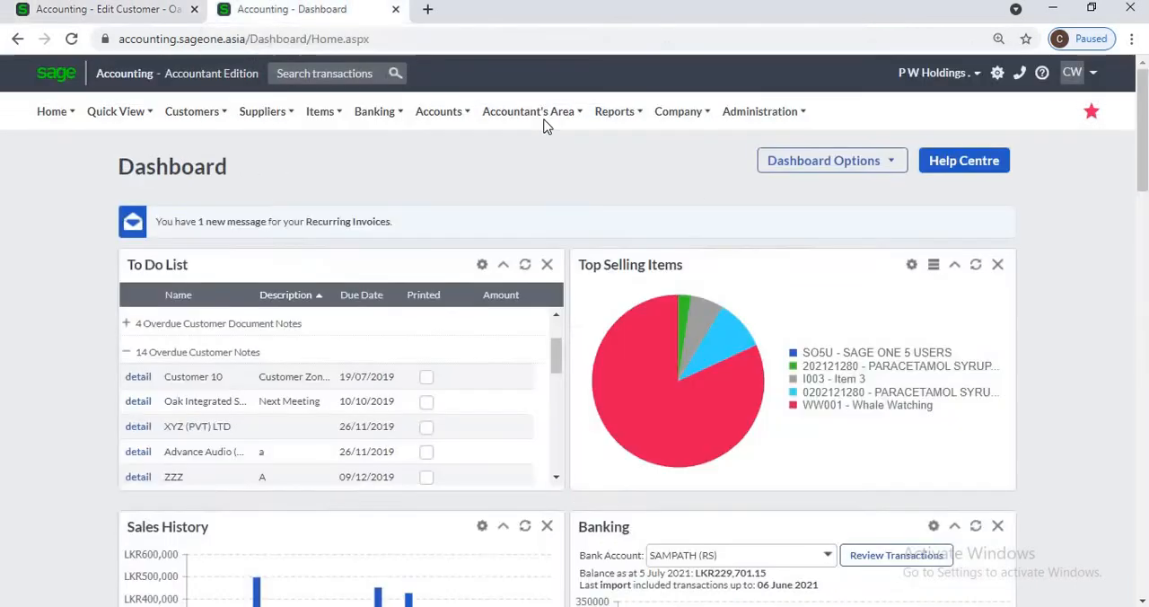
{"action": "mouse_move", "coordinate": [680, 121]}
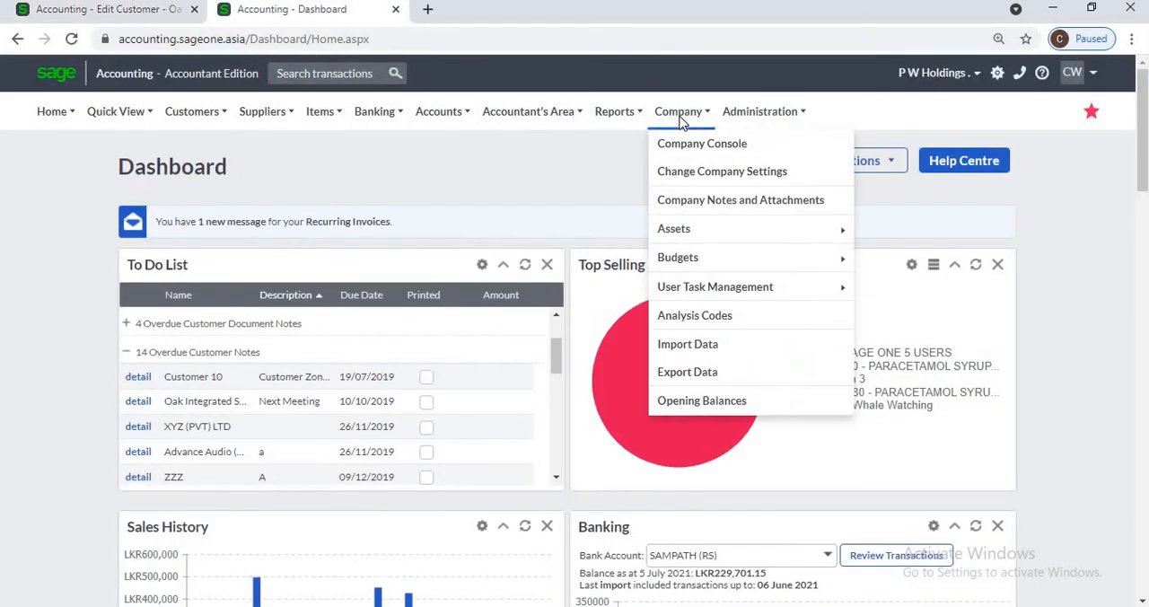
{"action": "left_click", "coordinate": [700, 180]}
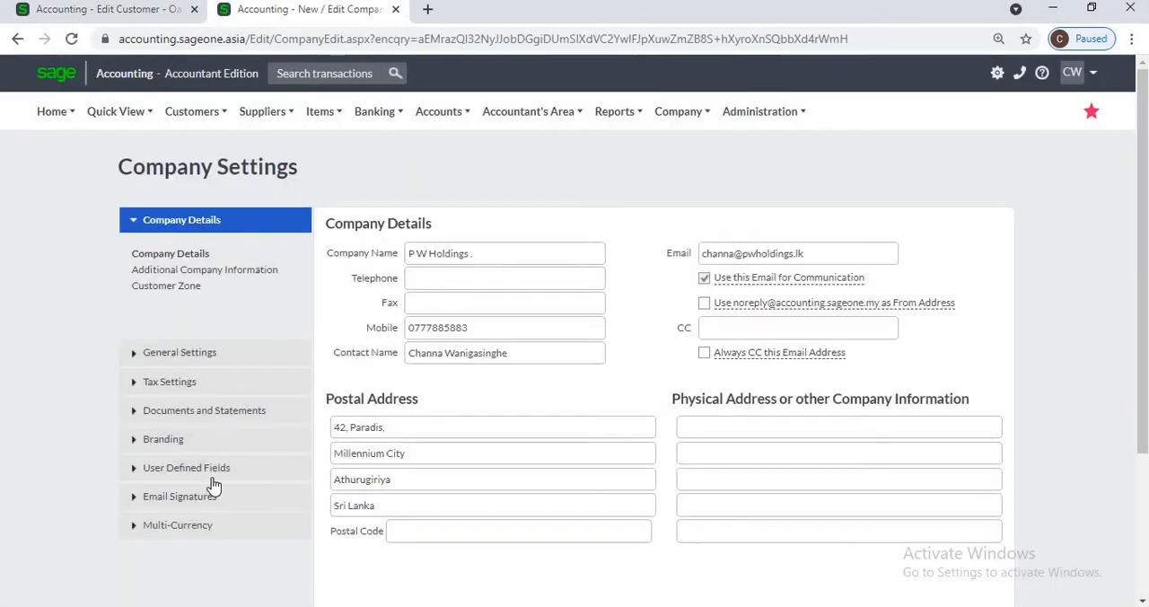
{"action": "left_click", "coordinate": [212, 478]}
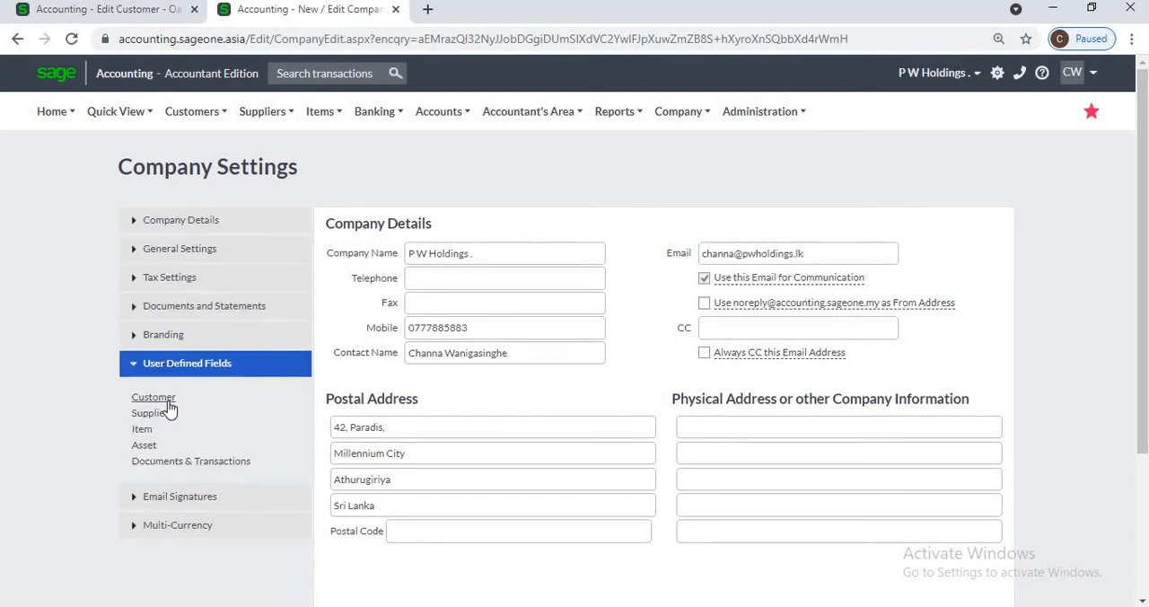
{"action": "left_click", "coordinate": [169, 400]}
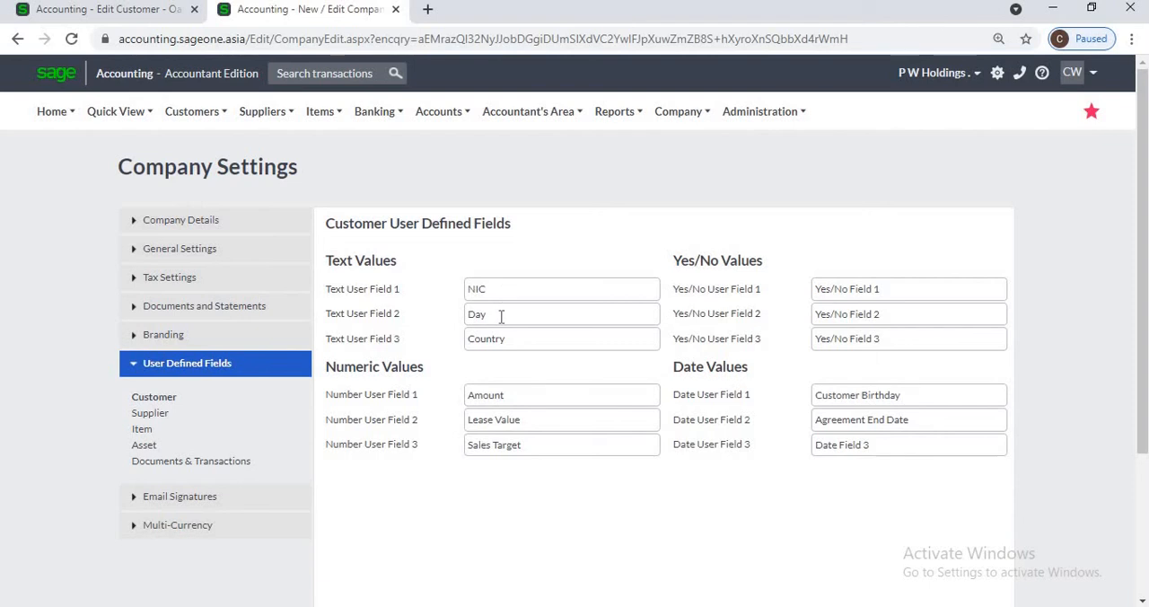
Step: Return to the customer record and enable the Extended Removal Date in its Personal Information
{"action": "left_click", "coordinate": [128, 12]}
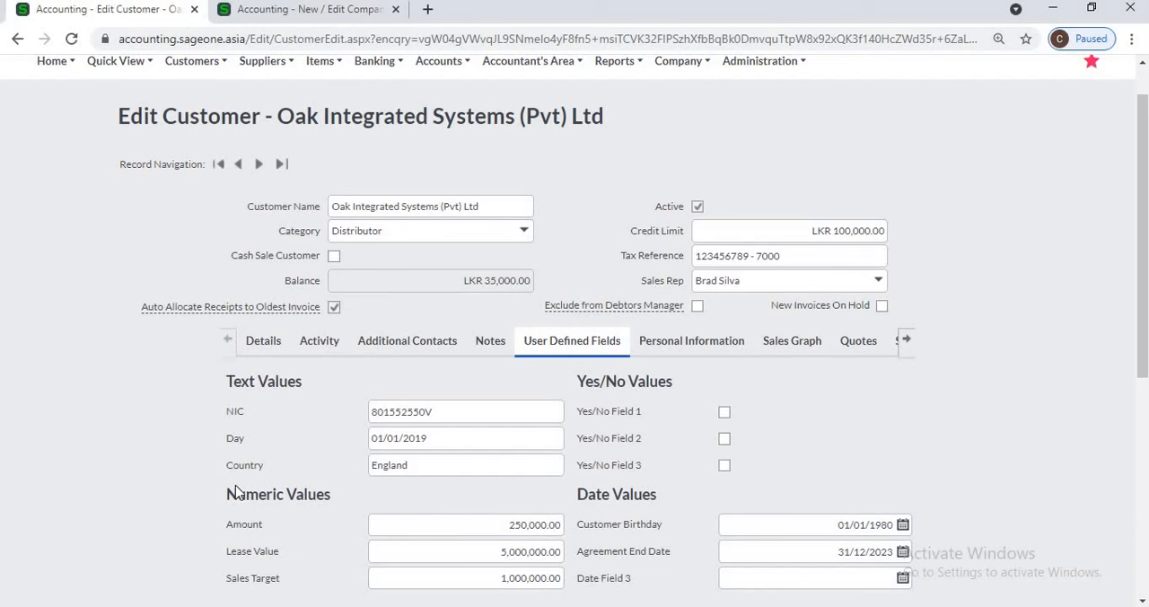
{"action": "left_click", "coordinate": [664, 347]}
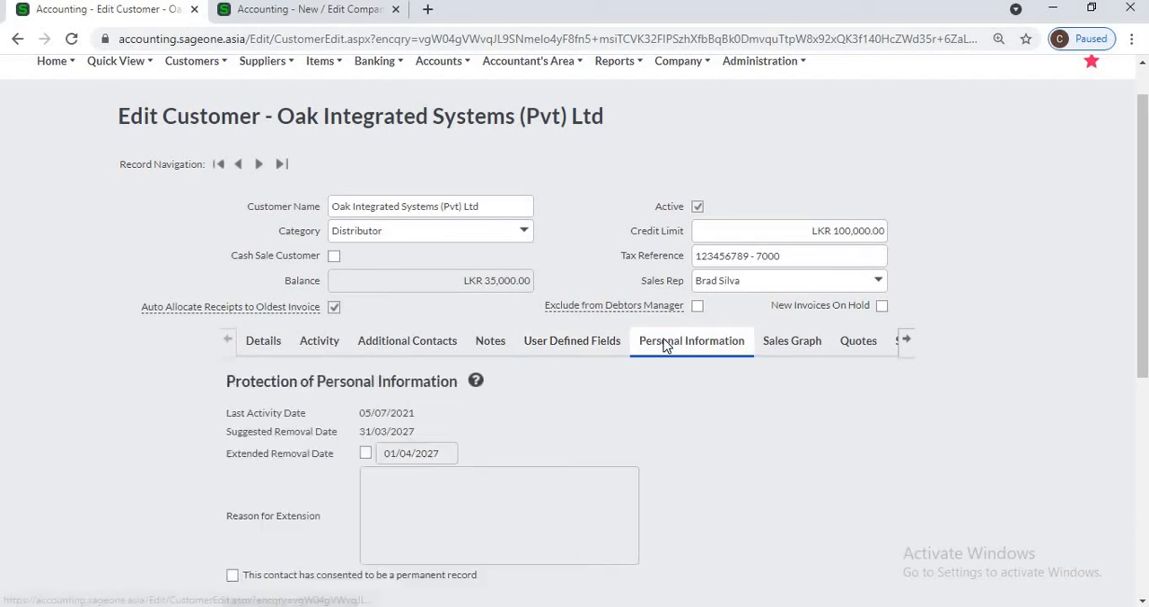
{"action": "scroll", "coordinate": [676, 405], "scroll_direction": "down", "scroll_amount": 2}
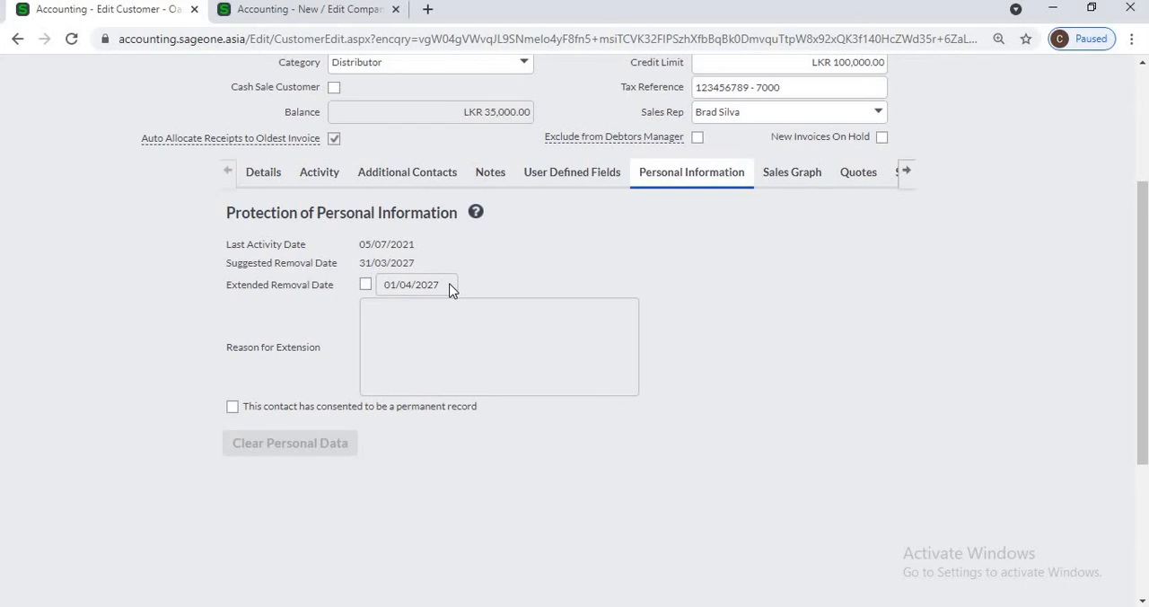
{"action": "left_click", "coordinate": [365, 284]}
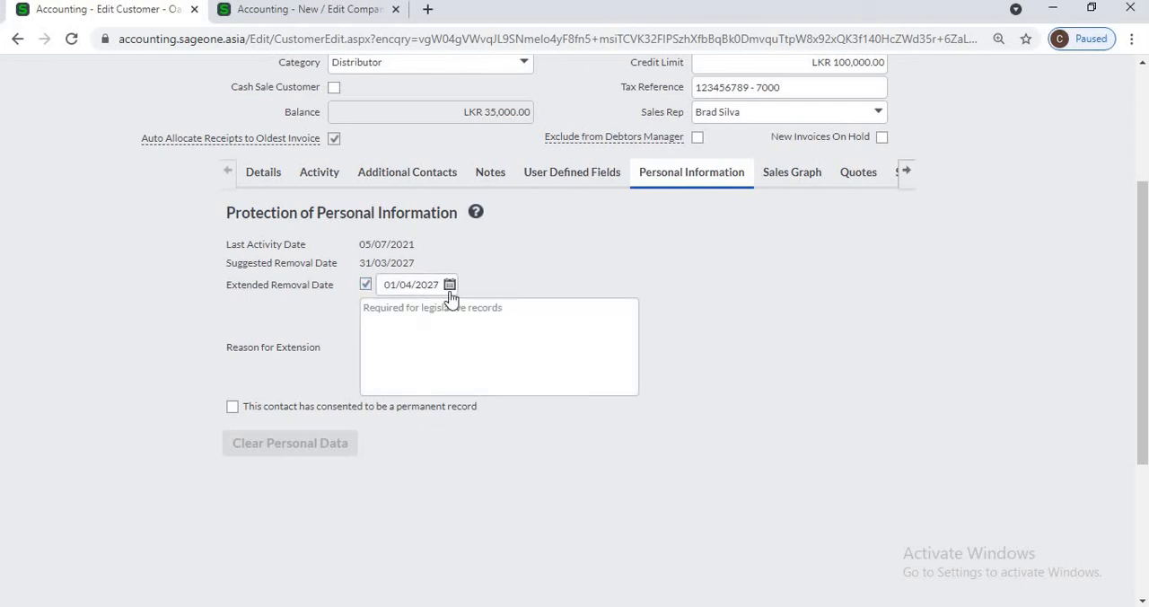
Step: View the customer's Sales Graph, drill into September 2021's daily sales, and return to the yearly graph
{"action": "left_click", "coordinate": [792, 176]}
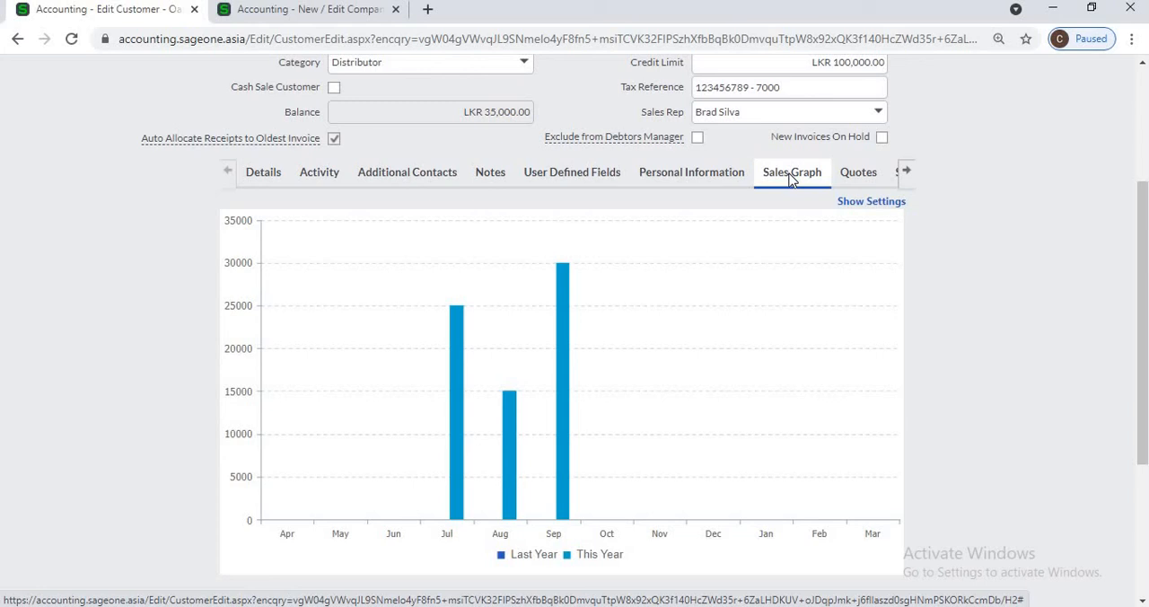
{"action": "mouse_move", "coordinate": [561, 309]}
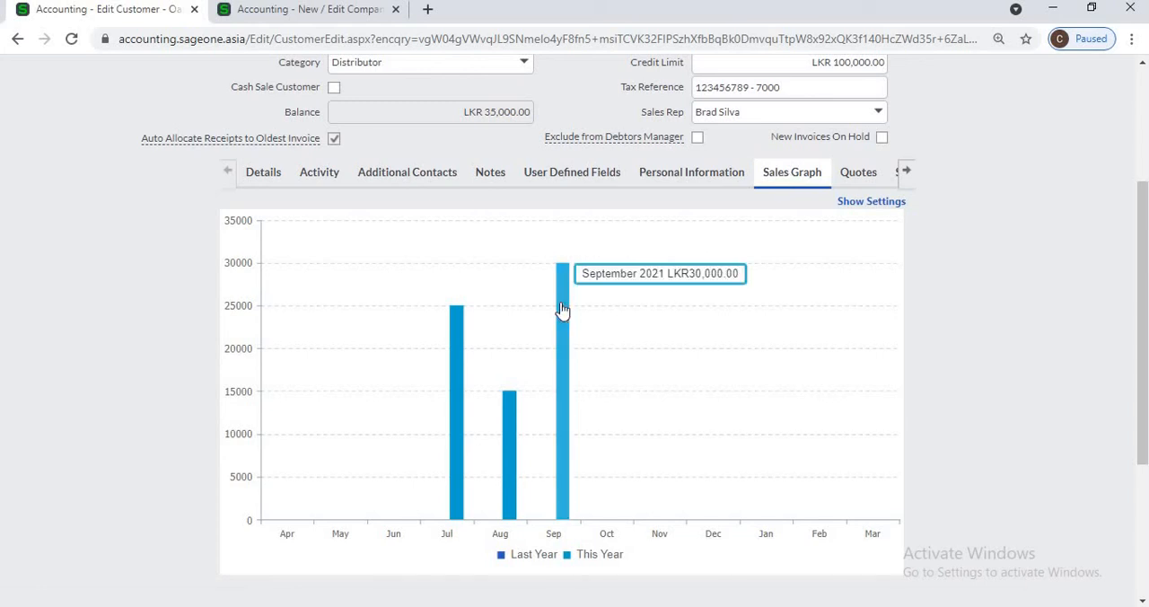
{"action": "left_click", "coordinate": [562, 309]}
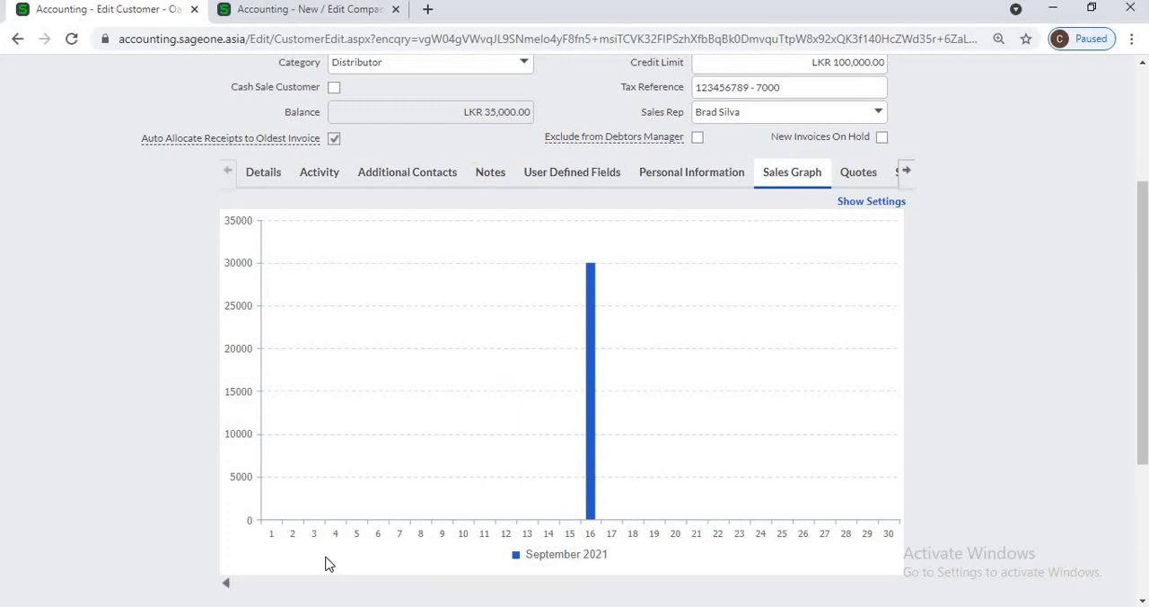
{"action": "left_click", "coordinate": [227, 584]}
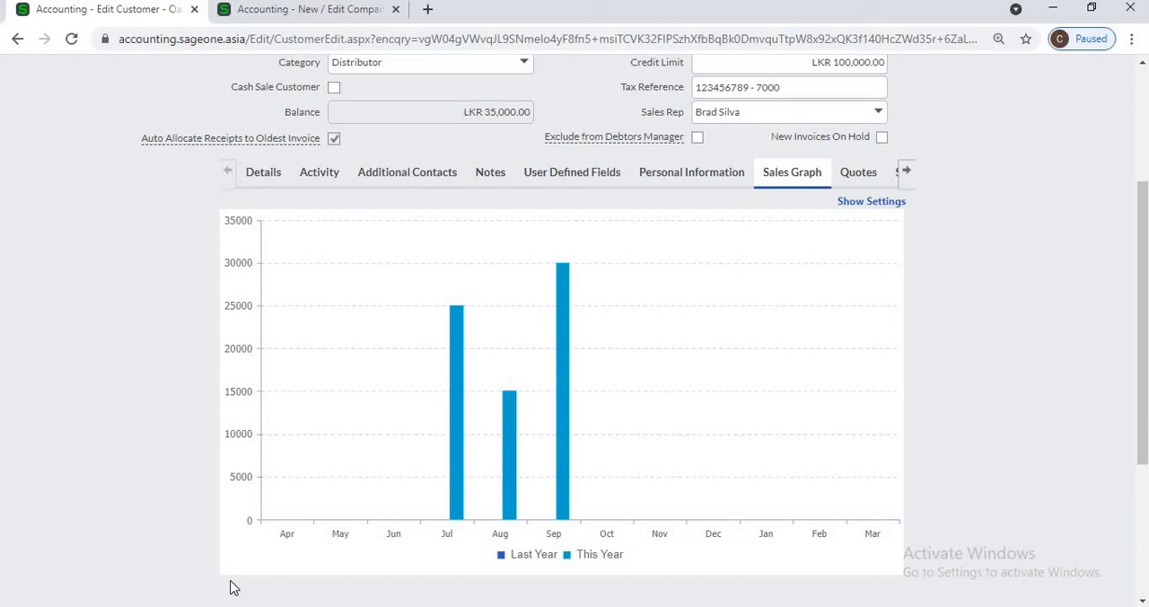
Step: Show the Sales Graph settings, review the transaction types and financial categories, and save the settings
{"action": "left_click", "coordinate": [858, 205]}
{"action": "scroll", "coordinate": [649, 371], "scroll_direction": "down", "scroll_amount": 1}
{"action": "scroll", "coordinate": [649, 369], "scroll_direction": "down", "scroll_amount": 2}
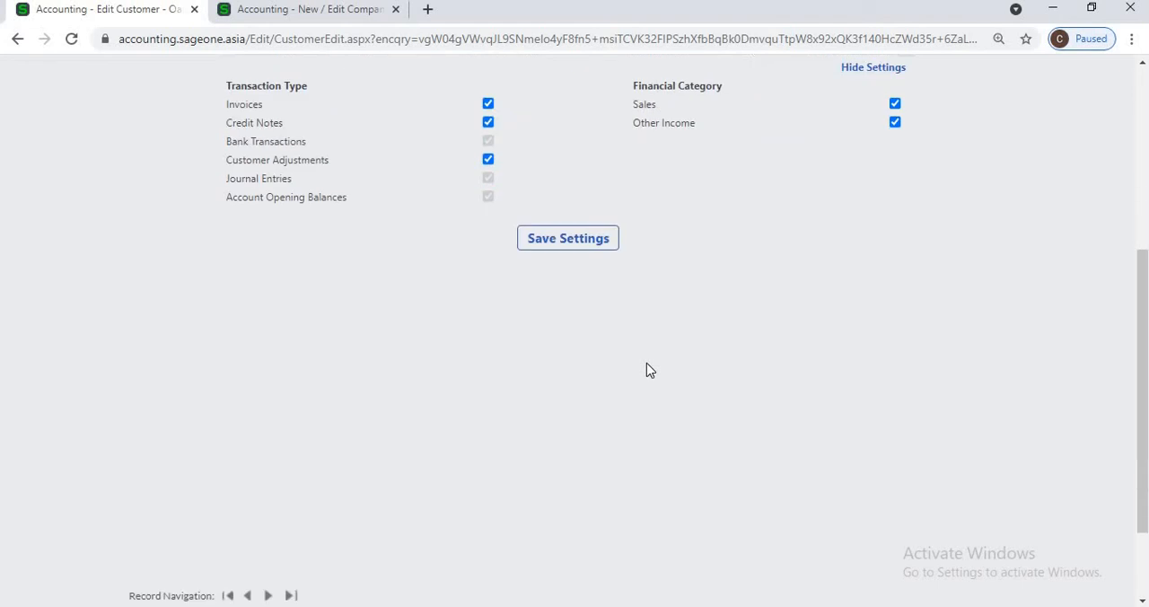
{"action": "scroll", "coordinate": [649, 369], "scroll_direction": "up", "scroll_amount": 2}
{"action": "left_click", "coordinate": [583, 297]}
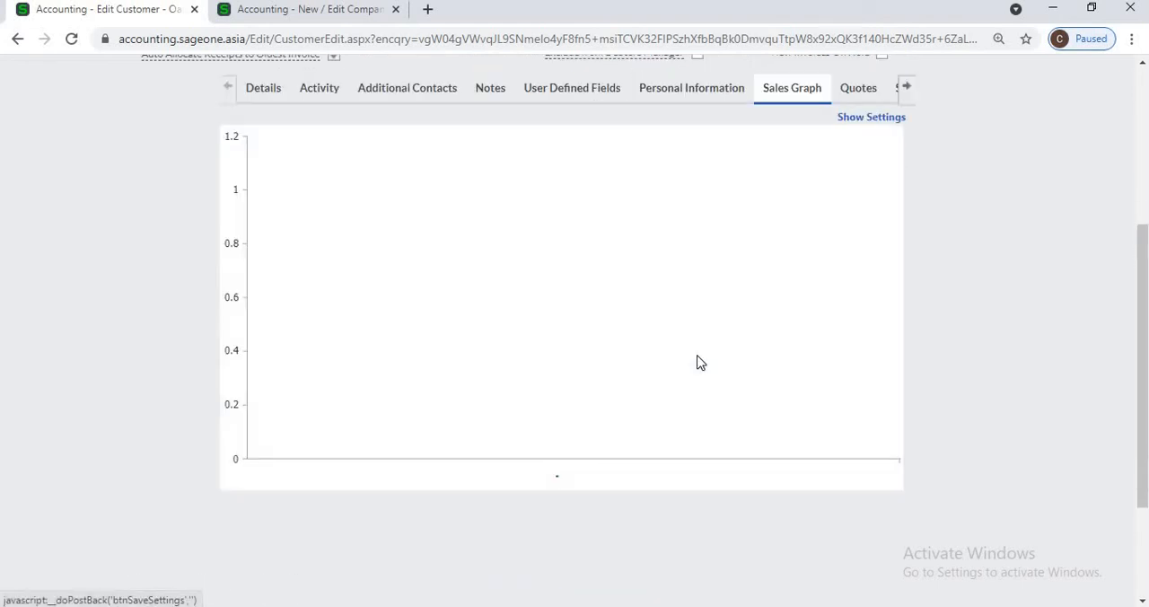
{"action": "mouse_move", "coordinate": [563, 335]}
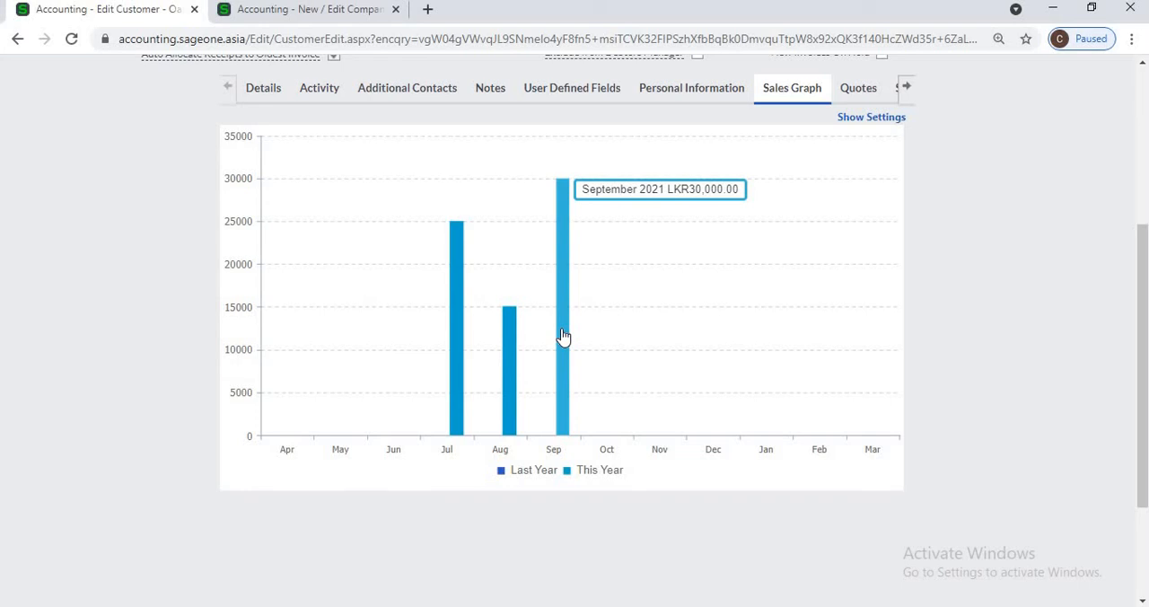
Step: View the customer's Quotes, open the detail of quote QUO0000080, and return to the customer record
{"action": "left_click", "coordinate": [847, 95]}
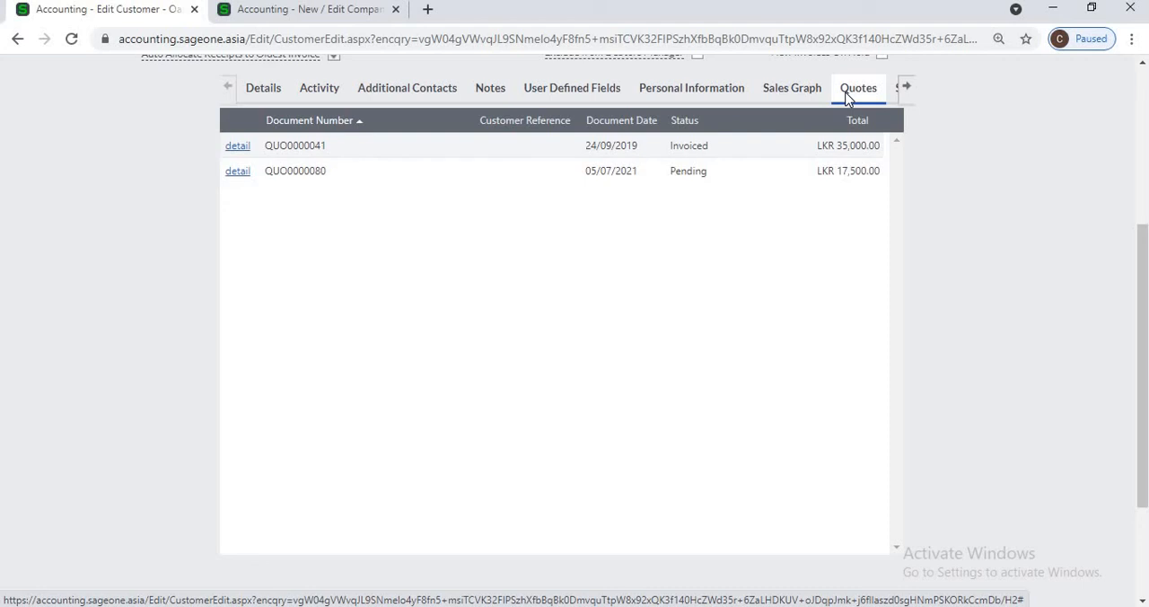
{"action": "left_click", "coordinate": [238, 171]}
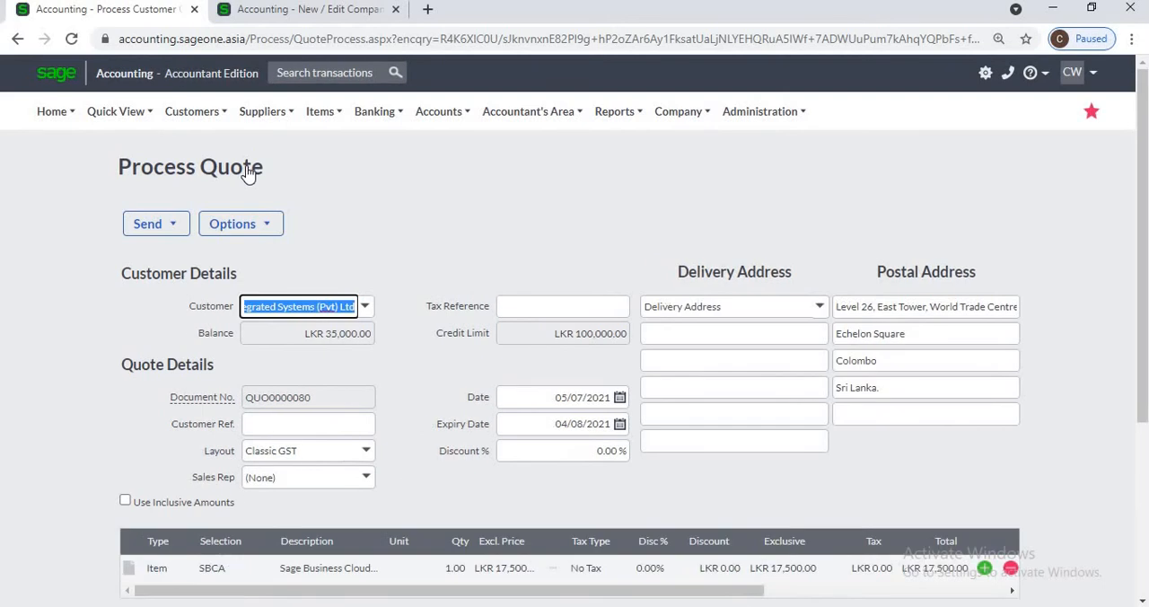
{"action": "left_click", "coordinate": [18, 39]}
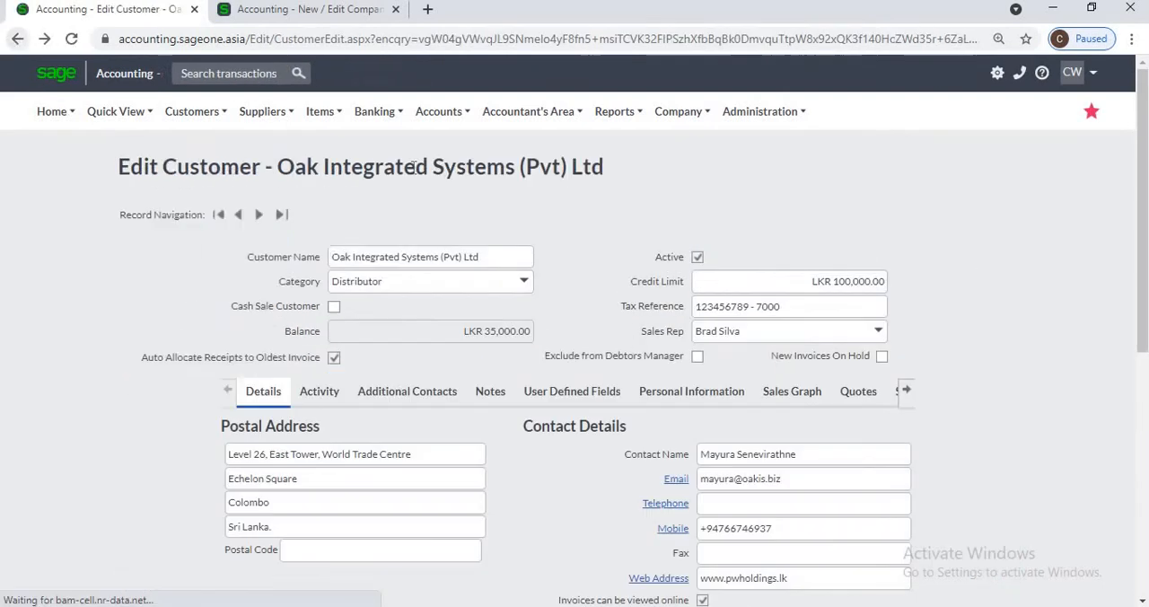
Step: View the customer's Invoices, include the paid invoices in the list, and switch back to unpaid invoices only
{"action": "left_click", "coordinate": [905, 390]}
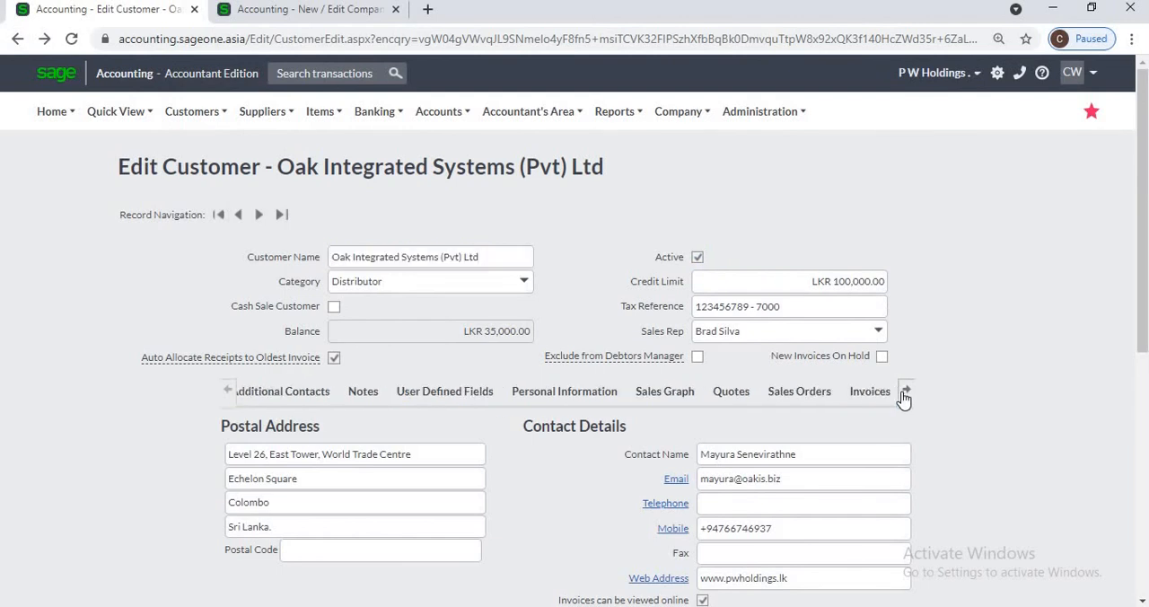
{"action": "left_click", "coordinate": [826, 392]}
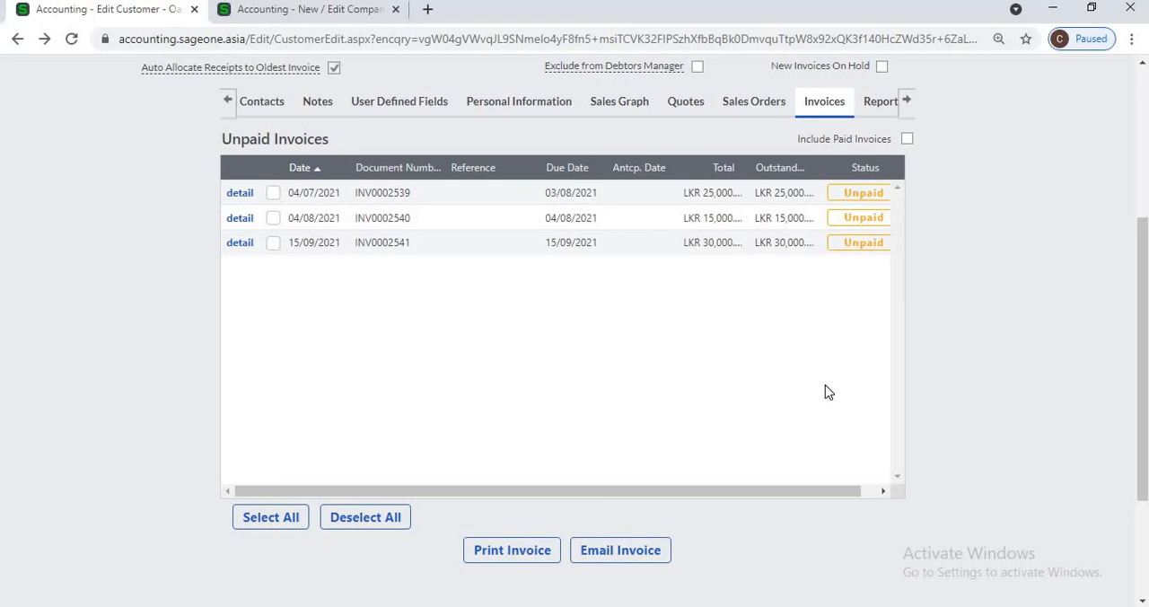
{"action": "left_click", "coordinate": [906, 139]}
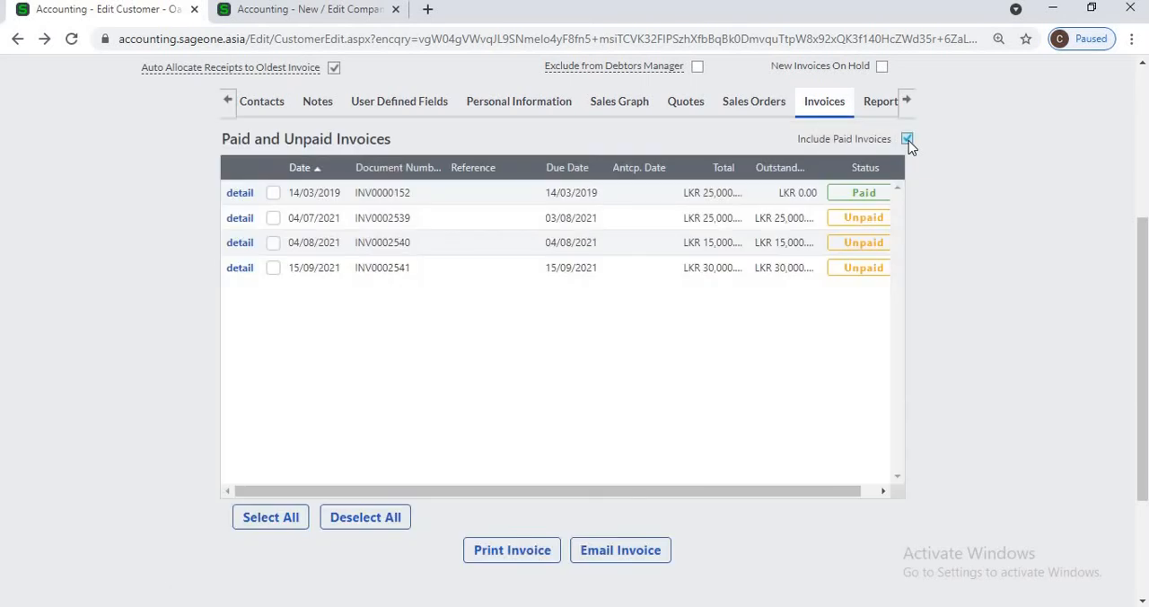
{"action": "left_click", "coordinate": [907, 139]}
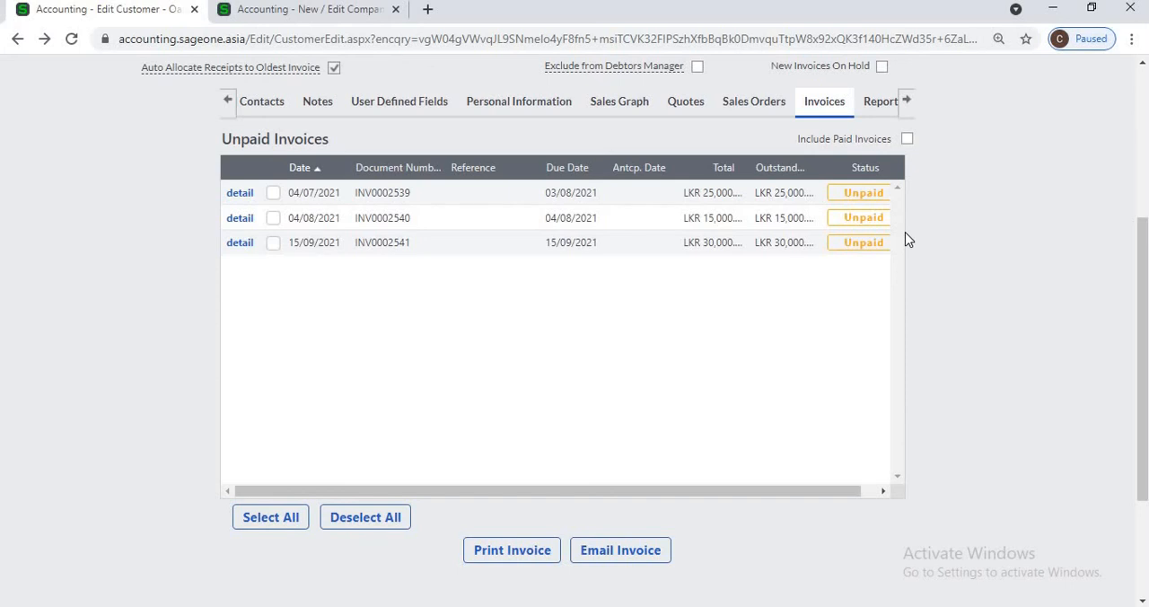
Step: Select unpaid invoices INV0002539 and INV0002540 for printing or emailing
{"action": "left_click", "coordinate": [273, 194]}
{"action": "left_click", "coordinate": [273, 220]}
{"action": "left_click", "coordinate": [492, 553]}
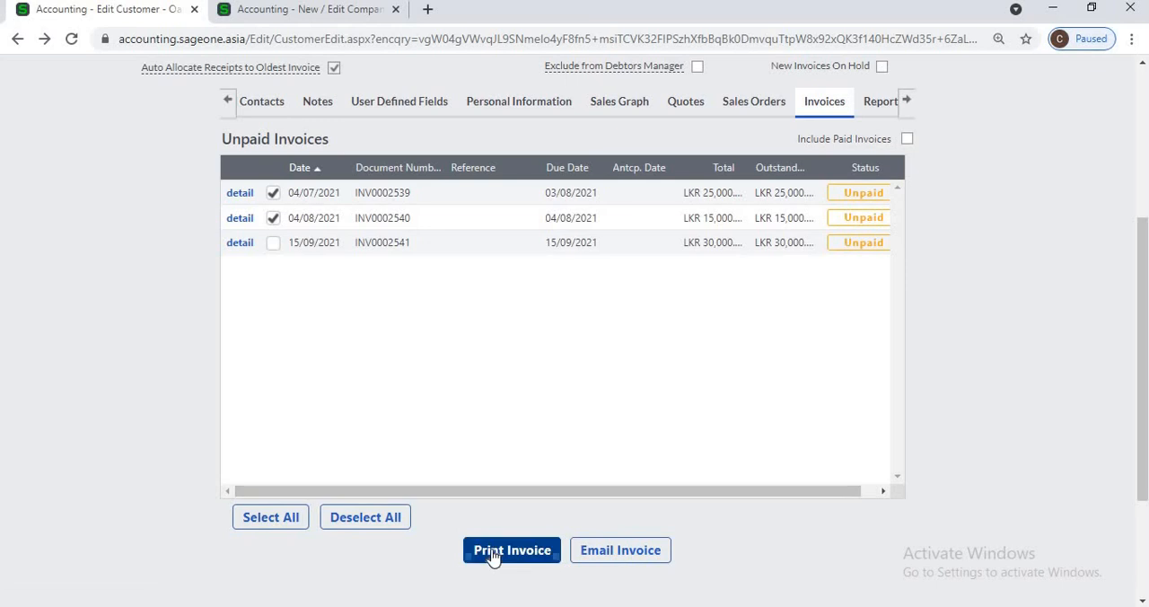
{"action": "left_click", "coordinate": [640, 557]}
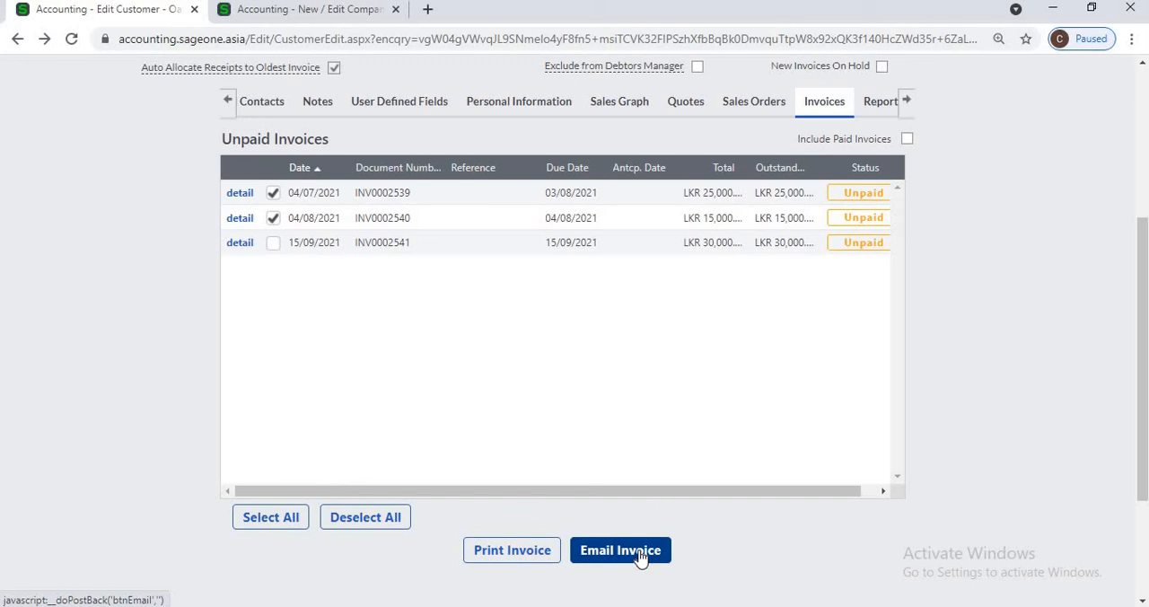
Step: View the customer's Report Layouts and look at the layout choices for the Tax Invoice
{"action": "left_click", "coordinate": [878, 103]}
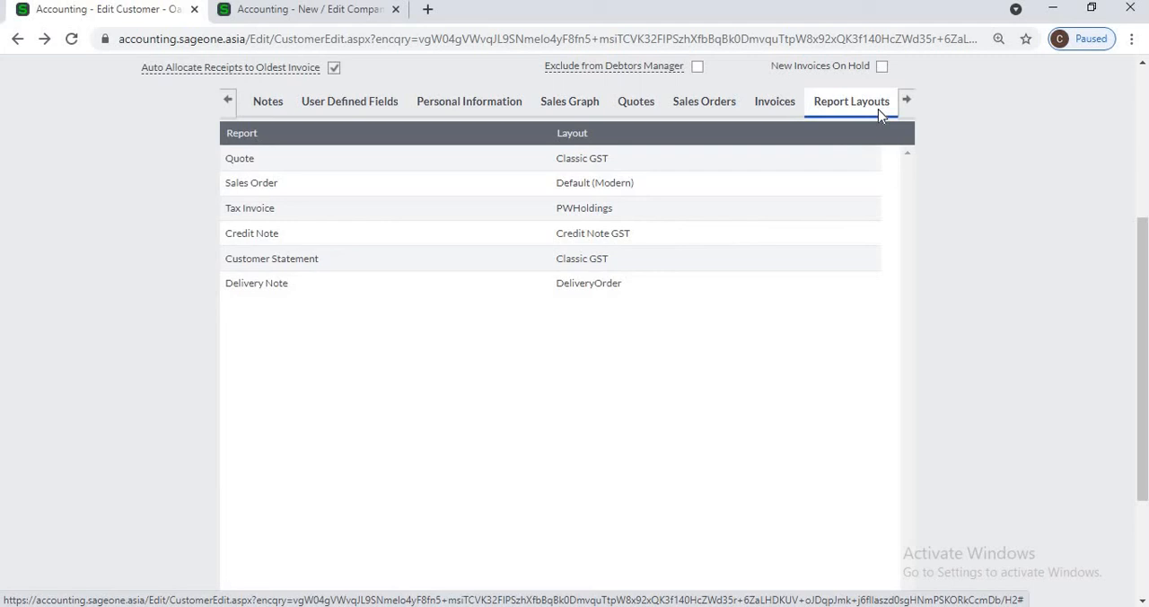
{"action": "left_click", "coordinate": [869, 208]}
{"action": "left_click", "coordinate": [869, 207]}
{"action": "left_click", "coordinate": [869, 208]}
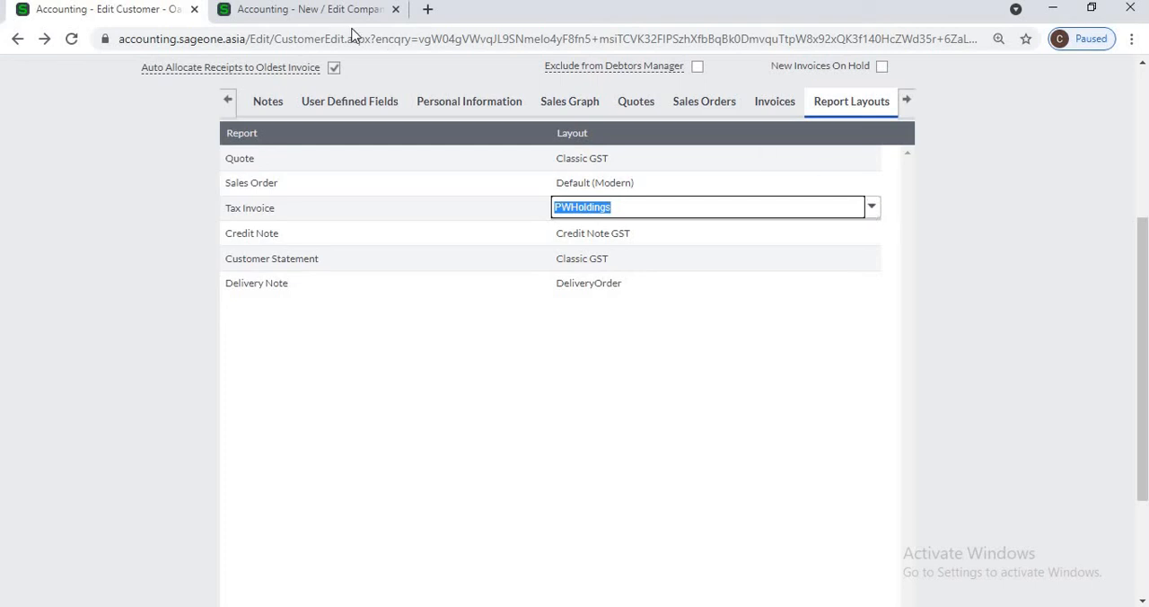
Step: Open the Invoice and Statement Layouts in the Company Settings in the second browser tab
{"action": "key", "text": "ctrl+Tab"}
{"action": "left_click", "coordinate": [687, 117]}
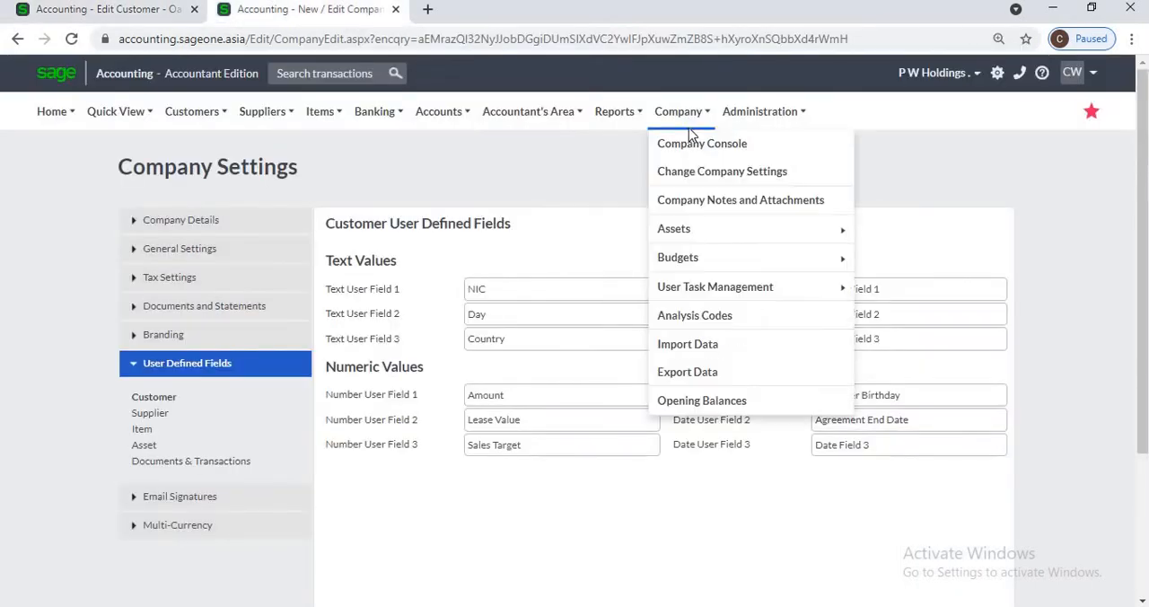
{"action": "left_click", "coordinate": [699, 171]}
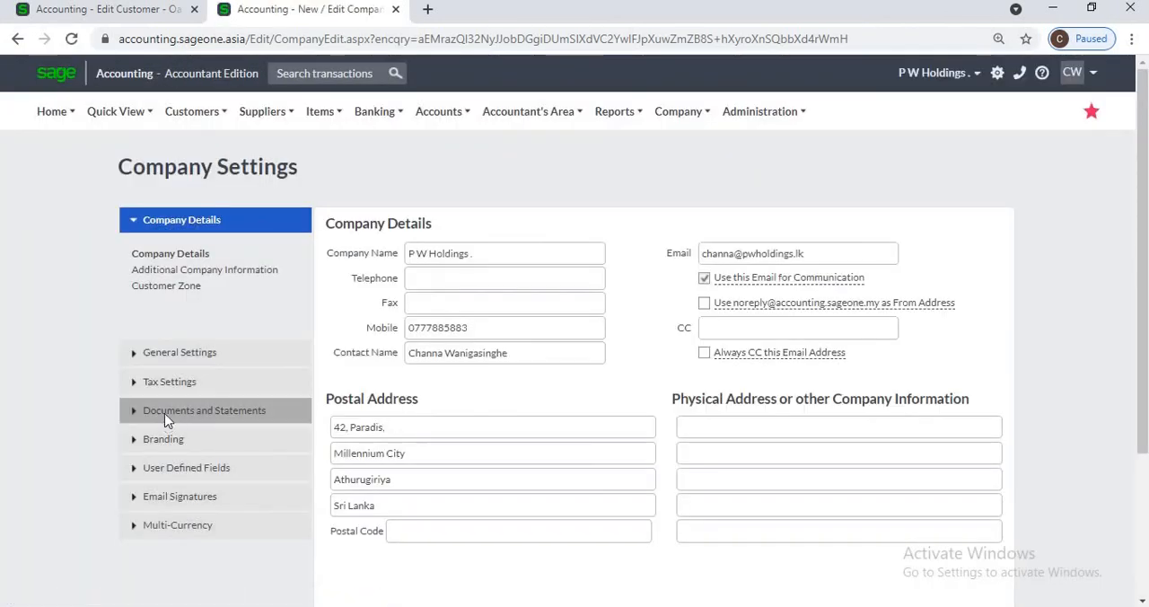
{"action": "left_click", "coordinate": [167, 412]}
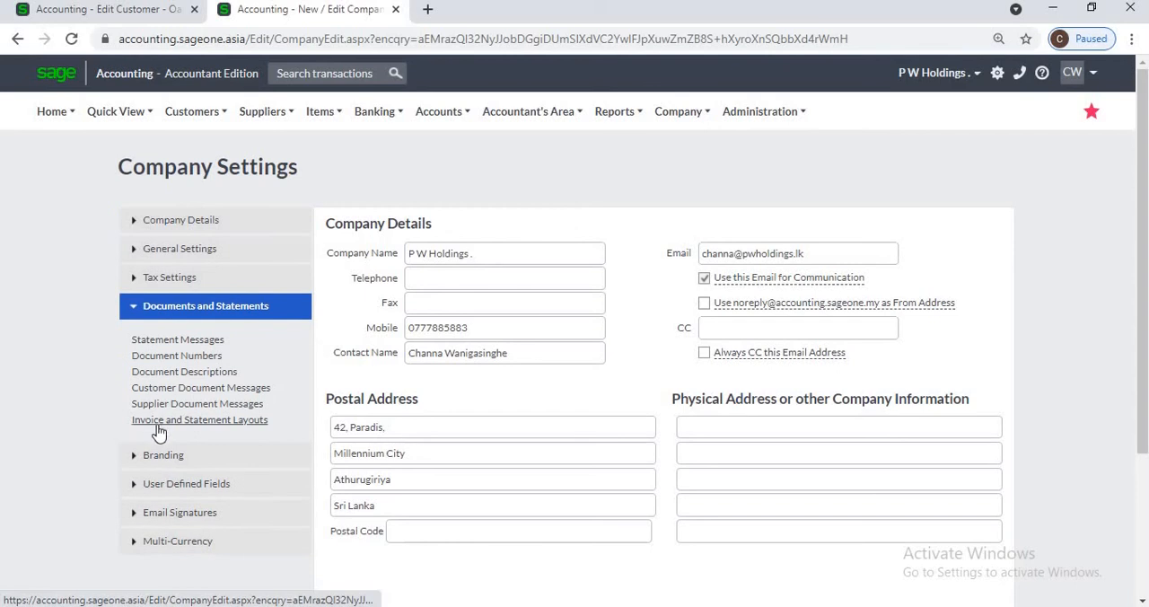
{"action": "left_click", "coordinate": [158, 426]}
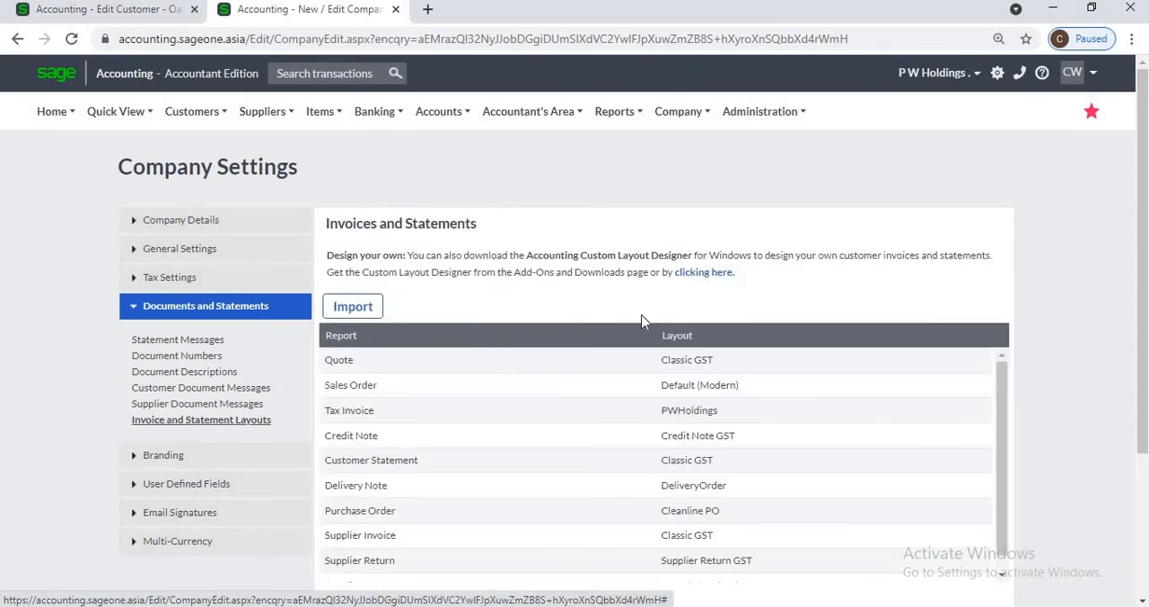
Step: Look up the Accounting Custom Layout Designer among the desktop add-ons, view its installation prerequisites, and close the add-ons page
{"action": "left_click", "coordinate": [712, 279]}
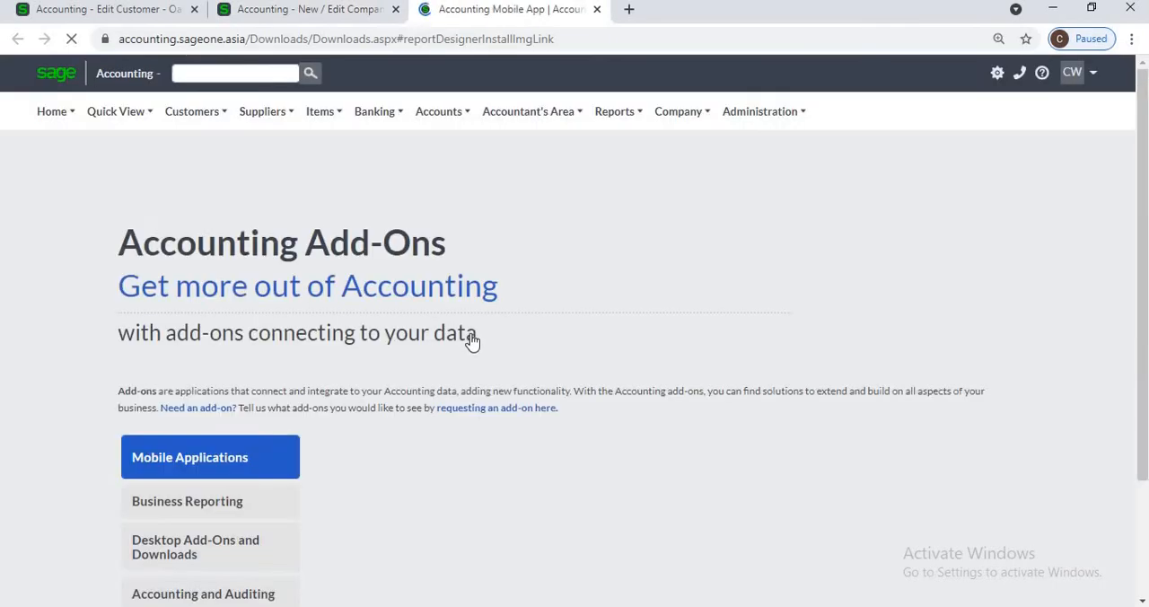
{"action": "scroll", "coordinate": [431, 350], "scroll_direction": "down", "scroll_amount": 2}
{"action": "left_click", "coordinate": [255, 316]}
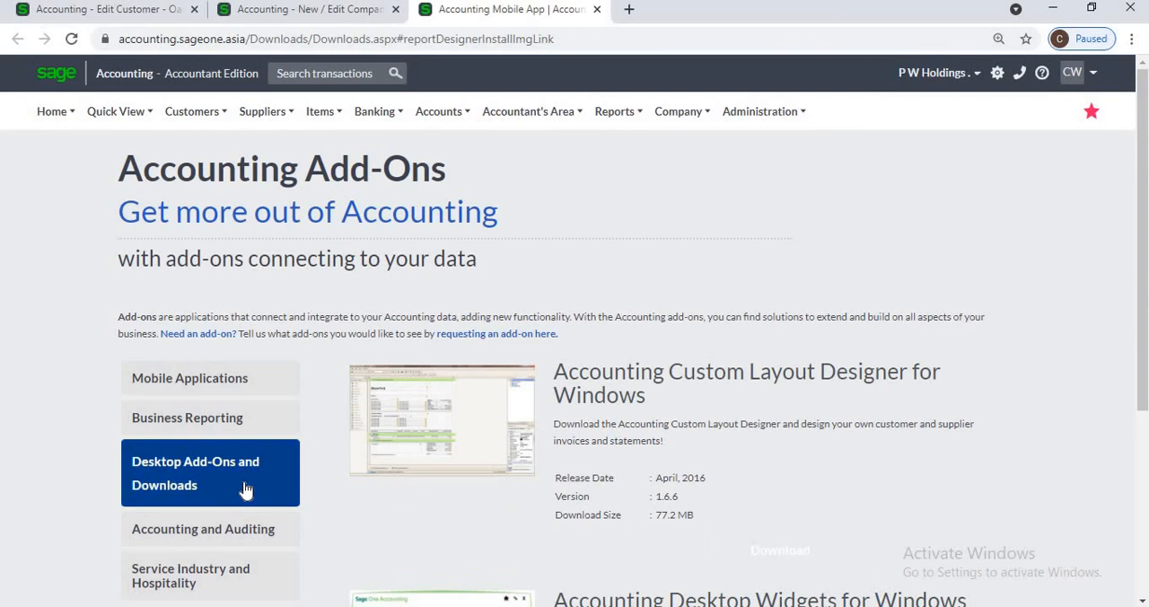
{"action": "left_click", "coordinate": [473, 427]}
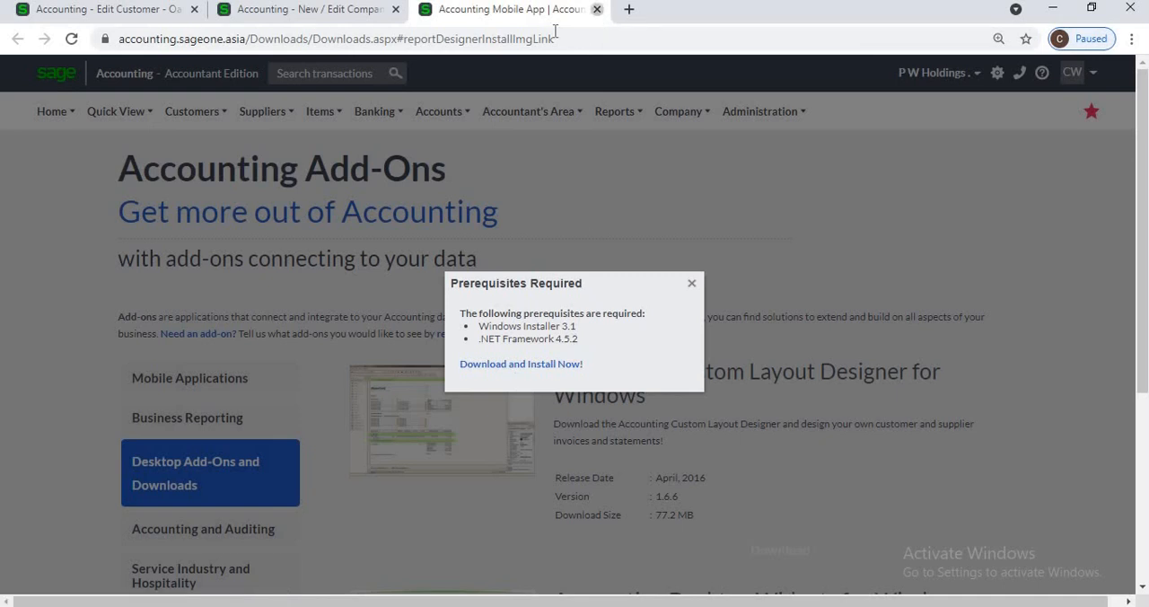
{"action": "left_click", "coordinate": [596, 9]}
Step: Return to the customer's Report Layouts and save the customer record
{"action": "key", "text": "ctrl+Tab"}
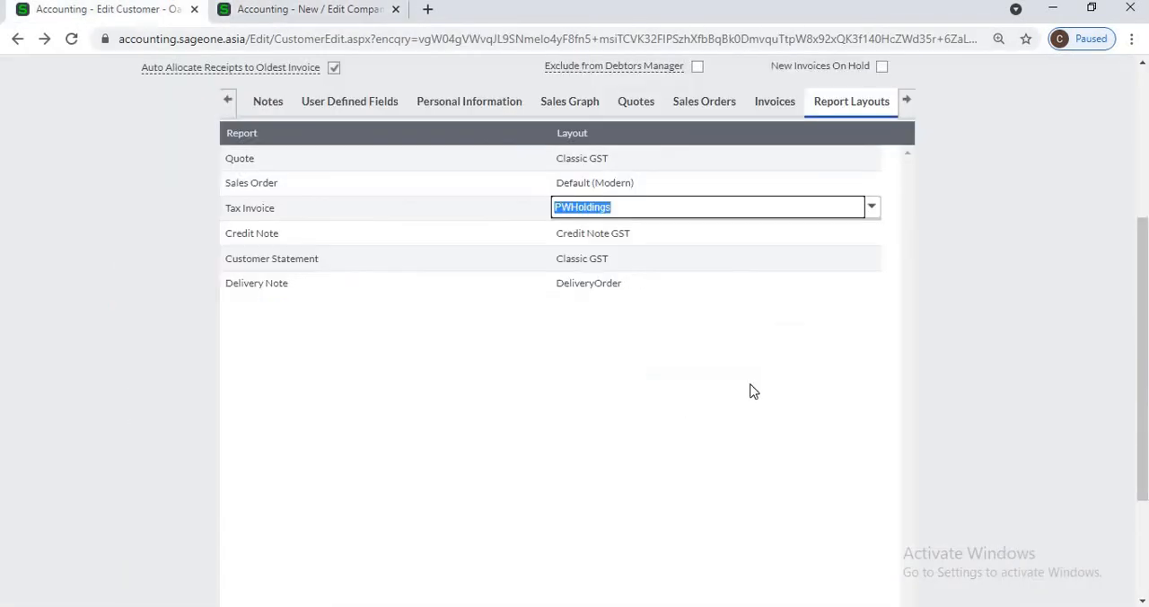
{"action": "scroll", "coordinate": [750, 393], "scroll_direction": "down", "scroll_amount": 2}
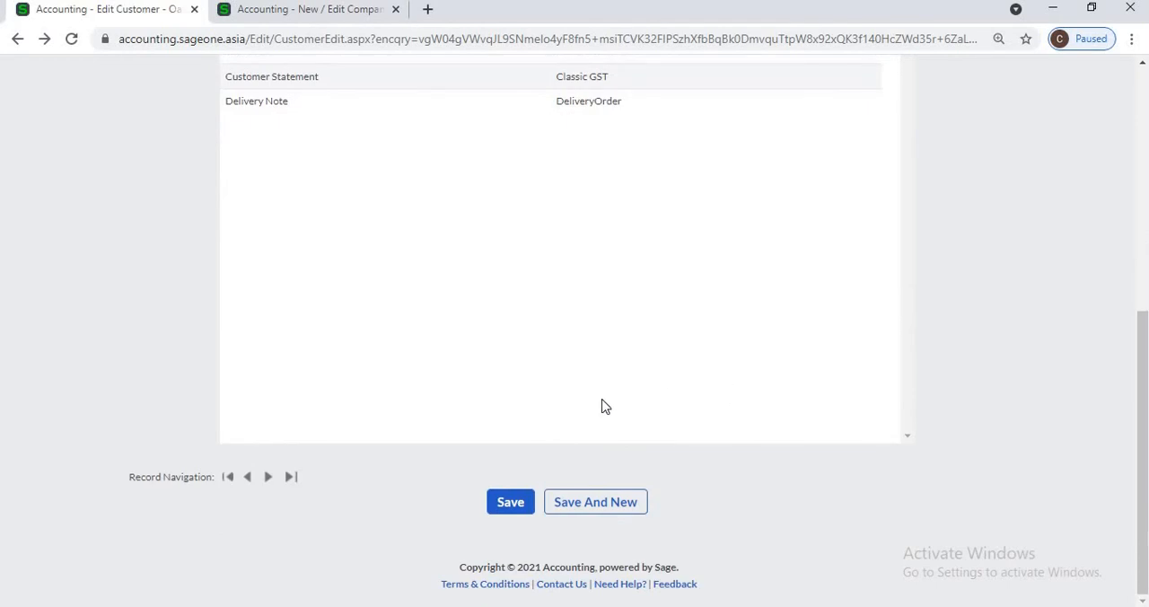
{"action": "left_click", "coordinate": [513, 507]}
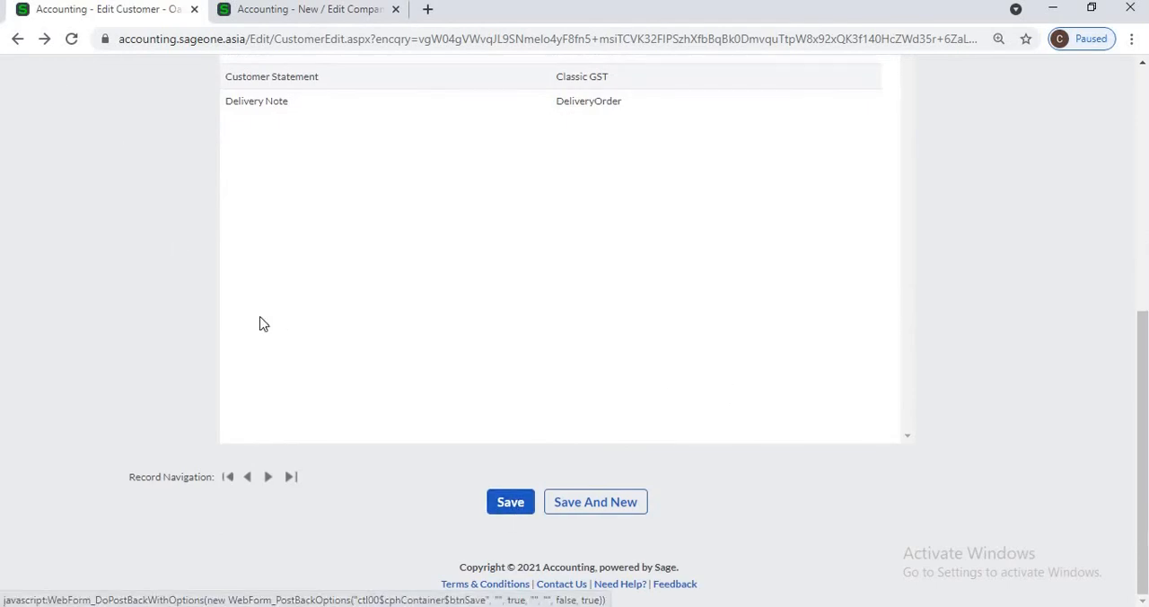
{"action": "left_click", "coordinate": [500, 505]}
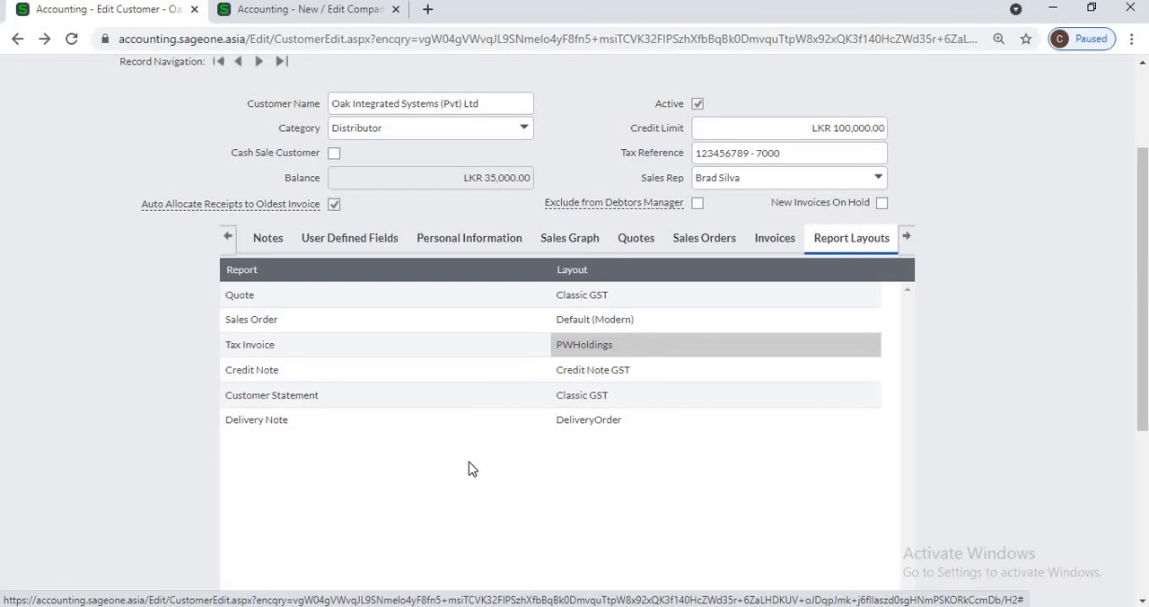
Step: Open the List of Customers and show the actions available for customer A 01
{"action": "scroll", "coordinate": [468, 467], "scroll_direction": "down", "scroll_amount": 5}
{"action": "scroll", "coordinate": [231, 305], "scroll_direction": "up", "scroll_amount": 8}
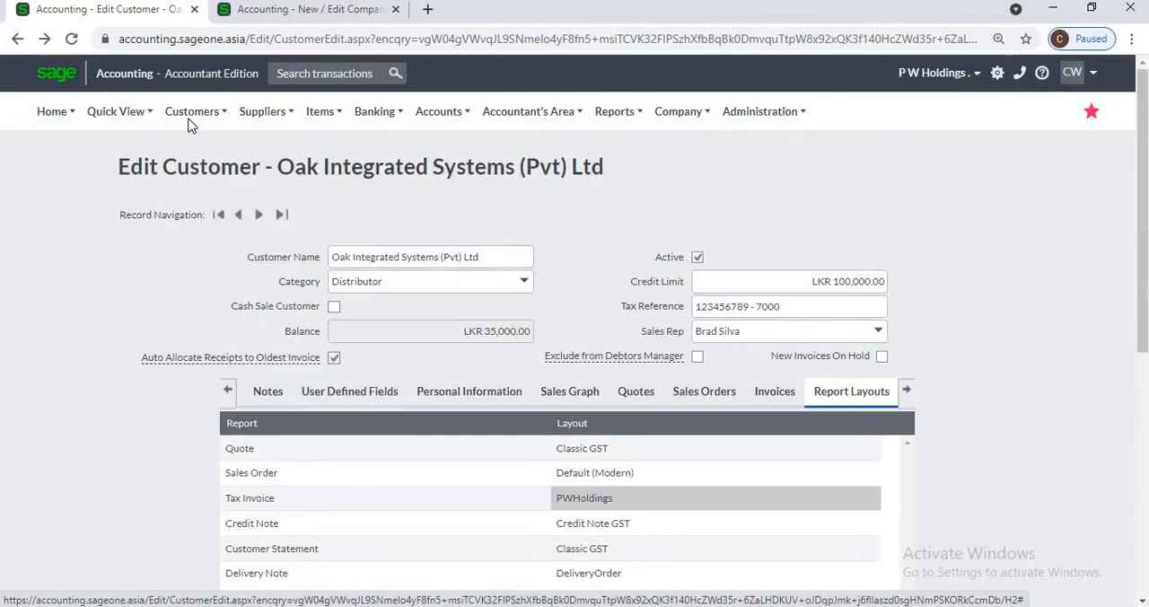
{"action": "left_click", "coordinate": [192, 112]}
{"action": "mouse_move", "coordinate": [261, 172]}
{"action": "left_click", "coordinate": [330, 172]}
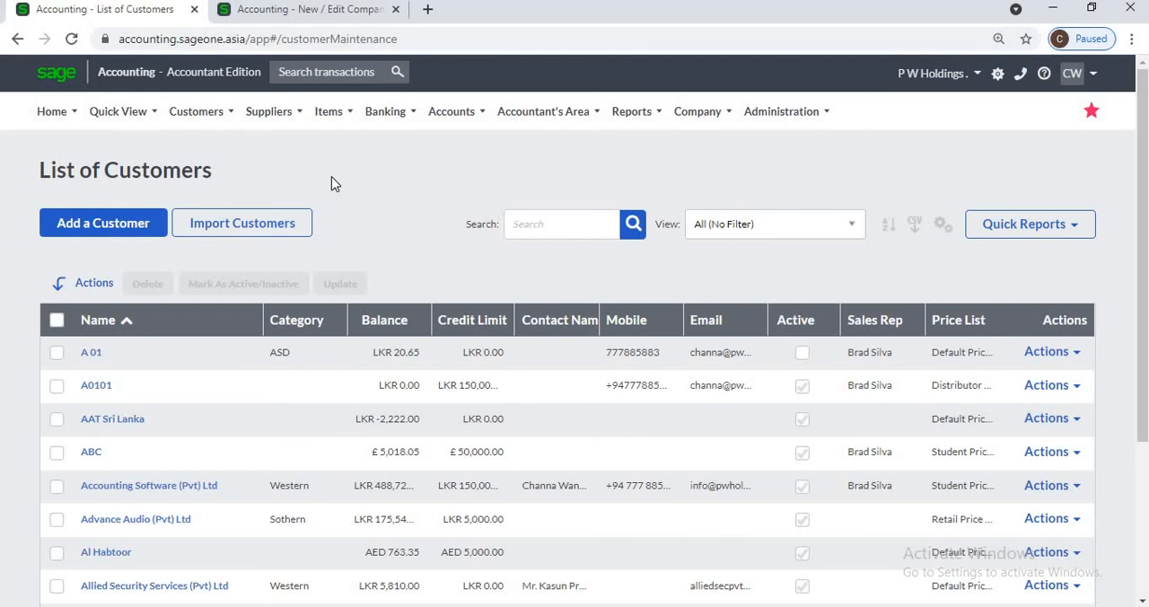
{"action": "left_click", "coordinate": [1077, 353]}
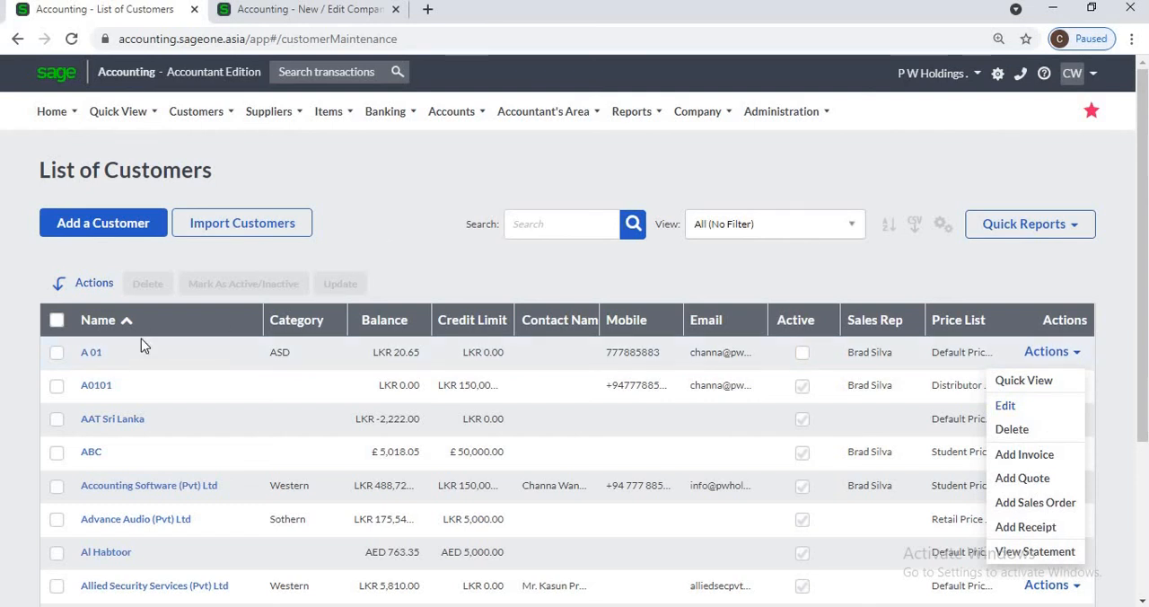
Step: Open customer A0101's record, review its details and default settings, and return to the customer list
{"action": "left_click", "coordinate": [96, 386]}
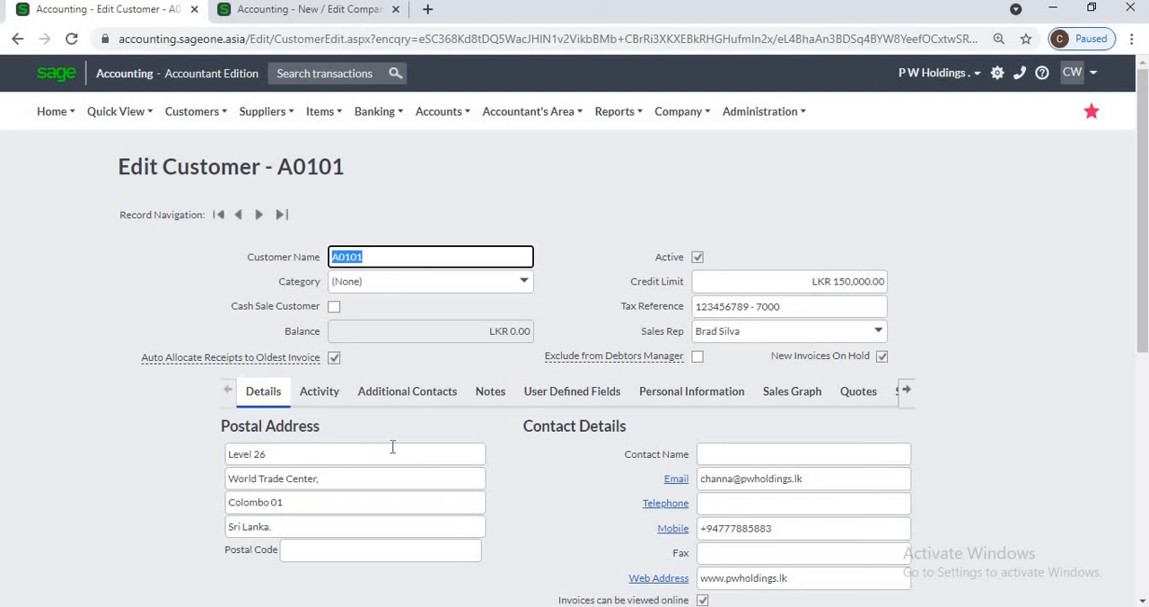
{"action": "scroll", "coordinate": [501, 477], "scroll_direction": "down", "scroll_amount": 5}
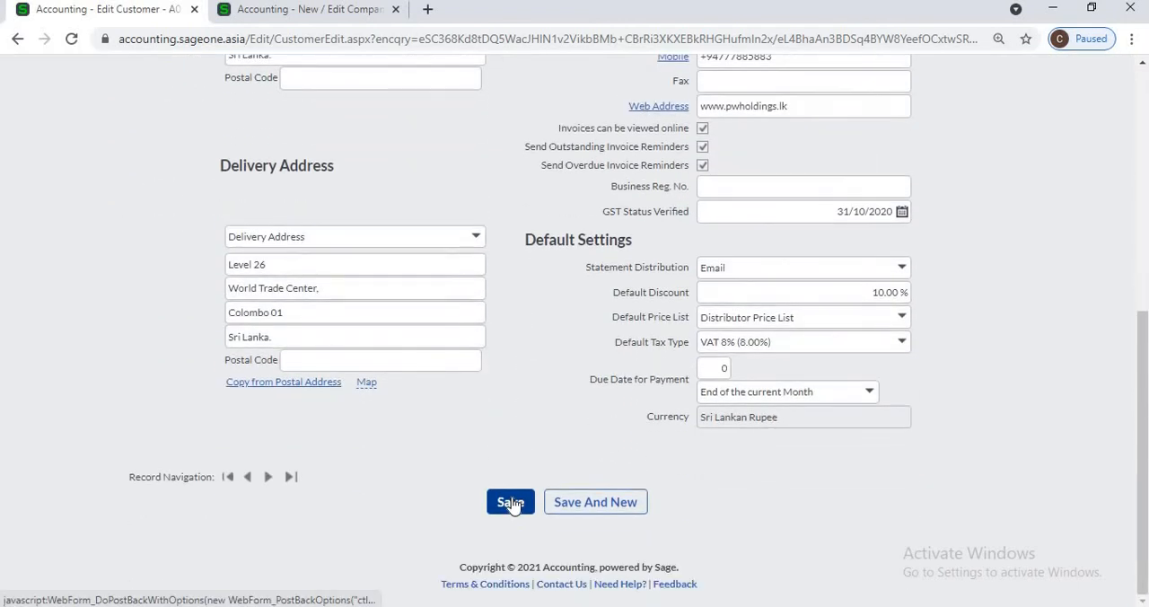
{"action": "left_click", "coordinate": [18, 39]}
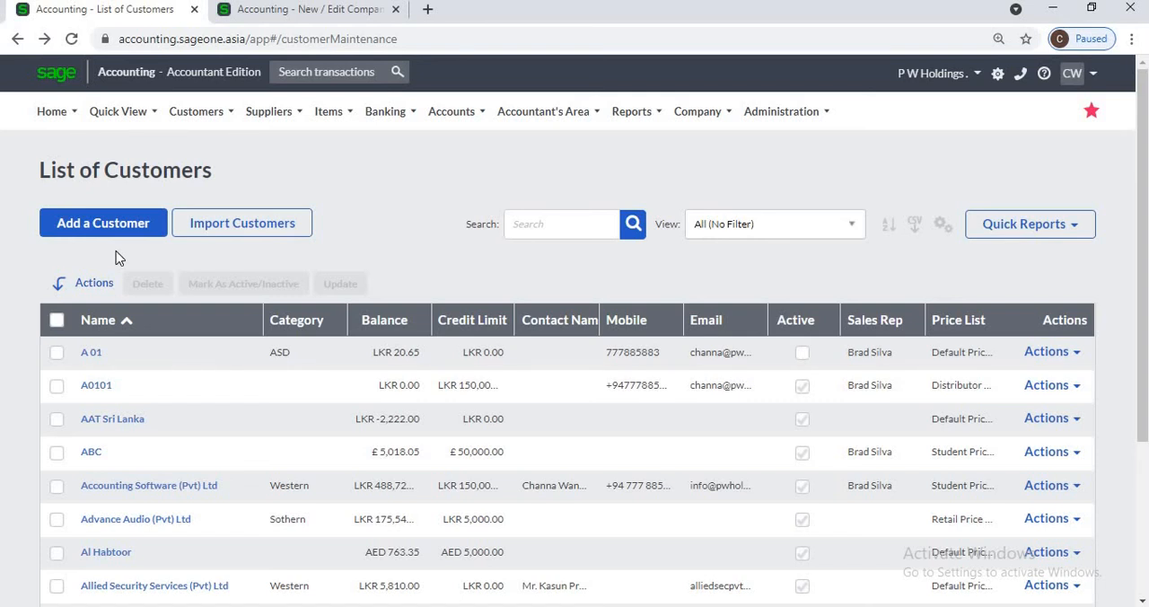
{"action": "scroll", "coordinate": [40, 306], "scroll_direction": "down", "scroll_amount": 1}
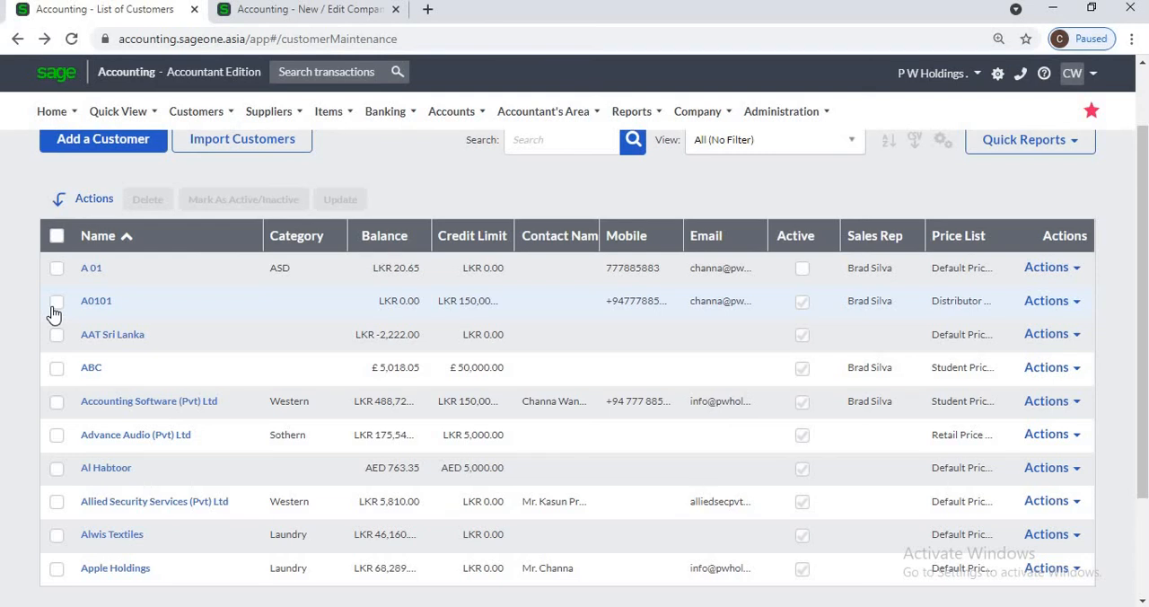
Step: Bulk-update customers A0101, AAT Sri Lanka, ABC and Accounting Software (Pvt) Ltd to the Distributor category and save the change
{"action": "left_click", "coordinate": [55, 301]}
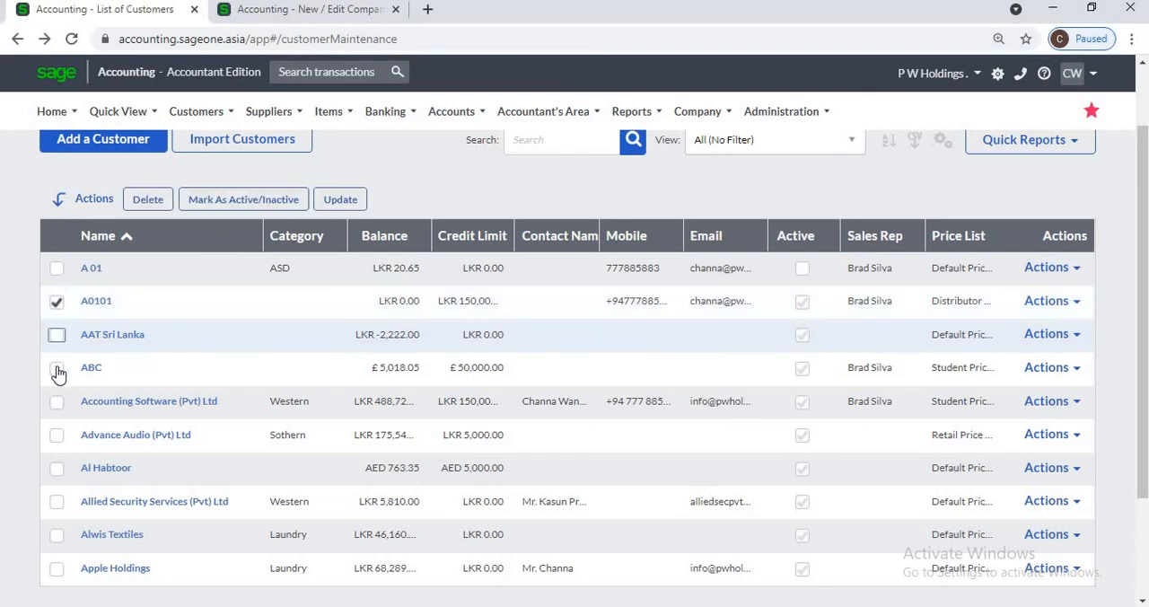
{"action": "left_click", "coordinate": [57, 334]}
{"action": "left_click", "coordinate": [56, 404]}
{"action": "left_click", "coordinate": [340, 203]}
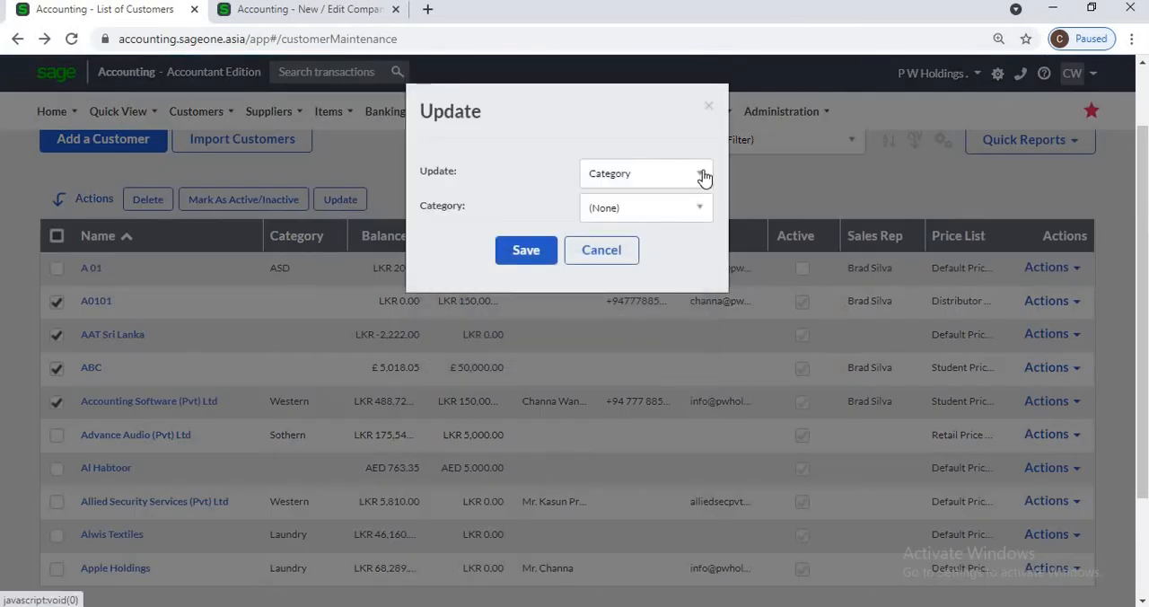
{"action": "left_click", "coordinate": [701, 174]}
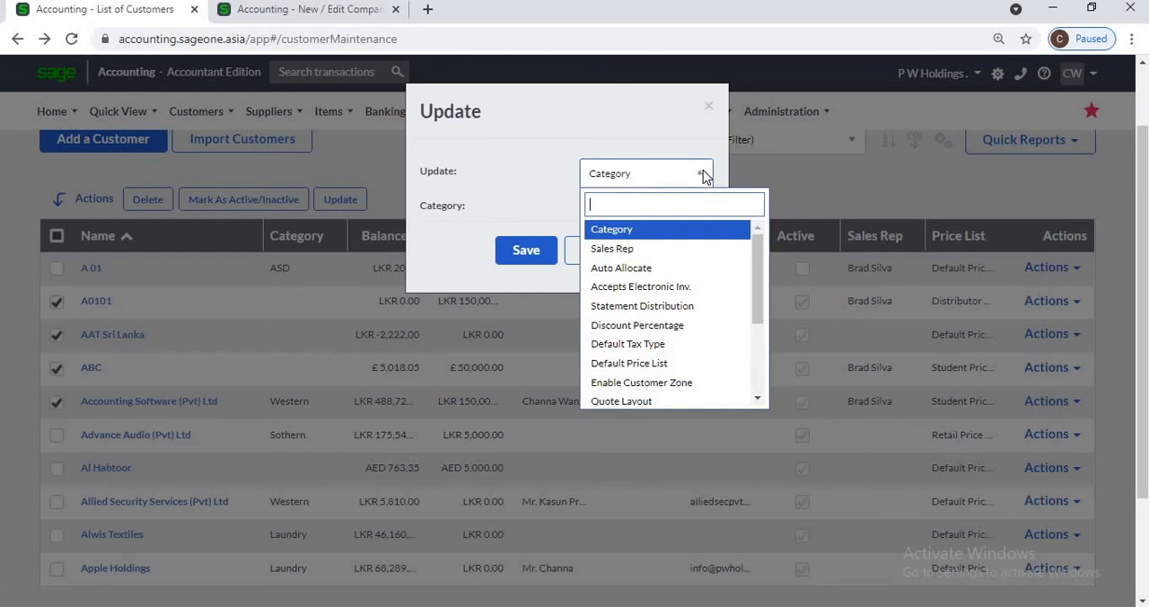
{"action": "left_click", "coordinate": [704, 184]}
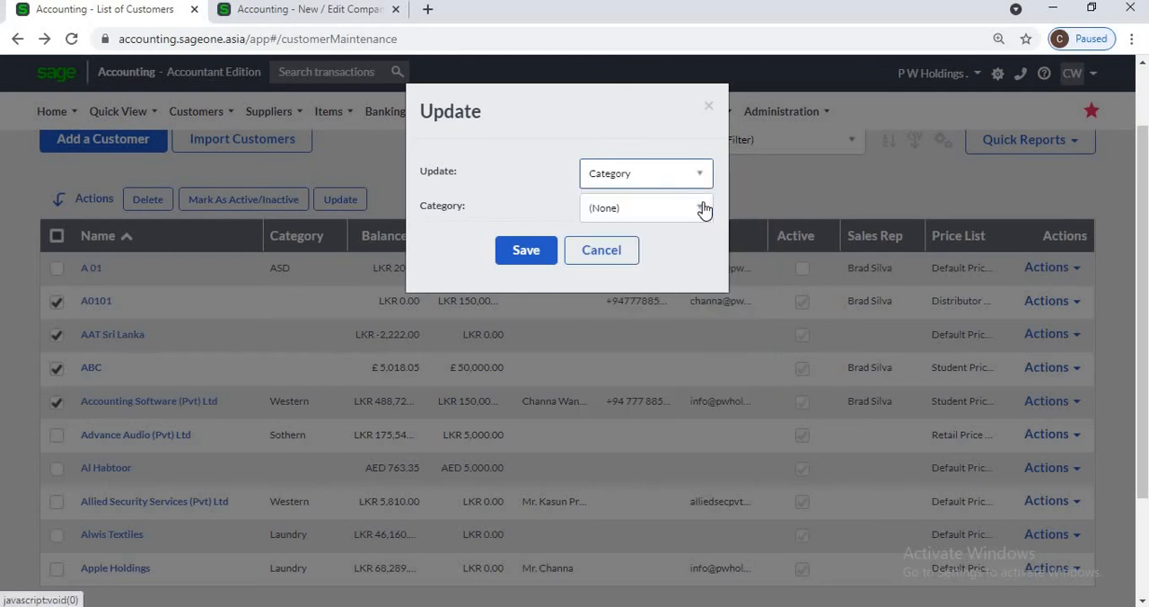
{"action": "left_click", "coordinate": [703, 208]}
{"action": "left_click", "coordinate": [703, 207]}
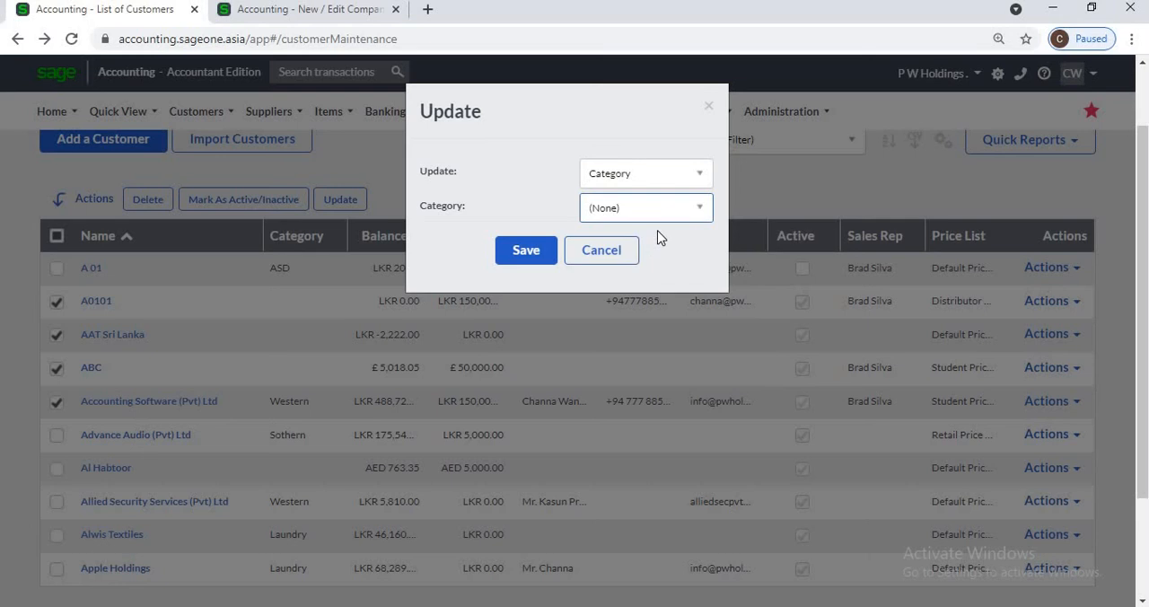
{"action": "left_click", "coordinate": [700, 177]}
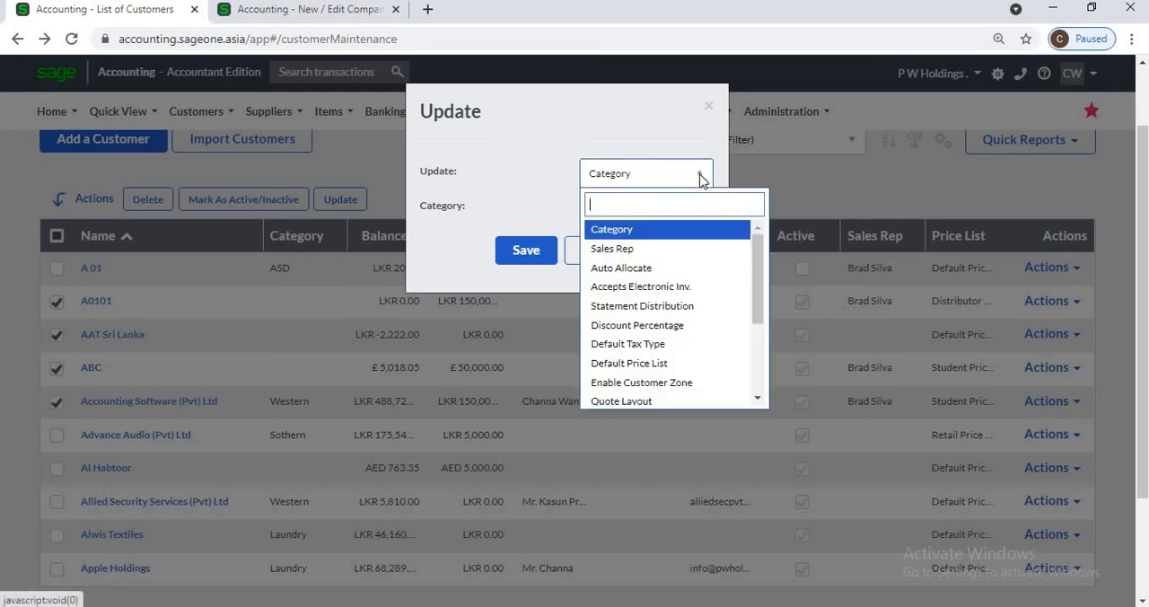
{"action": "left_click", "coordinate": [687, 231]}
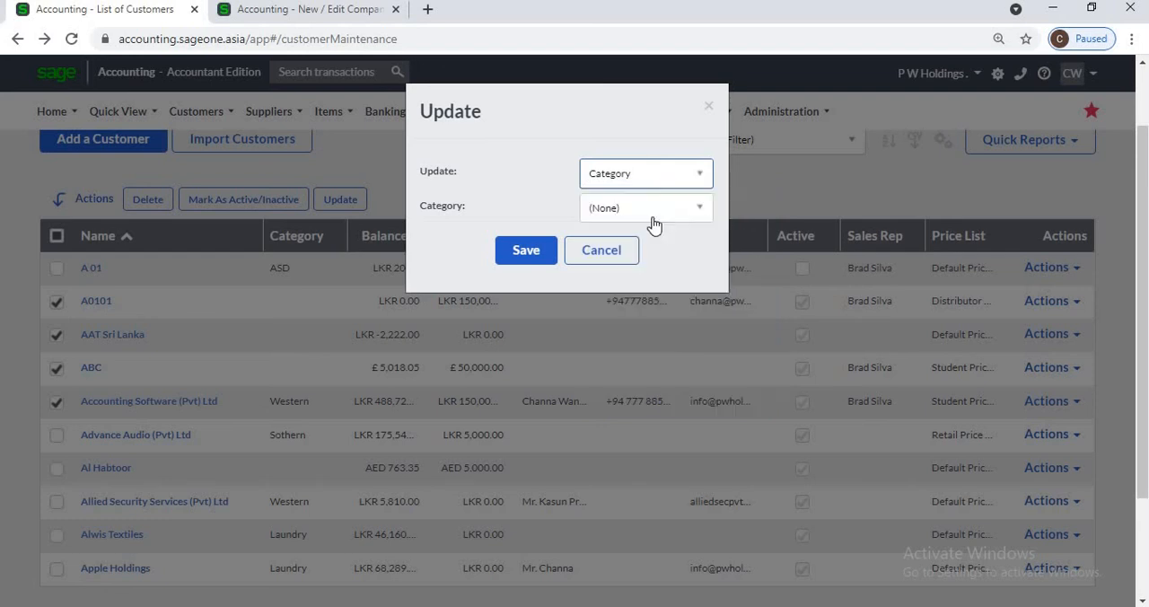
{"action": "left_click", "coordinate": [699, 214]}
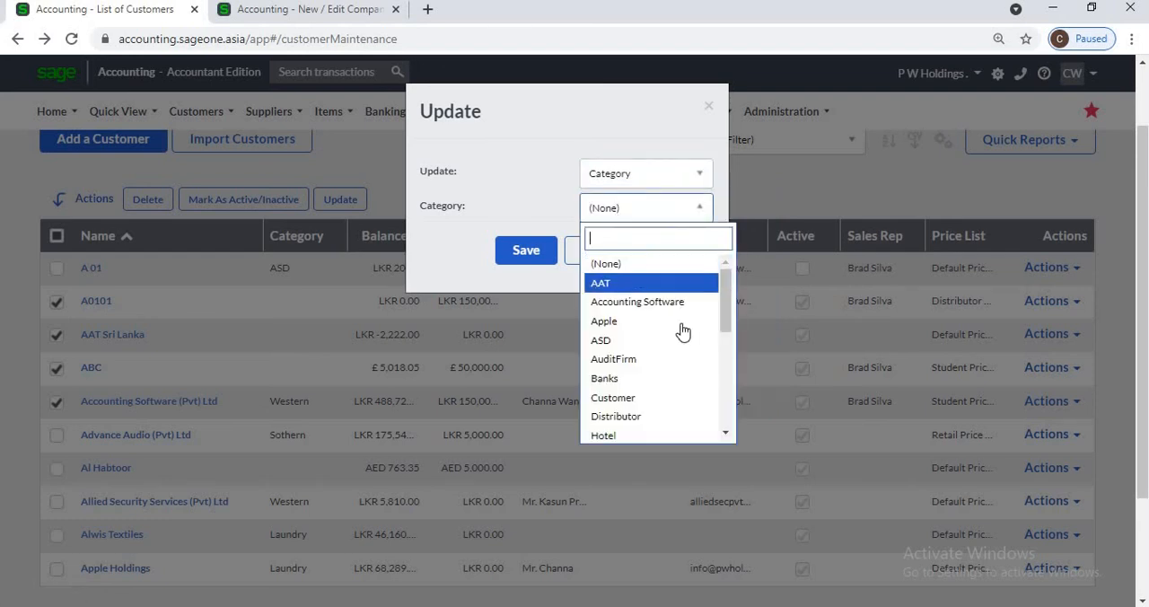
{"action": "left_click", "coordinate": [676, 422]}
{"action": "left_click_drag", "start_coordinate": [546, 122], "coordinate": [181, 107]}
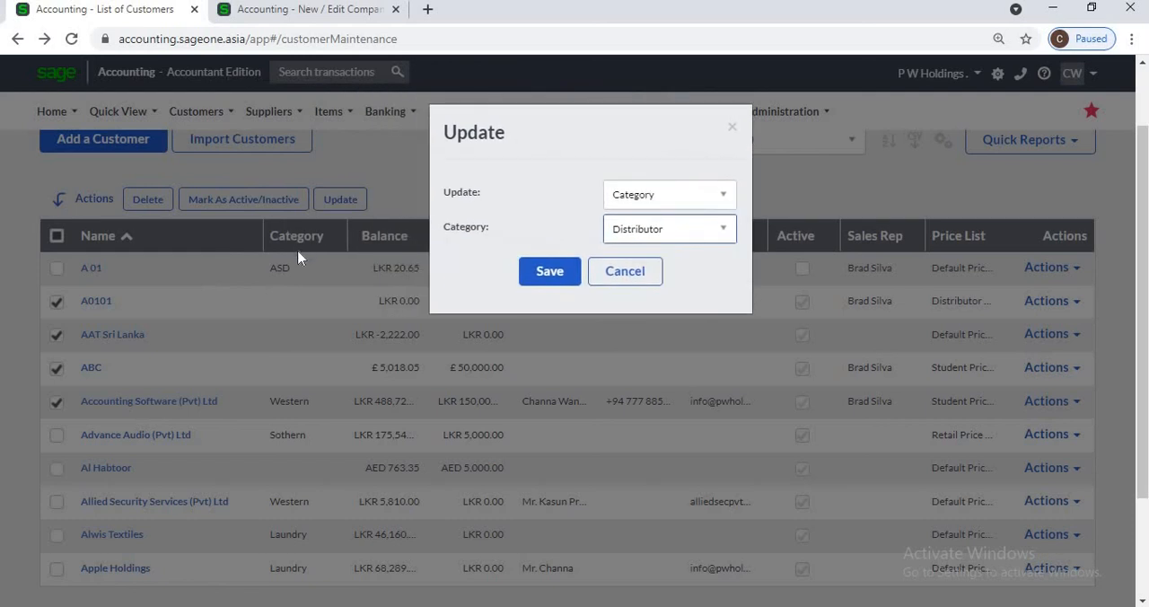
{"action": "left_click", "coordinate": [531, 280]}
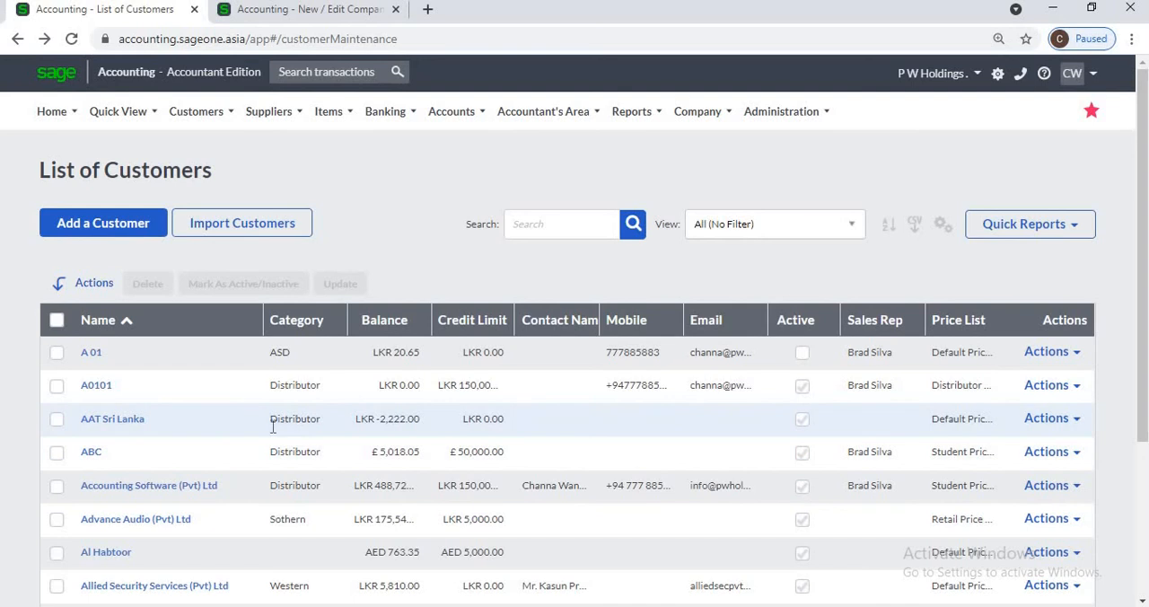
Step: Assign customer A 01's sales rep to A0101, AAT Sri Lanka, ABC and Accounting Software (Pvt) Ltd in one bulk update
{"action": "left_click", "coordinate": [56, 386]}
{"action": "left_click", "coordinate": [57, 419]}
{"action": "left_click", "coordinate": [57, 452]}
{"action": "left_click", "coordinate": [56, 486]}
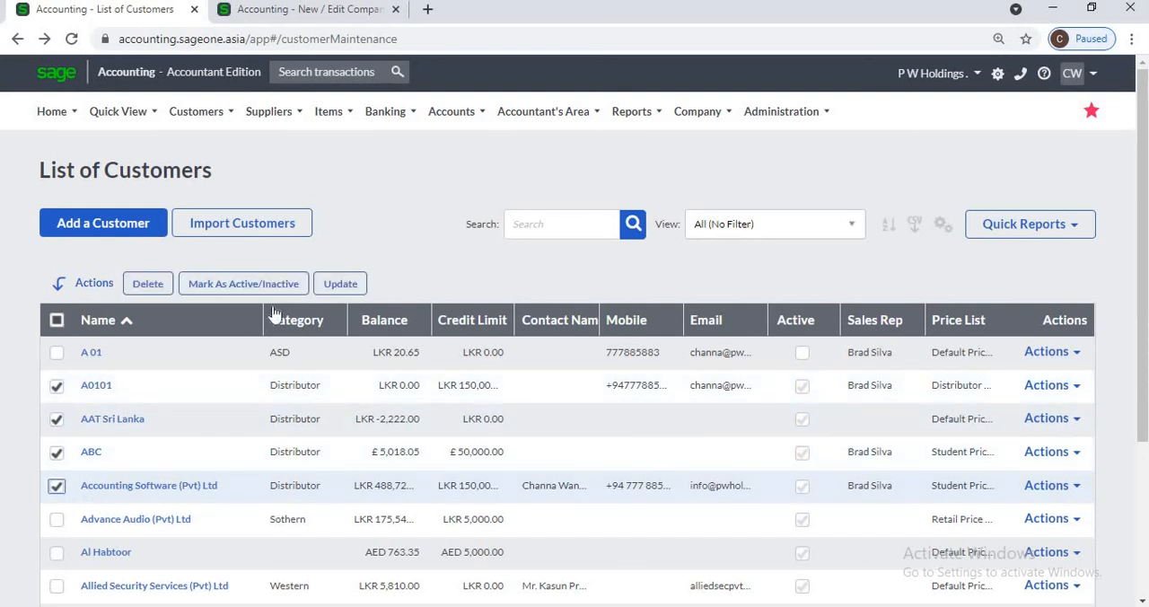
{"action": "left_click", "coordinate": [339, 286]}
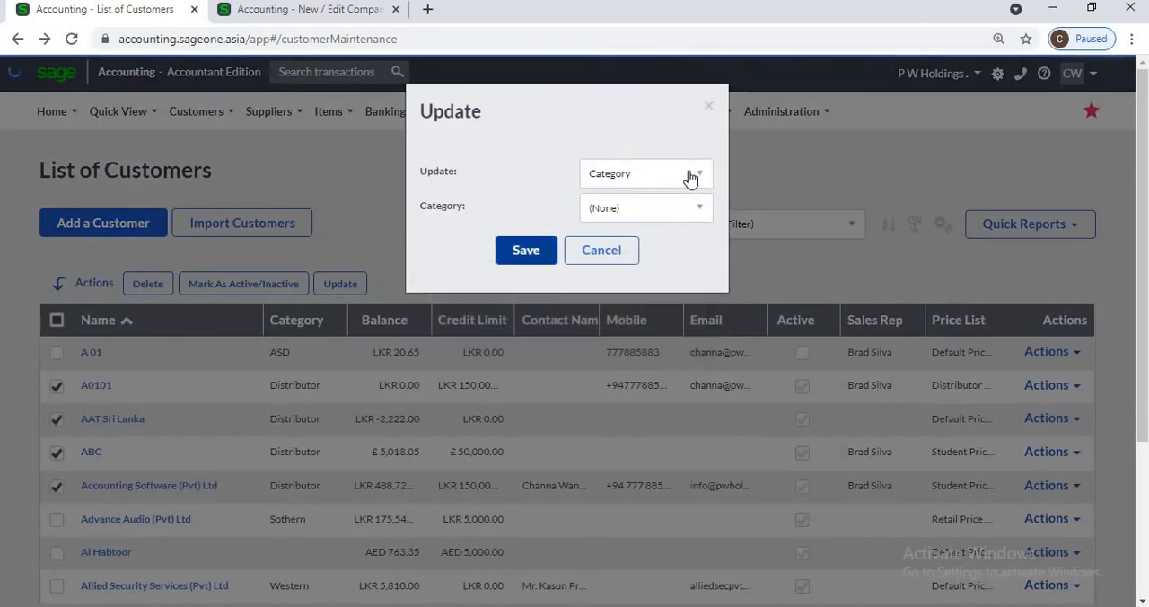
{"action": "left_click", "coordinate": [692, 176]}
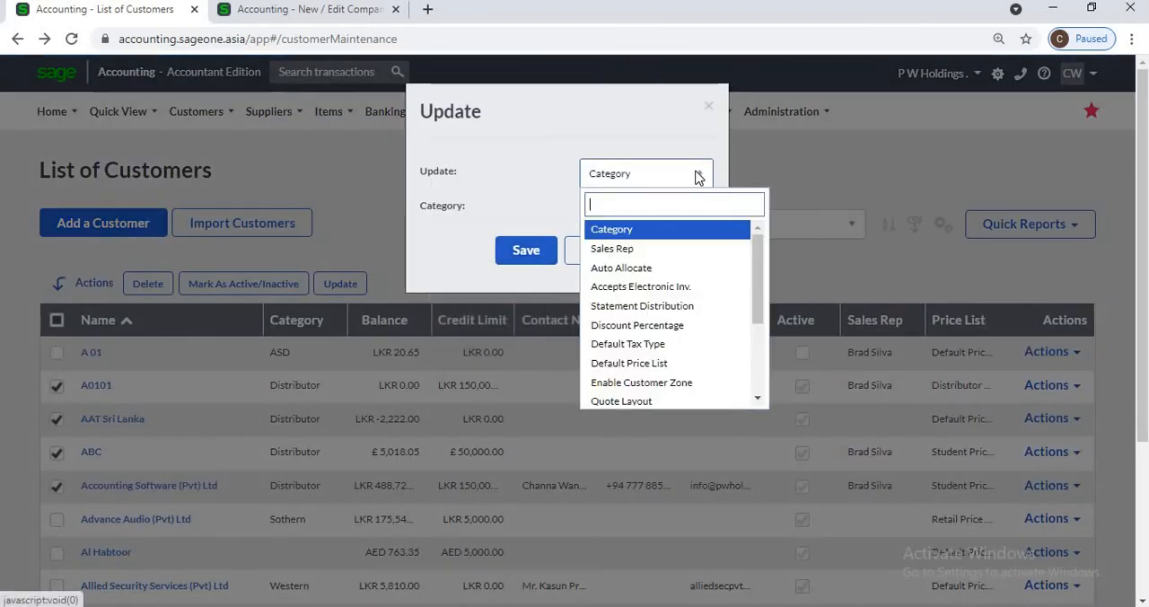
{"action": "left_click", "coordinate": [666, 249]}
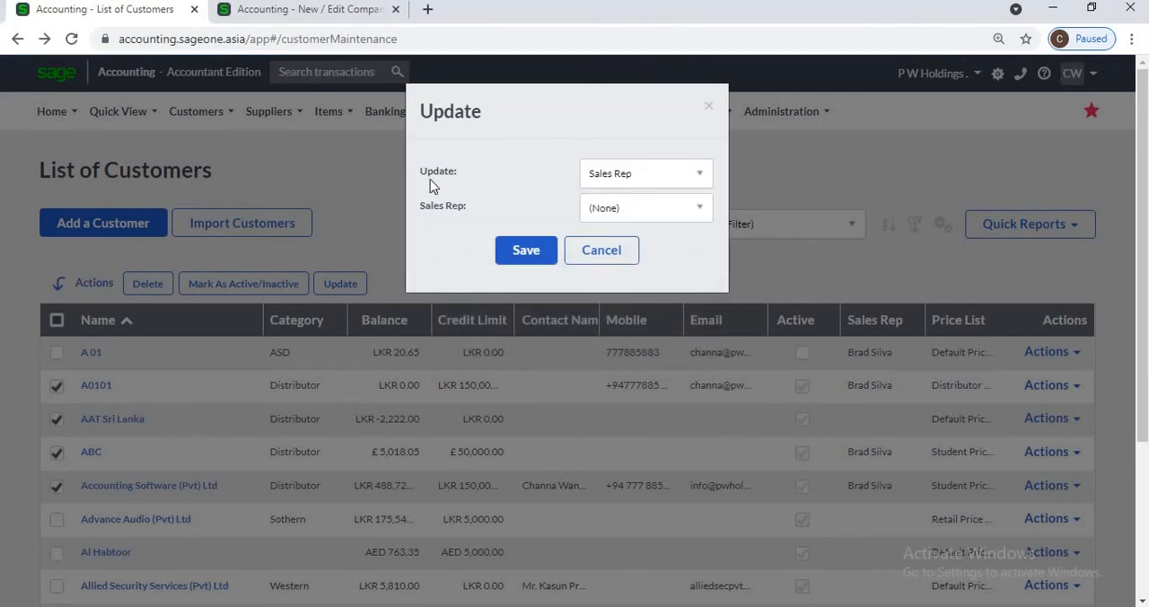
{"action": "left_click", "coordinate": [704, 216]}
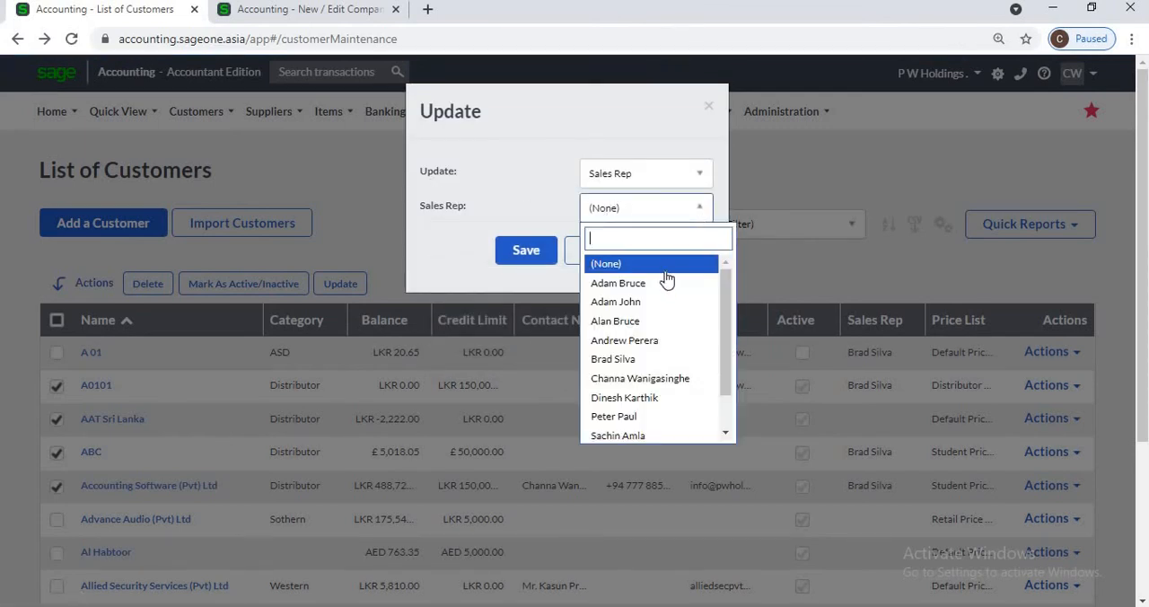
{"action": "left_click", "coordinate": [654, 359]}
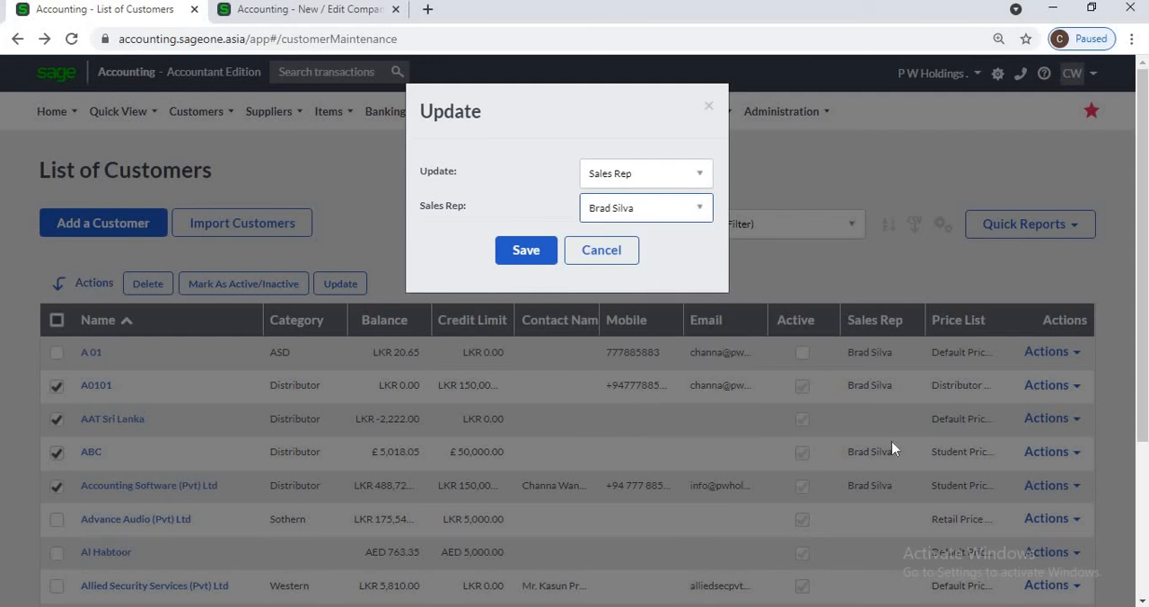
{"action": "left_click", "coordinate": [517, 255]}
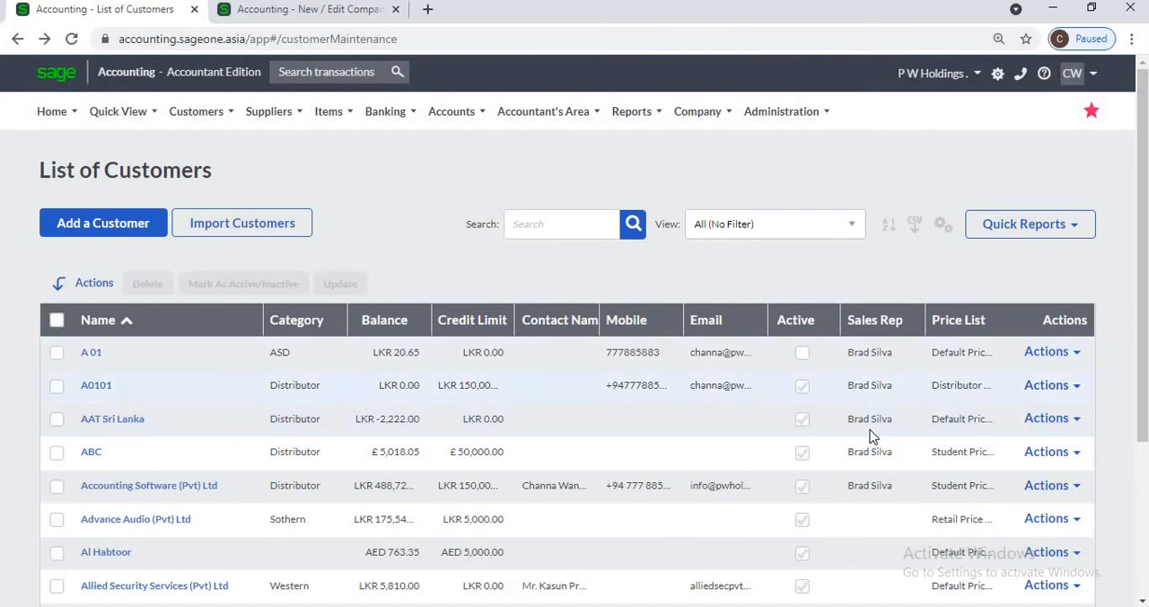
Step: Select the four Distributor customers, review which fields can be updated in bulk, and close the update without saving
{"action": "left_click", "coordinate": [57, 385]}
{"action": "left_click", "coordinate": [57, 418]}
{"action": "left_click", "coordinate": [56, 485]}
{"action": "left_click", "coordinate": [57, 452]}
{"action": "left_click", "coordinate": [347, 285]}
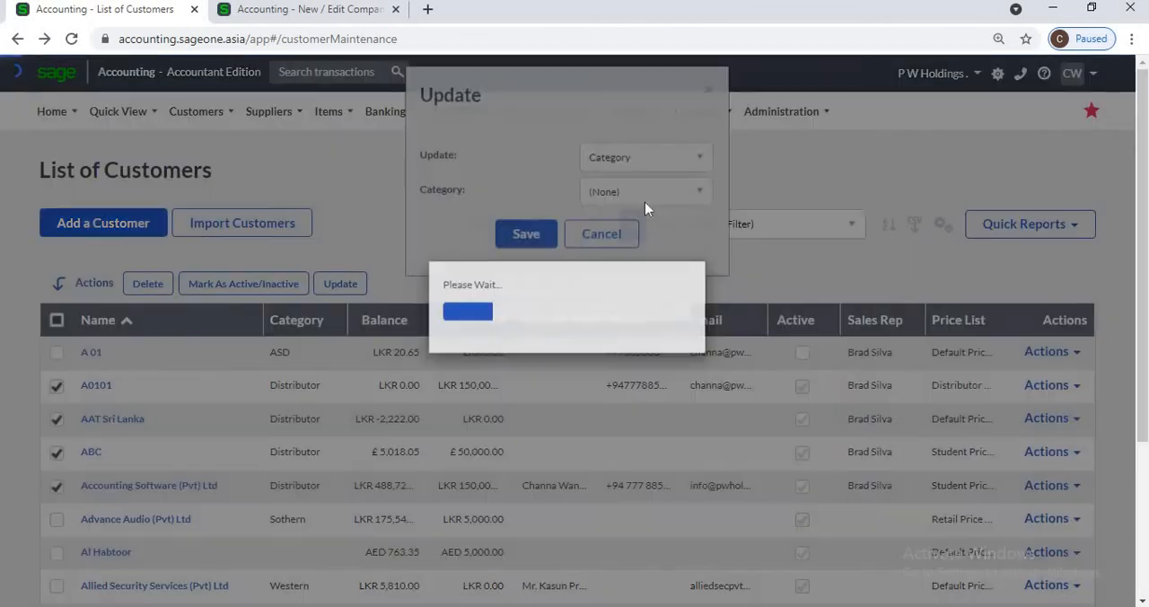
{"action": "left_click", "coordinate": [700, 178]}
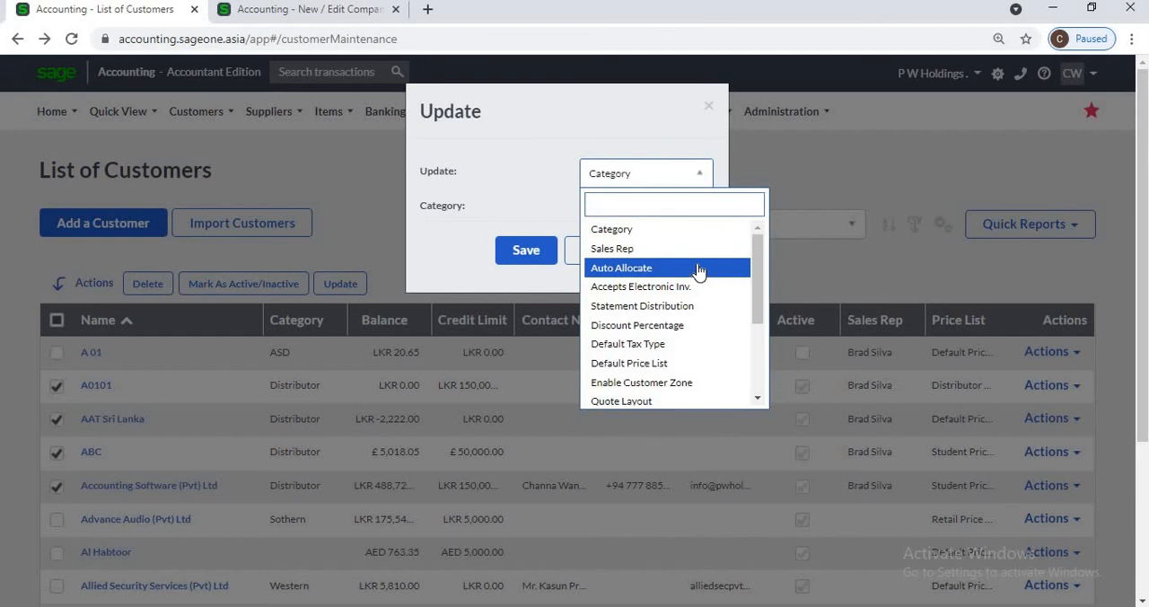
{"action": "scroll", "coordinate": [698, 272], "scroll_direction": "down", "scroll_amount": 5}
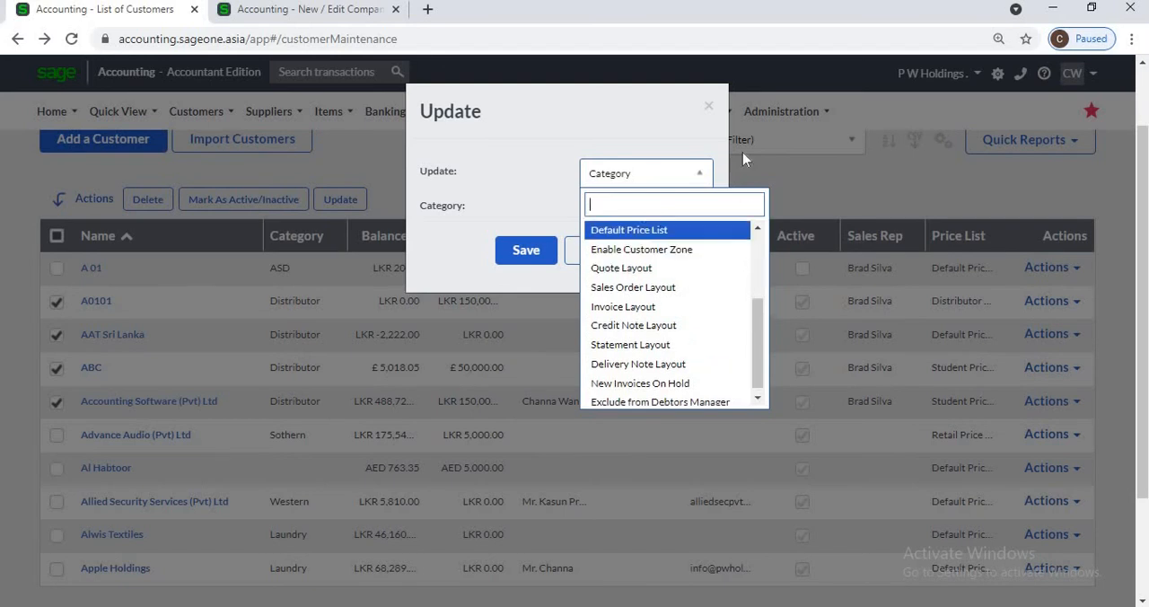
{"action": "left_click", "coordinate": [709, 107]}
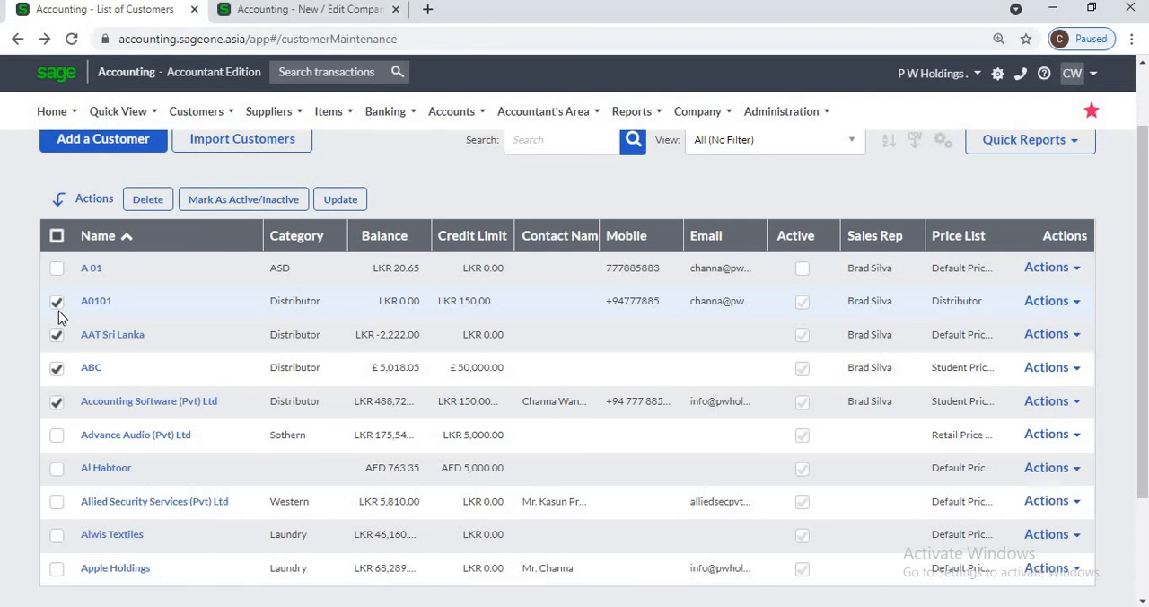
Step: Mark the four selected Distributor customers as inactive and save
{"action": "left_click", "coordinate": [231, 202]}
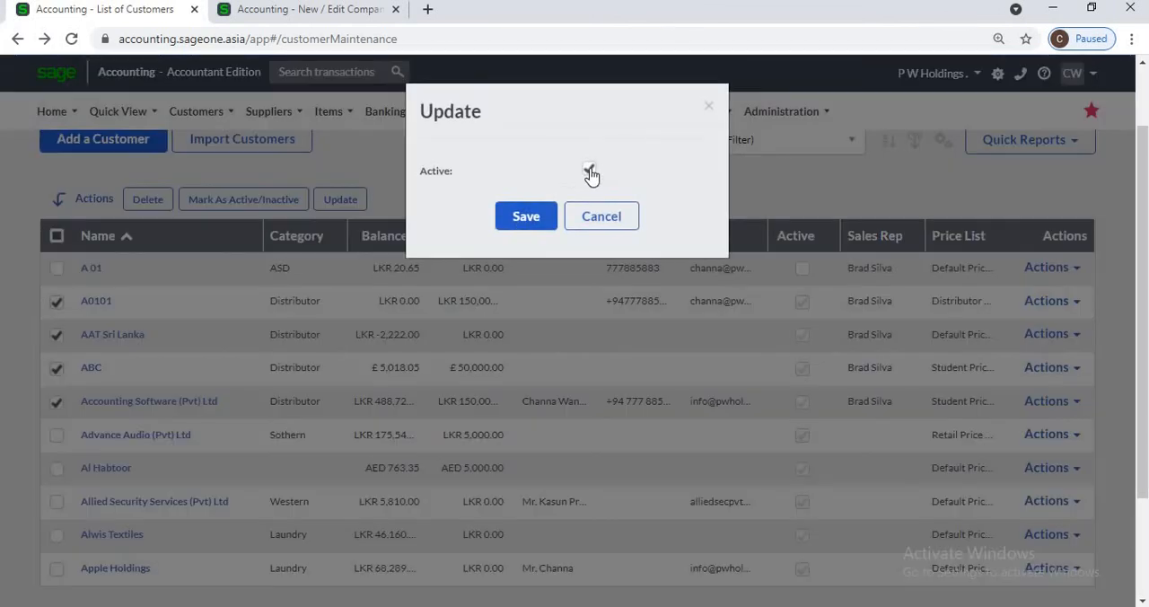
{"action": "left_click", "coordinate": [589, 170]}
{"action": "left_click", "coordinate": [539, 219]}
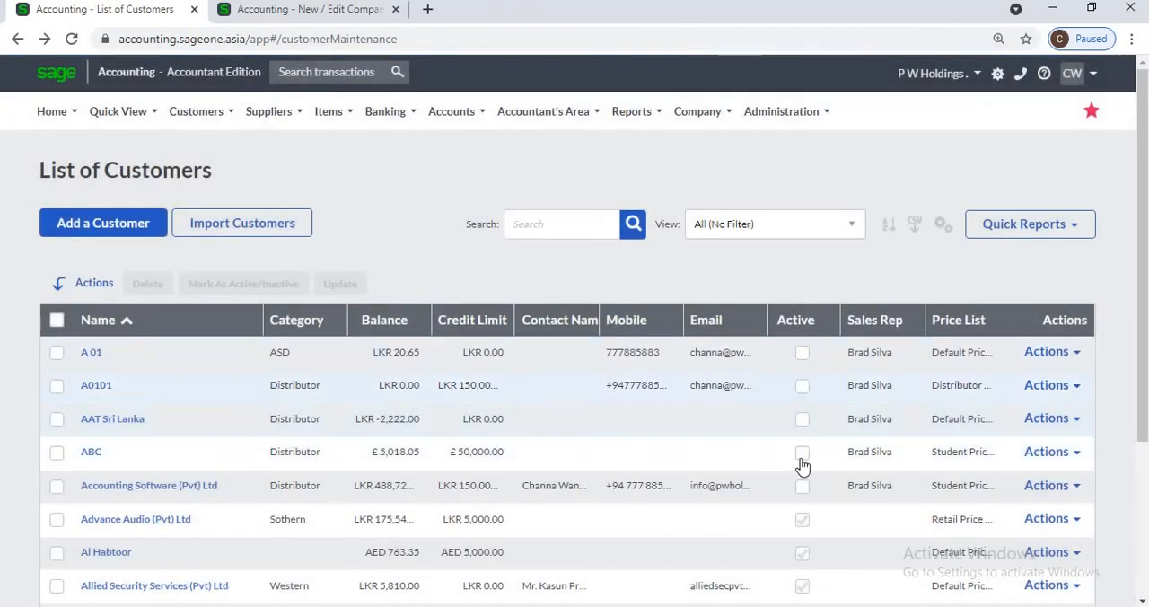
Step: Mark customers A0101, AAT Sri Lanka, ABC and Accounting Software (Pvt) Ltd as active again and save
{"action": "left_click", "coordinate": [55, 385]}
{"action": "left_click", "coordinate": [57, 418]}
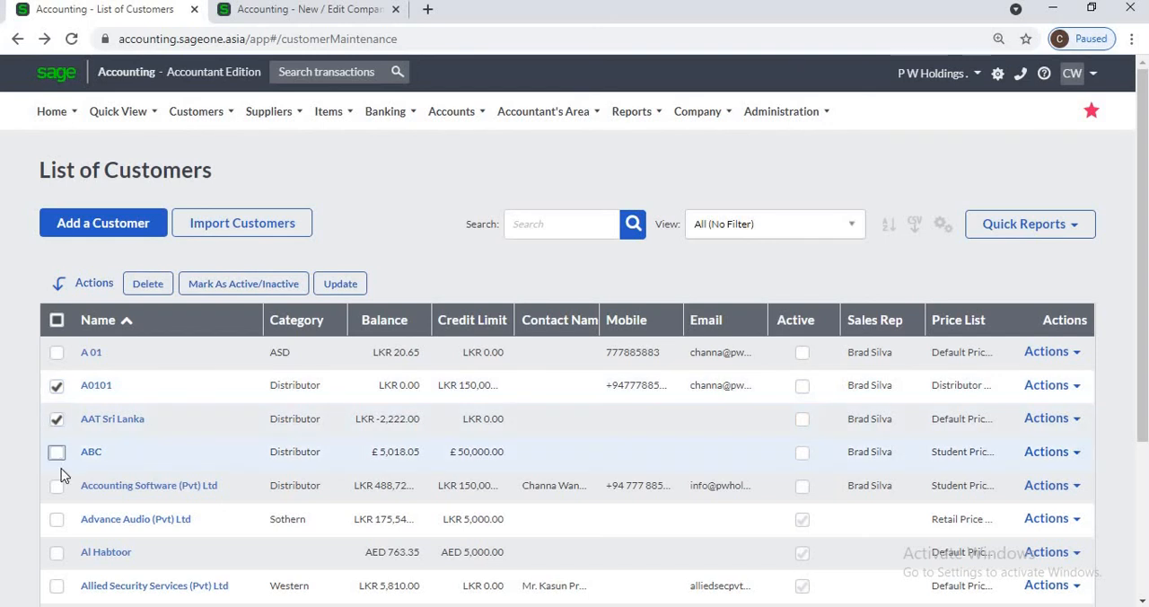
{"action": "left_click", "coordinate": [57, 486]}
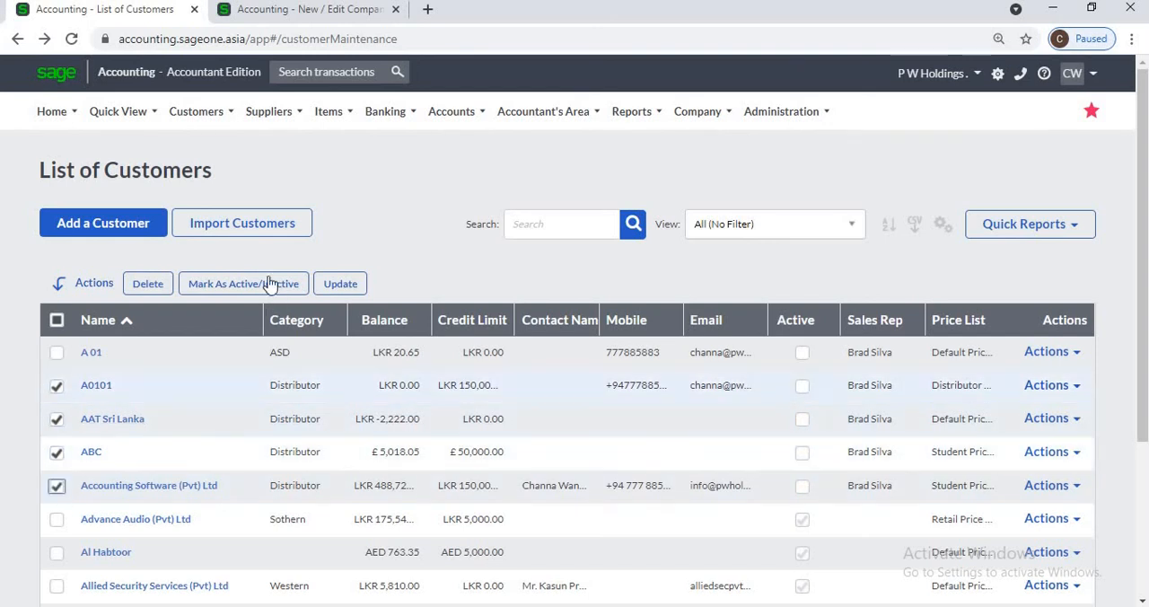
{"action": "left_click", "coordinate": [341, 284]}
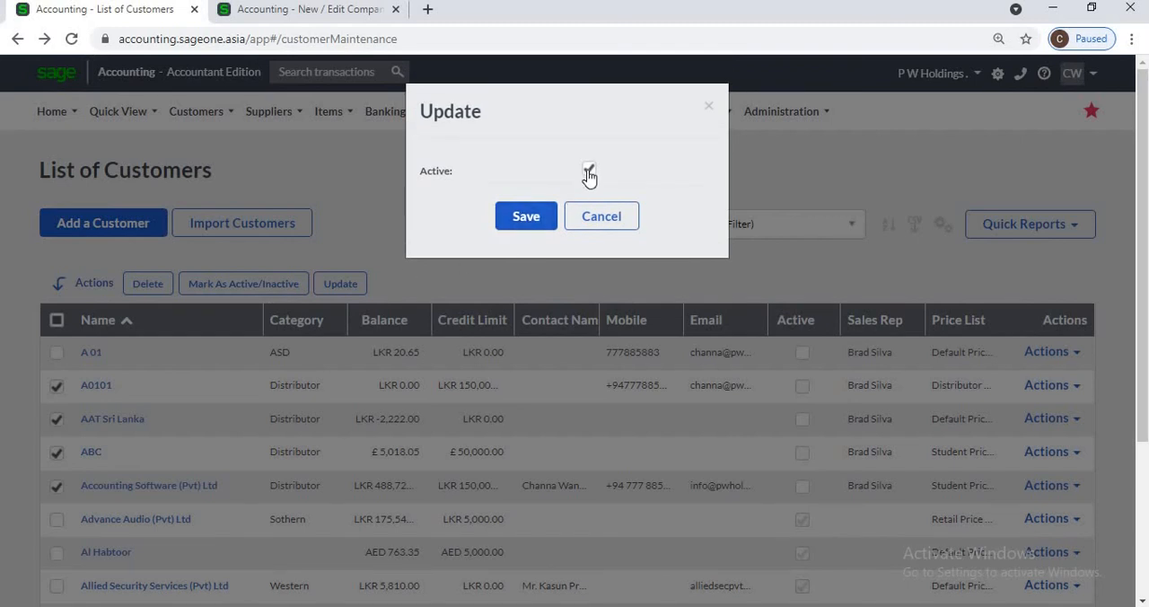
{"action": "left_click", "coordinate": [546, 214]}
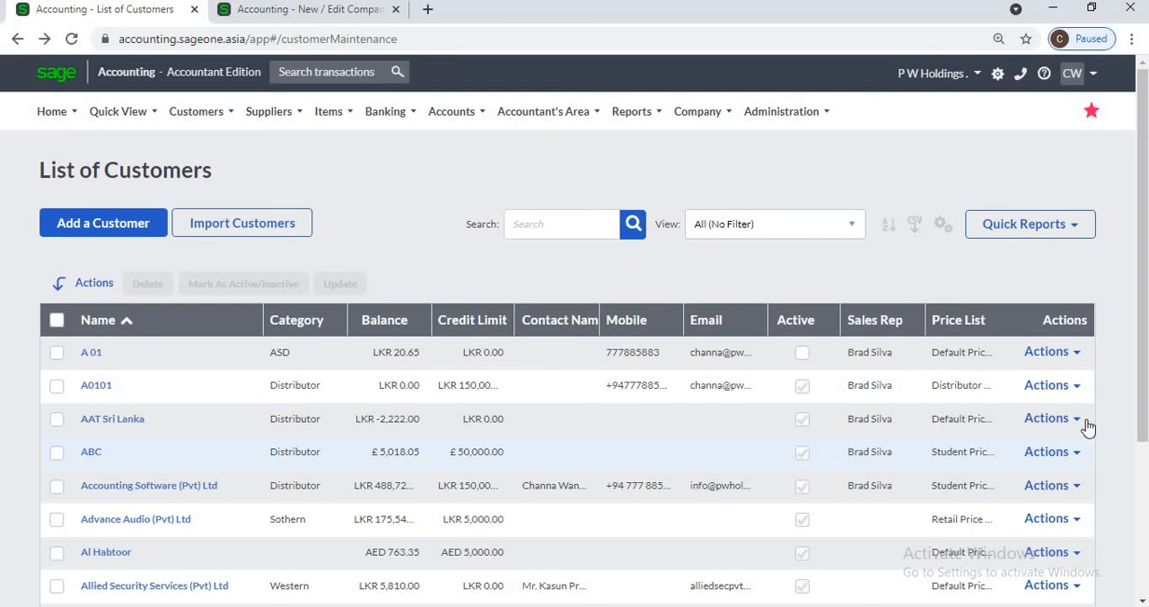
{"action": "left_click", "coordinate": [1073, 356]}
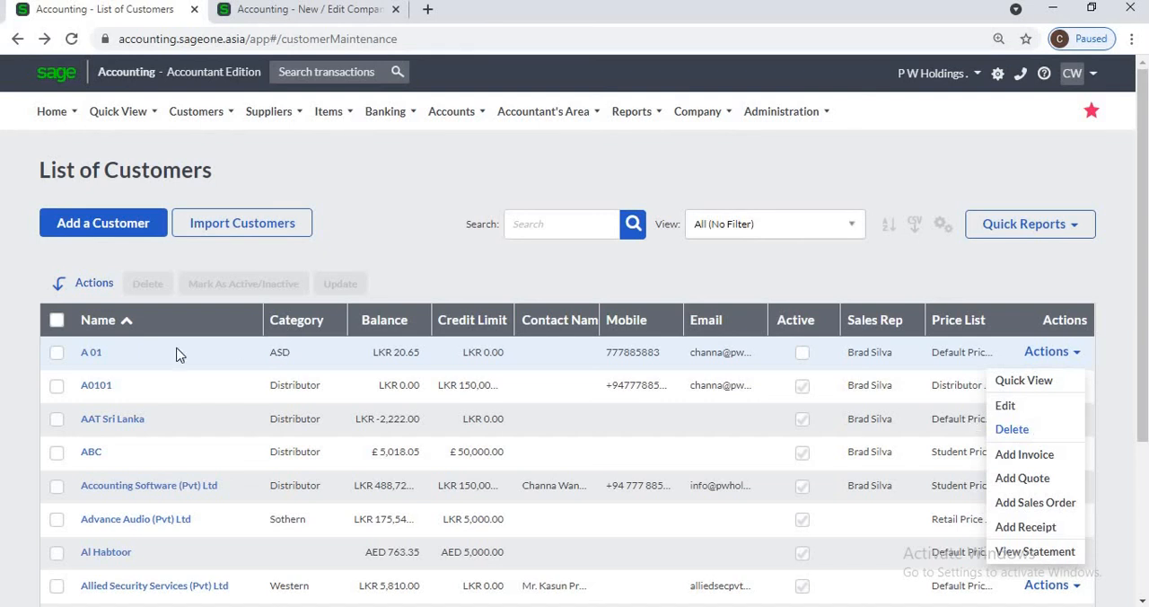
{"action": "left_click", "coordinate": [57, 385]}
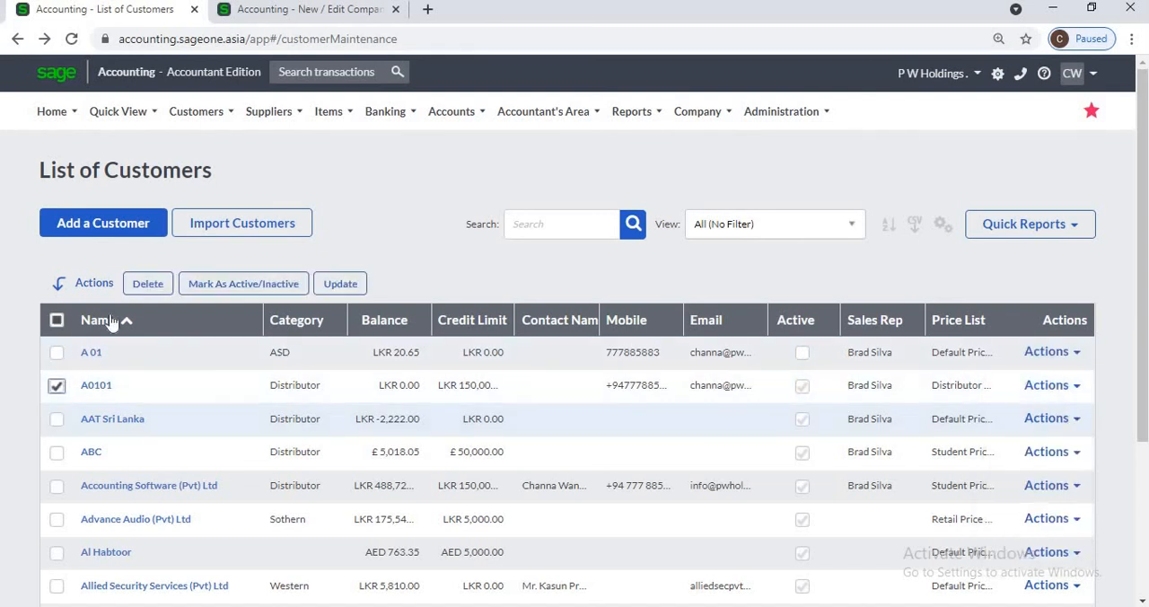
{"action": "left_click", "coordinate": [57, 419]}
{"action": "left_click", "coordinate": [58, 388]}
{"action": "left_click", "coordinate": [57, 419]}
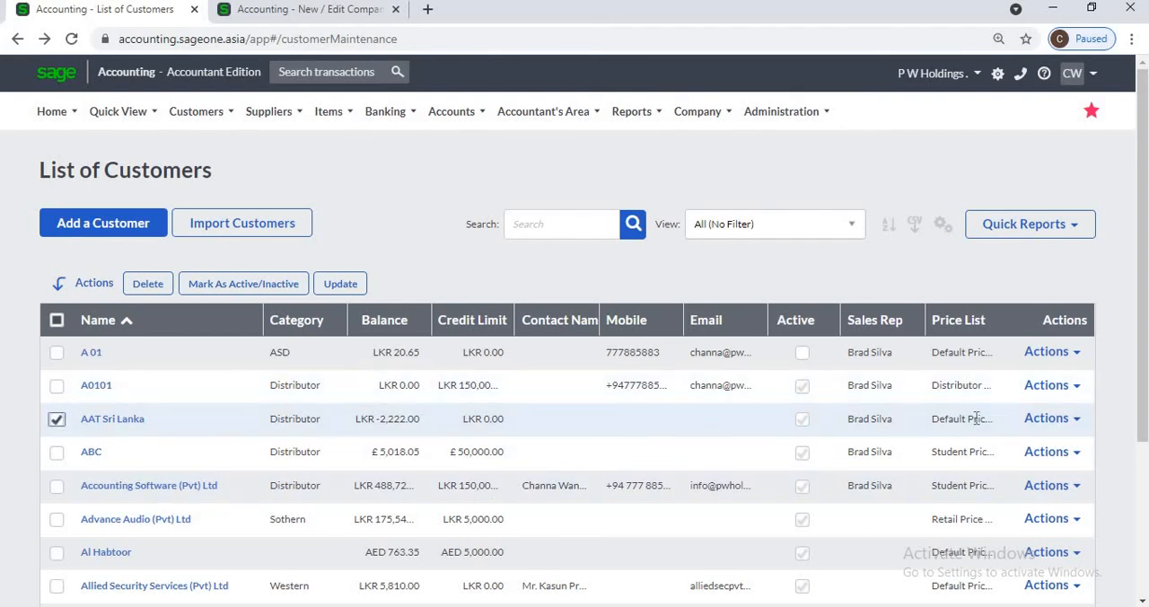
Step: Delete customer A0101 from the customer list and confirm the deletion
{"action": "left_click", "coordinate": [1057, 388]}
{"action": "left_click", "coordinate": [1015, 462]}
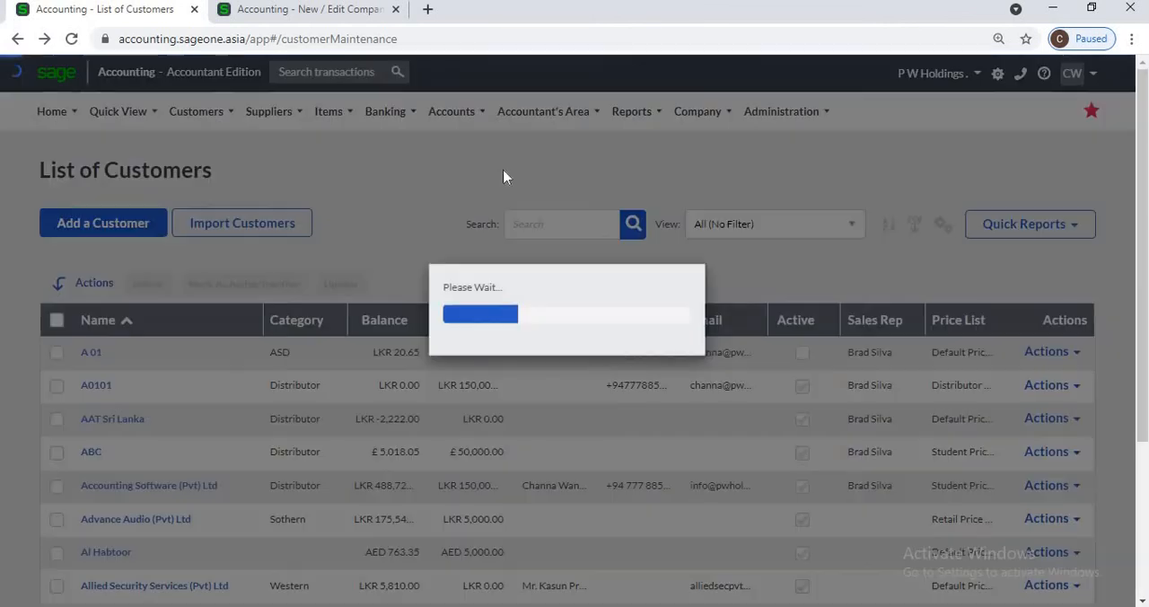
{"action": "left_click", "coordinate": [529, 167]}
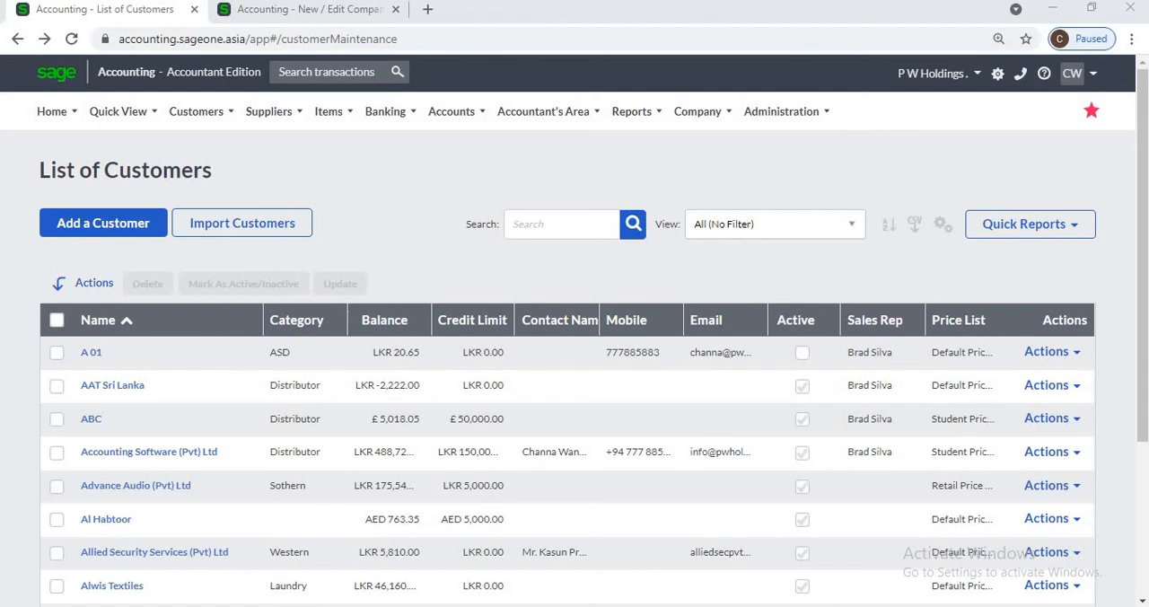
Step: Try to delete customer Accounting Software (Pvt) Ltd from the customer list
{"action": "left_click", "coordinate": [1050, 452]}
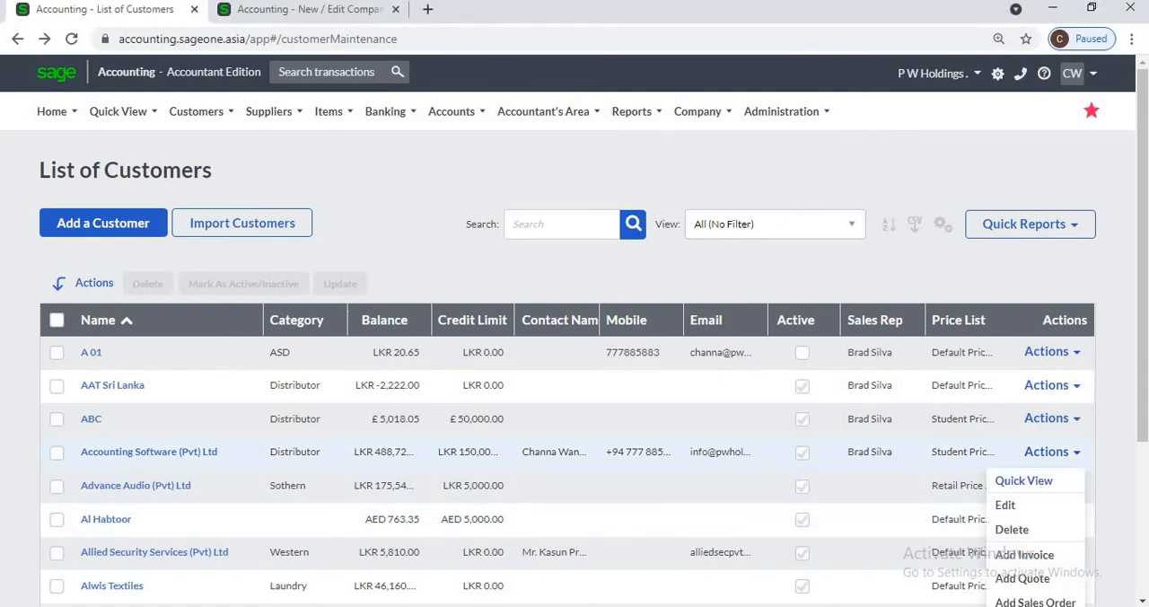
{"action": "left_click", "coordinate": [1012, 529]}
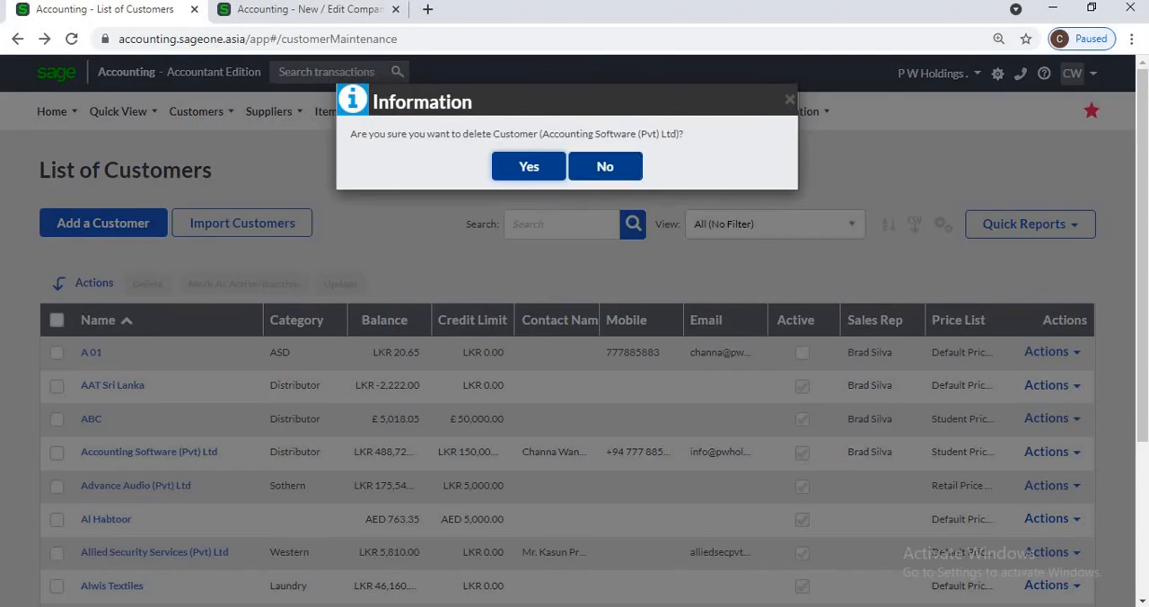
{"action": "key", "text": "Return"}
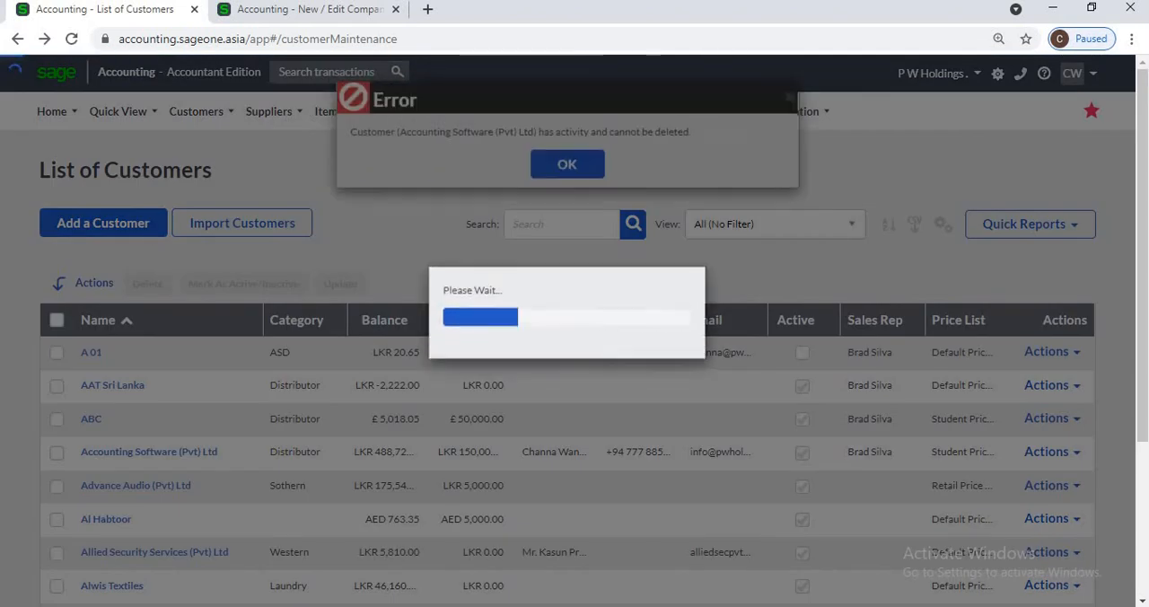
Step: Dismiss the deletion error and hide the Price List column in the customer grid
{"action": "key", "text": "Return"}
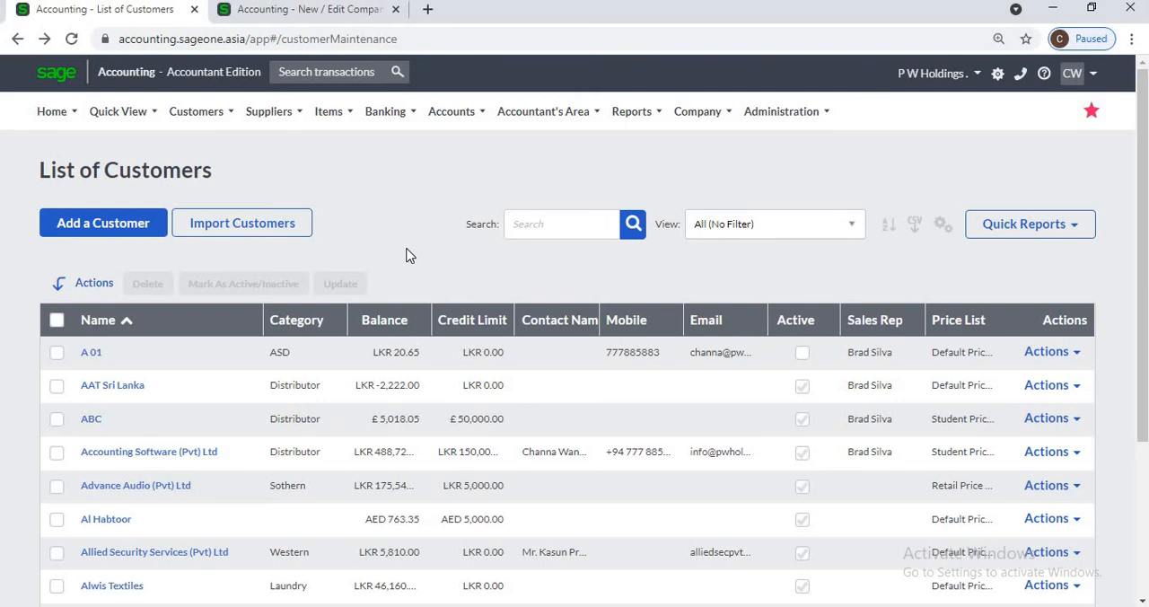
{"action": "left_click", "coordinate": [942, 224]}
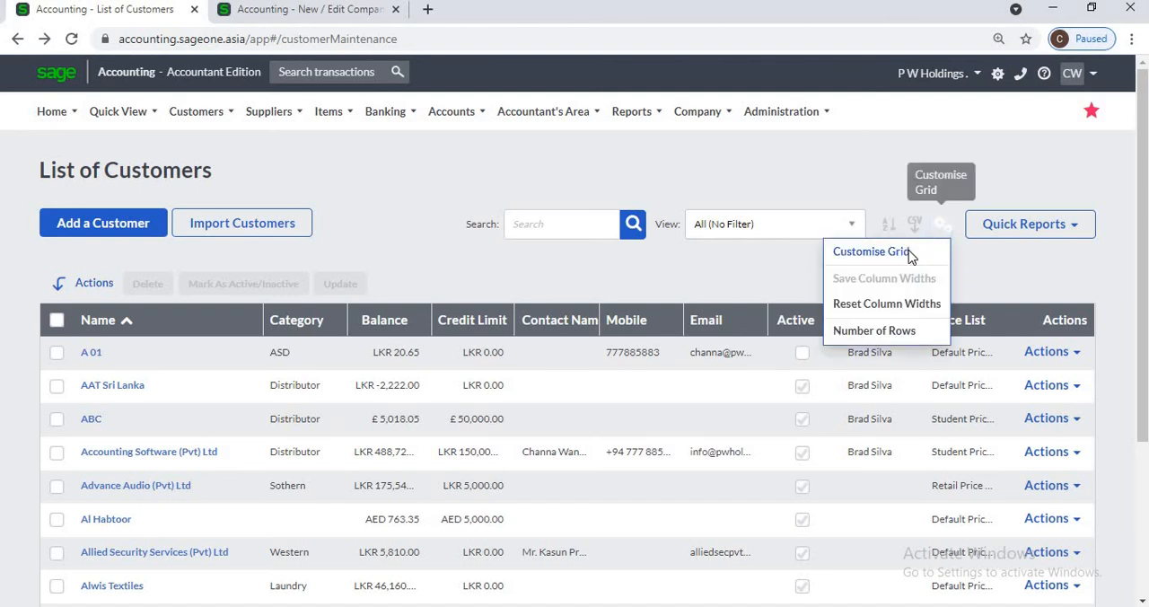
{"action": "left_click", "coordinate": [908, 254]}
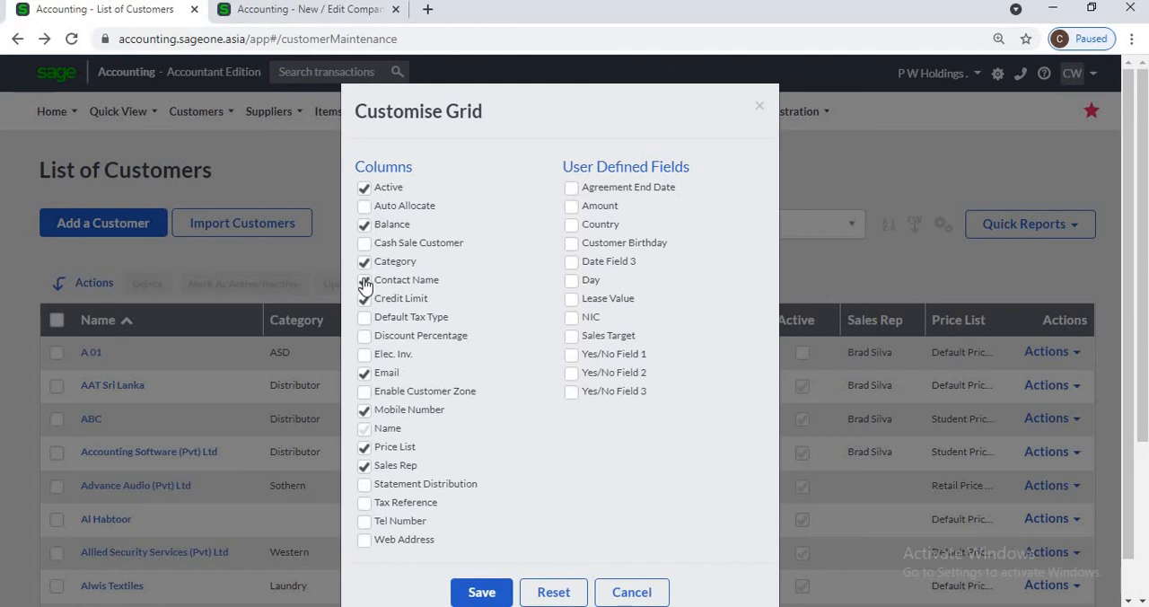
{"action": "left_click", "coordinate": [364, 447]}
{"action": "left_click", "coordinate": [468, 594]}
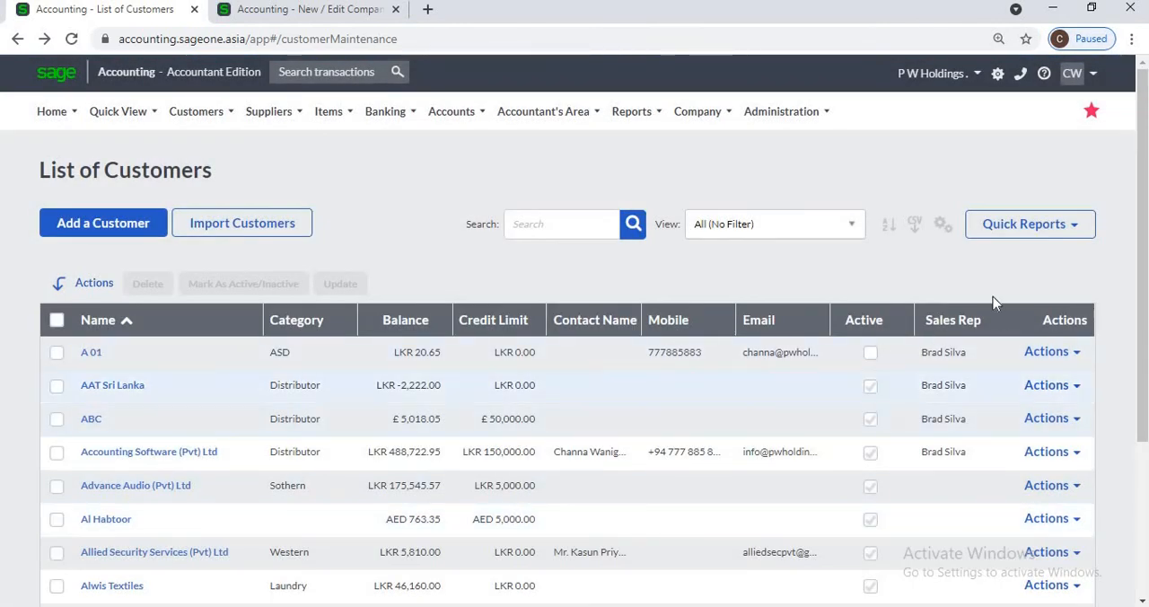
Step: Show the Price List column in the customer grid again and save the grid layout
{"action": "left_click", "coordinate": [941, 224]}
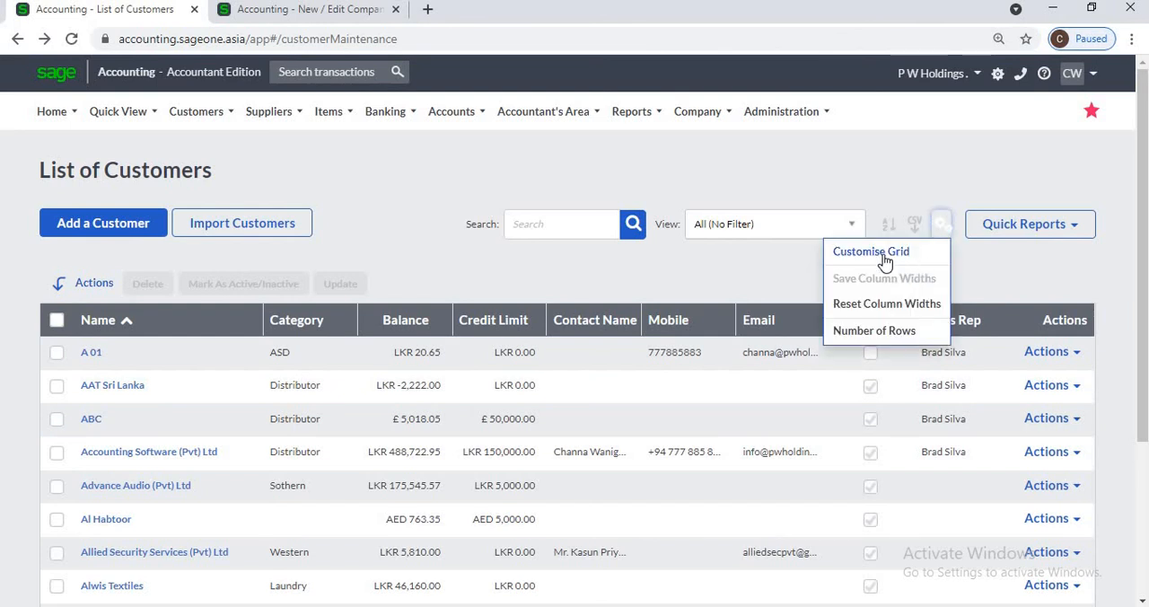
{"action": "left_click", "coordinate": [832, 262]}
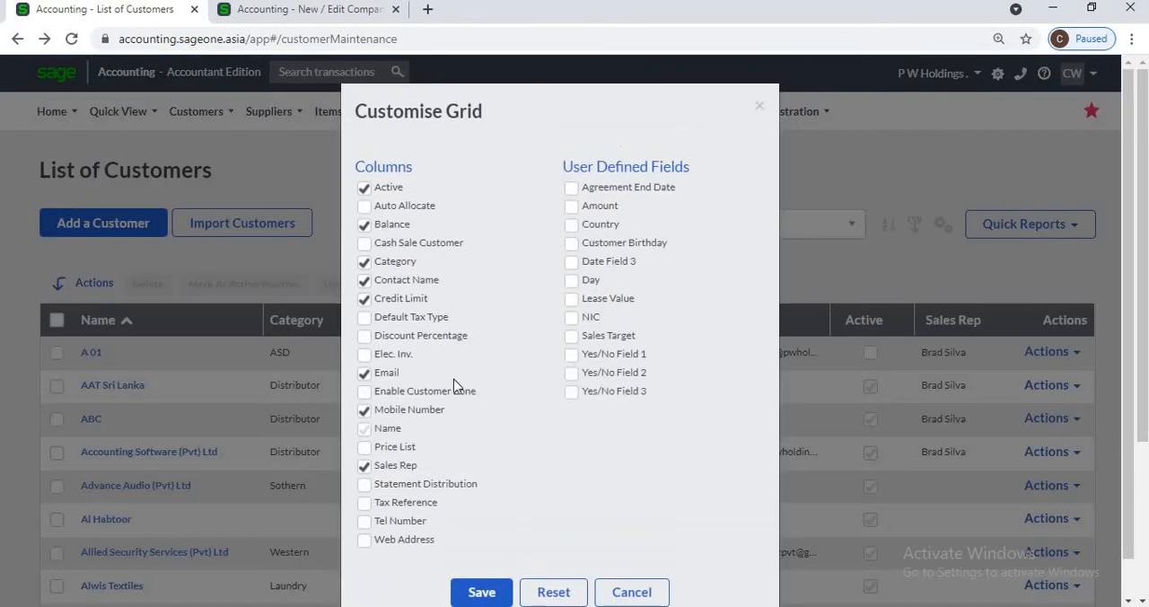
{"action": "left_click", "coordinate": [364, 447]}
{"action": "left_click", "coordinate": [474, 593]}
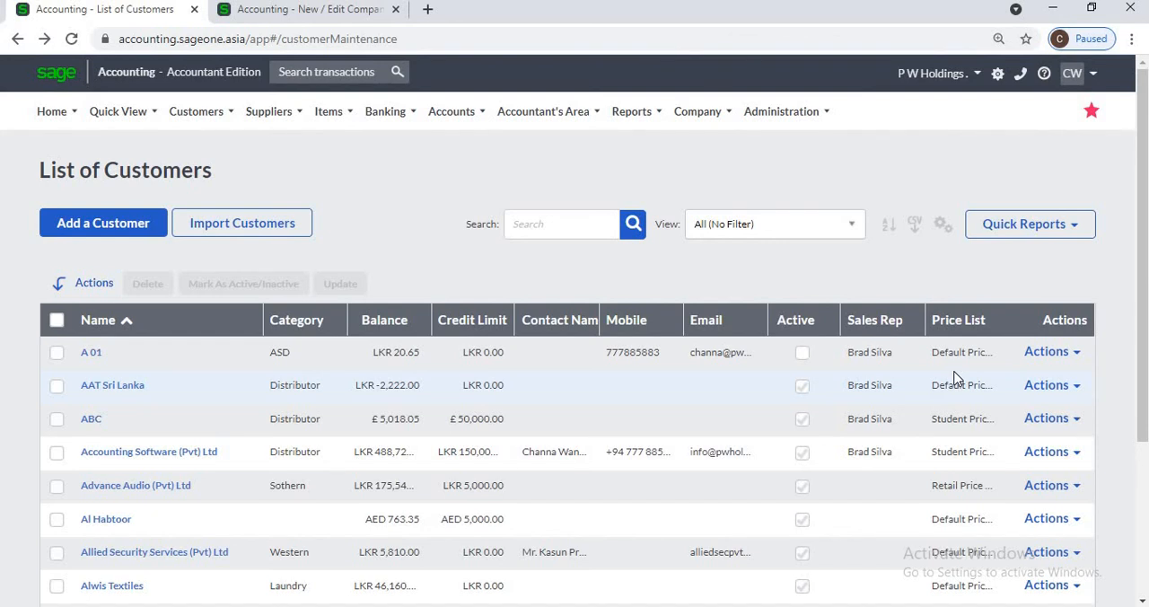
Step: Sort the customer list by category in descending order, followed by balance in ascending order
{"action": "left_click", "coordinate": [311, 328]}
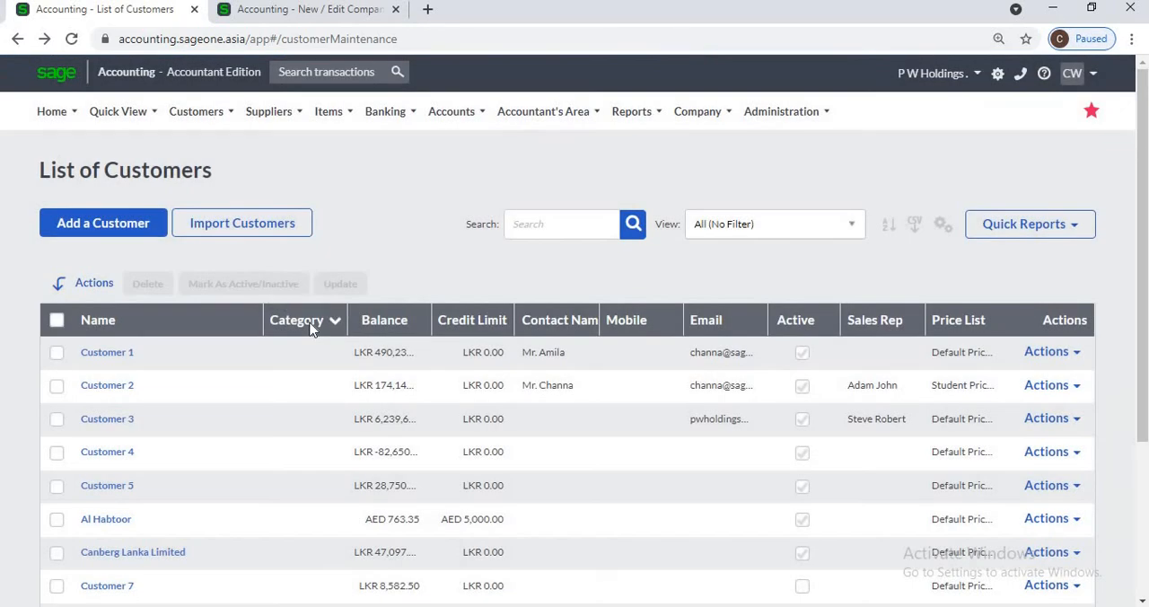
{"action": "left_click", "coordinate": [311, 328]}
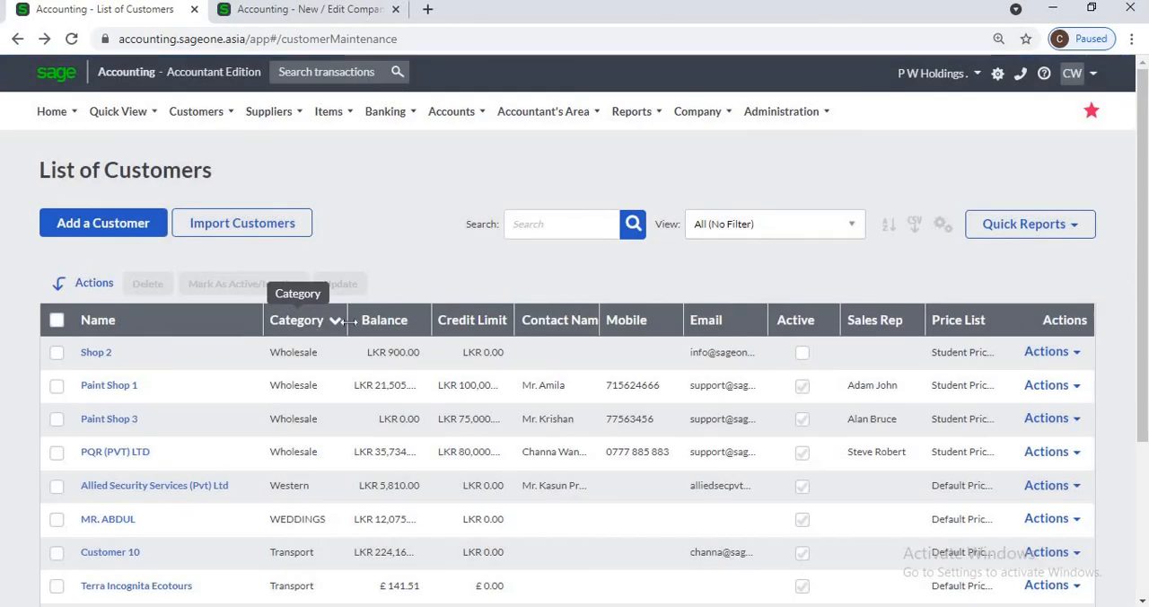
{"action": "left_click", "coordinate": [378, 328]}
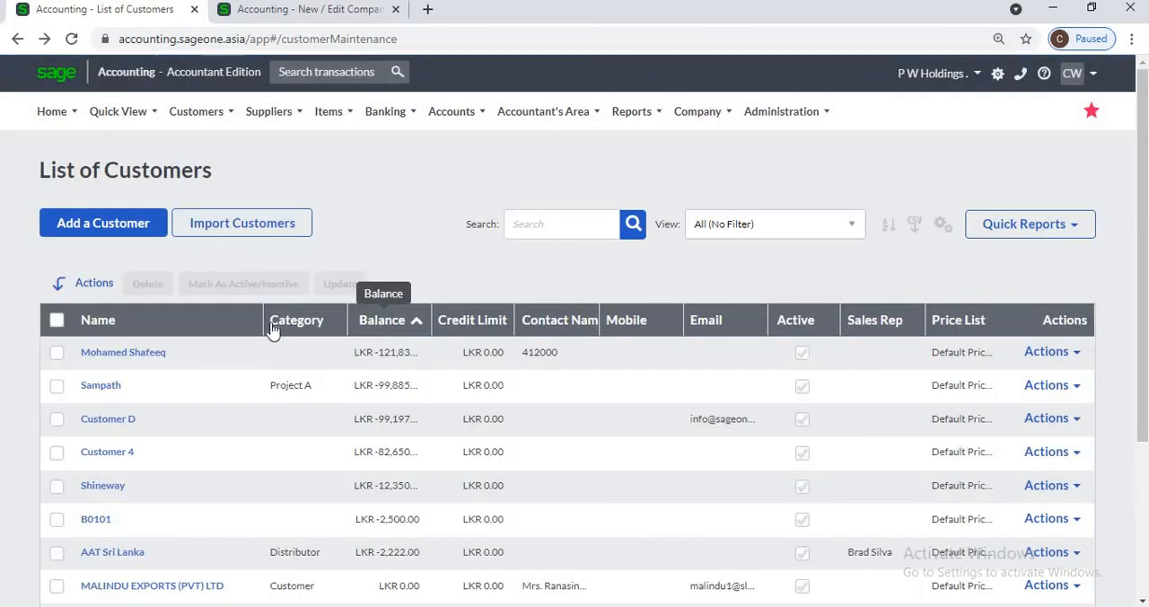
Step: Sort the customer list by name from Z to A and return it to A to Z
{"action": "left_click", "coordinate": [173, 329]}
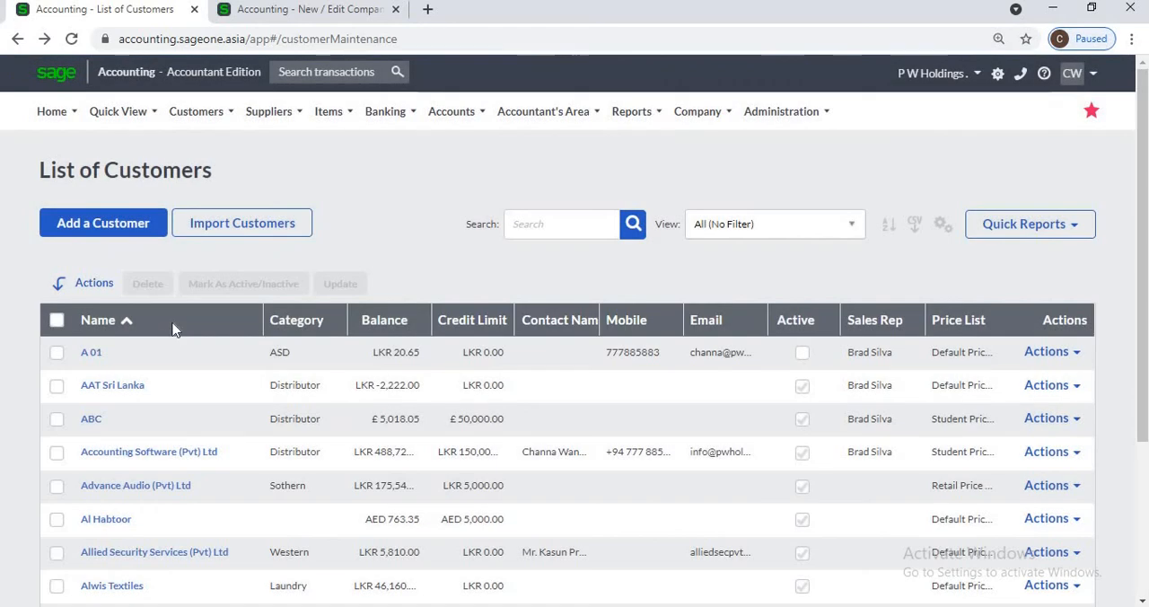
{"action": "left_click", "coordinate": [173, 328]}
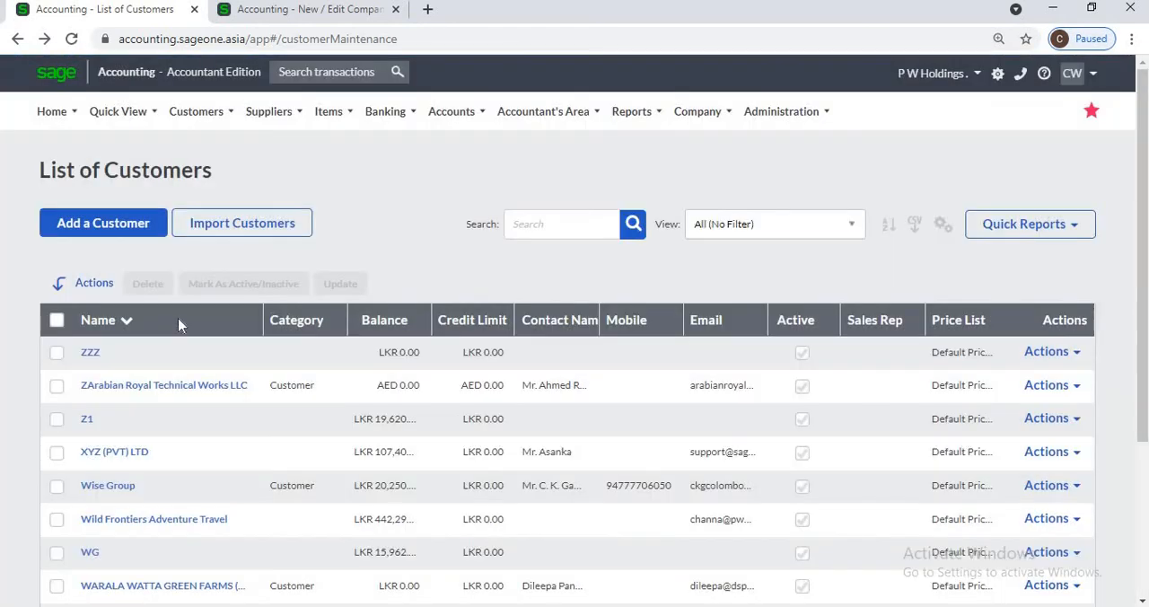
{"action": "left_click", "coordinate": [173, 327]}
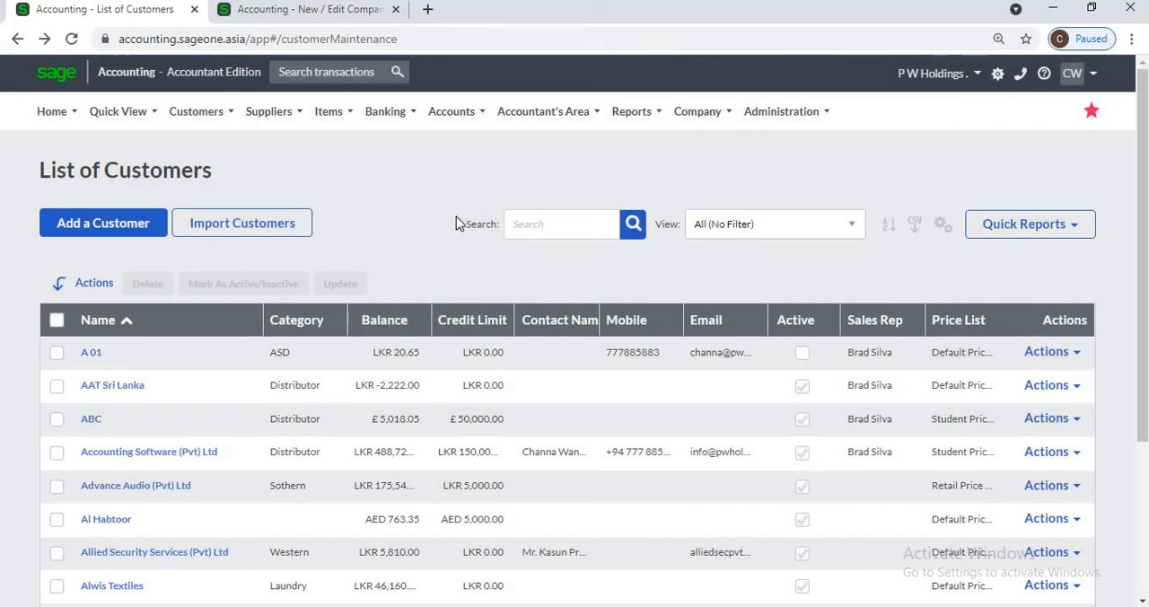
Step: Search the customer list for "oak" and clear the search to show all customers again
{"action": "left_click", "coordinate": [536, 235]}
{"action": "left_click", "coordinate": [537, 234]}
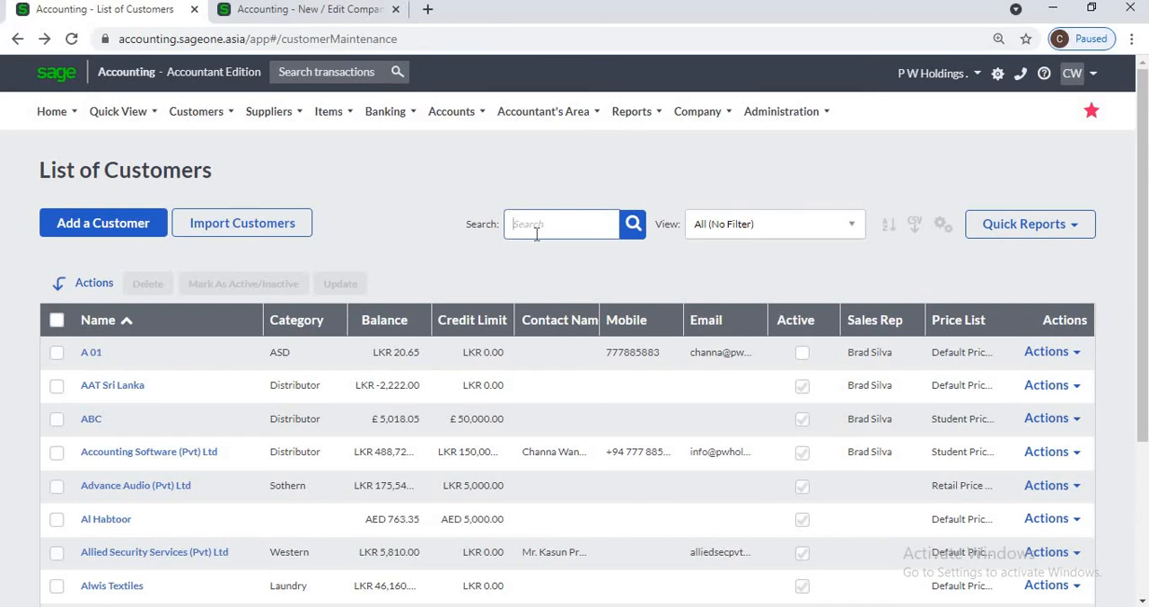
{"action": "type", "text": "oak"}
{"action": "key", "text": "Return"}
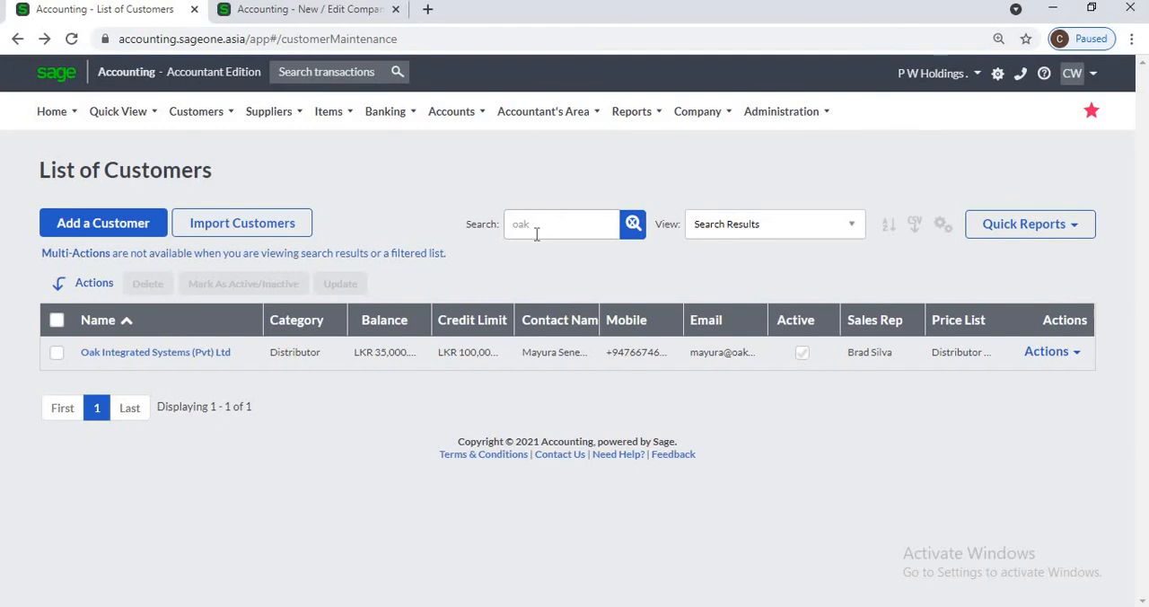
{"action": "left_click", "coordinate": [630, 227]}
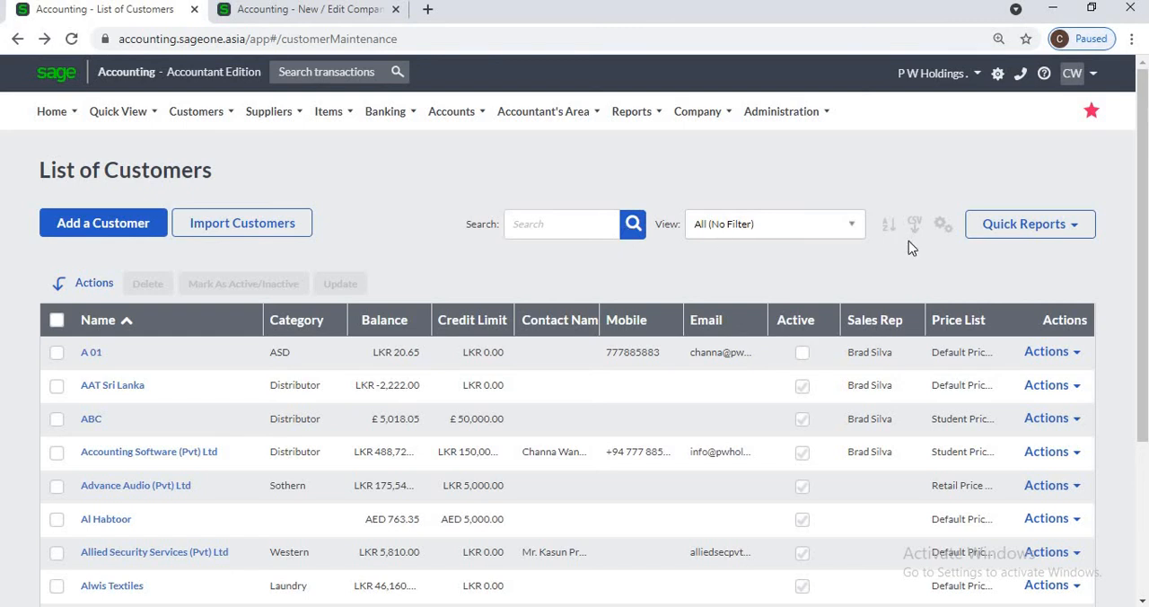
Step: Apply a two-level sort to the customer list: Amount from smallest to largest, with Name from A to Z as second level
{"action": "left_click", "coordinate": [886, 226]}
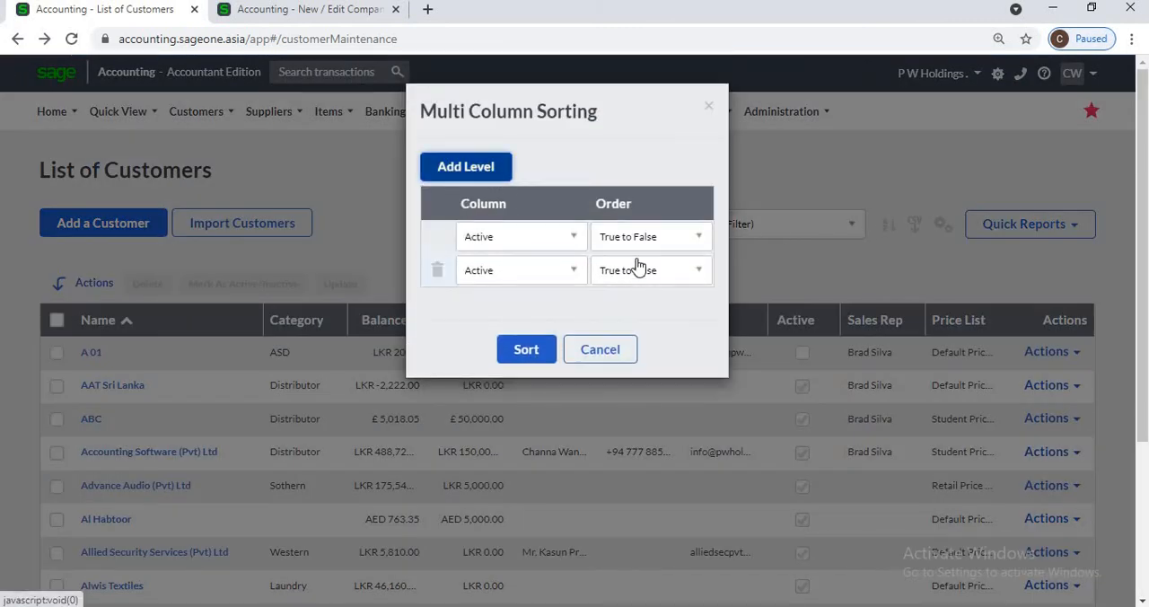
{"action": "left_click", "coordinate": [642, 244]}
{"action": "left_click", "coordinate": [573, 240]}
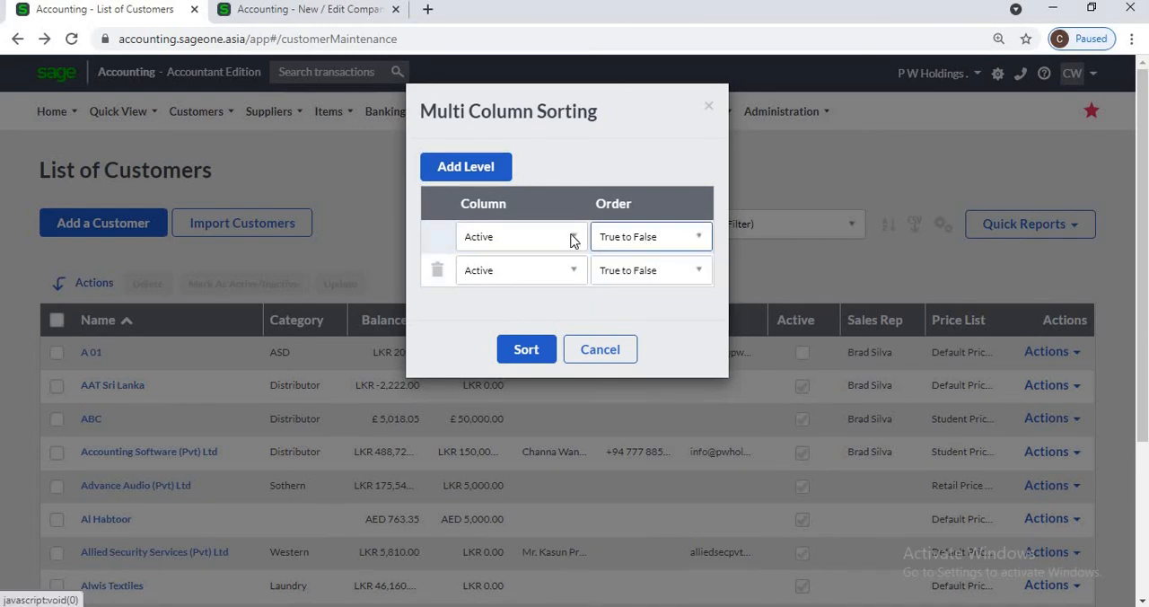
{"action": "left_click", "coordinate": [573, 238]}
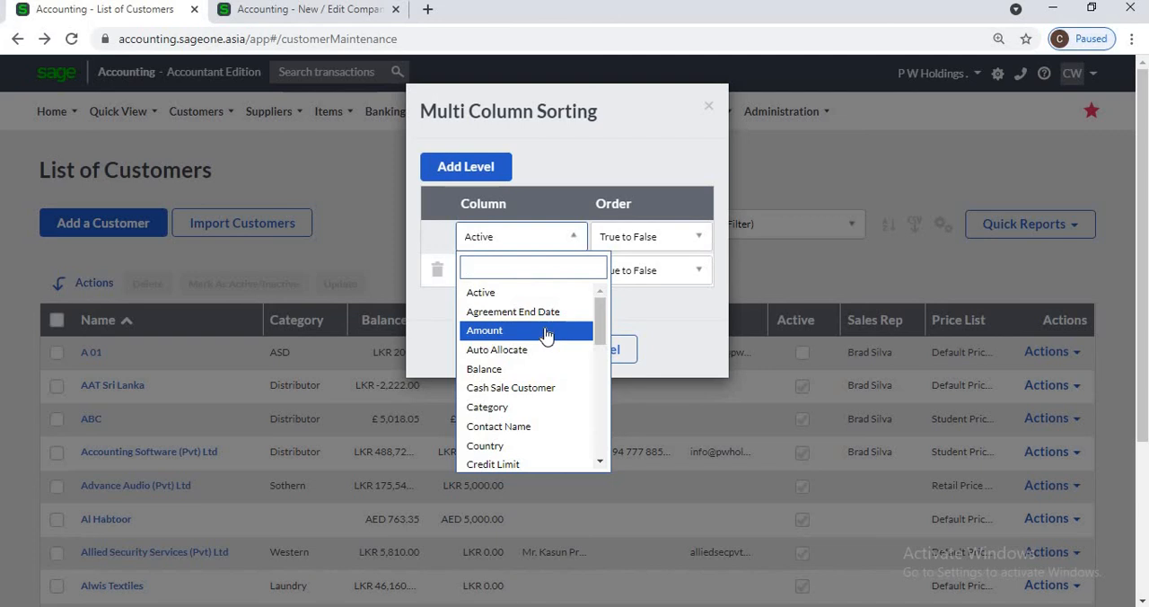
{"action": "left_click", "coordinate": [547, 331]}
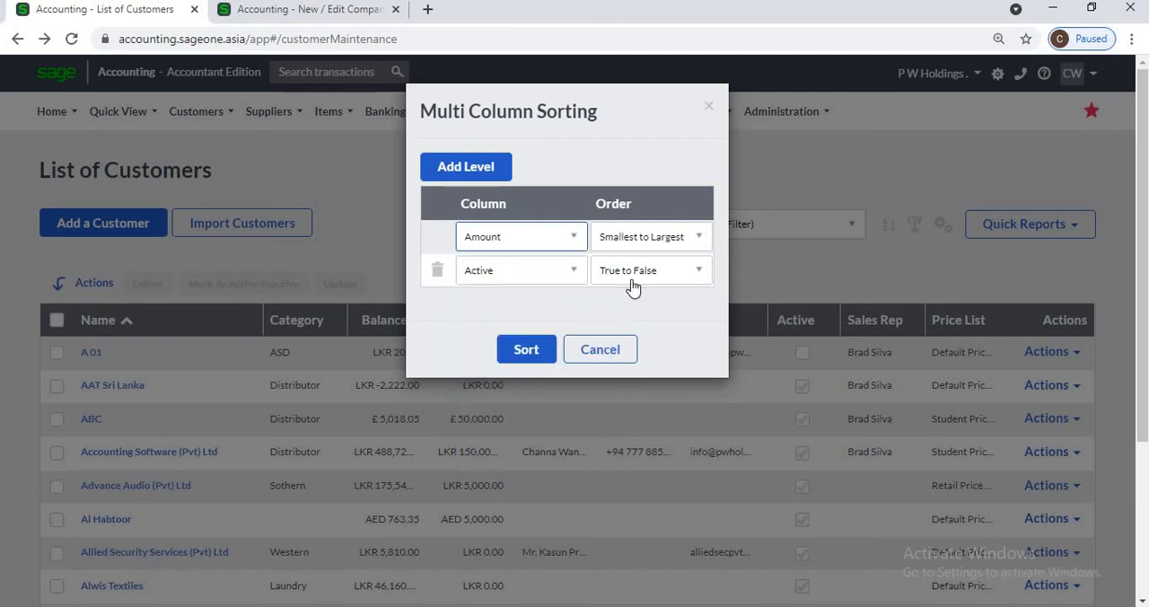
{"action": "left_click", "coordinate": [570, 273]}
{"action": "scroll", "coordinate": [530, 471], "scroll_direction": "down", "scroll_amount": 2}
{"action": "scroll", "coordinate": [508, 472], "scroll_direction": "down", "scroll_amount": 4}
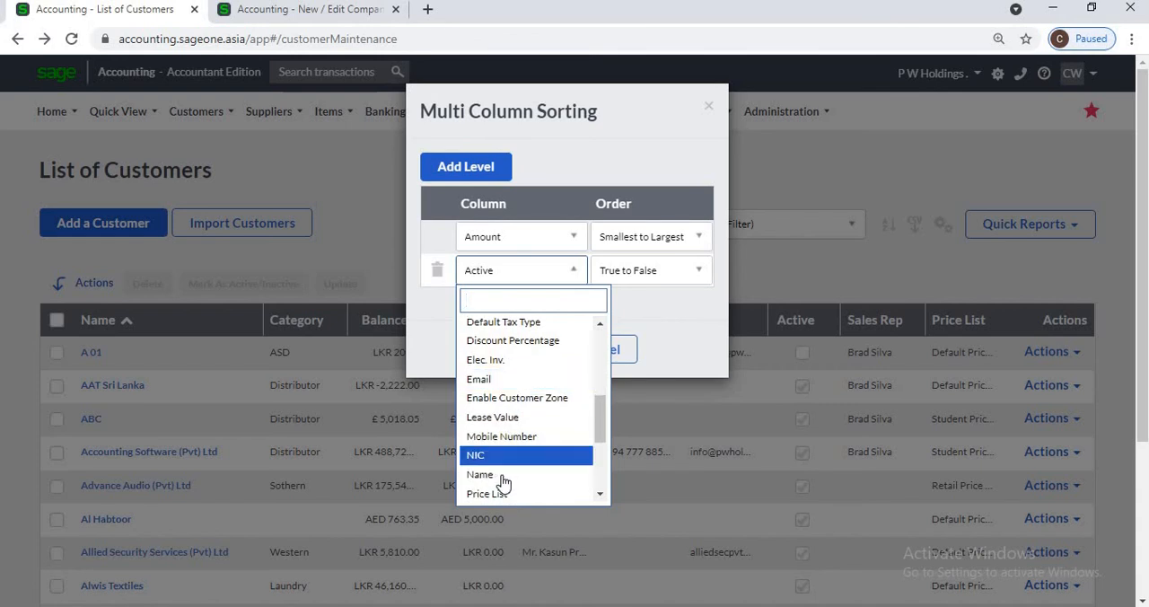
{"action": "left_click", "coordinate": [504, 477]}
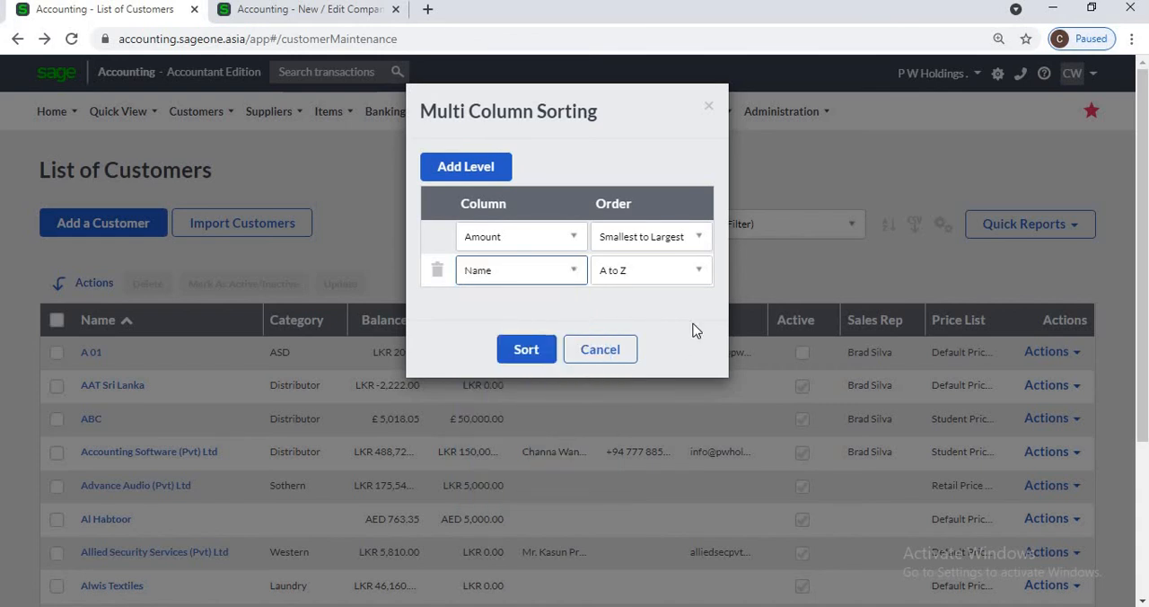
{"action": "left_click", "coordinate": [523, 352]}
{"action": "left_click", "coordinate": [523, 352]}
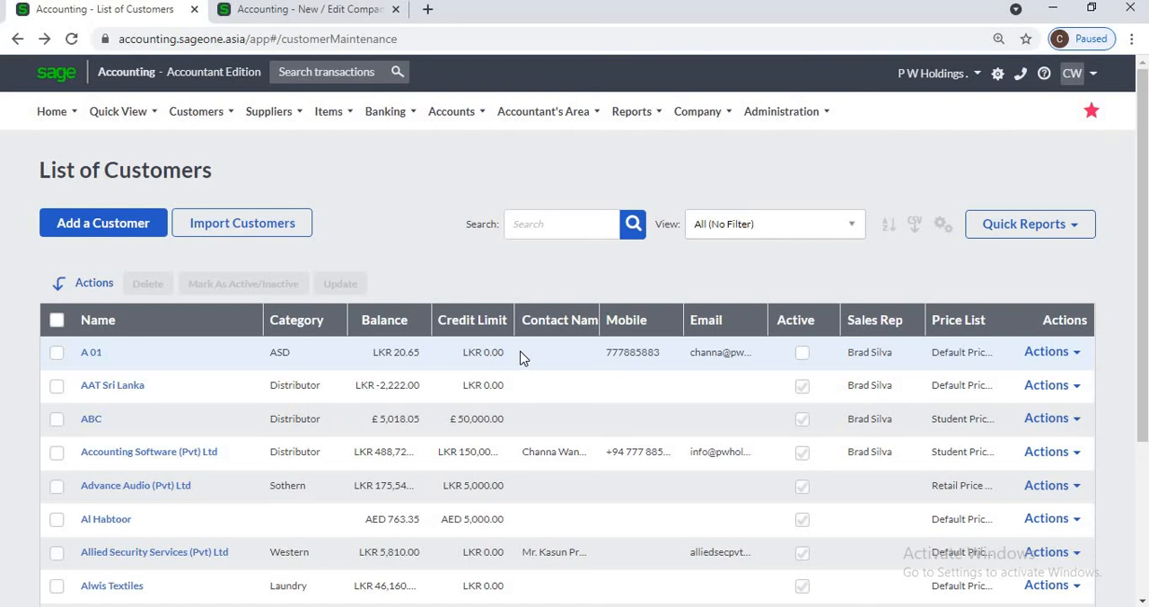
Step: Filter the list to customers who have bought this month, and reset the view to All (No Filter)
{"action": "left_click", "coordinate": [824, 226]}
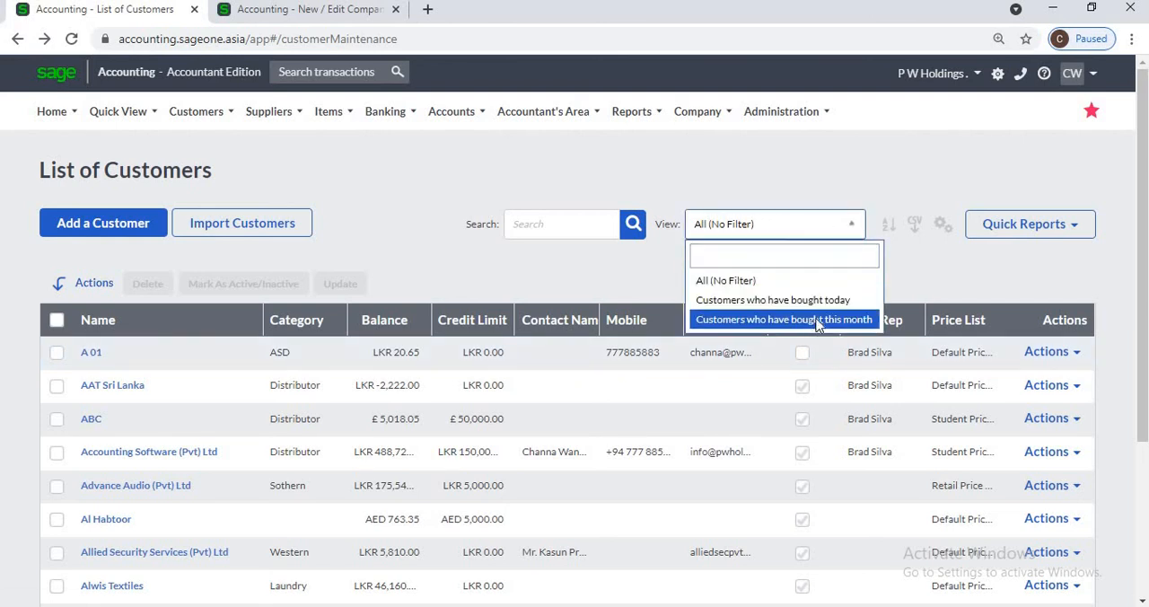
{"action": "left_click", "coordinate": [817, 321]}
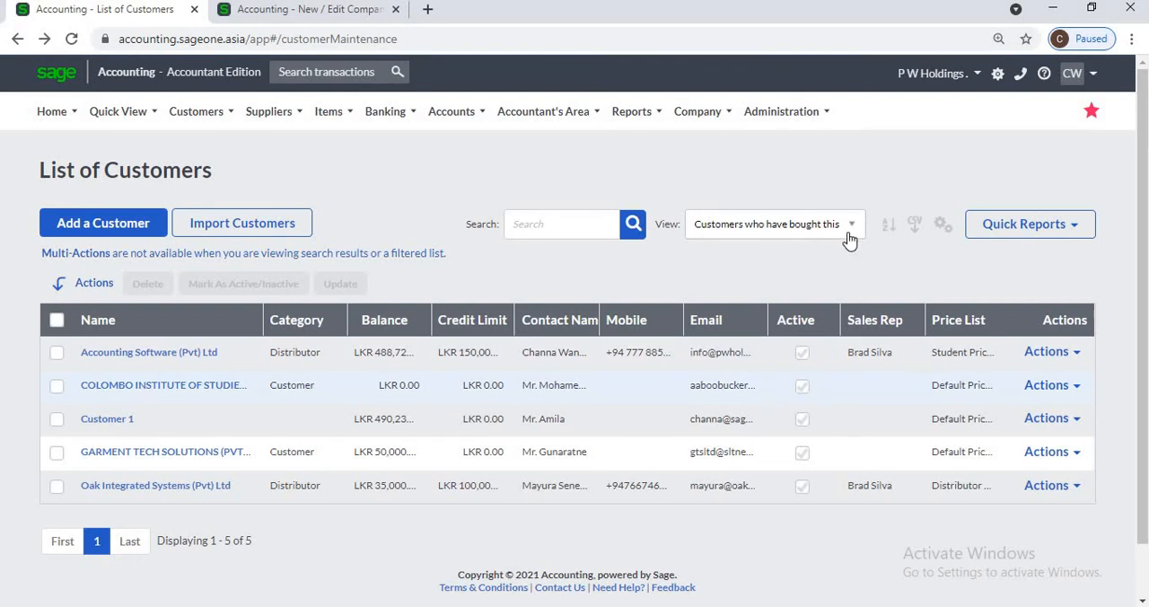
{"action": "left_click", "coordinate": [794, 227]}
{"action": "left_click", "coordinate": [764, 285]}
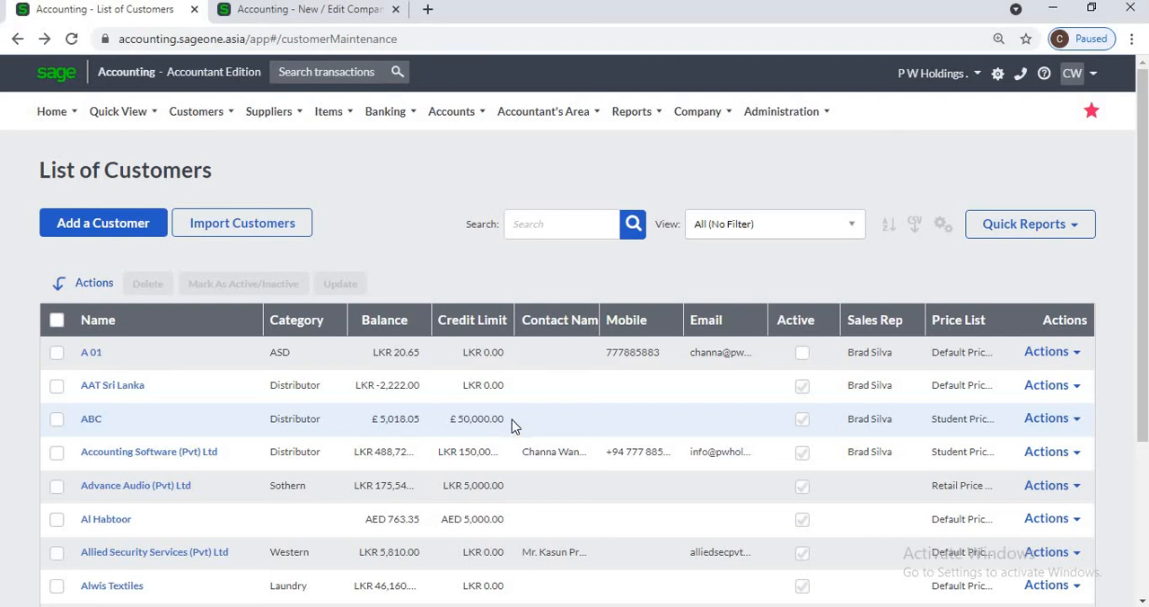
{"action": "scroll", "coordinate": [511, 419], "scroll_direction": "down", "scroll_amount": 3}
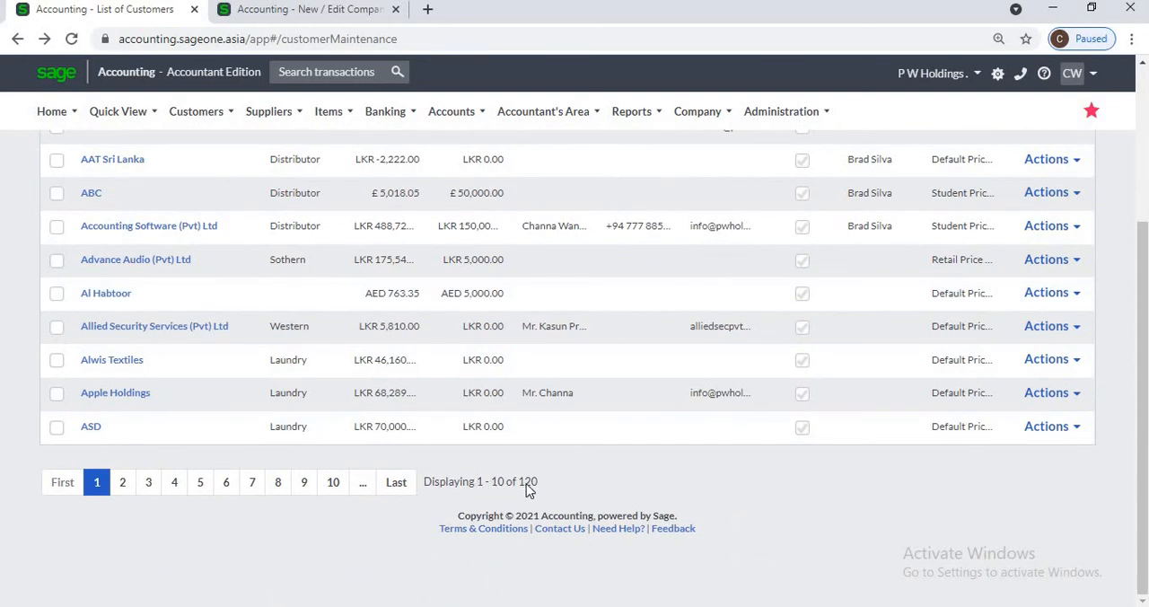